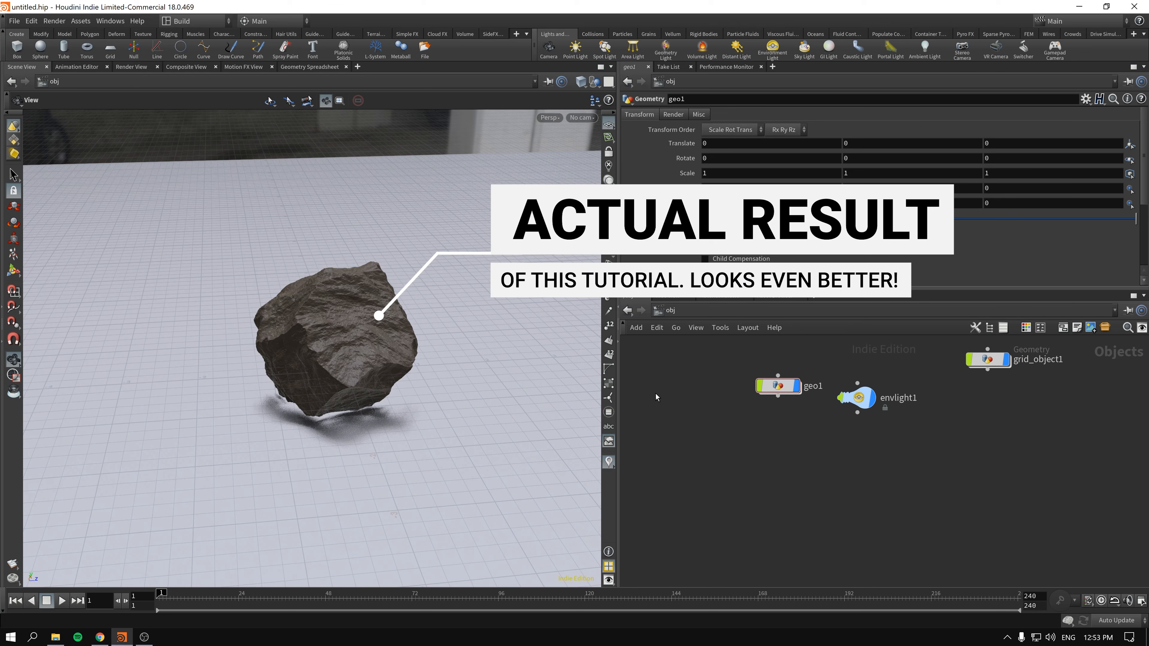
pyautogui.moveTo(674, 363); pyautogui.dragTo(798, 444)
pyautogui.moveTo(327, 348); pyautogui.dragTo(500, 329)
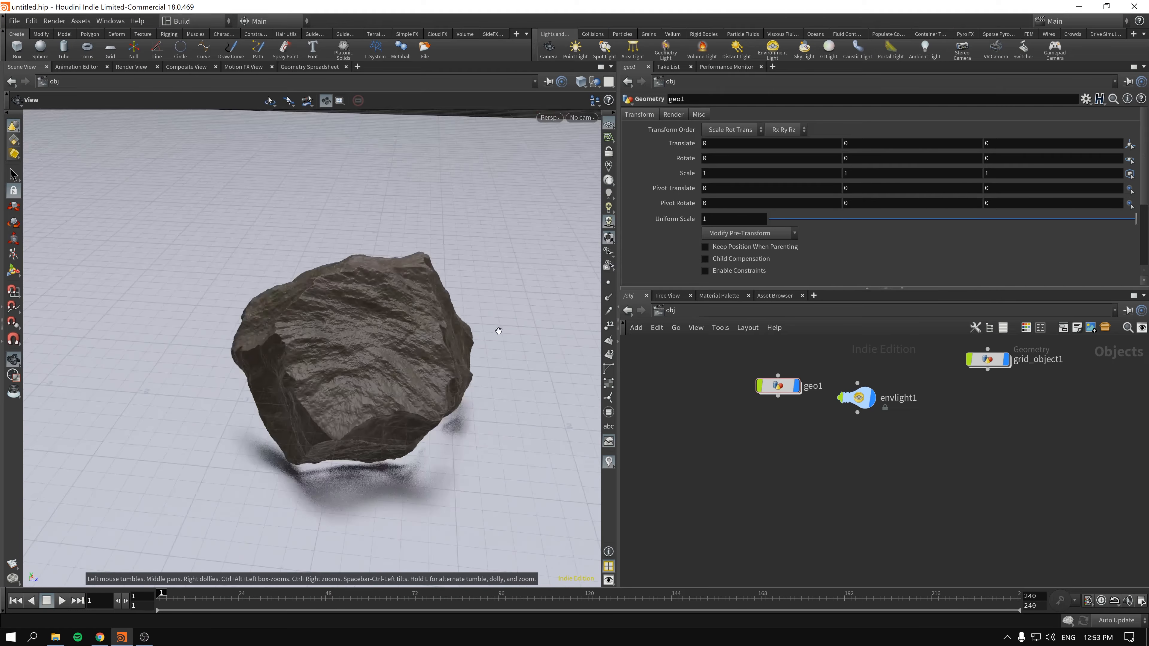
pyautogui.moveTo(319, 339); pyautogui.dragTo(323, 365, button='right')
pyautogui.moveTo(363, 364)
pyautogui.mouseDown()
pyautogui.moveTo(426, 362)
pyautogui.moveTo(351, 365)
pyautogui.moveTo(367, 359)
pyautogui.mouseUp()
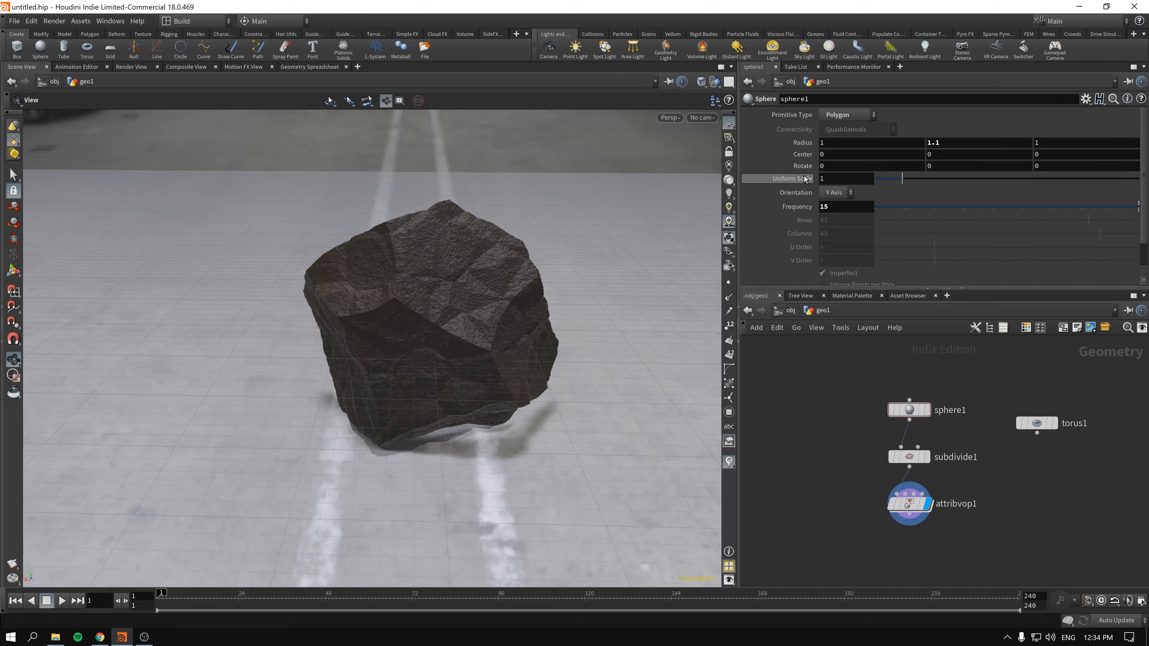
# - Set the sphere's X radius to 0.7 and inspect the reshaped rock from the object level
pyautogui.click(815, 143)
pyautogui.write('0.7')
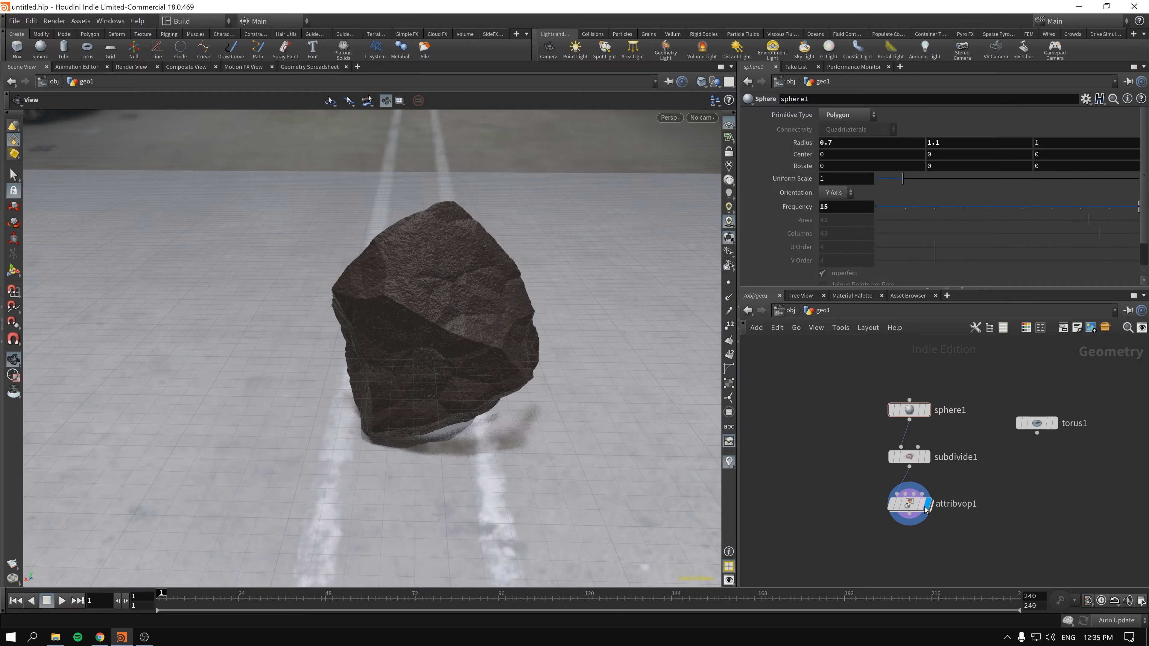
pyautogui.click(783, 308)
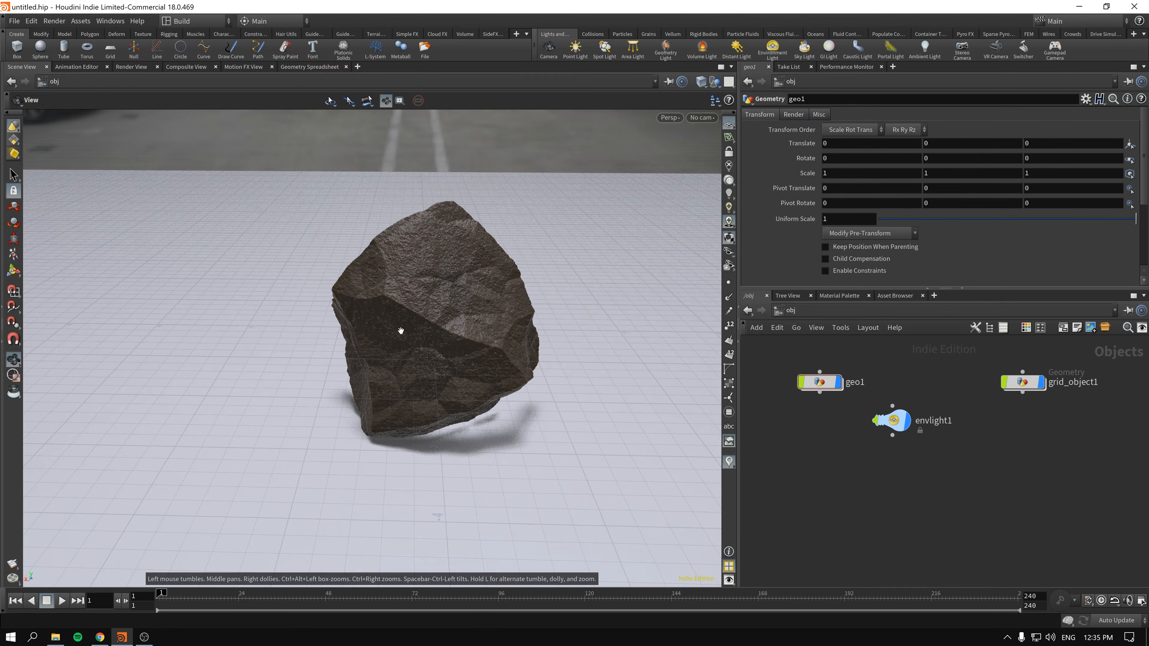
pyautogui.moveTo(400, 331); pyautogui.dragTo(578, 345)
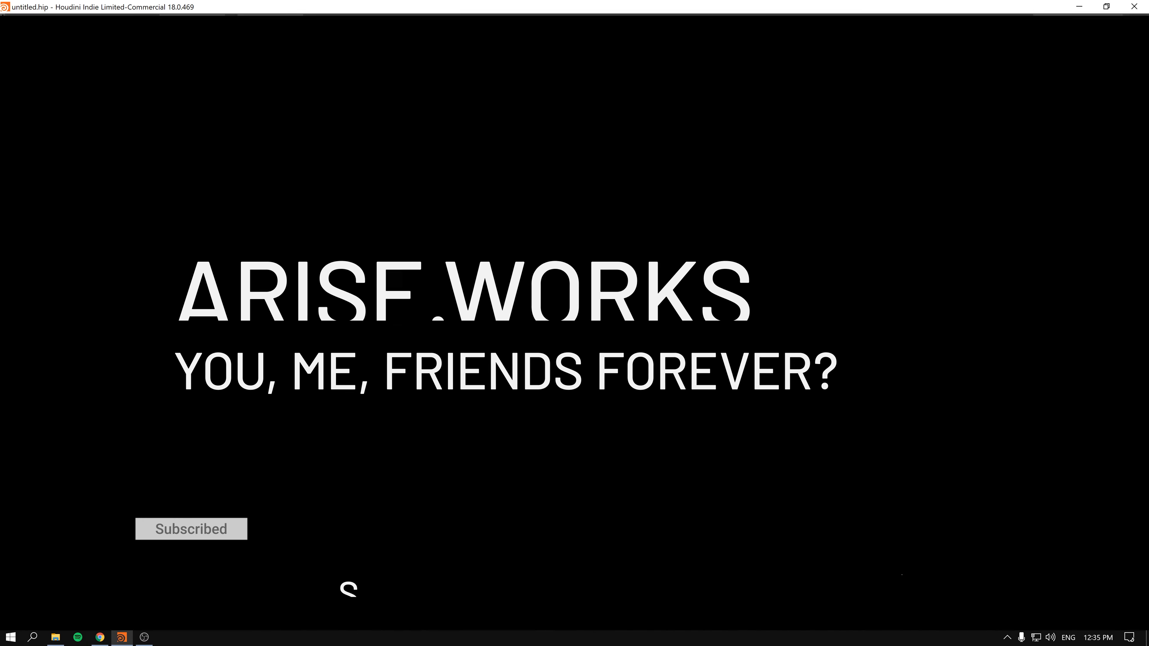
# - Delete the torus, subdivide, attribute VOP and sphere nodes inside geo1
pyautogui.press('Delete')
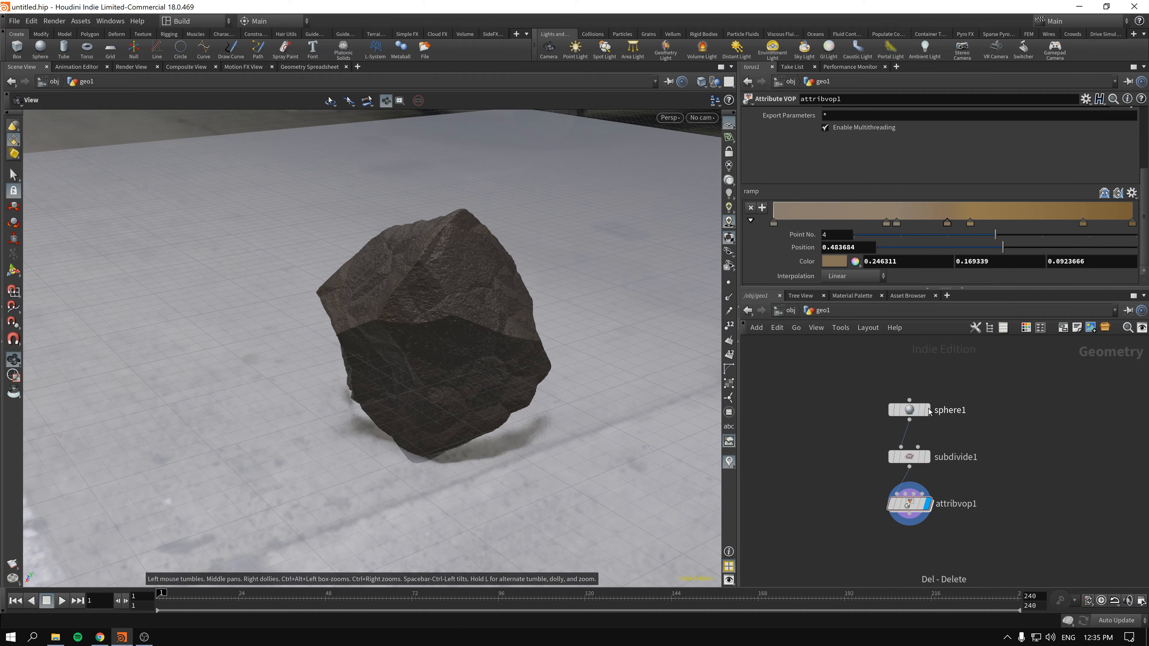
pyautogui.moveTo(823, 441); pyautogui.dragTo(982, 543)
pyautogui.press('Delete')
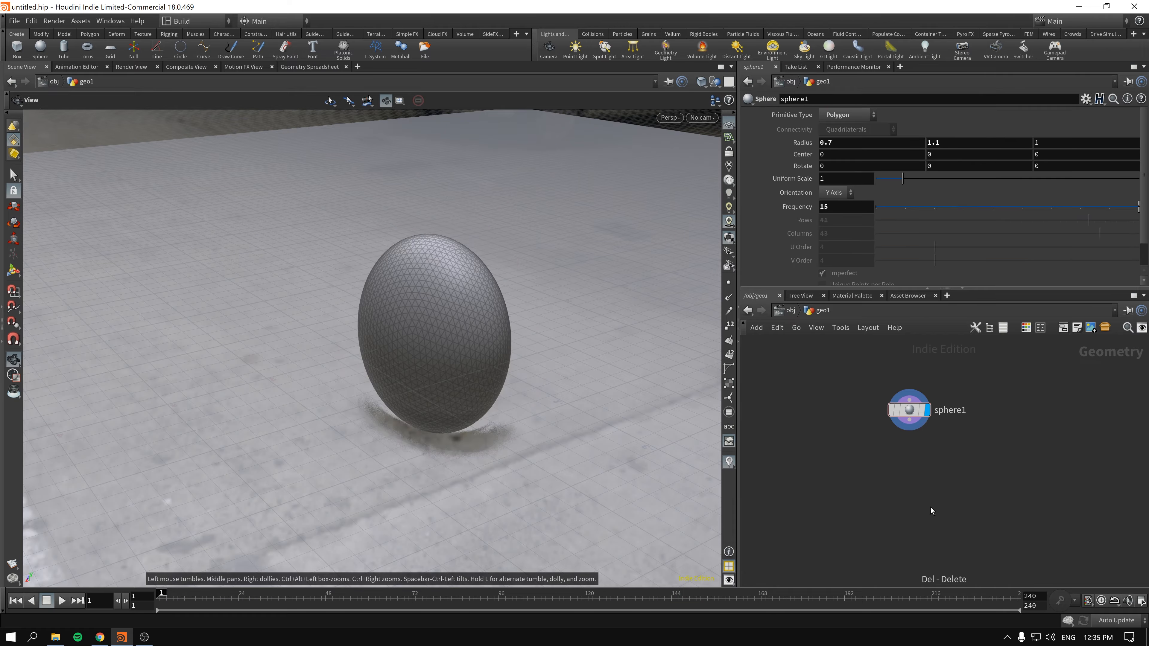
pyautogui.press('Delete')
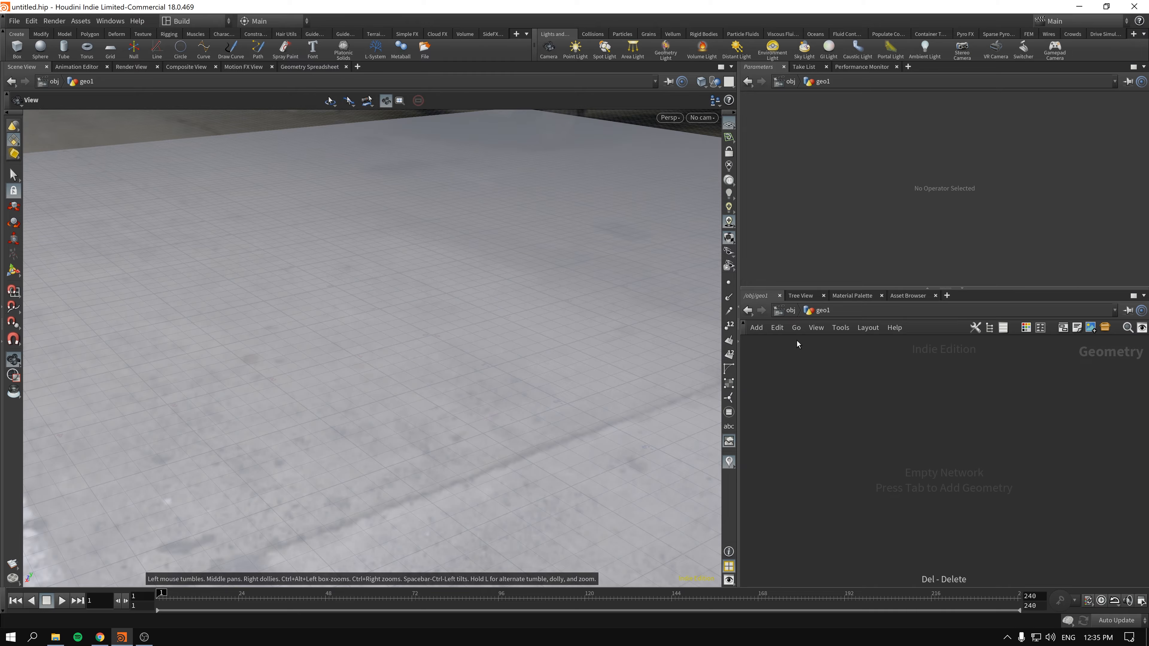
# - At the object level, hide grid_object1 and turn off Enable Light In Viewport for envlight1
pyautogui.press('u')
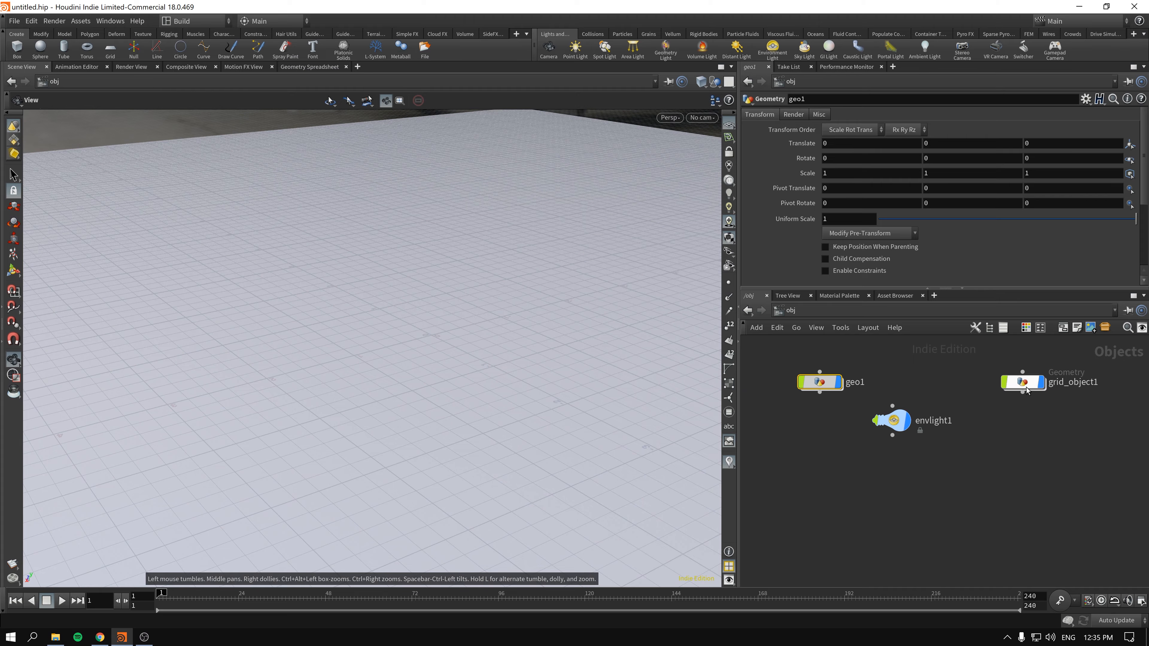
pyautogui.click(1025, 383)
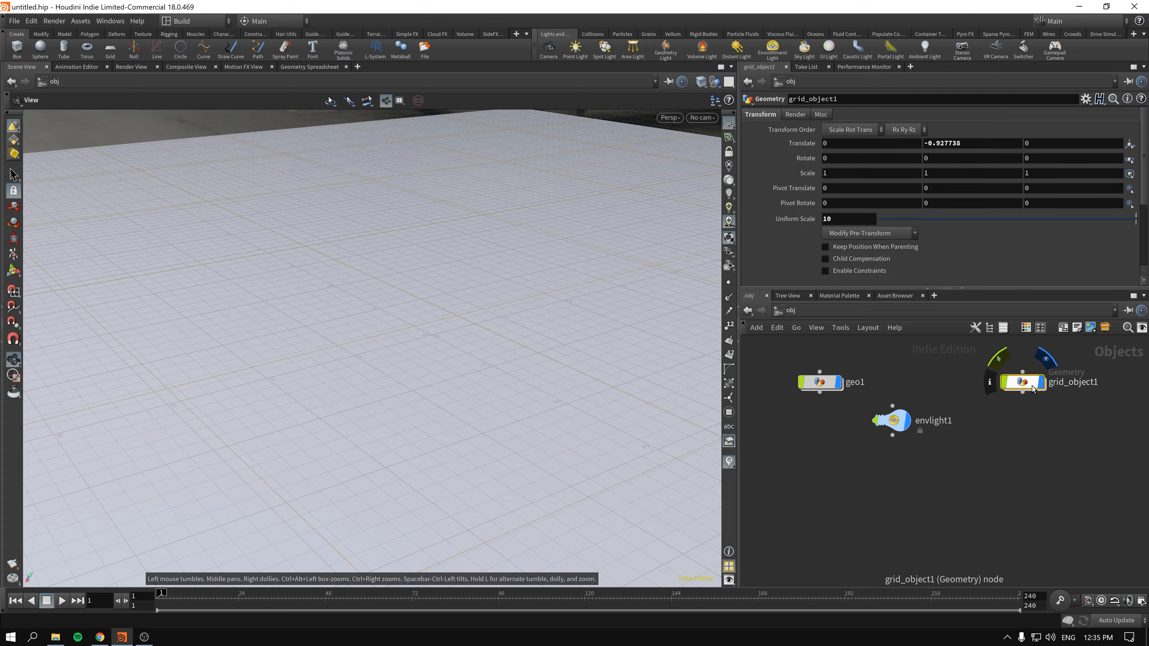
pyautogui.click(1042, 383)
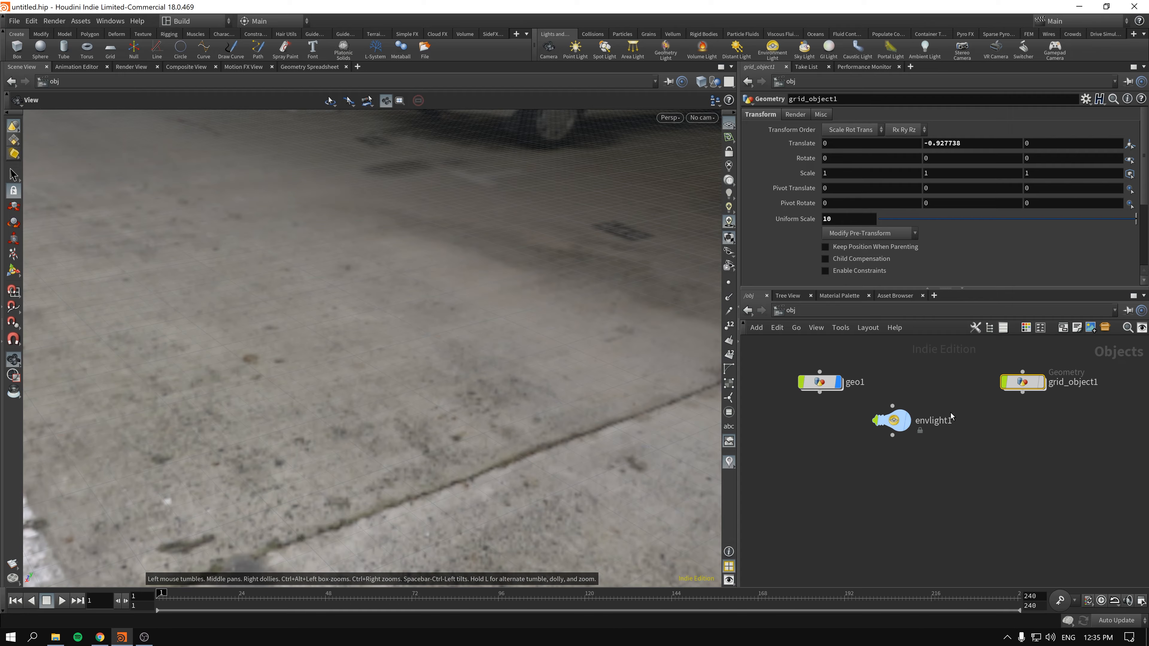
pyautogui.click(894, 421)
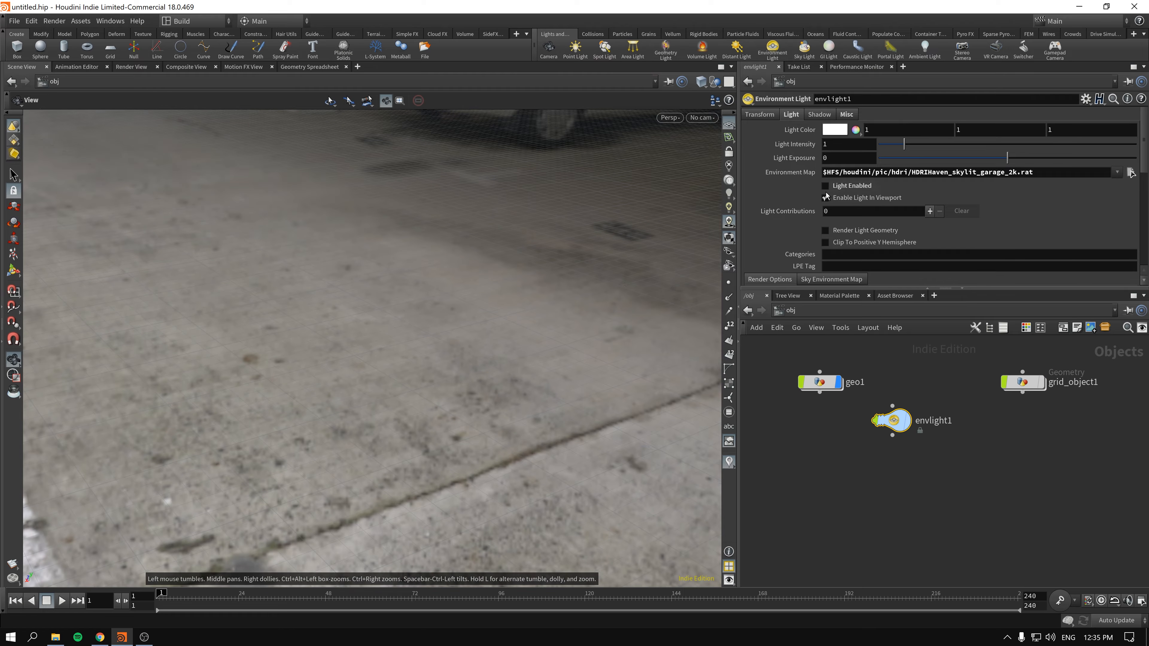
pyautogui.click(825, 198)
# - Delete geo1 and add a new empty Geometry object in its place
pyautogui.click(816, 384)
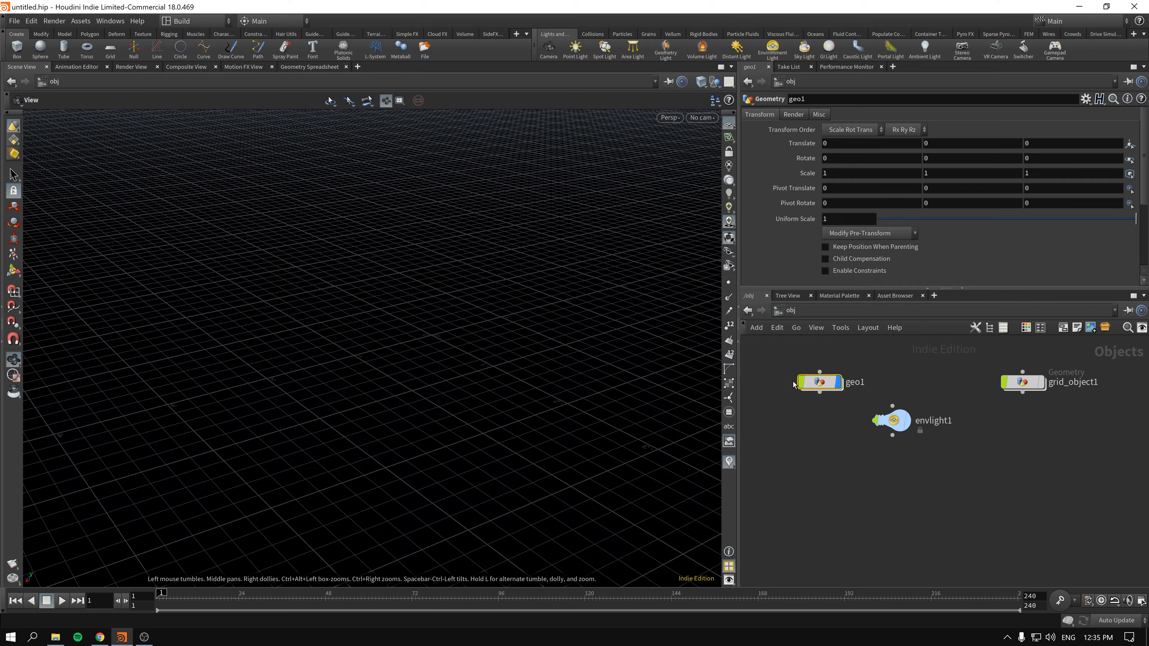
pyautogui.press('Delete')
pyautogui.press('Tab')
pyautogui.write('geo')
pyautogui.press('Return')
pyautogui.press('Return')
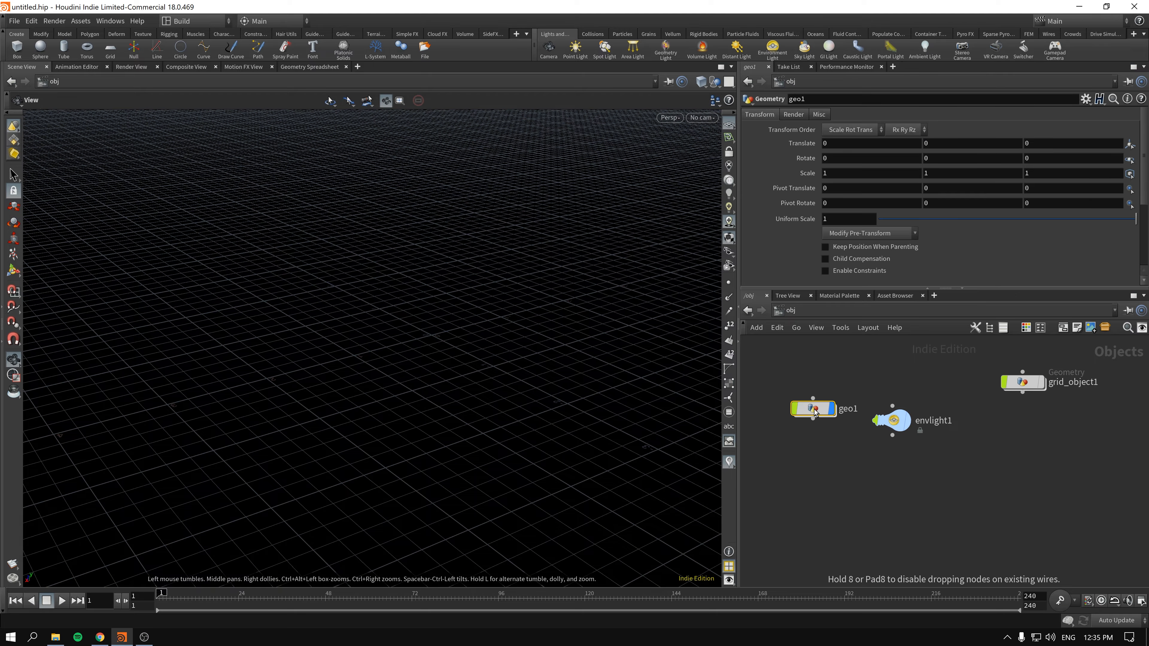
# - Go inside the new geometry object and add a Sphere node
pyautogui.doubleClick(814, 410)
pyautogui.press('Tab')
pyautogui.write('sp')
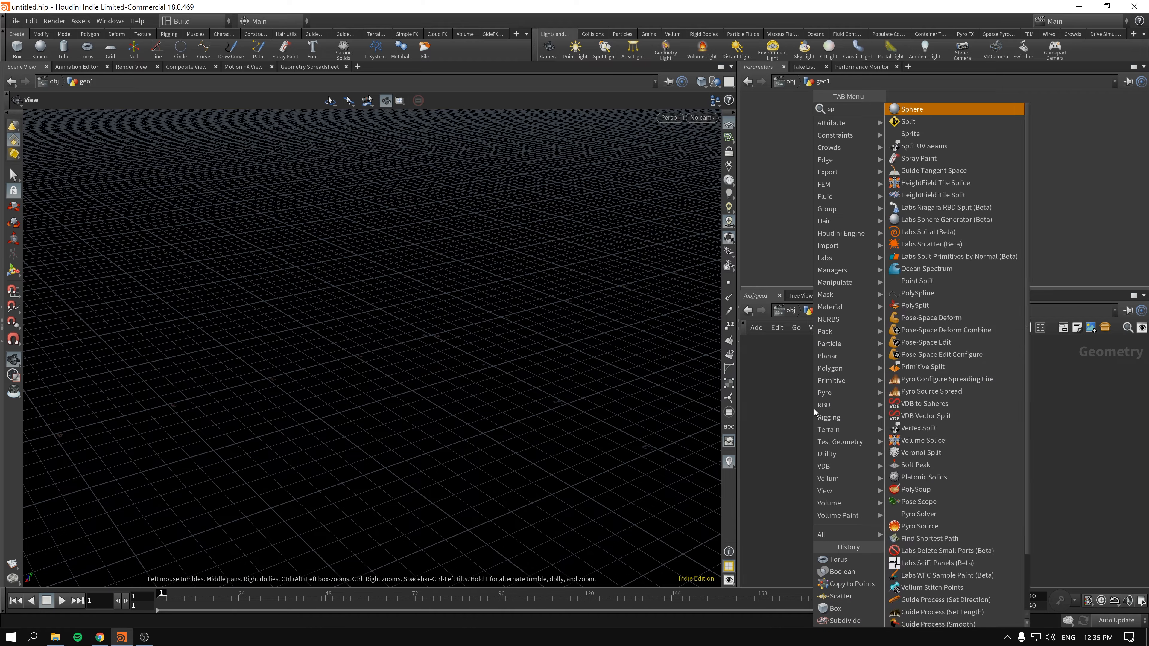
pyautogui.write('here')
pyautogui.press('Return')
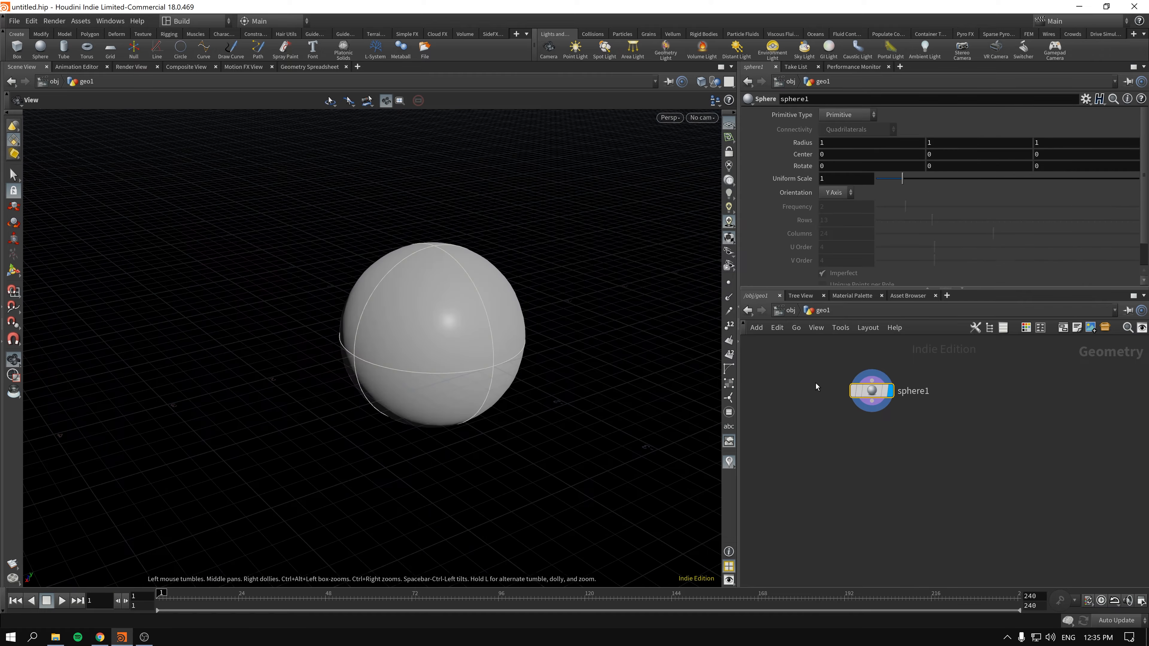
# - Set the sphere's primitive type to Polygon and its frequency to 10
pyautogui.click(844, 118)
pyautogui.click(841, 129)
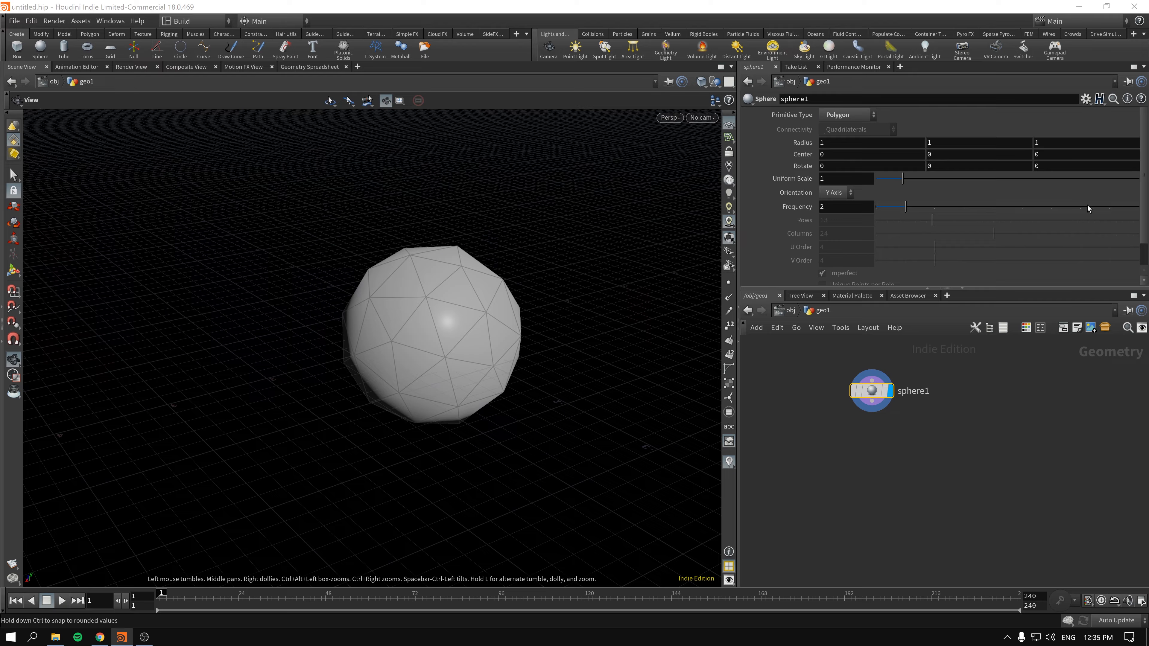
pyautogui.moveTo(1087, 207); pyautogui.dragTo(1139, 206)
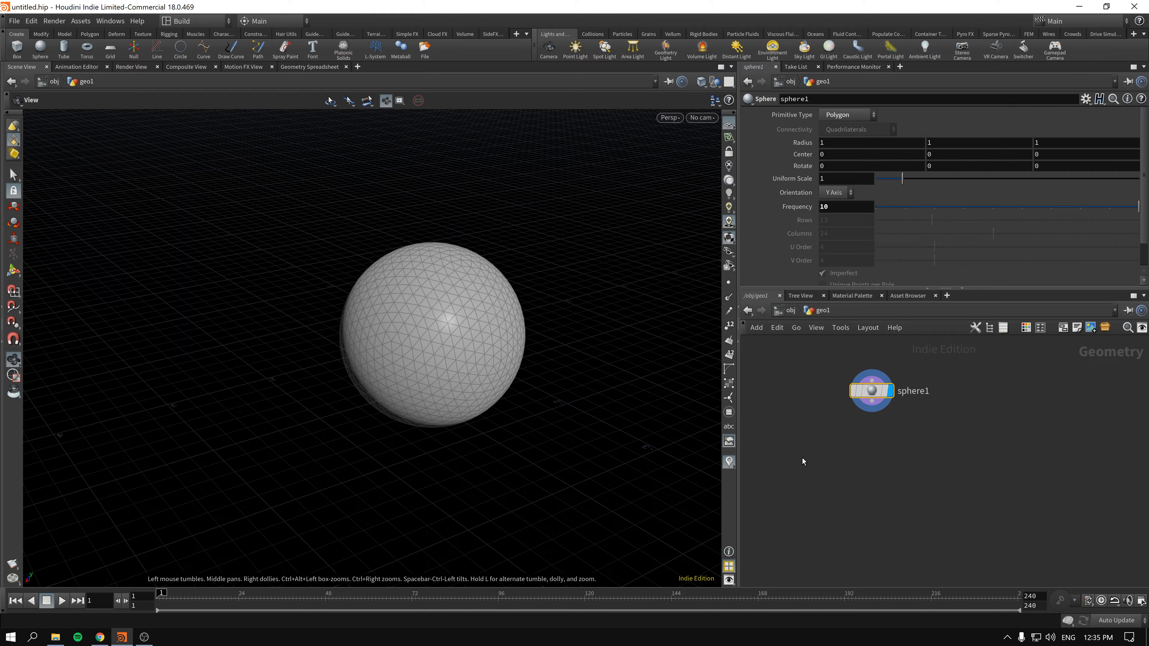
# - Add an Attribute VOP node below the sphere, wired to the sphere's output
pyautogui.press('Tab')
pyautogui.write('avop')
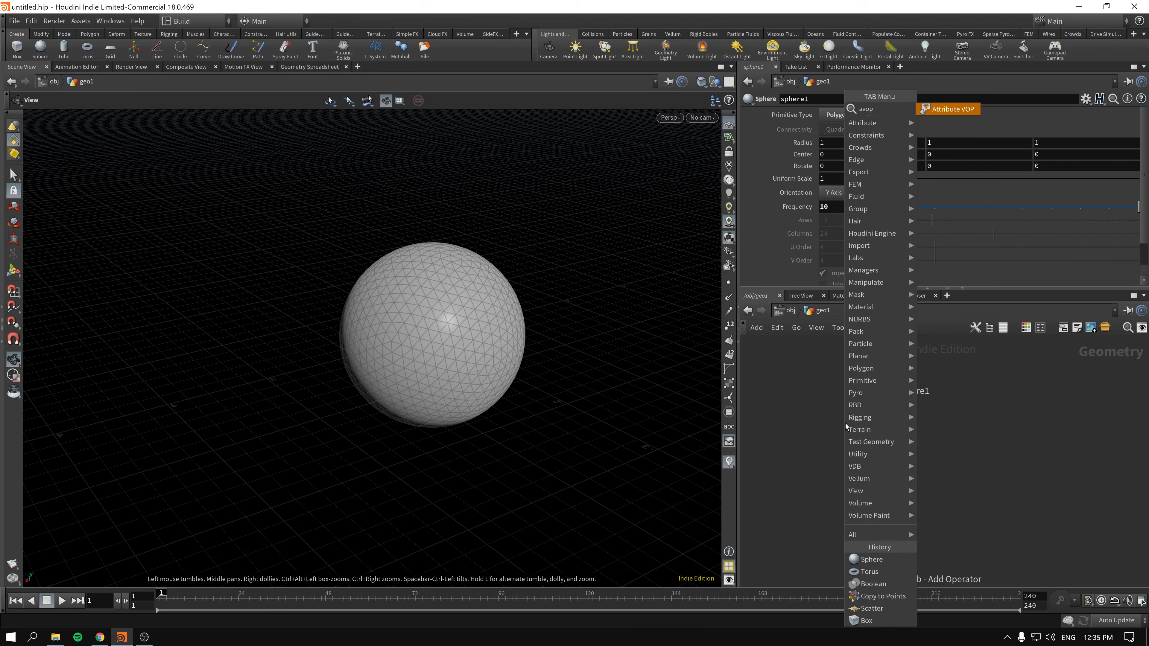
pyautogui.hotkey('shift', 'Return')
pyautogui.moveTo(859, 434); pyautogui.dragTo(861, 479)
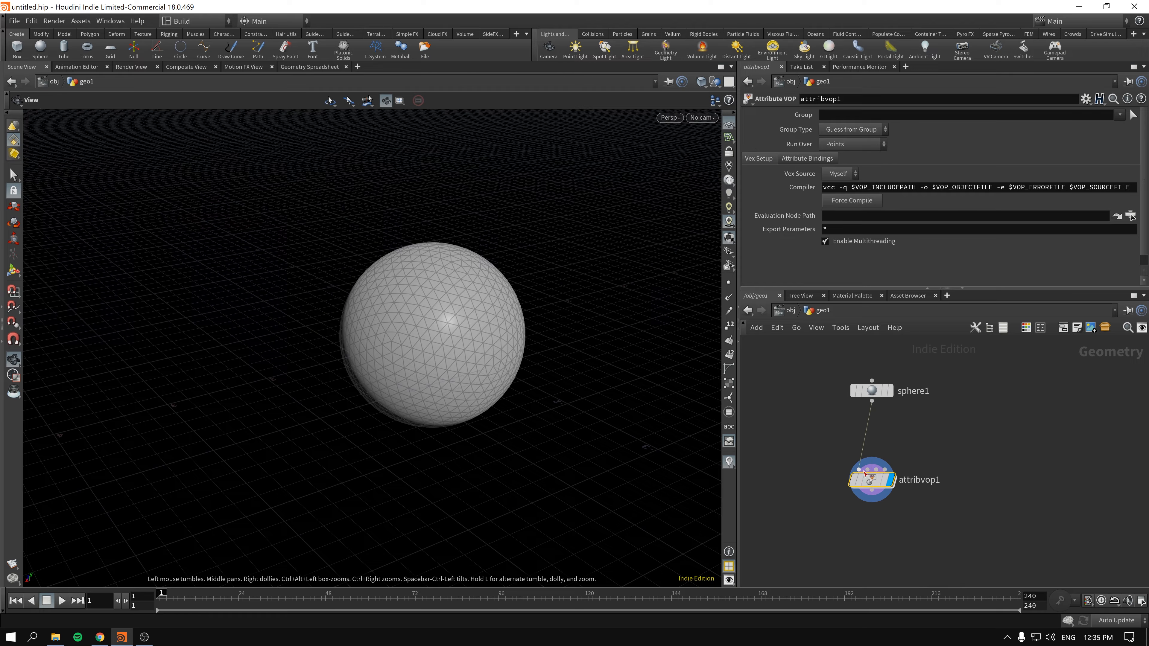
# - Go inside the Attribute VOP, widen the network area and move the global and output nodes apart
pyautogui.doubleClick(872, 480)
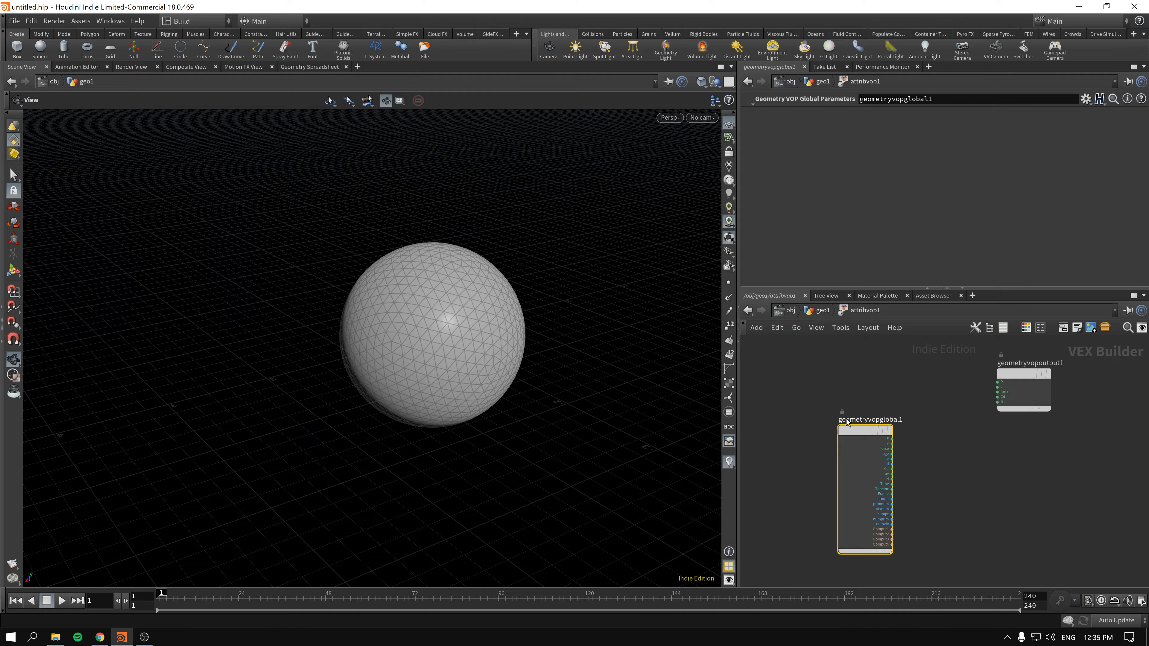
pyautogui.moveTo(848, 422); pyautogui.dragTo(795, 366)
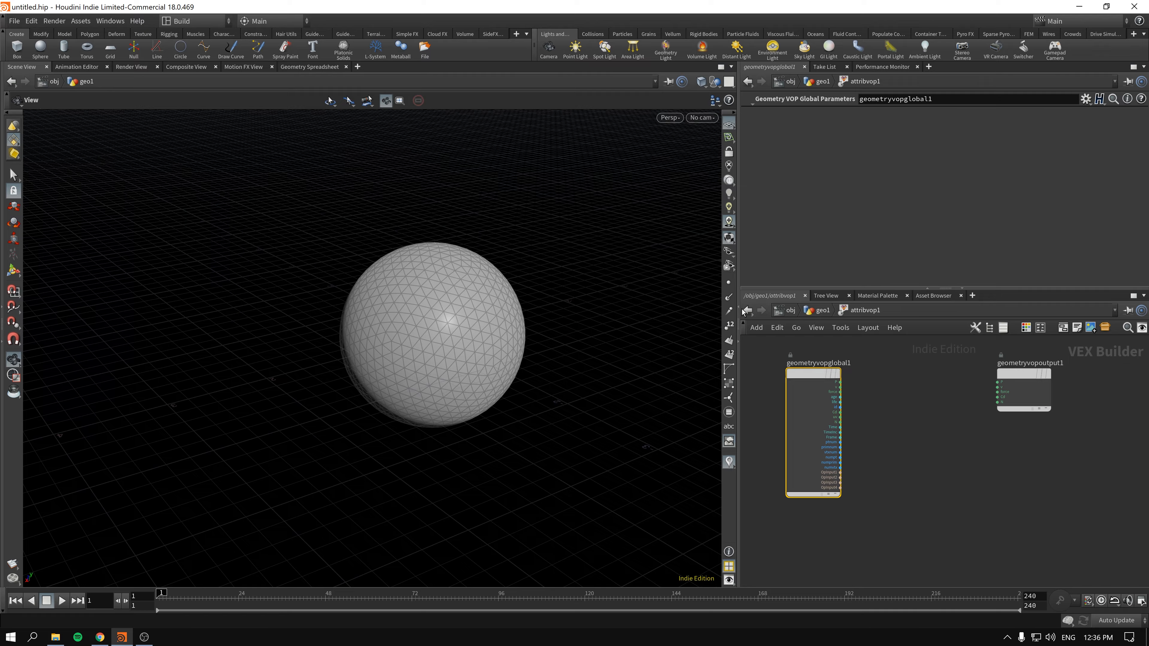
pyautogui.moveTo(738, 329); pyautogui.dragTo(618, 339)
pyautogui.click(846, 388)
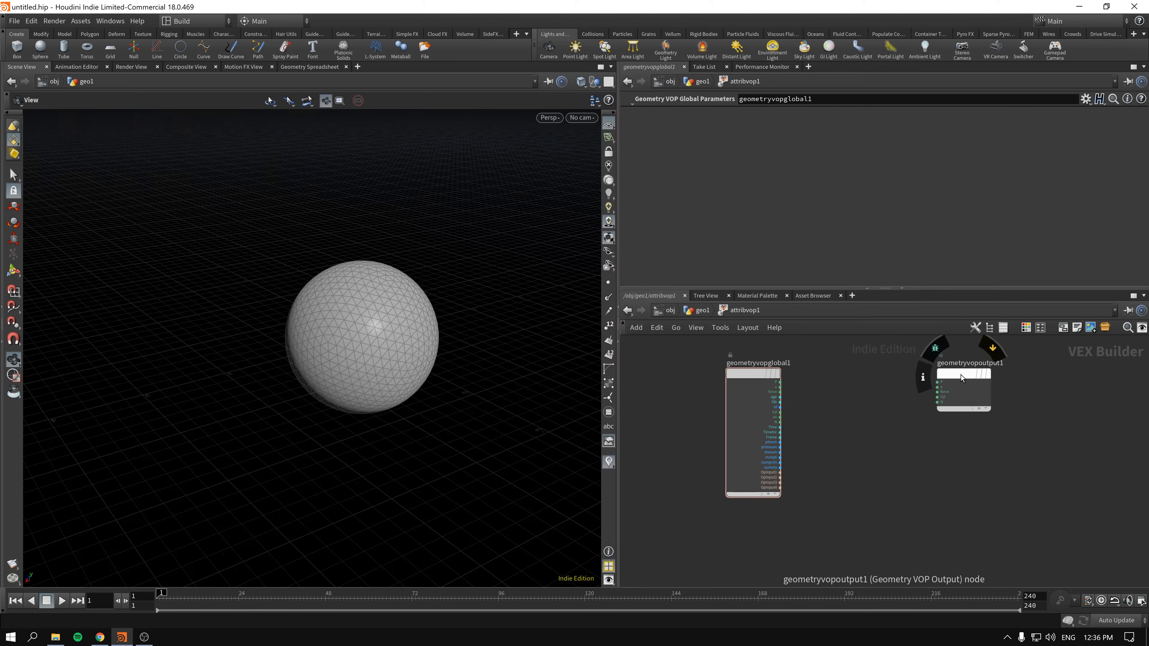
pyautogui.moveTo(961, 374); pyautogui.dragTo(994, 399)
# - Add a Displace Along Normal node between the geometry global and output nodes
pyautogui.press('Tab')
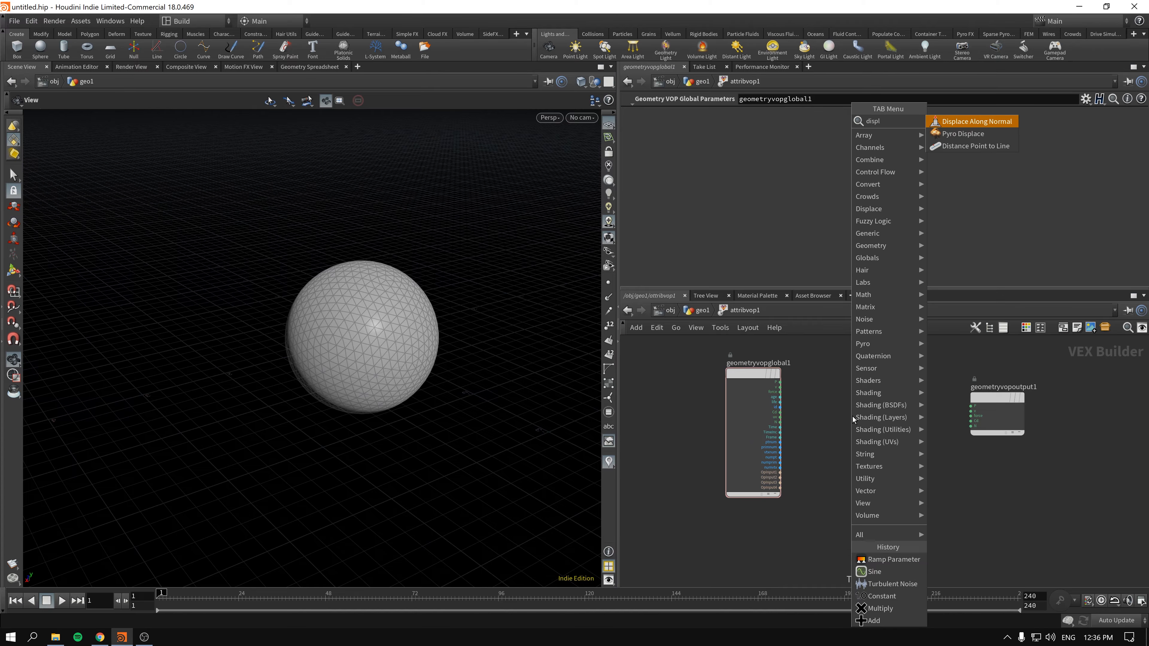
pyautogui.press('Escape')
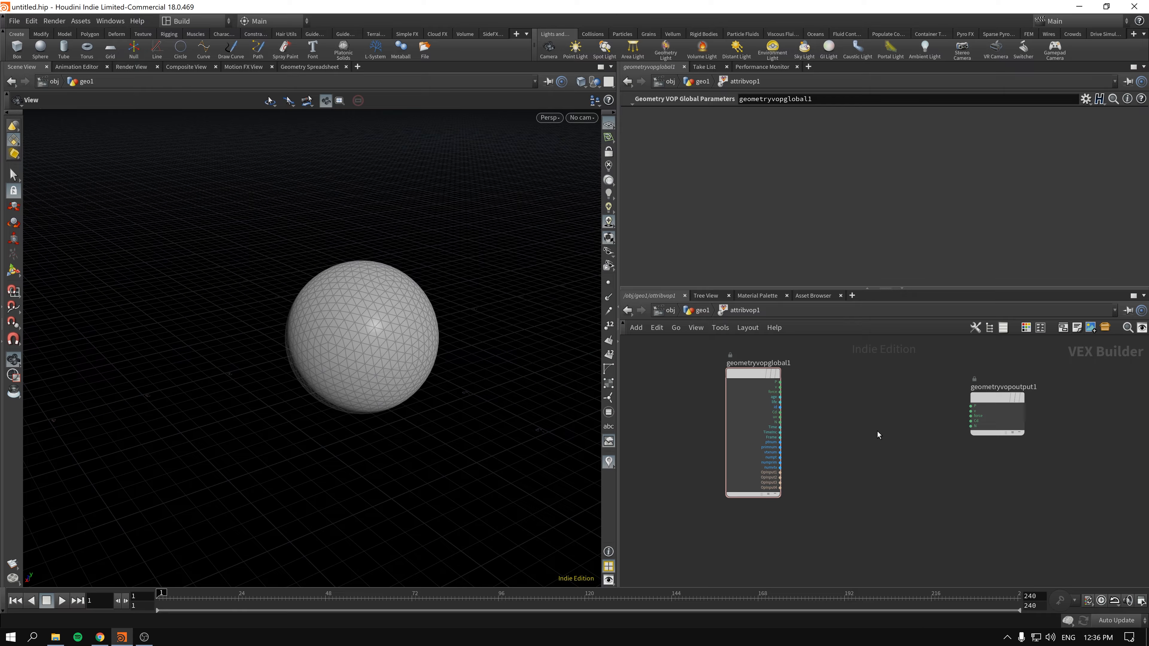
pyautogui.click(887, 438)
pyautogui.moveTo(910, 444); pyautogui.dragTo(901, 425)
pyautogui.moveTo(1003, 396); pyautogui.dragTo(1014, 378)
pyautogui.scroll(1, 834, 426)
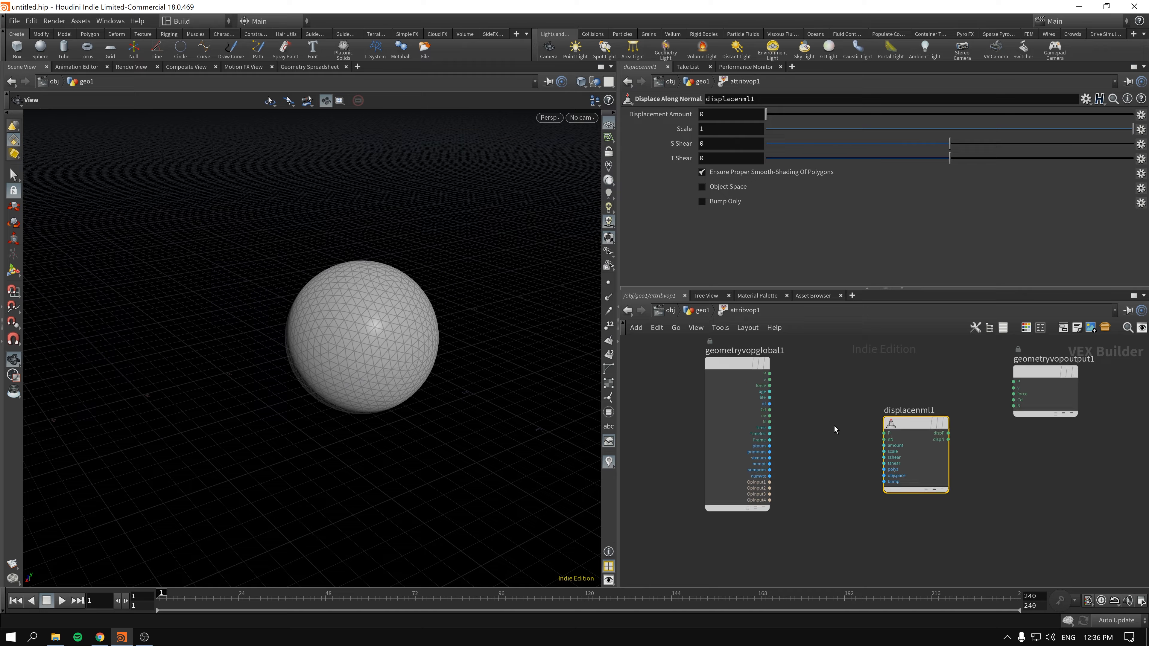
# - Space out the global, displacement and output nodes to leave room for more nodes between them
pyautogui.moveTo(729, 360); pyautogui.dragTo(705, 371)
pyautogui.moveTo(705, 371)
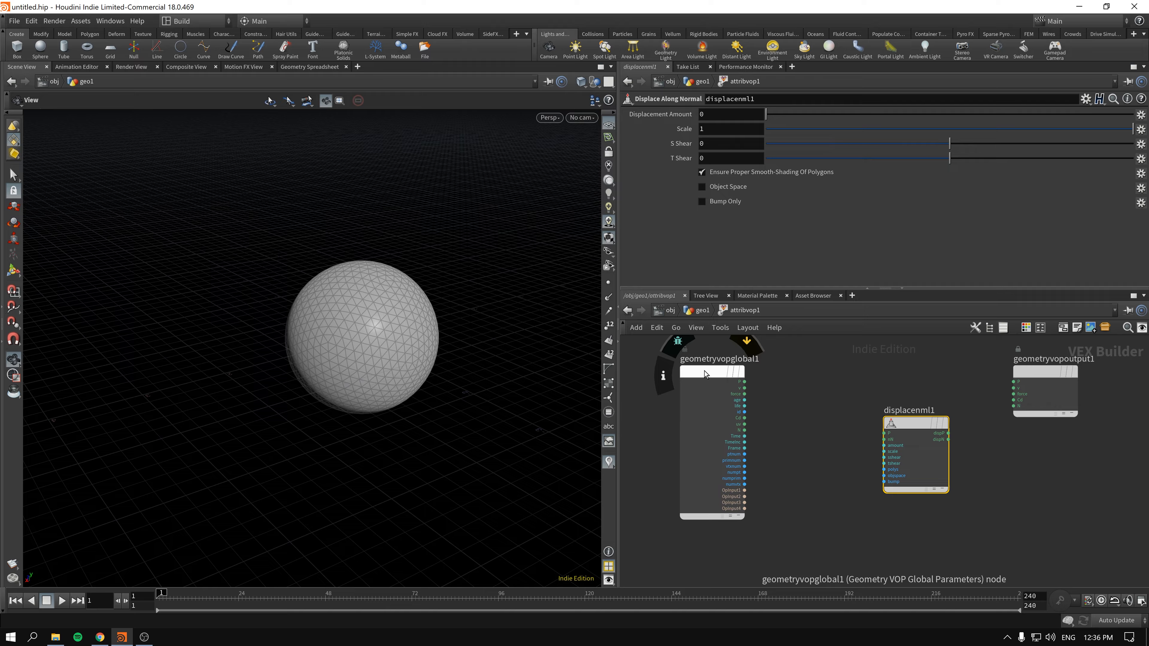
pyautogui.moveTo(914, 426); pyautogui.dragTo(931, 450)
pyautogui.moveTo(1039, 373); pyautogui.dragTo(1071, 373)
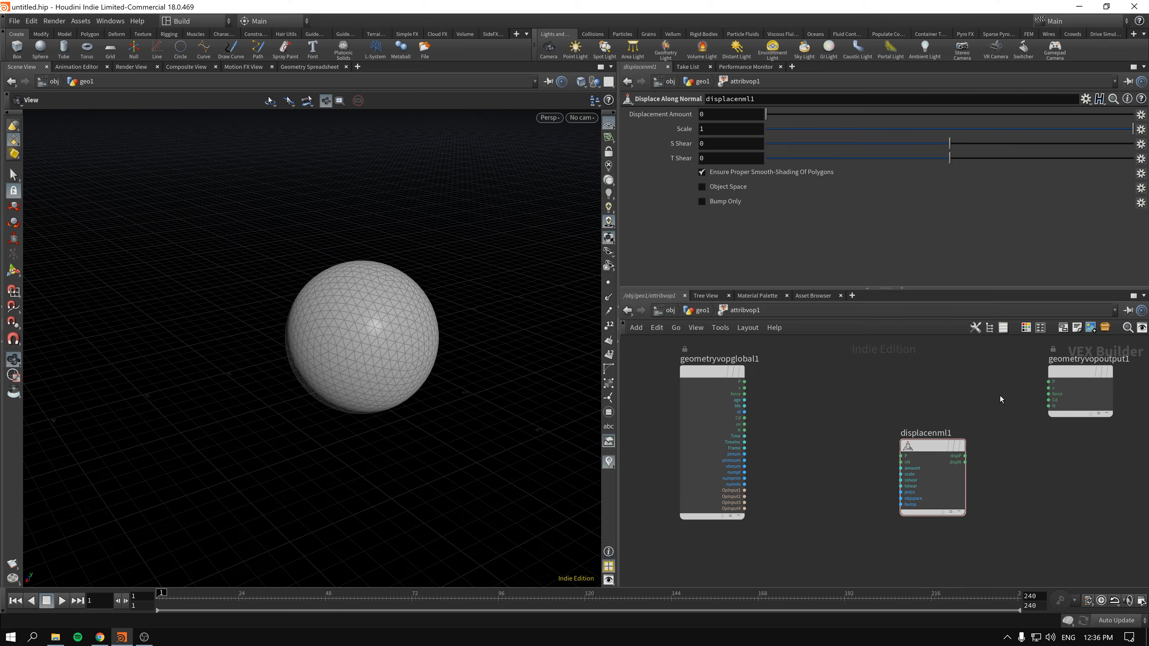
pyautogui.moveTo(924, 447); pyautogui.dragTo(953, 451)
pyautogui.moveTo(882, 441); pyautogui.dragTo(825, 426, button='middle')
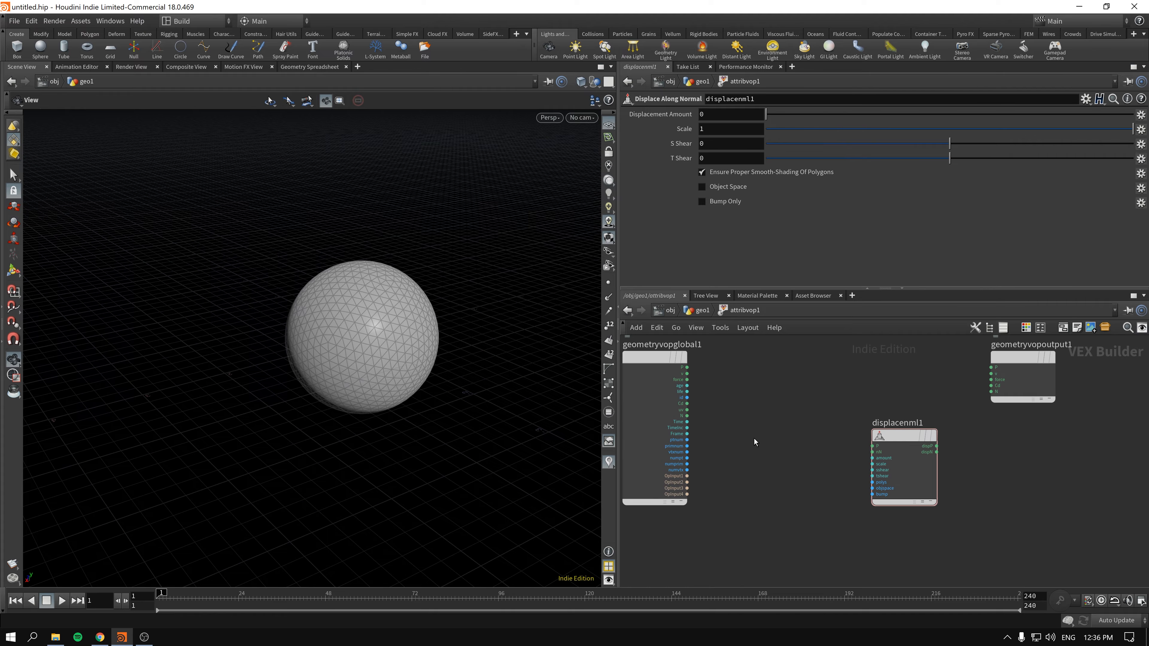
# - Add a Constant node and connect its value to the amount input of the Displace Along Normal node
pyautogui.press('Tab')
pyautogui.write('con')
pyautogui.press('Return')
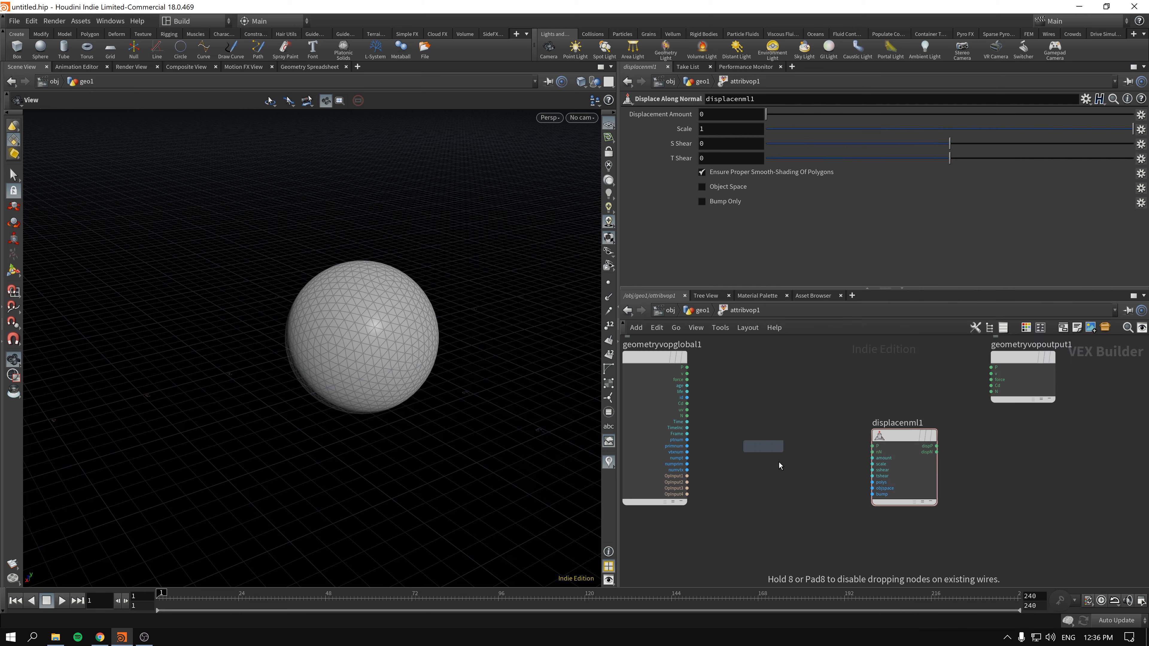
pyautogui.click(780, 463)
pyautogui.moveTo(792, 496); pyautogui.dragTo(862, 469)
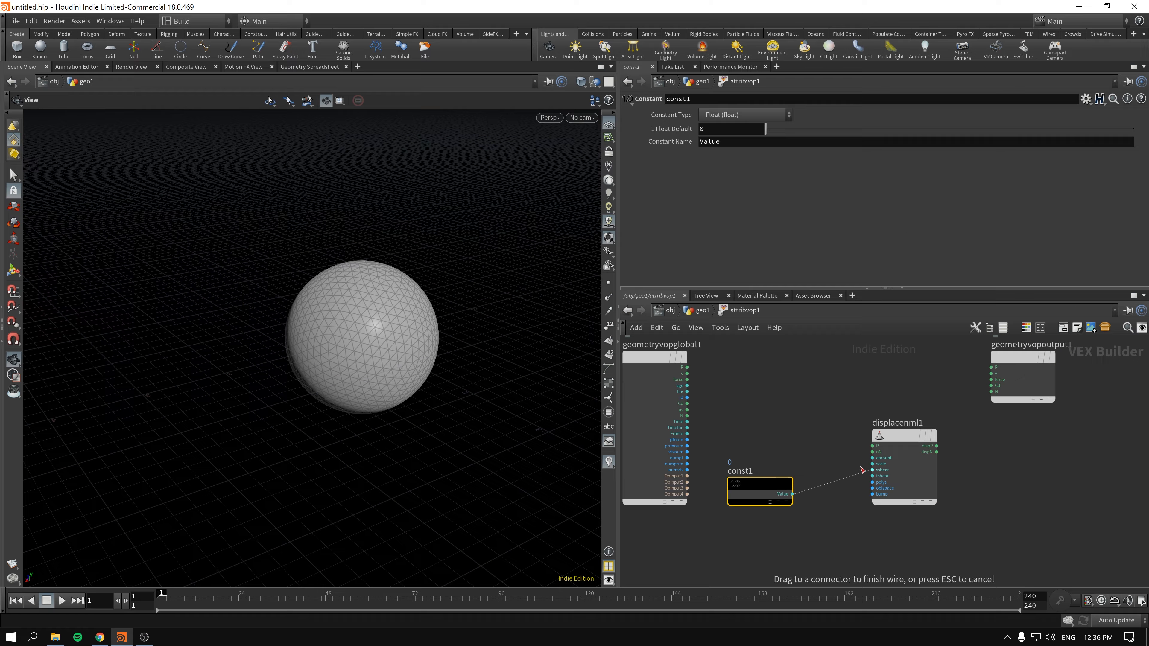
pyautogui.click(883, 459)
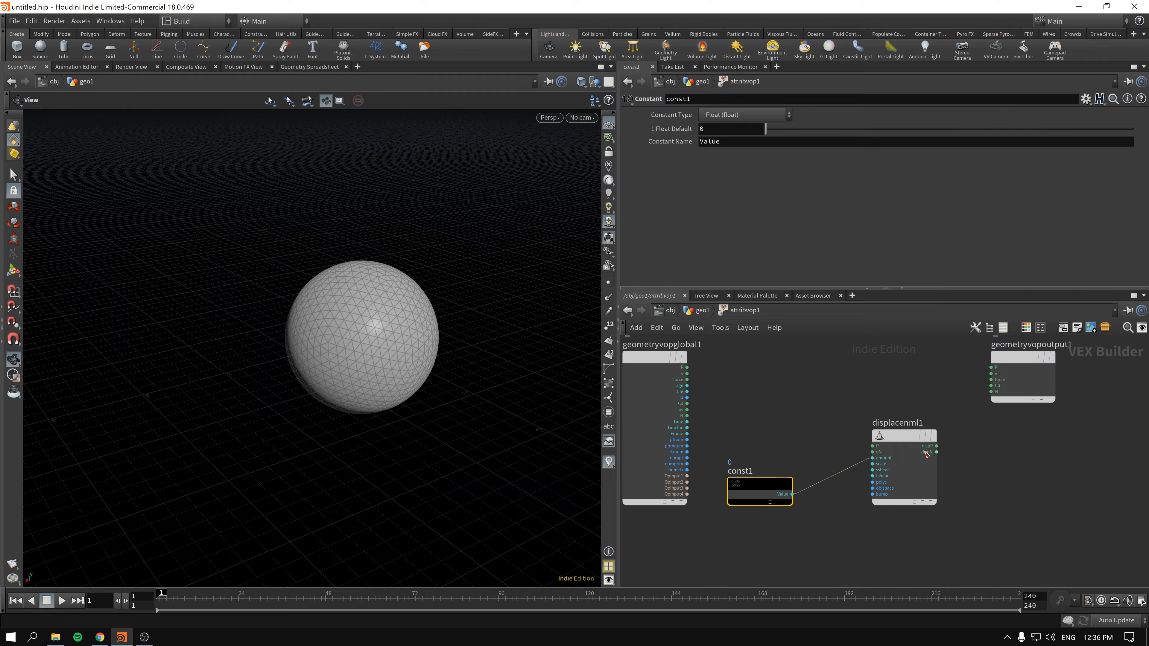
# - Connect the displacement node's dispP output to the P input of the geometry output node
pyautogui.click(901, 453)
pyautogui.scroll(2, 1014, 468)
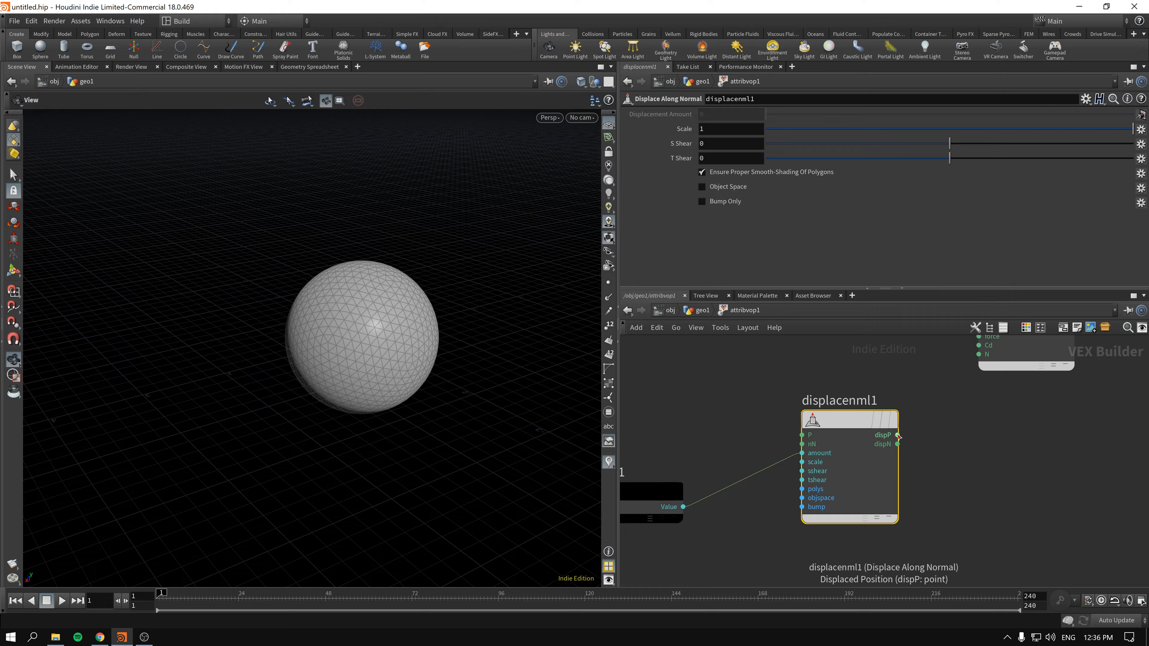
pyautogui.scroll(-2, 894, 432)
pyautogui.moveTo(885, 466); pyautogui.dragTo(949, 368)
pyautogui.moveTo(723, 404); pyautogui.dragTo(823, 401, button='middle')
# - Try out different float default values on the Constant node with the sphere's point normals displayed
pyautogui.click(754, 532)
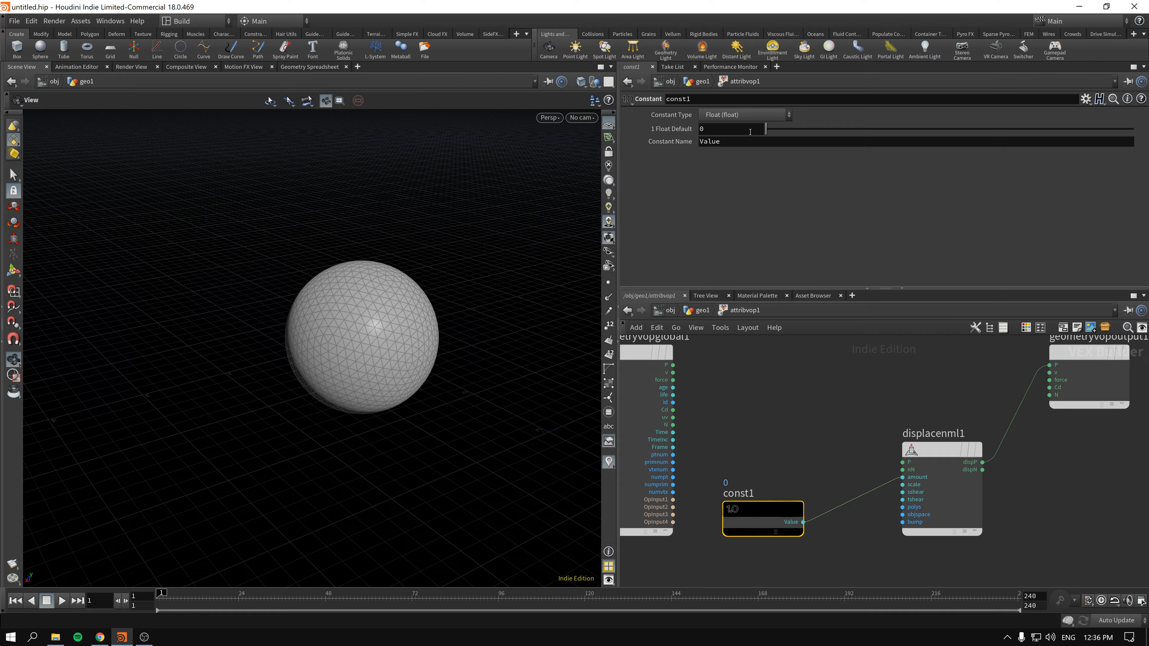
pyautogui.moveTo(781, 131); pyautogui.dragTo(660, 260)
pyautogui.click(608, 298)
pyautogui.moveTo(764, 135); pyautogui.dragTo(989, 136)
pyautogui.moveTo(884, 148); pyautogui.dragTo(751, 284)
# - Spread the Constant, displacement and output nodes away from the geometry global node, and hide the point normals
pyautogui.moveTo(746, 522); pyautogui.dragTo(758, 557)
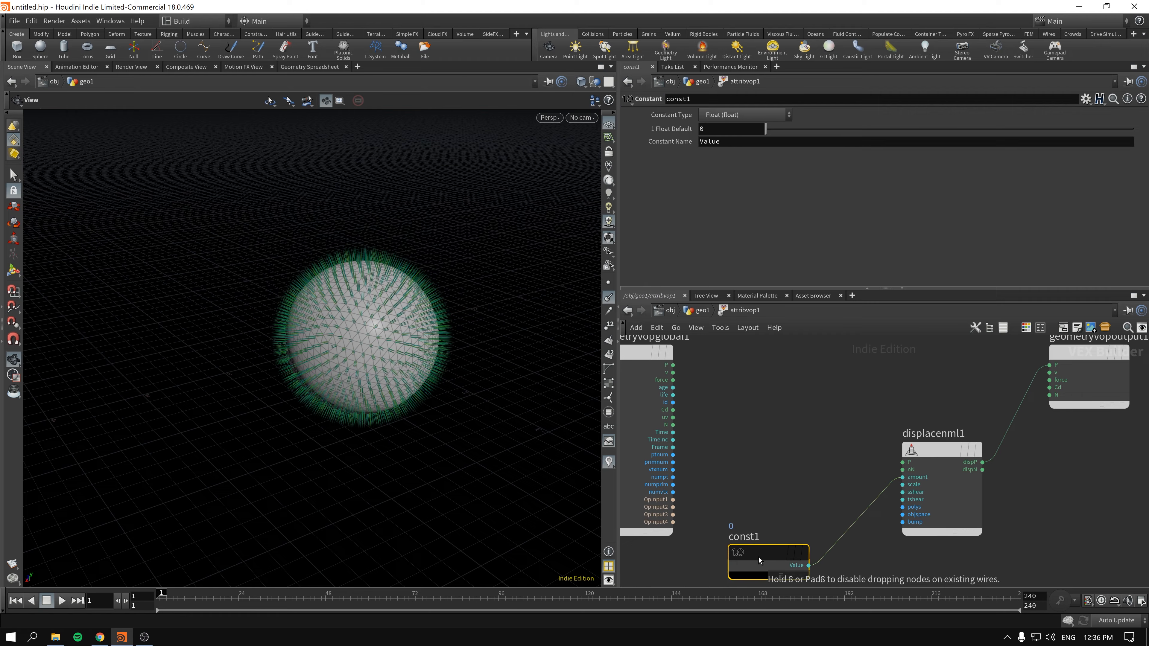
pyautogui.click(779, 486)
pyautogui.scroll(-3, 779, 486)
pyautogui.click(895, 418)
pyautogui.moveTo(894, 418); pyautogui.dragTo(980, 460)
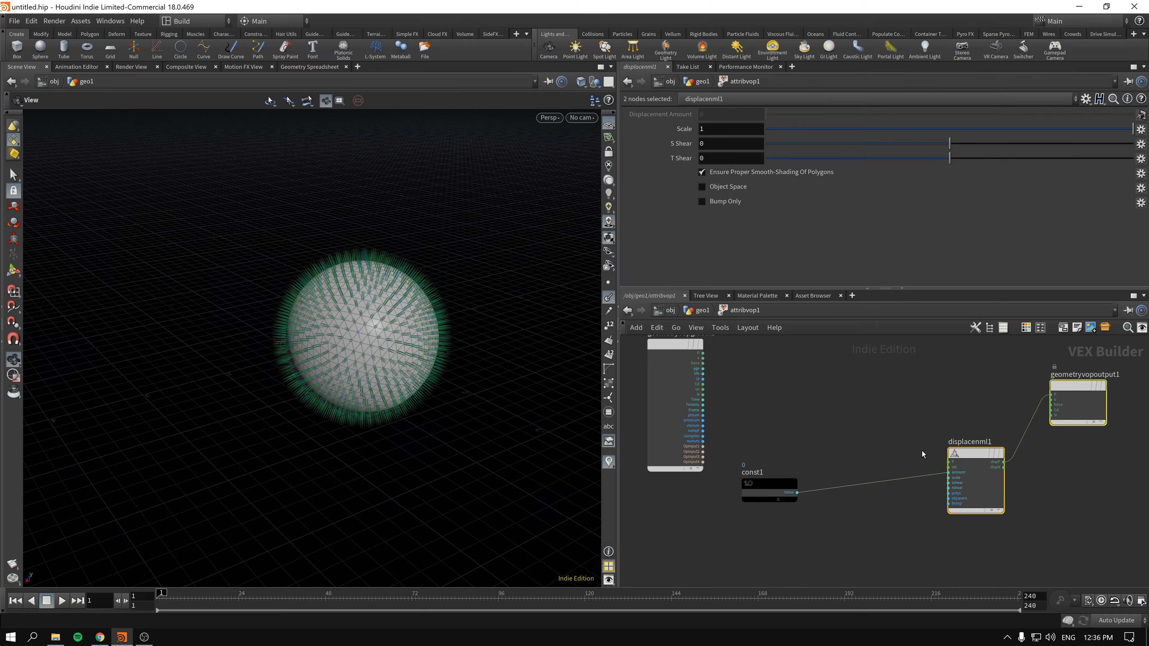
pyautogui.moveTo(760, 499); pyautogui.dragTo(774, 555)
pyautogui.click(609, 299)
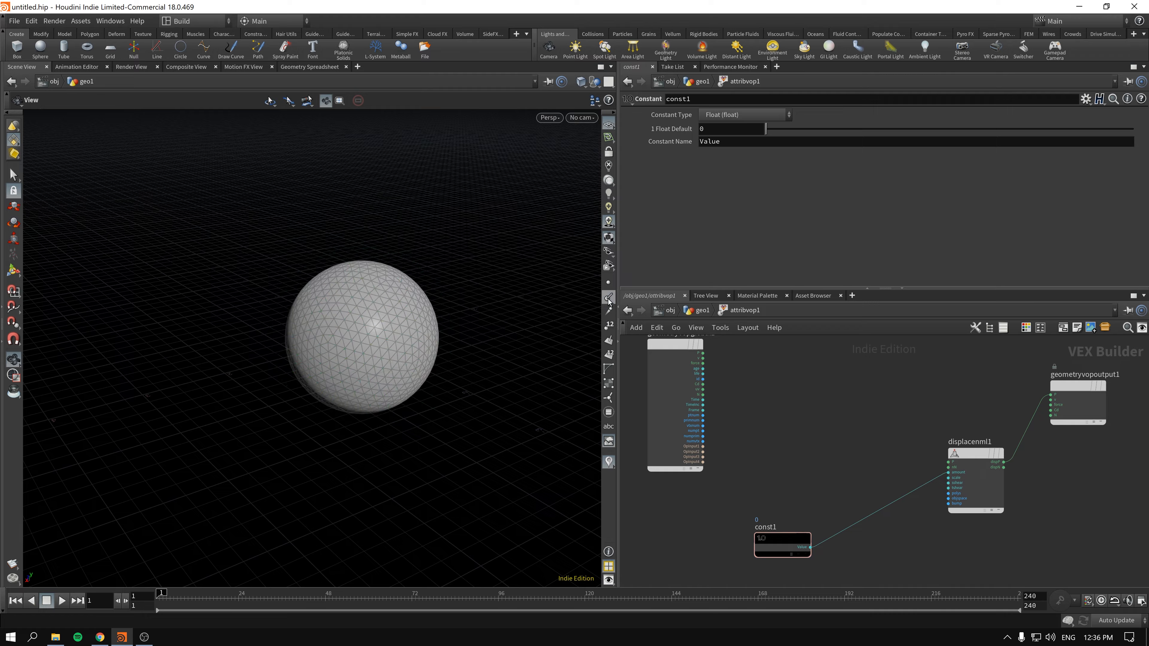
# - Add a Turbulent Noise node between the geometry global node and the Displace Along Normal node
pyautogui.press('Tab')
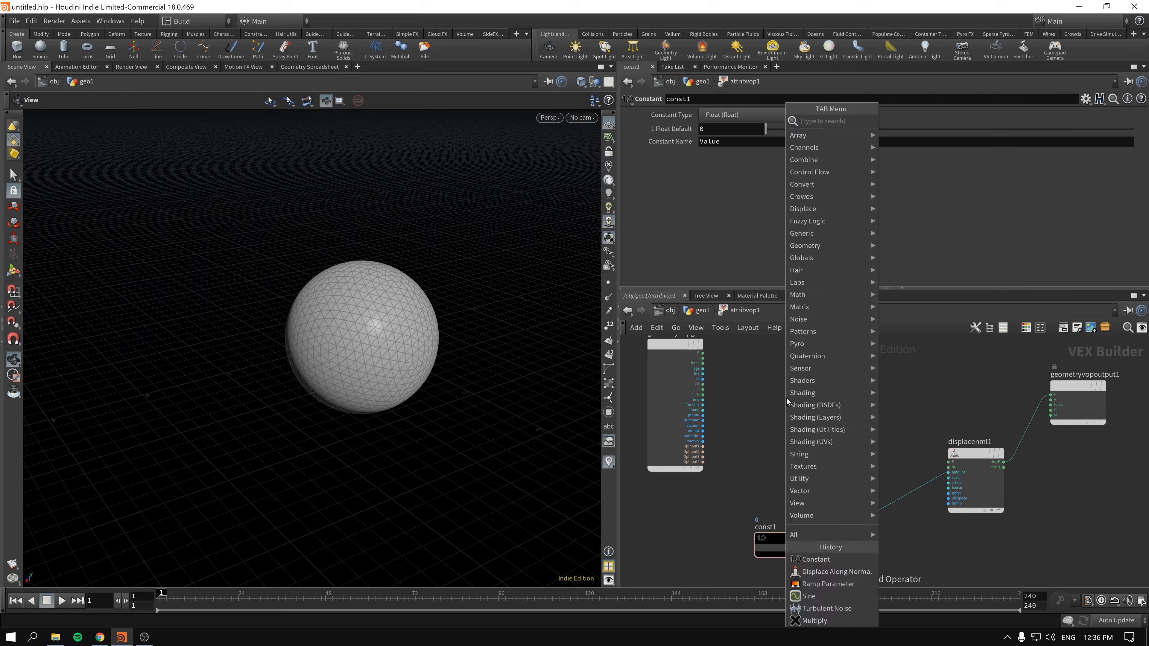
pyautogui.write('nois')
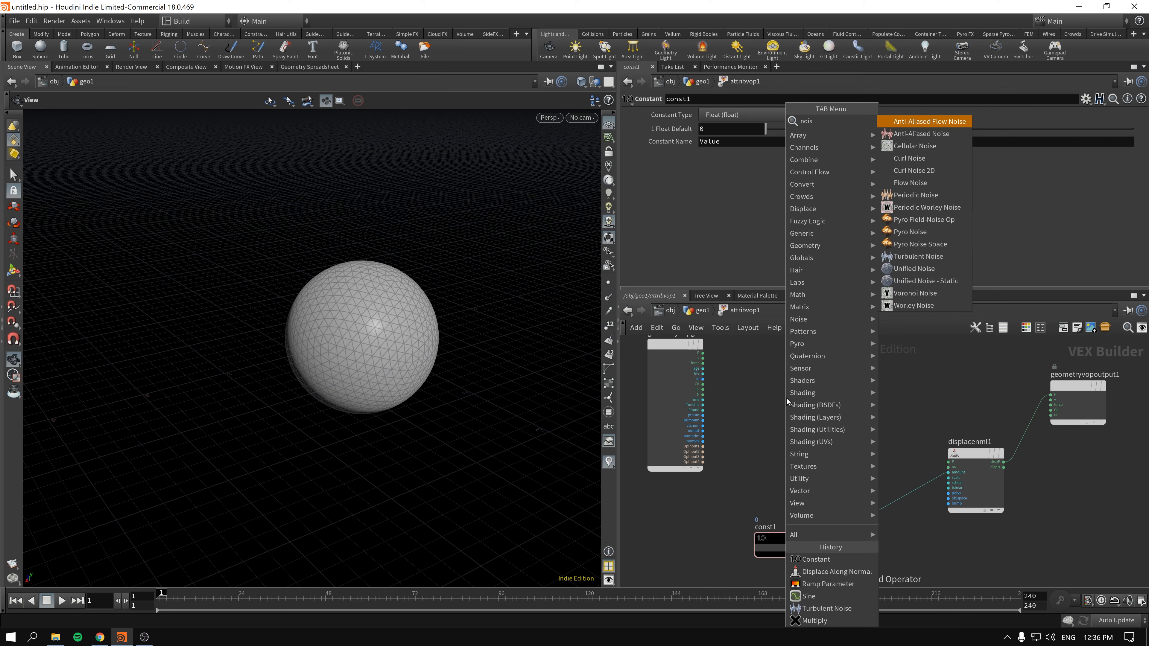
pyautogui.click(947, 256)
pyautogui.click(810, 440)
pyautogui.scroll(2, 751, 399)
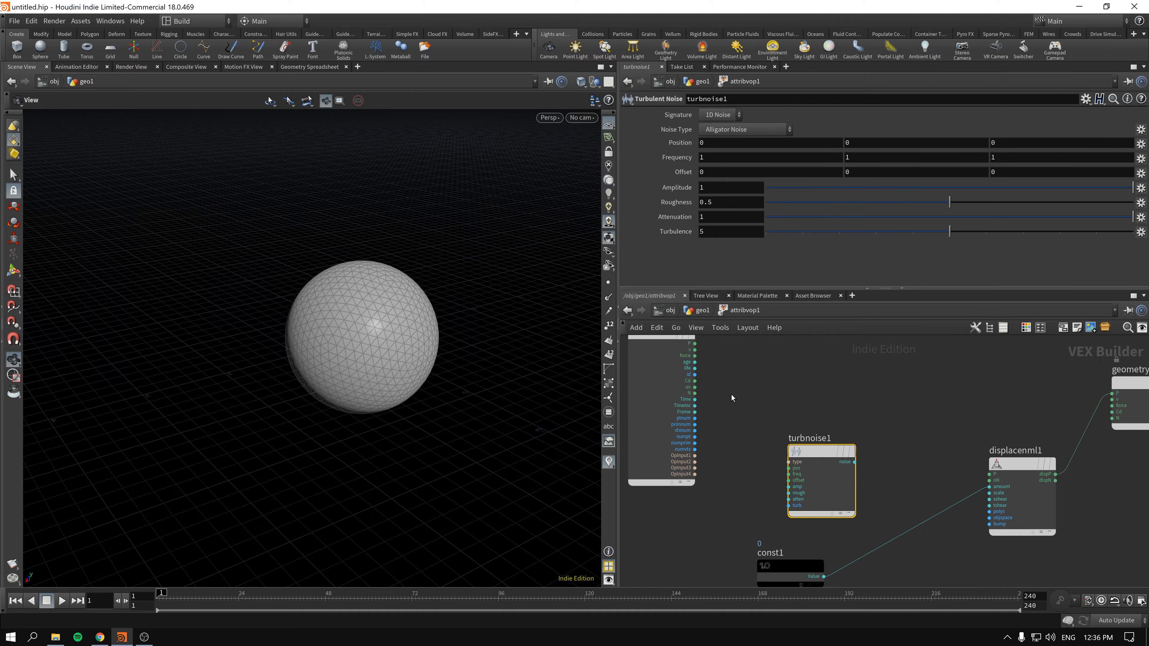
# - Connect the global P to the noise node's pos input and the noise output to Cd on the geometry output
pyautogui.moveTo(691, 382); pyautogui.dragTo(815, 461)
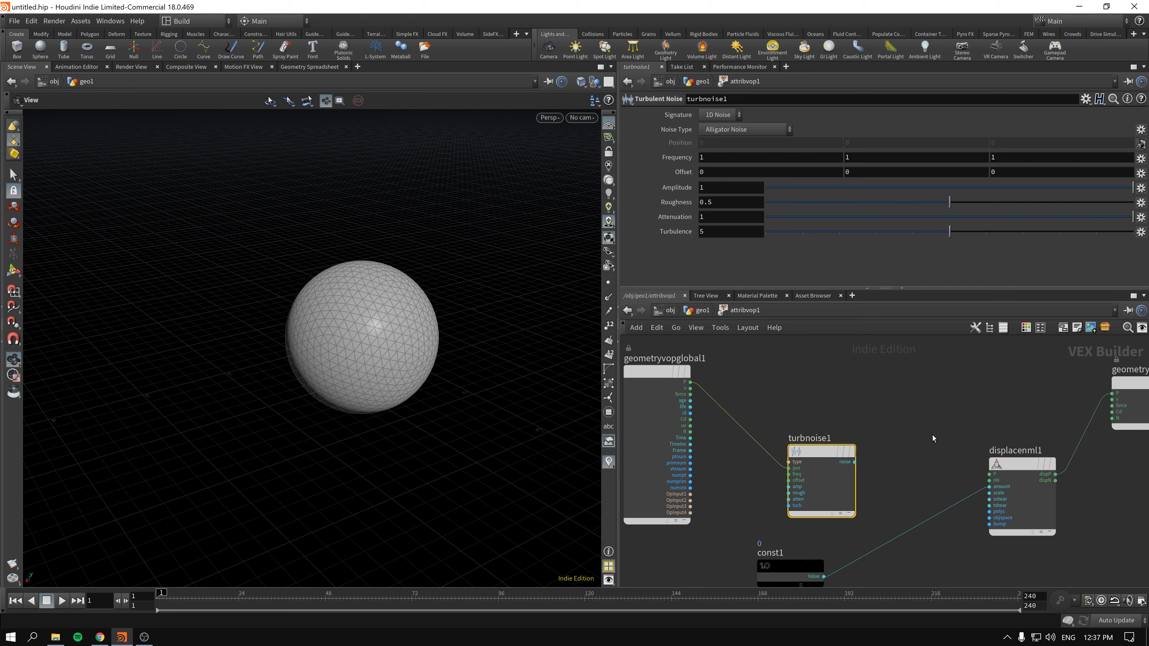
pyautogui.moveTo(922, 436); pyautogui.dragTo(796, 439, button='middle')
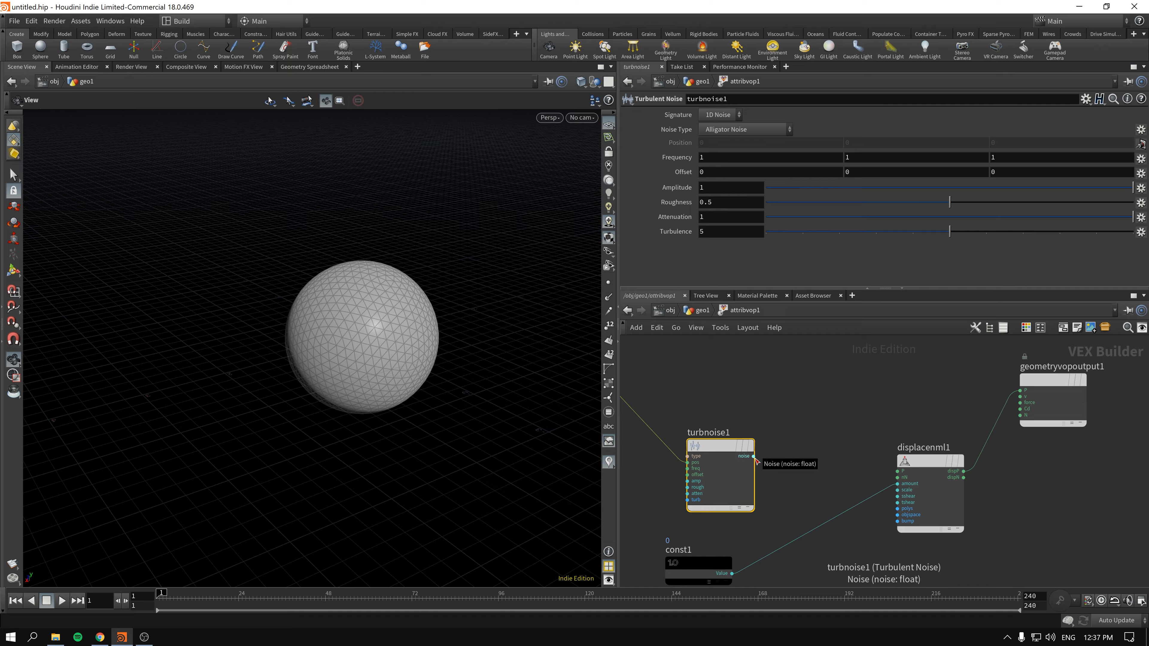
pyautogui.moveTo(754, 456); pyautogui.dragTo(1020, 409)
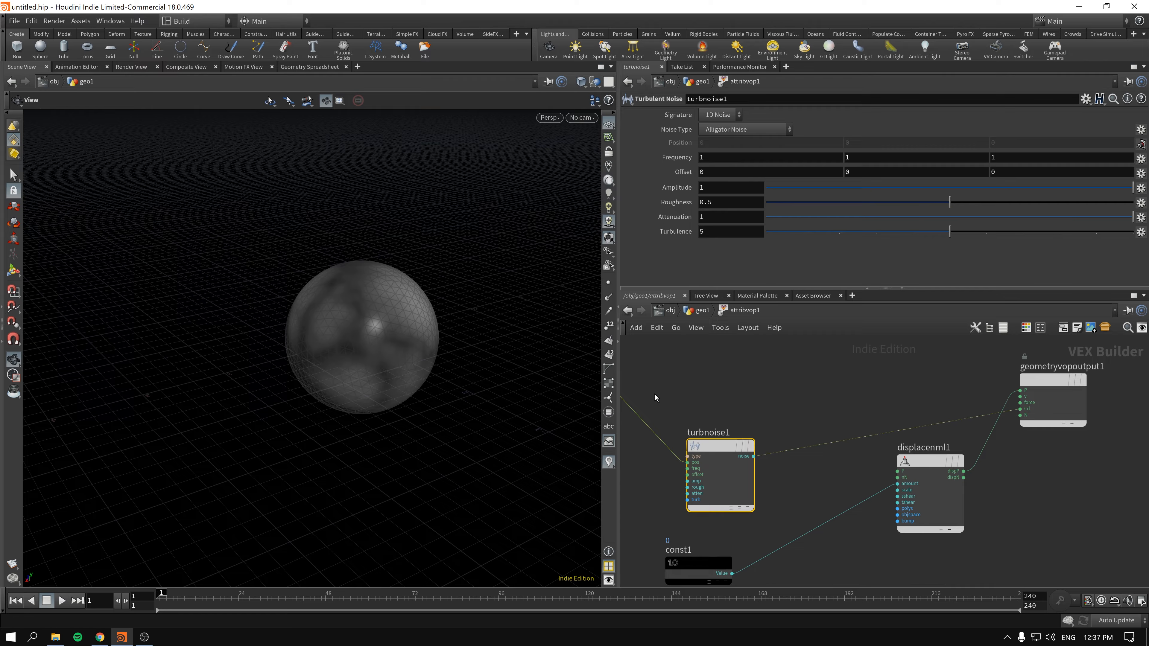
# - Move the noise node level with the geometry output node and reposition the displacement node between and below them
pyautogui.moveTo(753, 441); pyautogui.dragTo(755, 375)
pyautogui.moveTo(945, 481); pyautogui.dragTo(916, 521, button='middle')
pyautogui.click(916, 521)
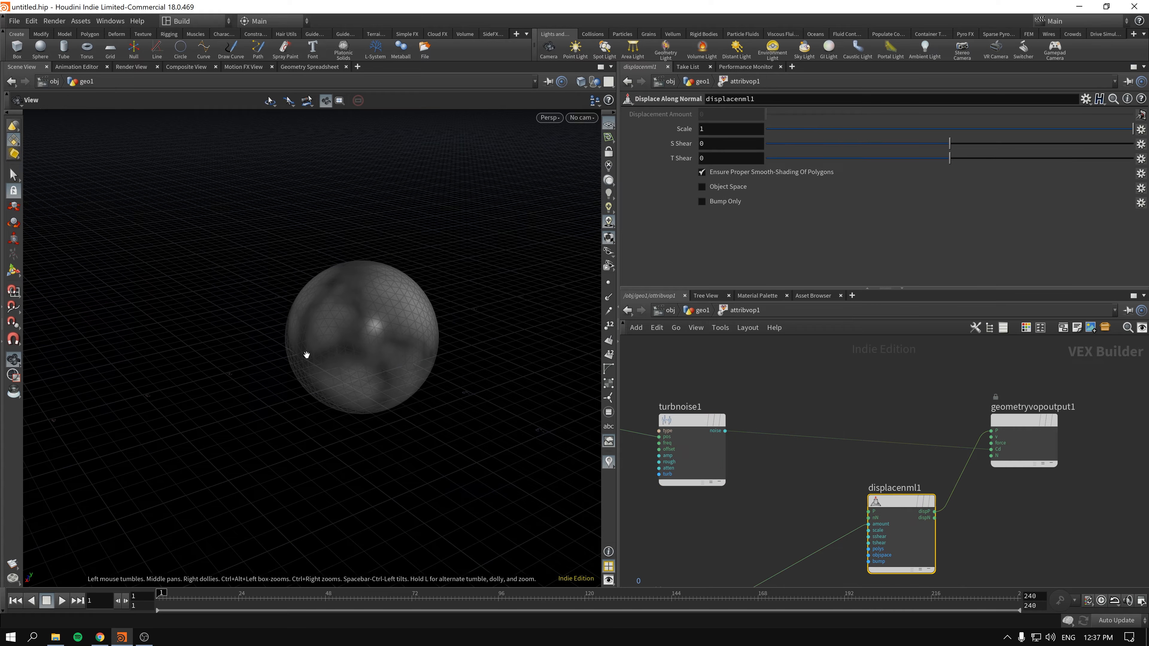
pyautogui.moveTo(901, 507); pyautogui.dragTo(871, 518)
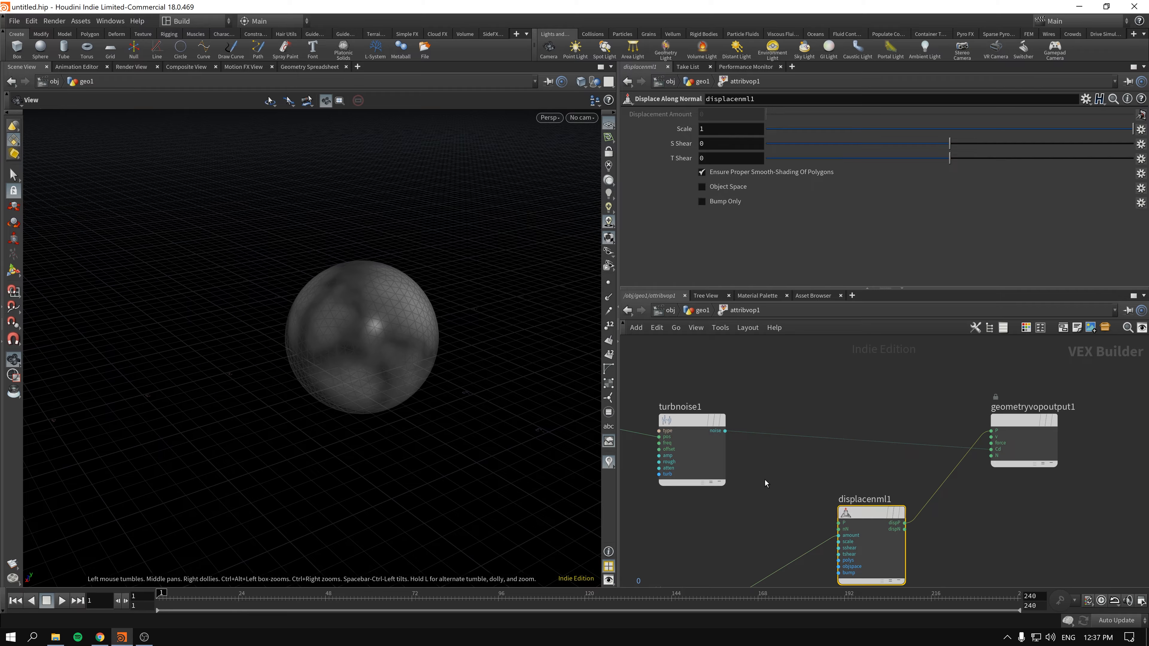
pyautogui.moveTo(765, 480); pyautogui.dragTo(781, 440, button='middle')
pyautogui.moveTo(710, 382); pyautogui.dragTo(712, 403)
pyautogui.moveTo(884, 469); pyautogui.dragTo(892, 453)
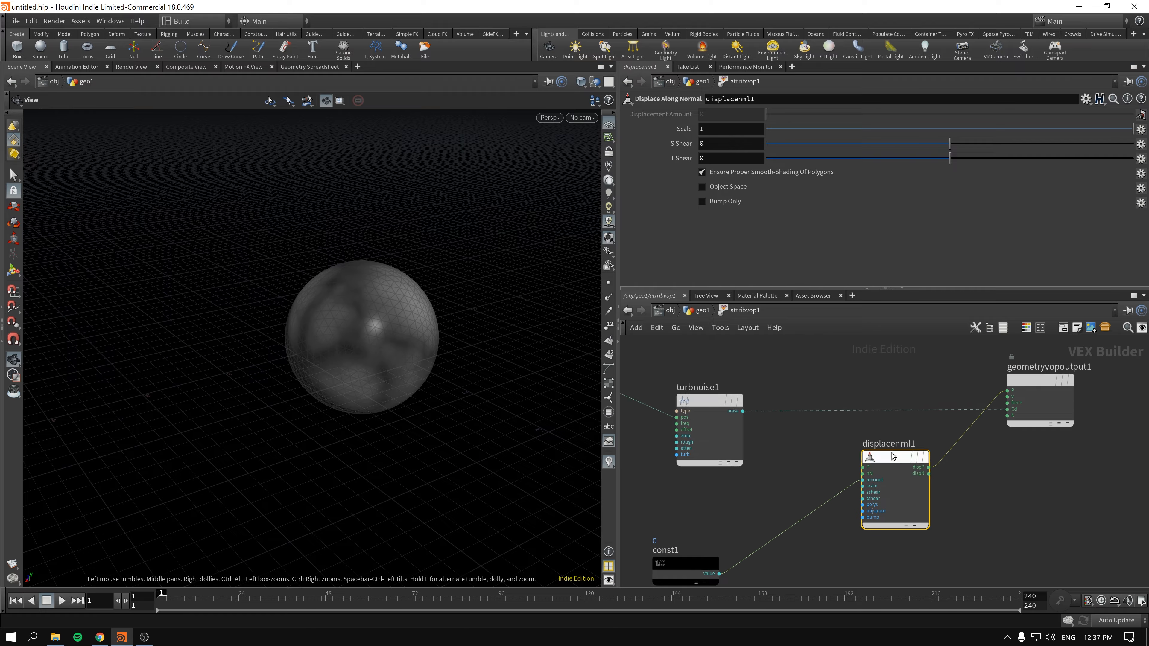
# - Connect the noise output to the amount input of Displace Along Normal, replacing the Constant
pyautogui.moveTo(743, 411); pyautogui.dragTo(865, 480)
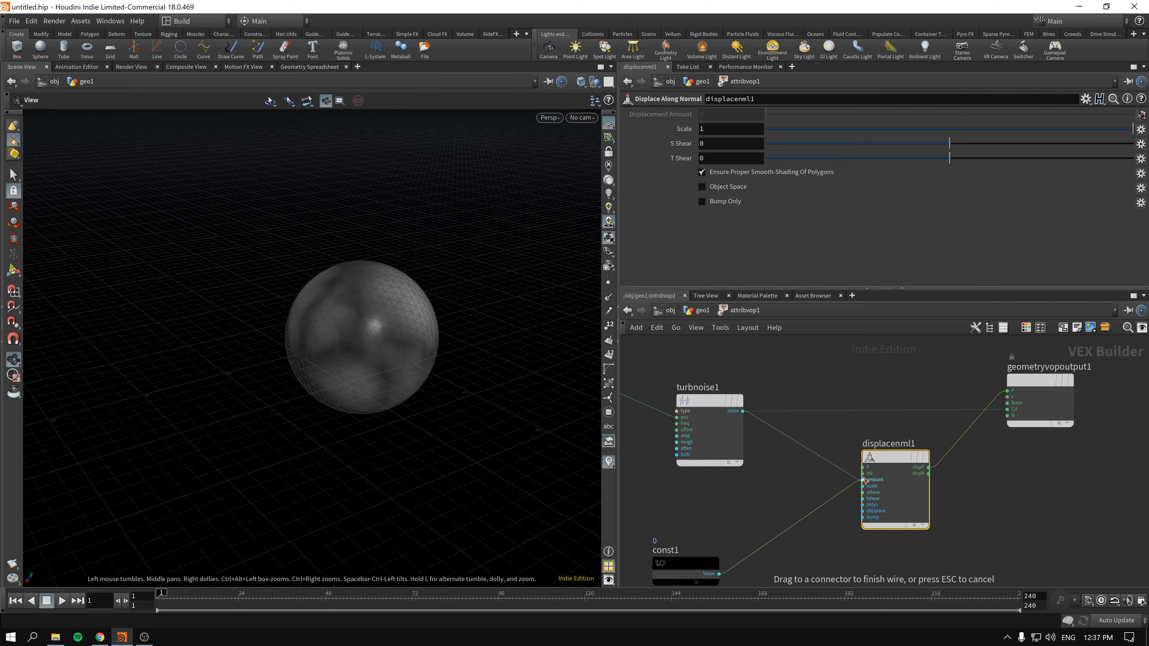
pyautogui.click(865, 479)
pyautogui.moveTo(343, 326); pyautogui.dragTo(410, 347)
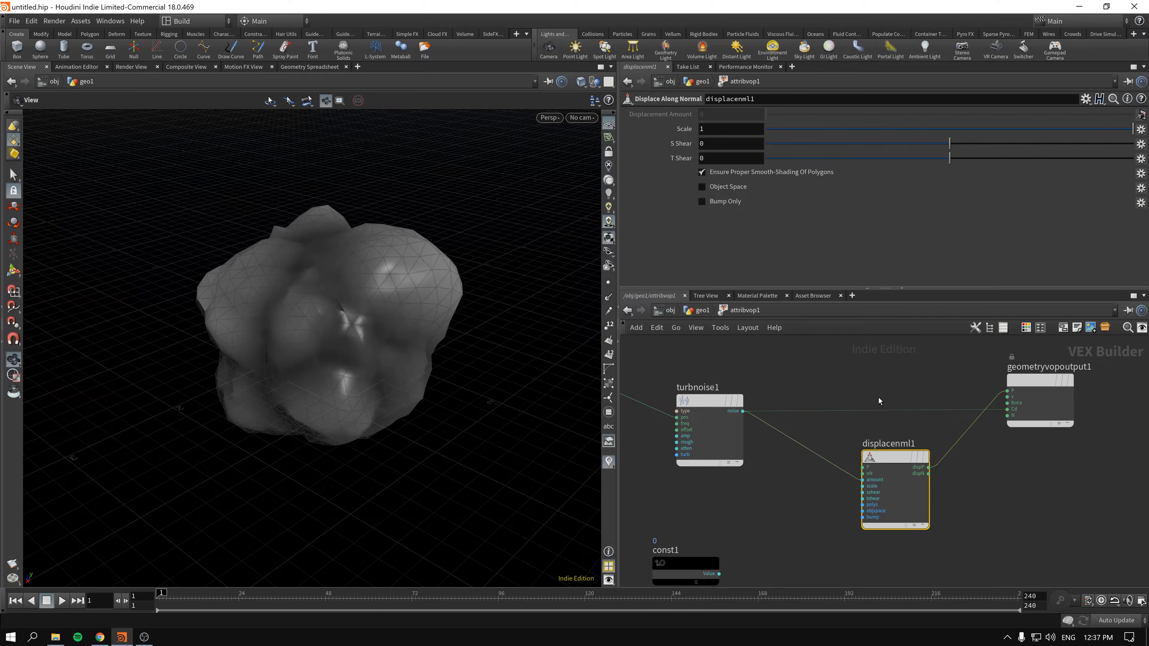
# - Lay out the VOP network so the displacement node sits above the wire from the noise to the geometry output
pyautogui.press('l')
pyautogui.moveTo(1029, 464); pyautogui.dragTo(1036, 495)
pyautogui.moveTo(851, 440); pyautogui.dragTo(848, 384)
pyautogui.moveTo(1022, 493); pyautogui.dragTo(1003, 459)
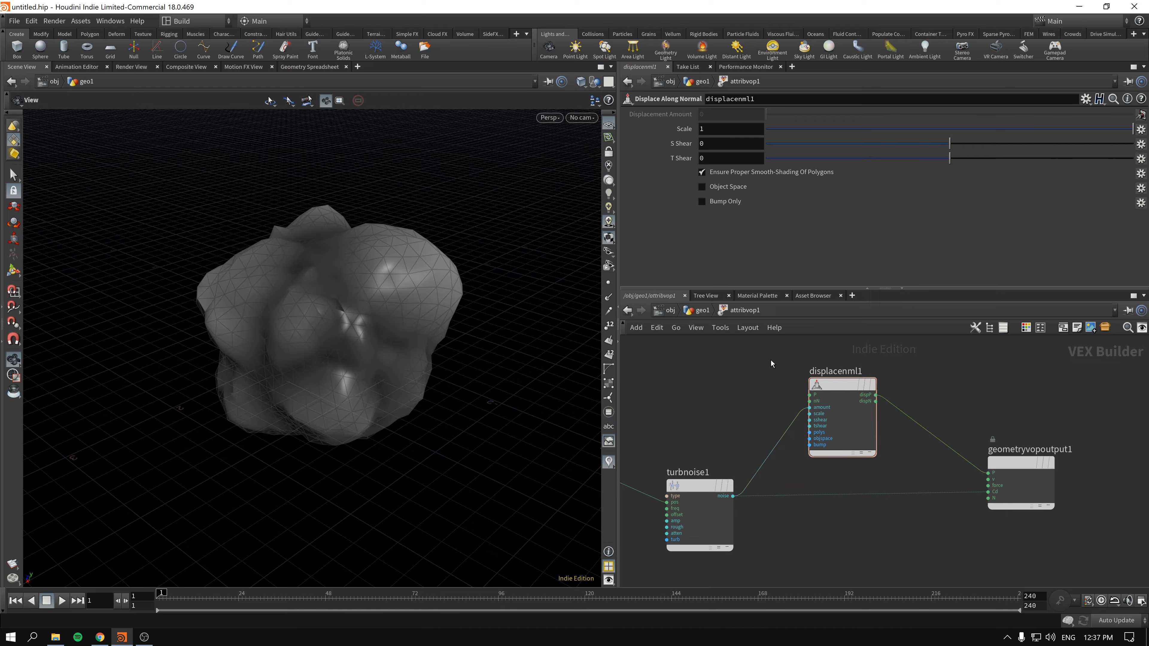
# - Return to the geometry network and insert a Subdivide node with depth 3 between the sphere and the Attribute VOP
pyautogui.click(701, 311)
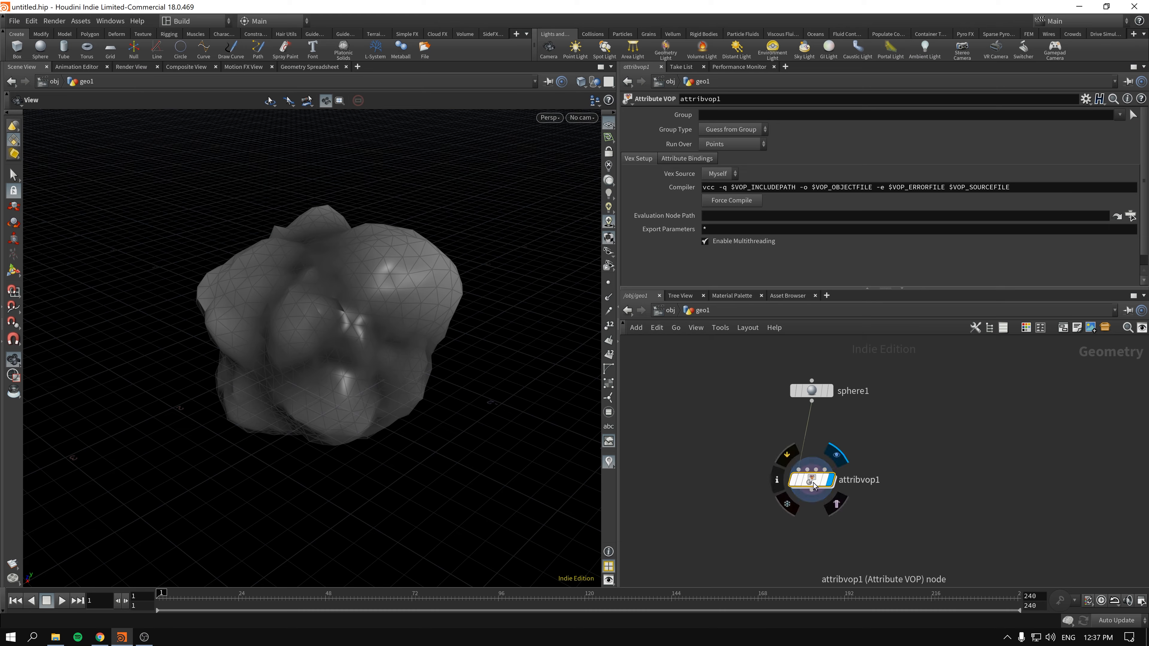
pyautogui.press('Tab')
pyautogui.write('sub')
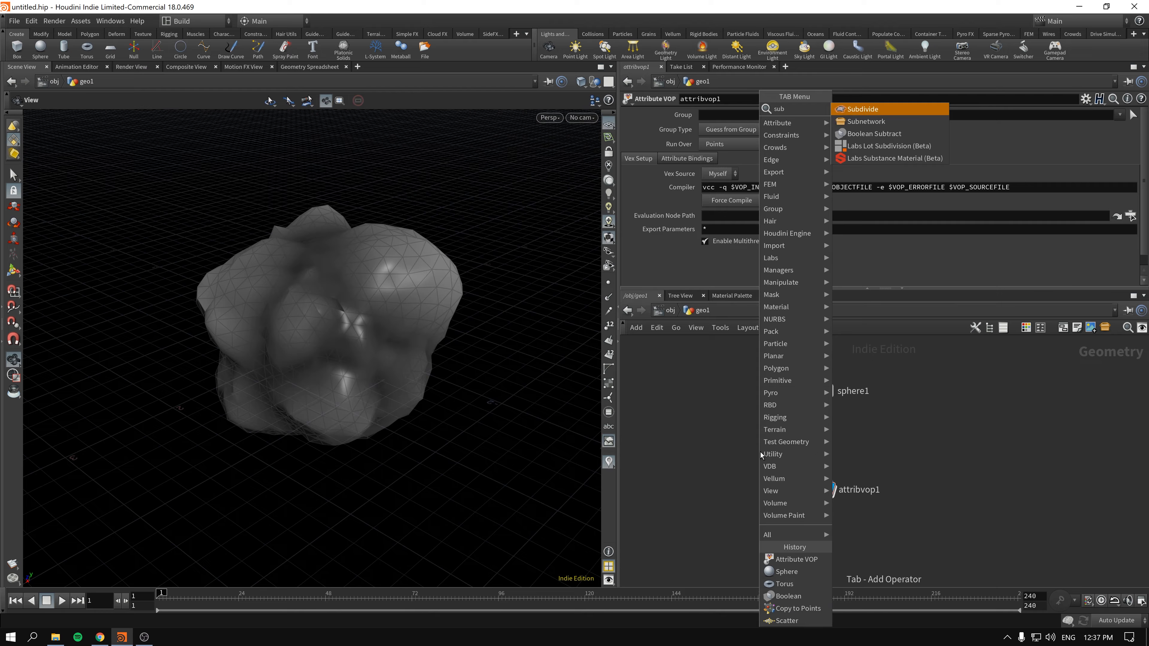
pyautogui.press('Return')
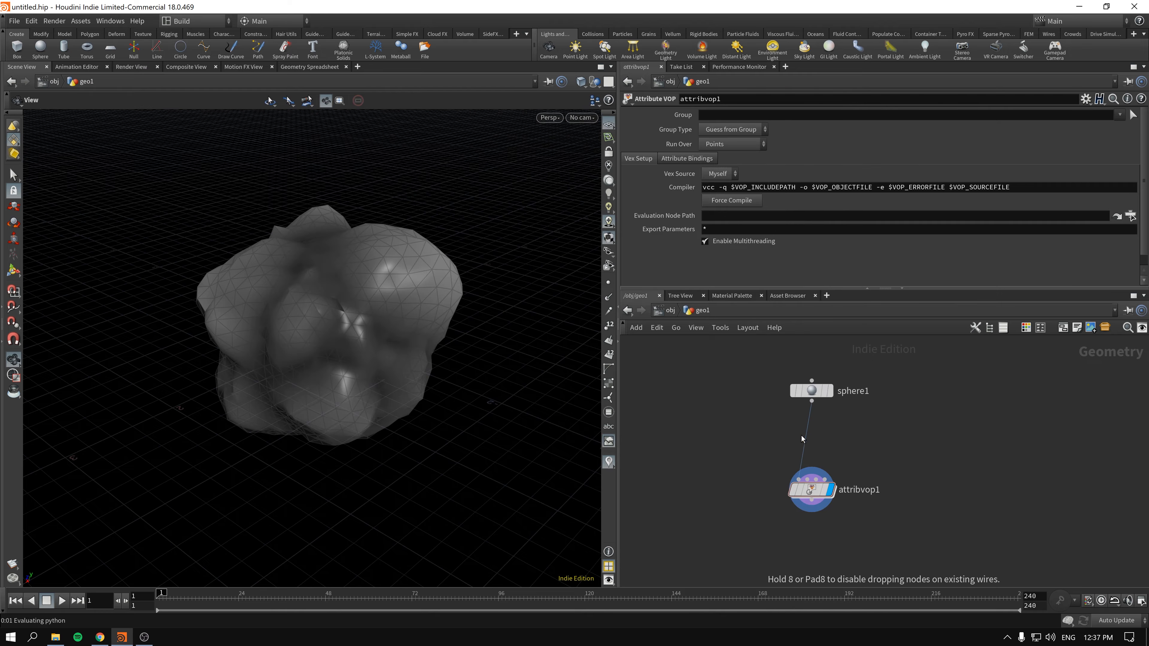
pyautogui.click(811, 434)
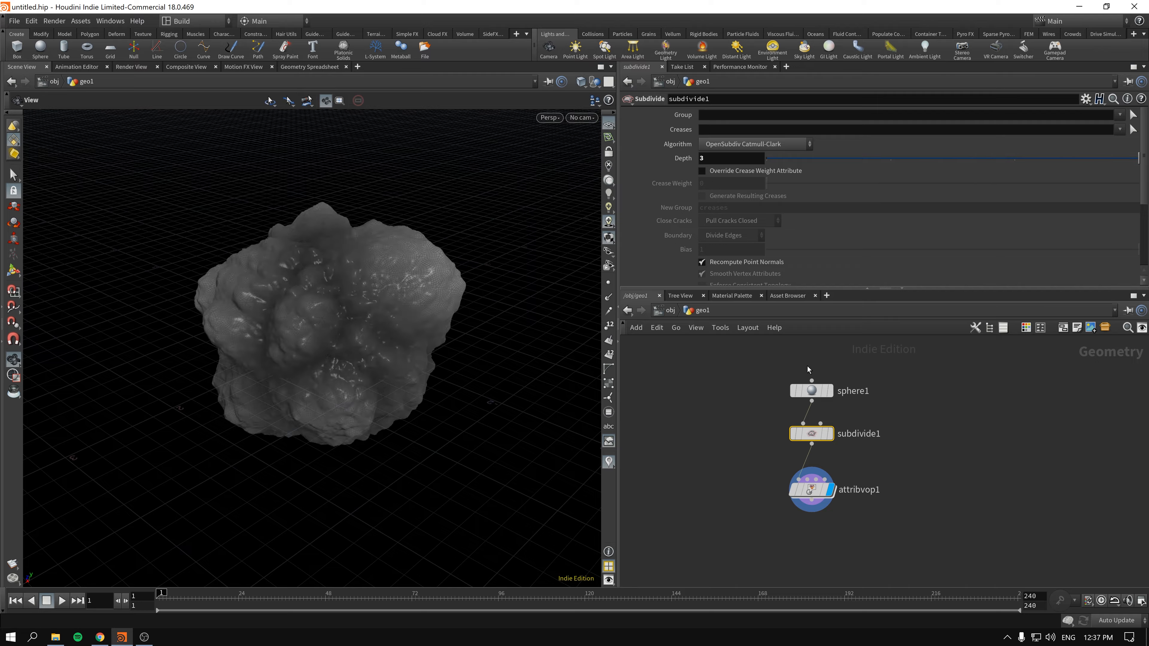
pyautogui.moveTo(354, 323)
pyautogui.mouseDown()
pyautogui.moveTo(413, 324)
pyautogui.moveTo(357, 321)
pyautogui.mouseUp()
pyautogui.moveTo(358, 322); pyautogui.dragTo(455, 295, button='right')
pyautogui.moveTo(454, 296); pyautogui.dragTo(397, 290)
pyautogui.click(811, 494)
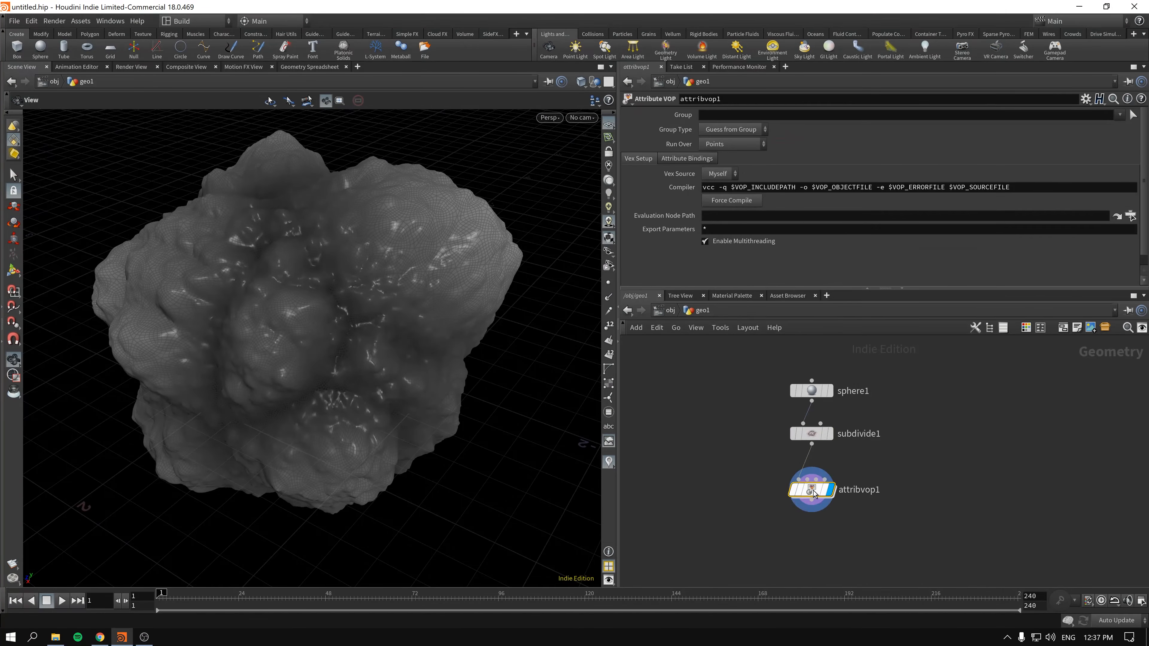
pyautogui.doubleClick(811, 493)
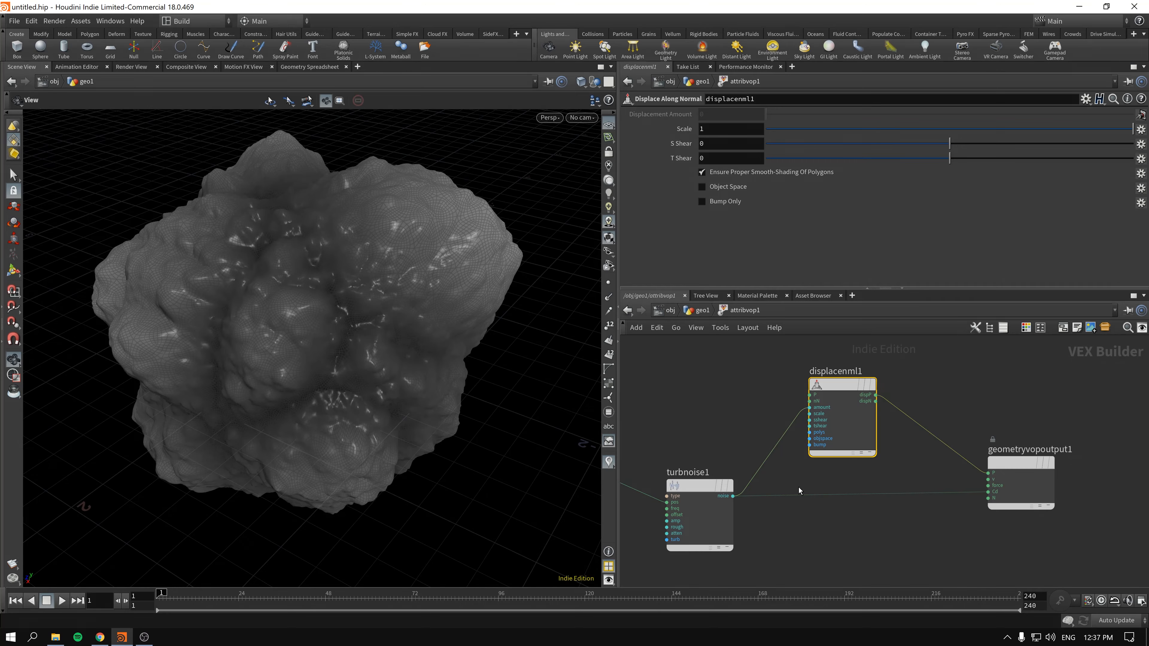
pyautogui.click(702, 311)
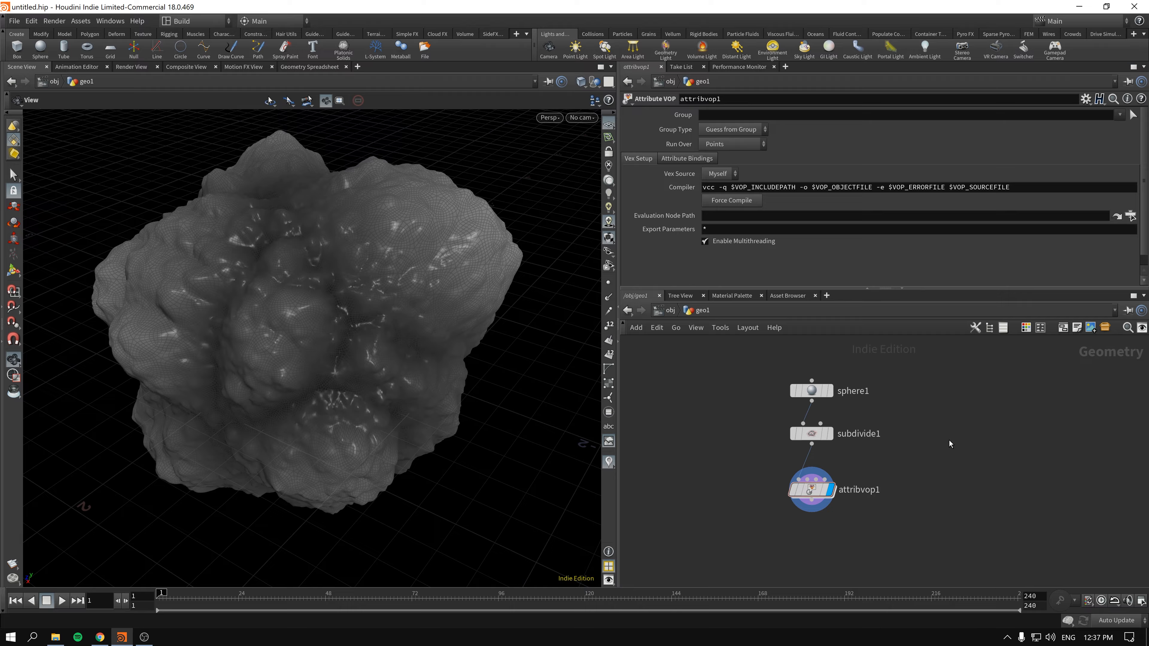
# - Add a Box node beside the sphere chain in the geometry network
pyautogui.press('Tab')
pyautogui.write('box')
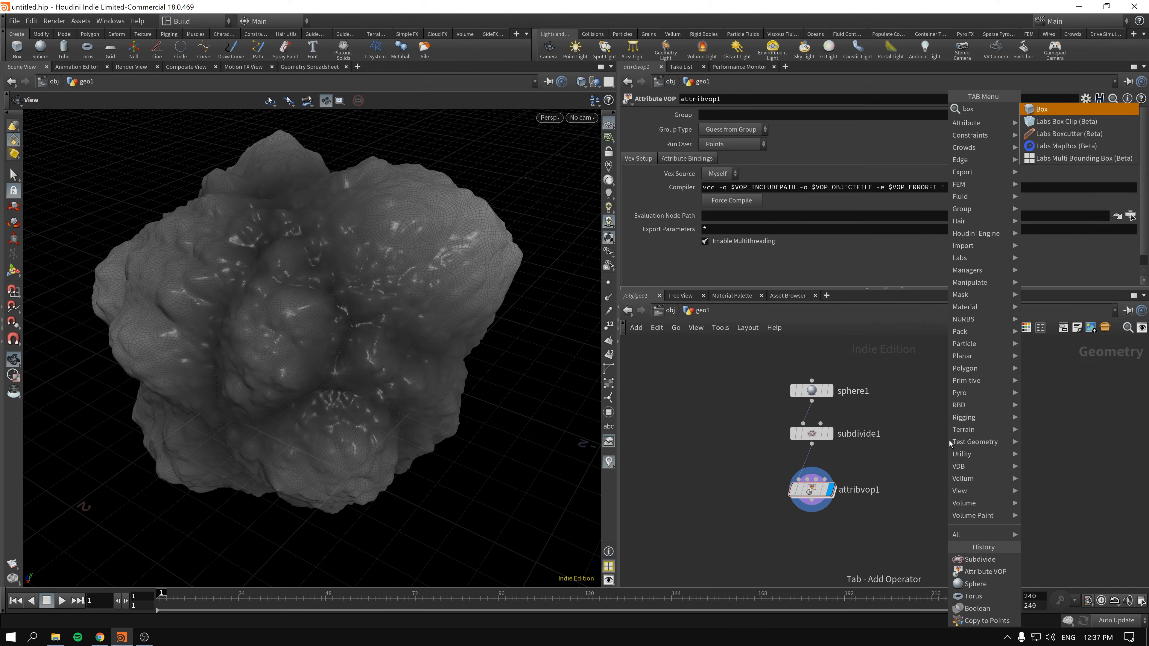
pyautogui.press('Return')
pyautogui.click(953, 415)
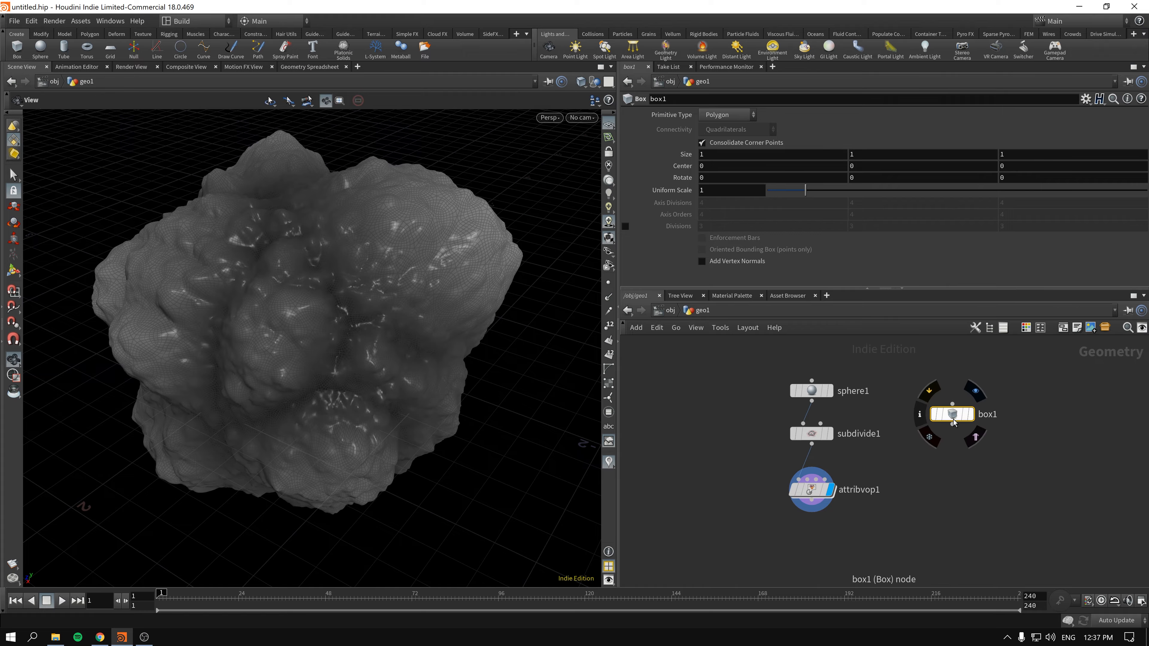
# - Attach a Subdivide node to the box, display its result and set its depth to 3
pyautogui.press('Tab')
pyautogui.write('sub')
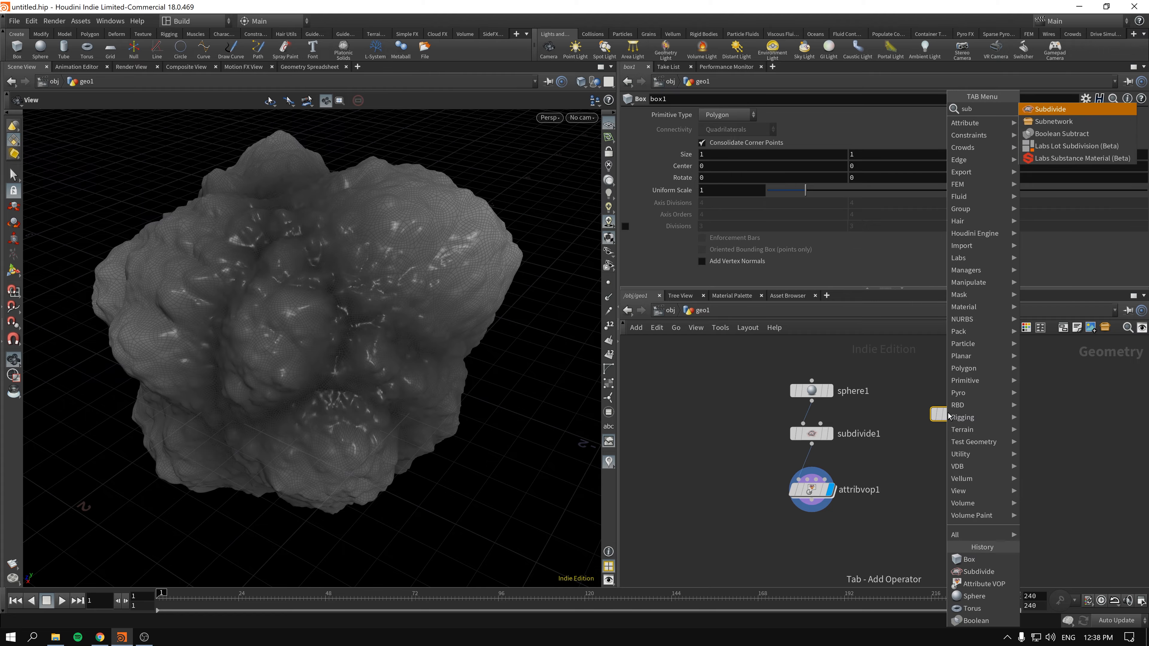
pyautogui.press('Return')
pyautogui.click(973, 461)
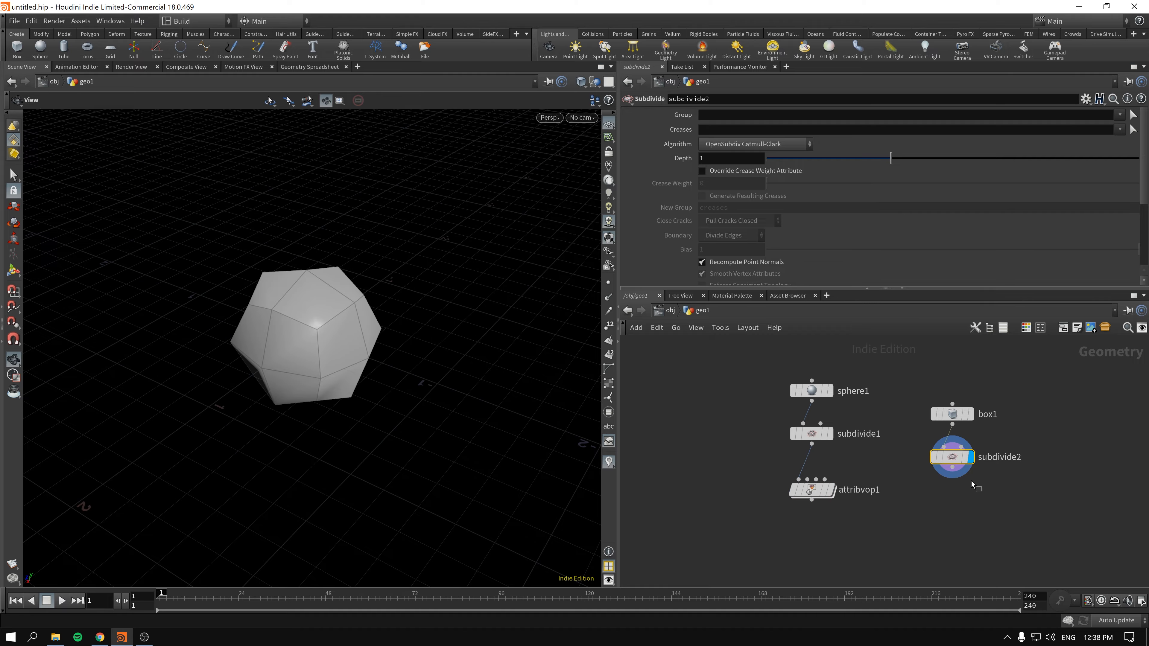
pyautogui.moveTo(891, 158); pyautogui.dragTo(1139, 158)
pyautogui.moveTo(291, 329); pyautogui.dragTo(256, 338)
# - Change the box's primitive type to Polygon Mesh and set its axis divisions to 8 on all three axes
pyautogui.click(952, 413)
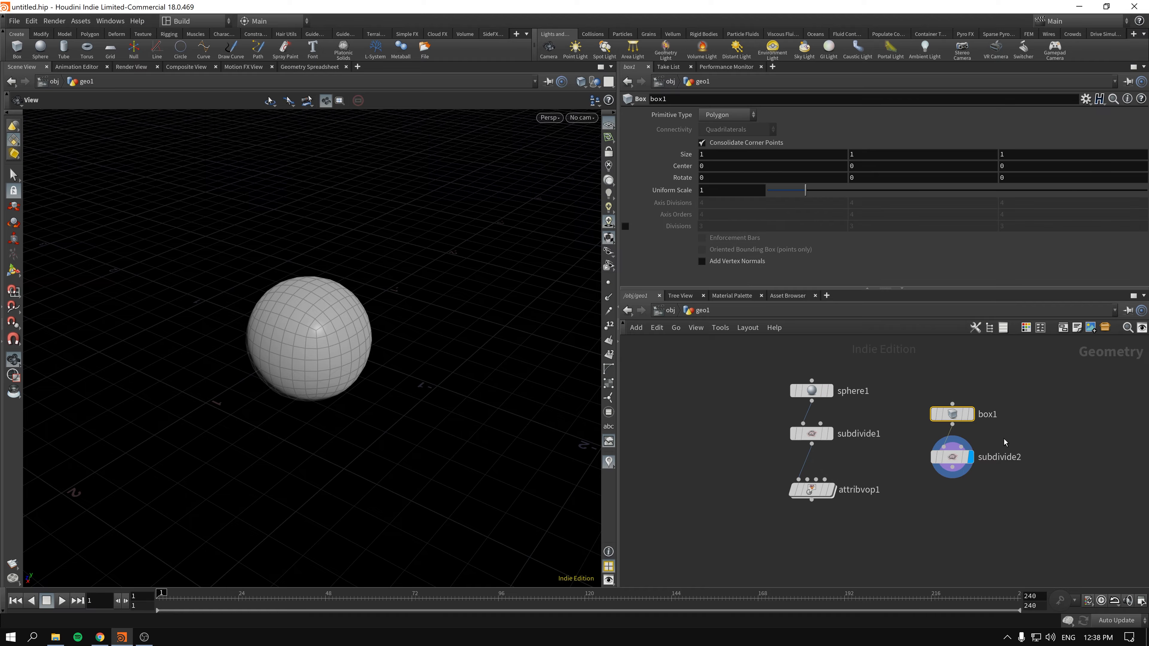
pyautogui.click(728, 115)
pyautogui.click(726, 135)
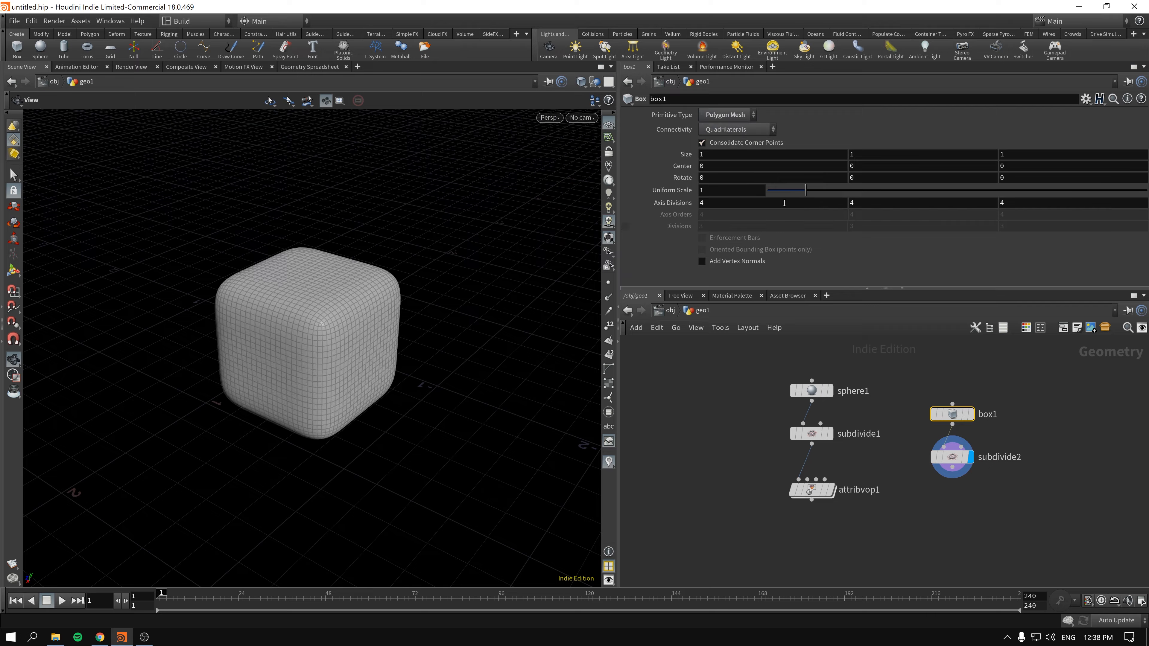
pyautogui.moveTo(671, 207); pyautogui.dragTo(704, 204, button='middle')
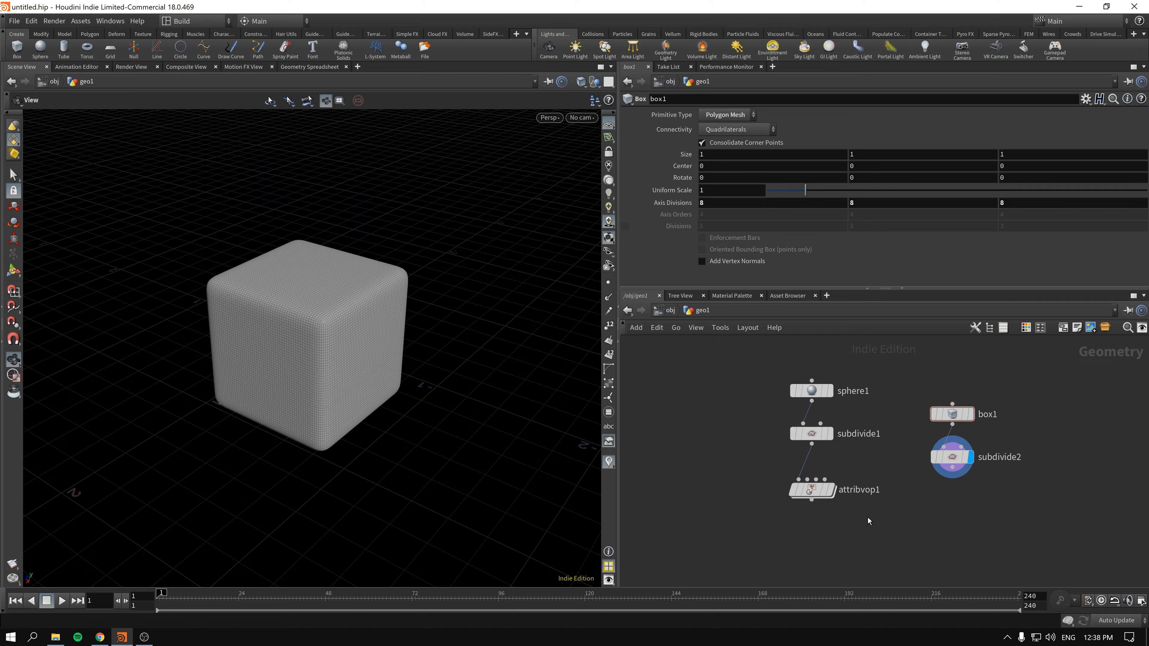
# - Rewire the Attribute VOP's first input to the box's Subdivide node and display the displaced result
pyautogui.moveTo(812, 490); pyautogui.dragTo(942, 479)
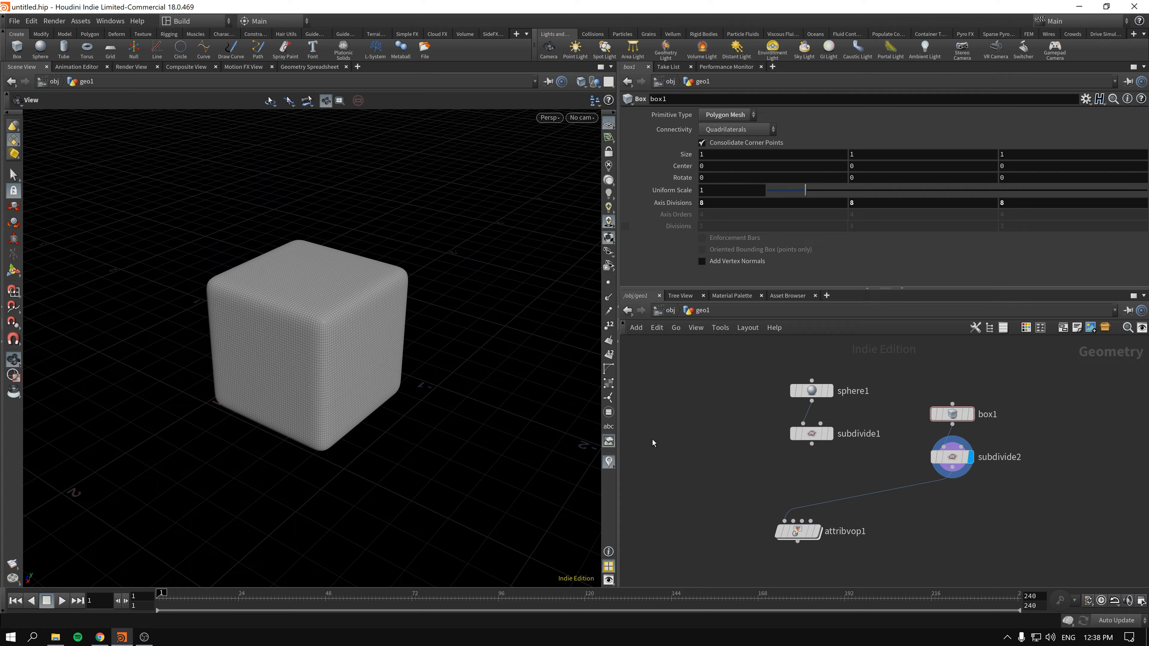
pyautogui.click(817, 531)
pyautogui.click(789, 531)
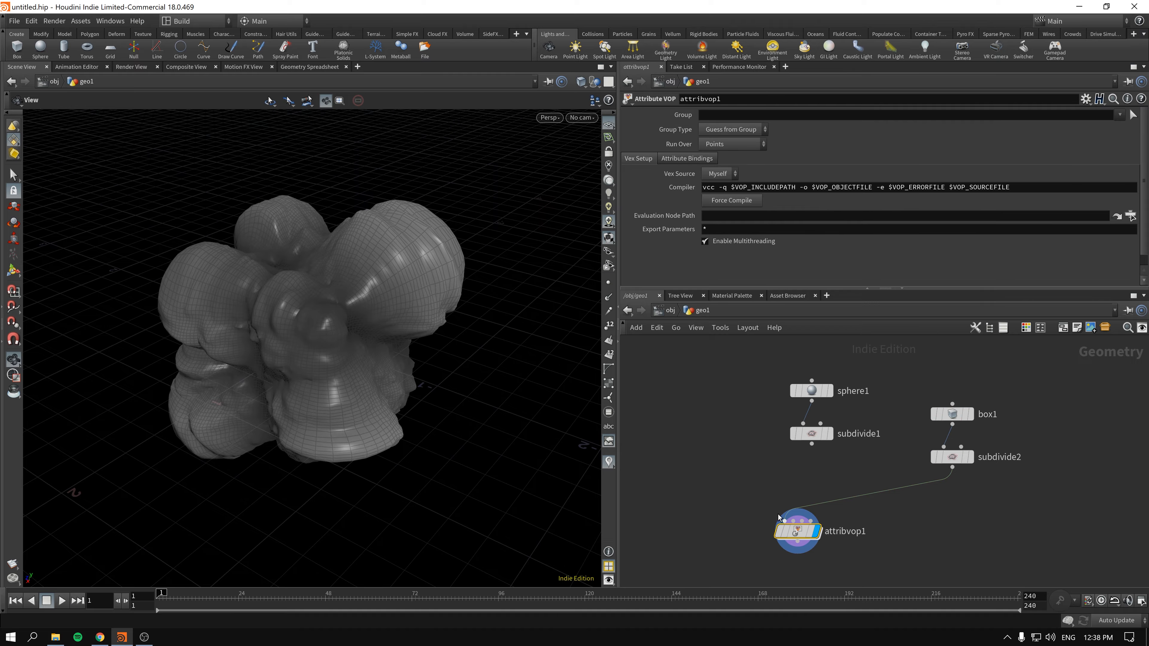
pyautogui.moveTo(319, 302); pyautogui.dragTo(254, 308)
pyautogui.moveTo(254, 308); pyautogui.dragTo(375, 288, button='right')
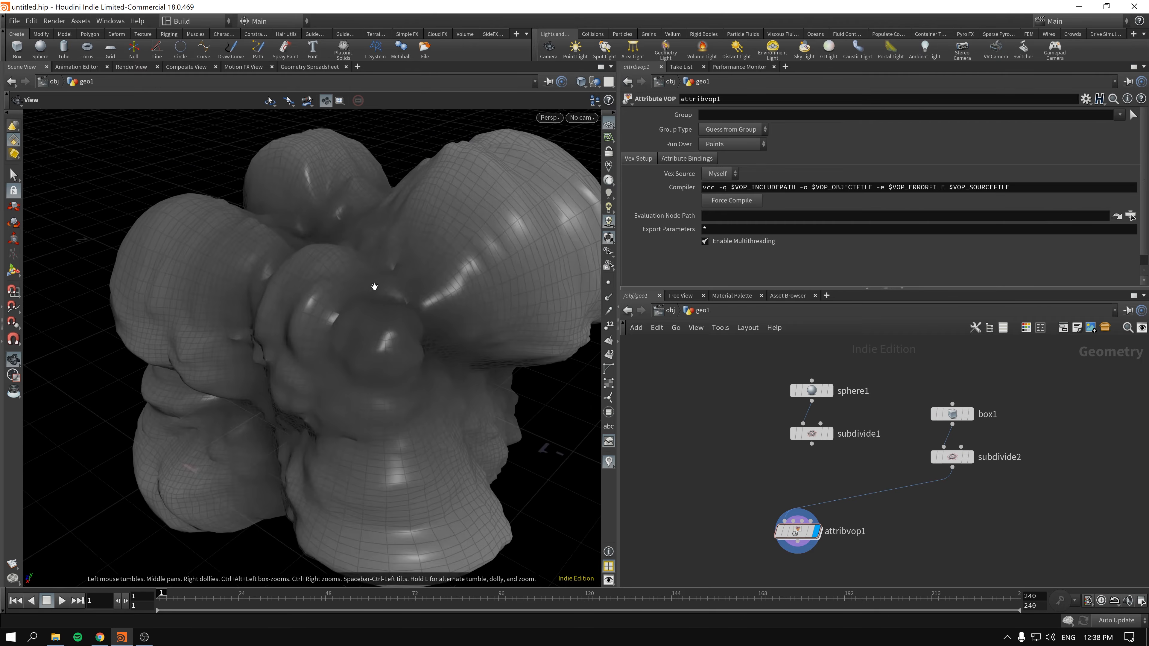
pyautogui.moveTo(375, 288); pyautogui.dragTo(361, 320)
# - Display the box's Subdivide node on its own and examine the rounded mesh before displacement
pyautogui.click(961, 458)
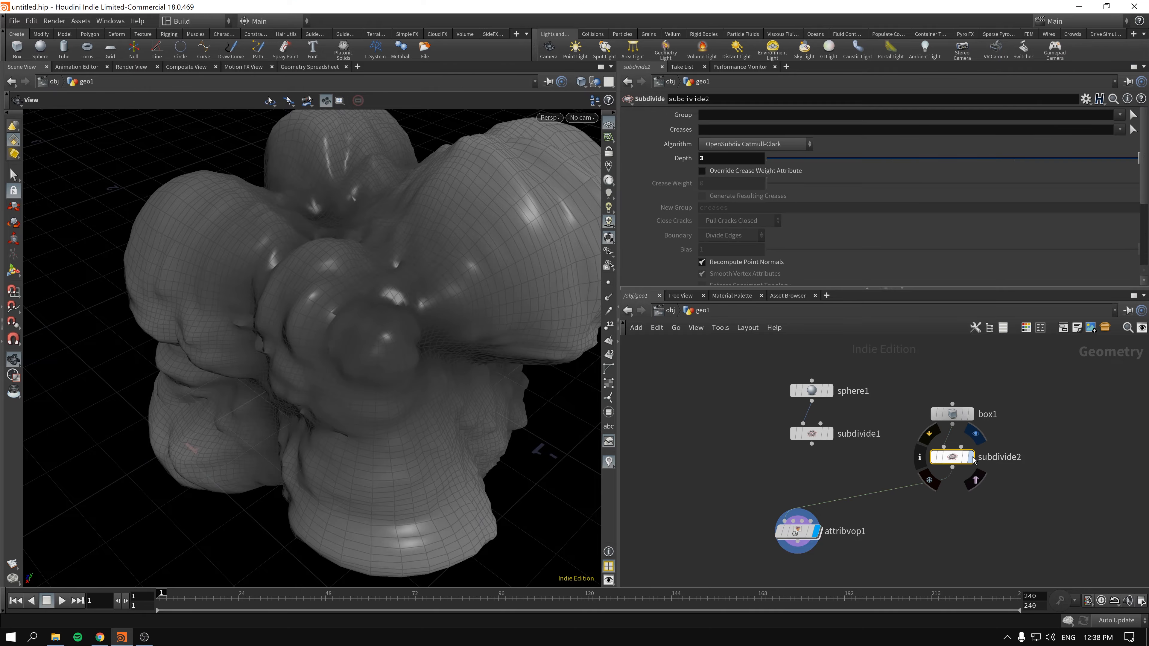
pyautogui.click(970, 457)
pyautogui.moveTo(210, 243); pyautogui.dragTo(285, 257, button='right')
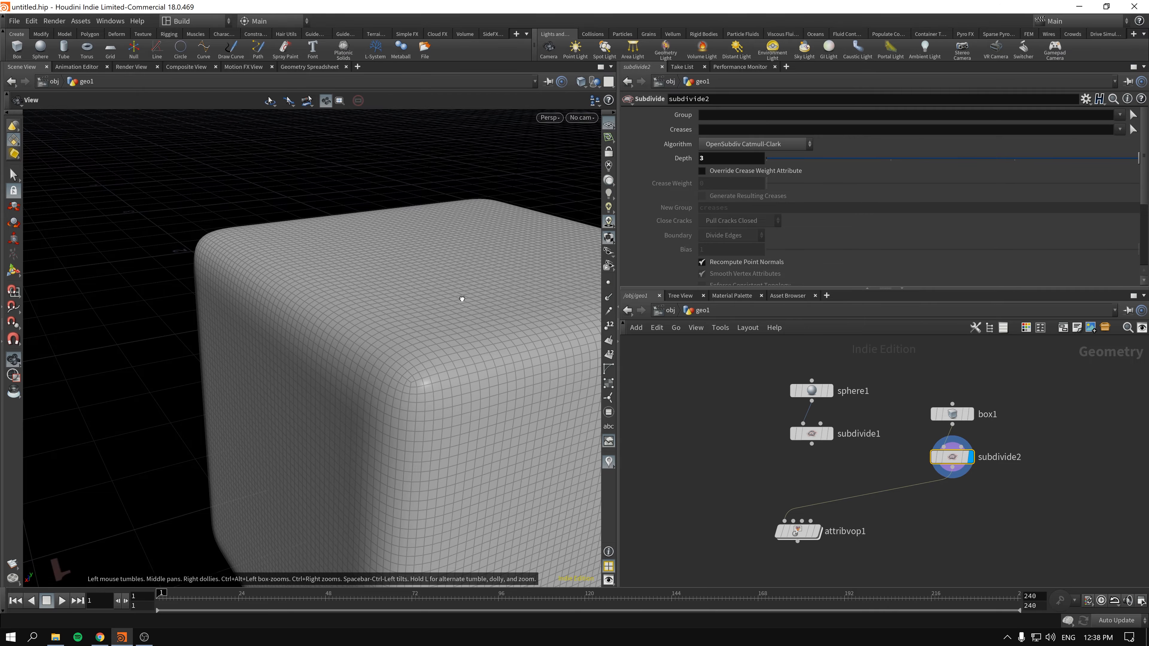
# - Display the Attribute VOP's result again and examine the displaced box from different angles
pyautogui.moveTo(462, 300); pyautogui.dragTo(489, 252)
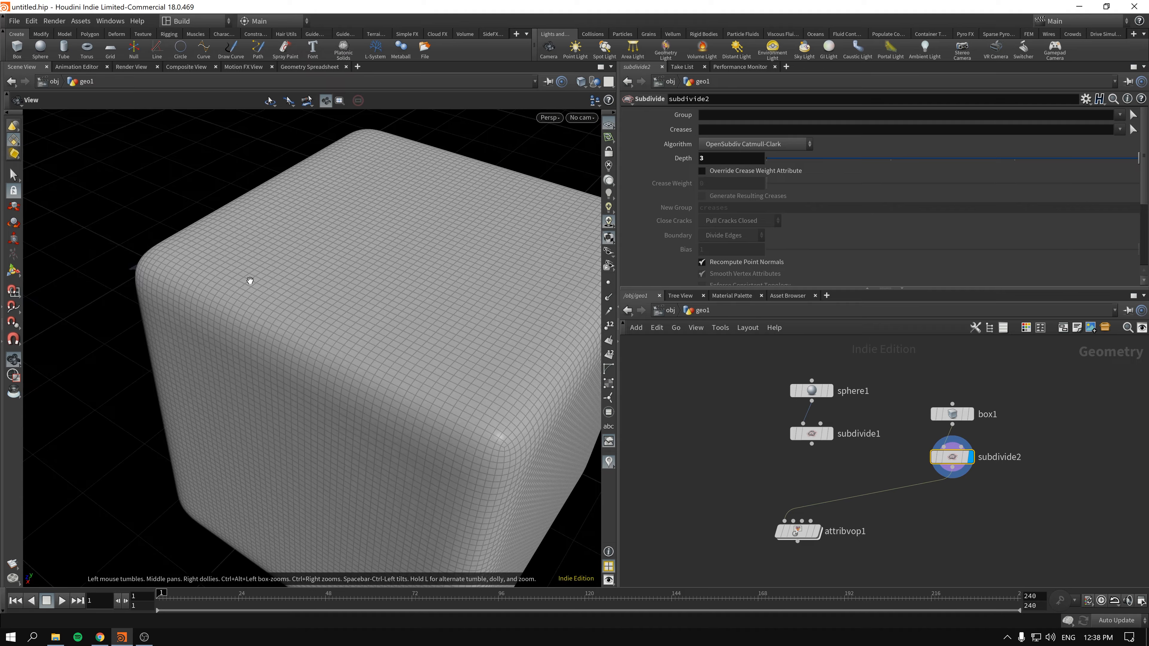
pyautogui.click(820, 536)
pyautogui.moveTo(465, 345); pyautogui.dragTo(175, 336, button='right')
pyautogui.moveTo(480, 376); pyautogui.dragTo(381, 250)
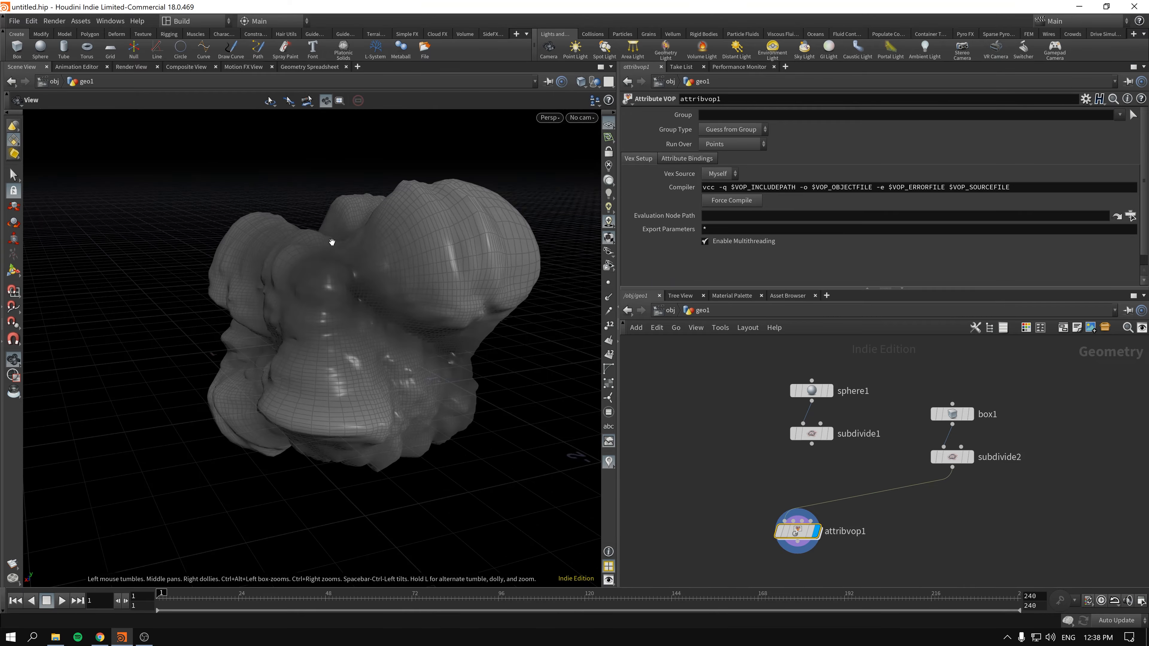
# - Rewire the Attribute VOP's first input to the sphere's Subdivide node, place the Attribute VOP beneath it and display the displaced sphere
pyautogui.moveTo(797, 533); pyautogui.dragTo(894, 532)
pyautogui.moveTo(846, 525); pyautogui.dragTo(784, 513, button='middle')
pyautogui.moveTo(832, 520); pyautogui.dragTo(798, 532)
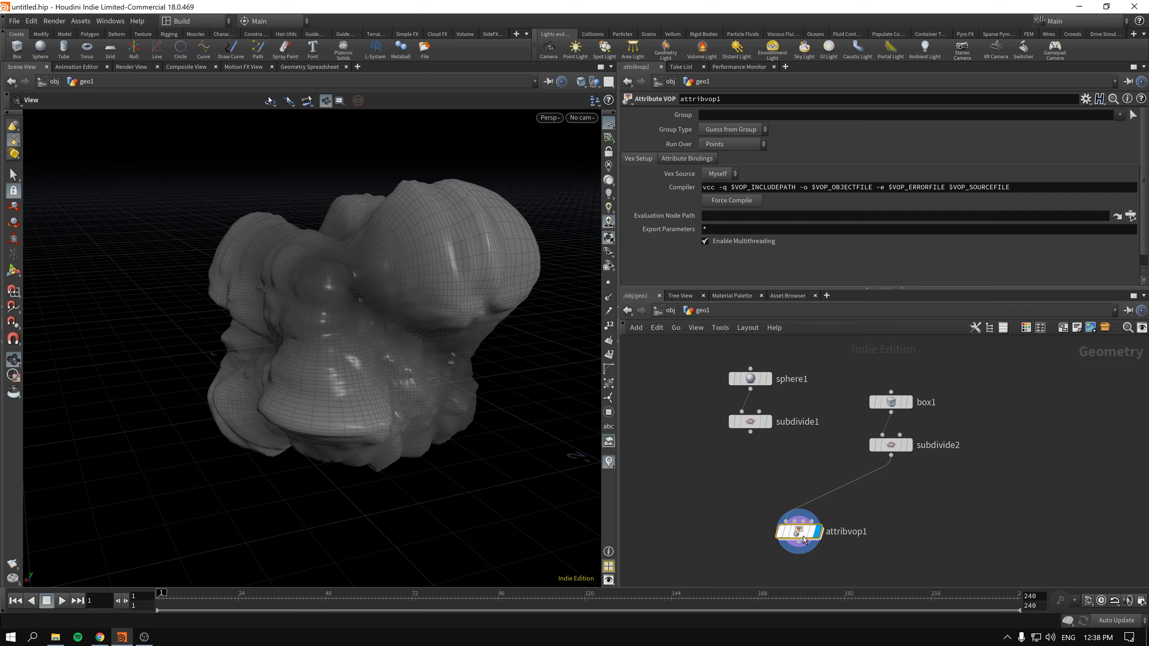
pyautogui.click(770, 422)
pyautogui.click(751, 423)
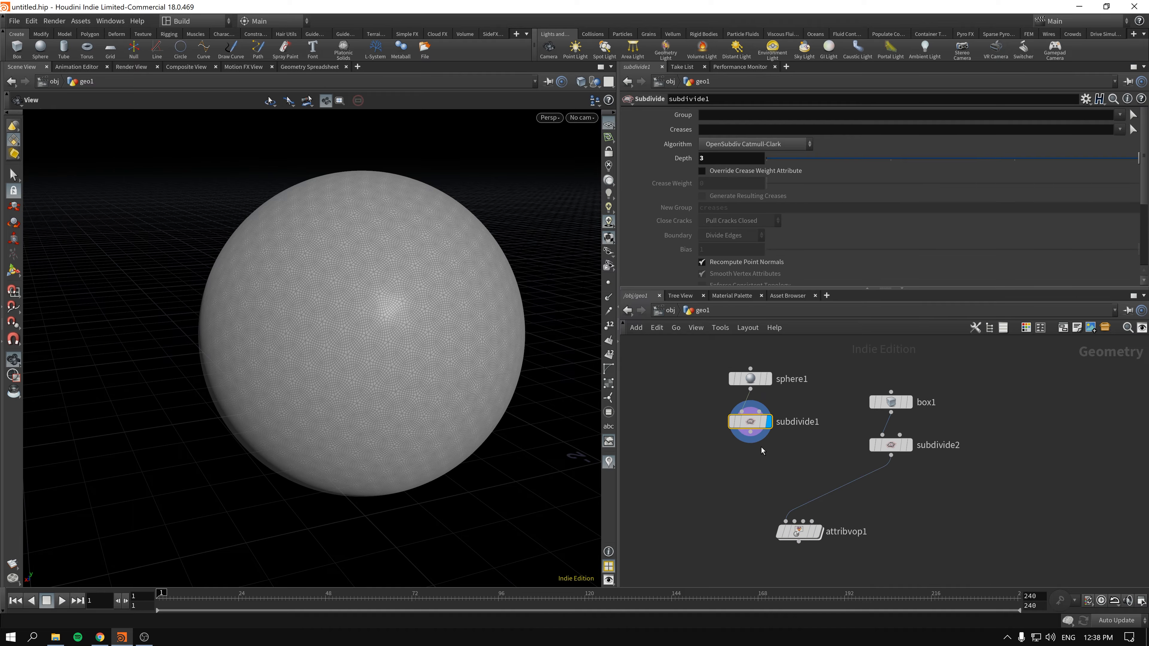
pyautogui.moveTo(753, 437); pyautogui.dragTo(786, 520)
pyautogui.click(818, 532)
pyautogui.moveTo(877, 558); pyautogui.dragTo(743, 509)
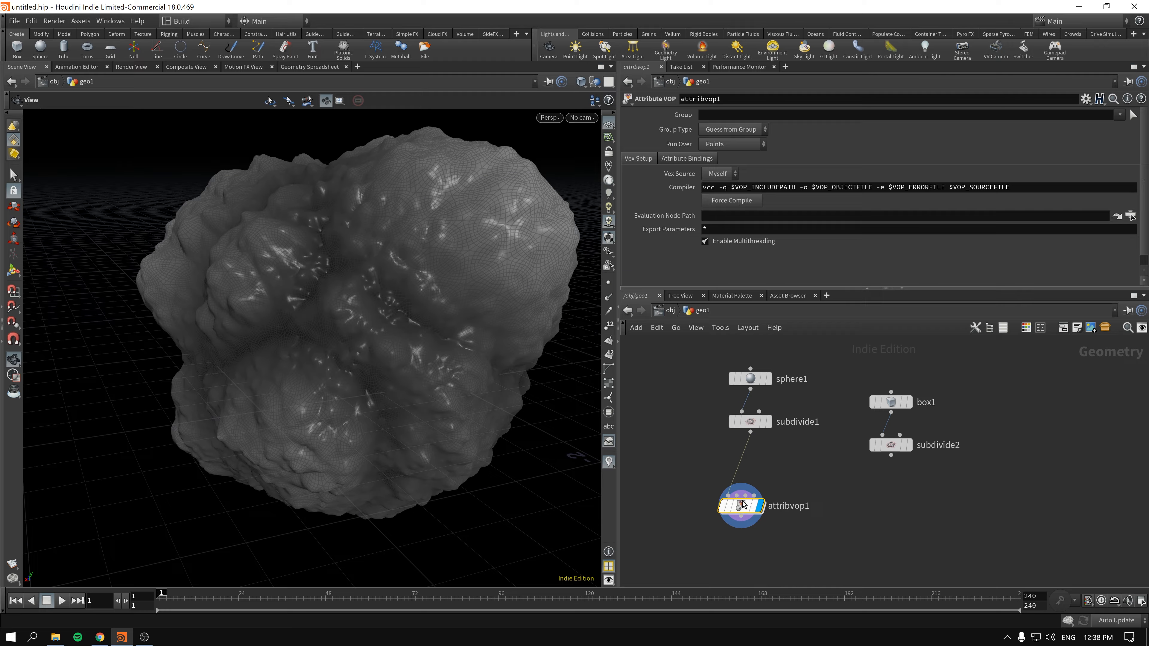
# - Open the Attribute VOP network and test the Displace Along Normal scale by lowering it and returning it to 1
pyautogui.doubleClick(745, 504)
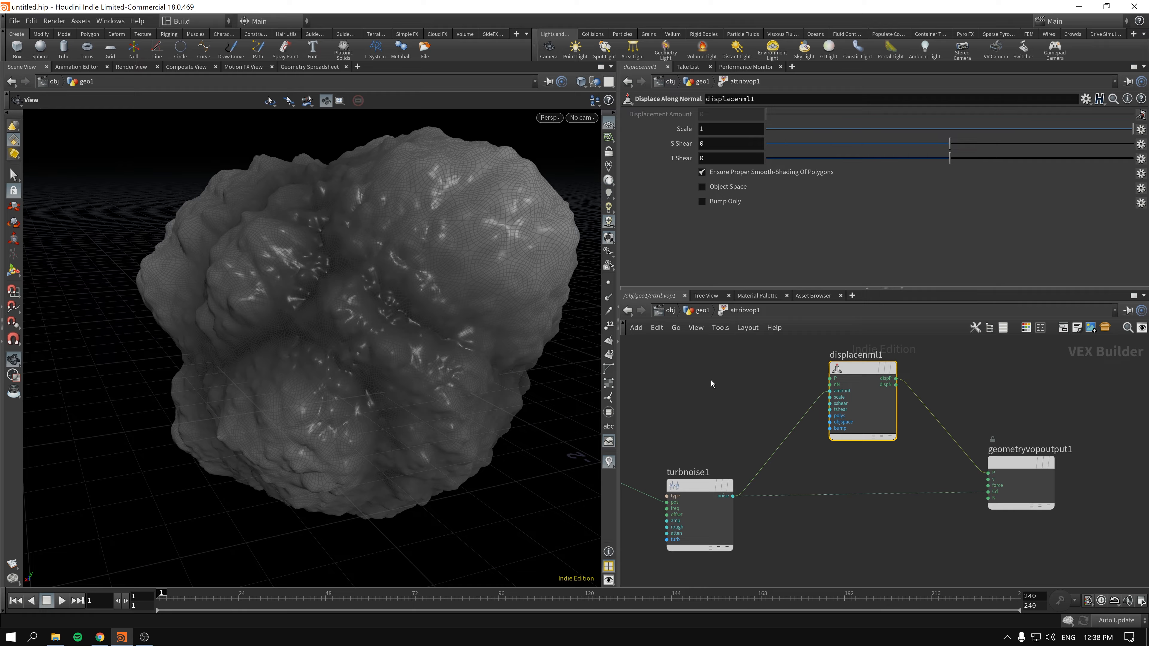
pyautogui.moveTo(711, 379); pyautogui.dragTo(806, 411, button='middle')
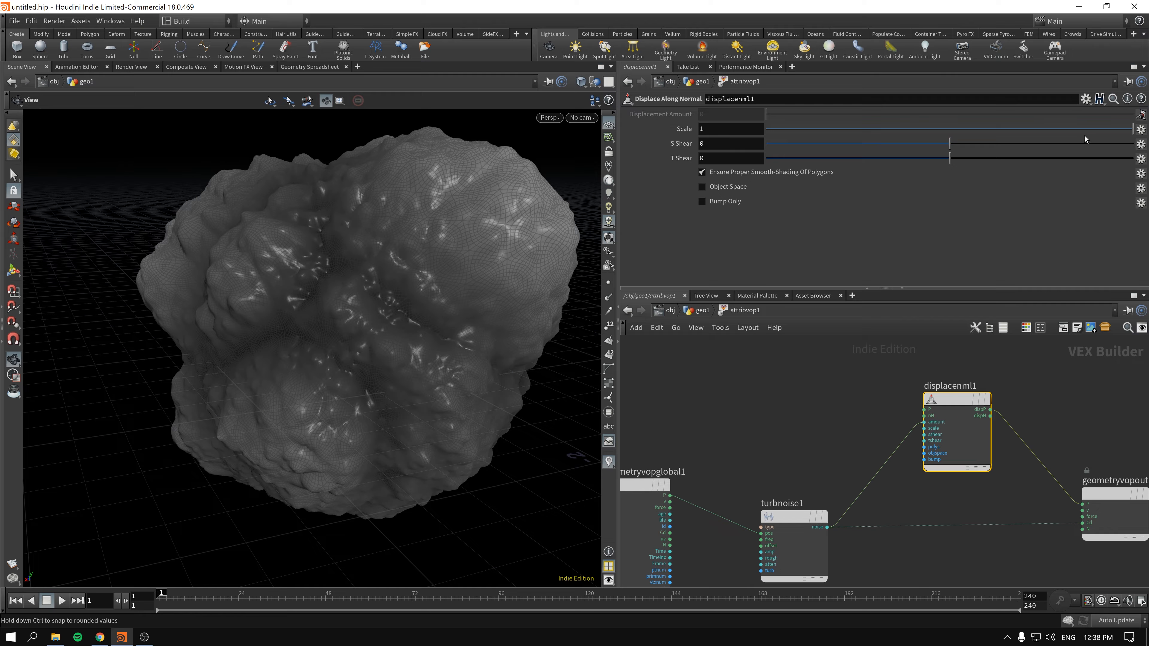
pyautogui.moveTo(1126, 133); pyautogui.dragTo(961, 142)
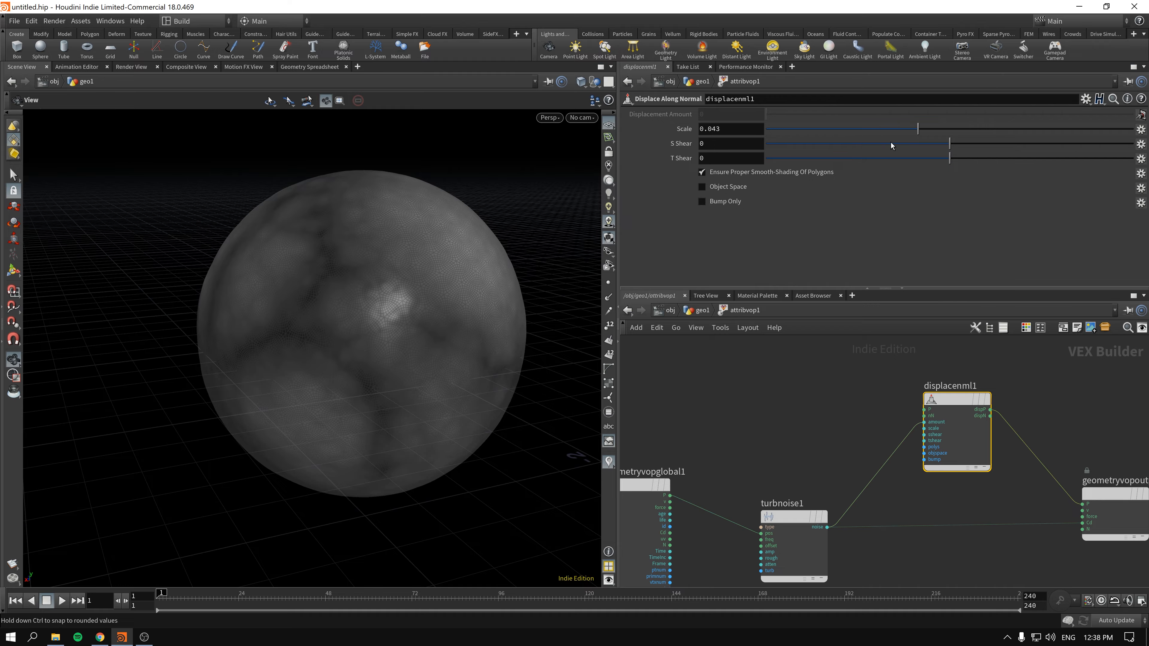
pyautogui.moveTo(891, 144); pyautogui.dragTo(1133, 129)
# - Delete the unused Constant node from the VOP network
pyautogui.moveTo(792, 403); pyautogui.dragTo(785, 291, button='middle')
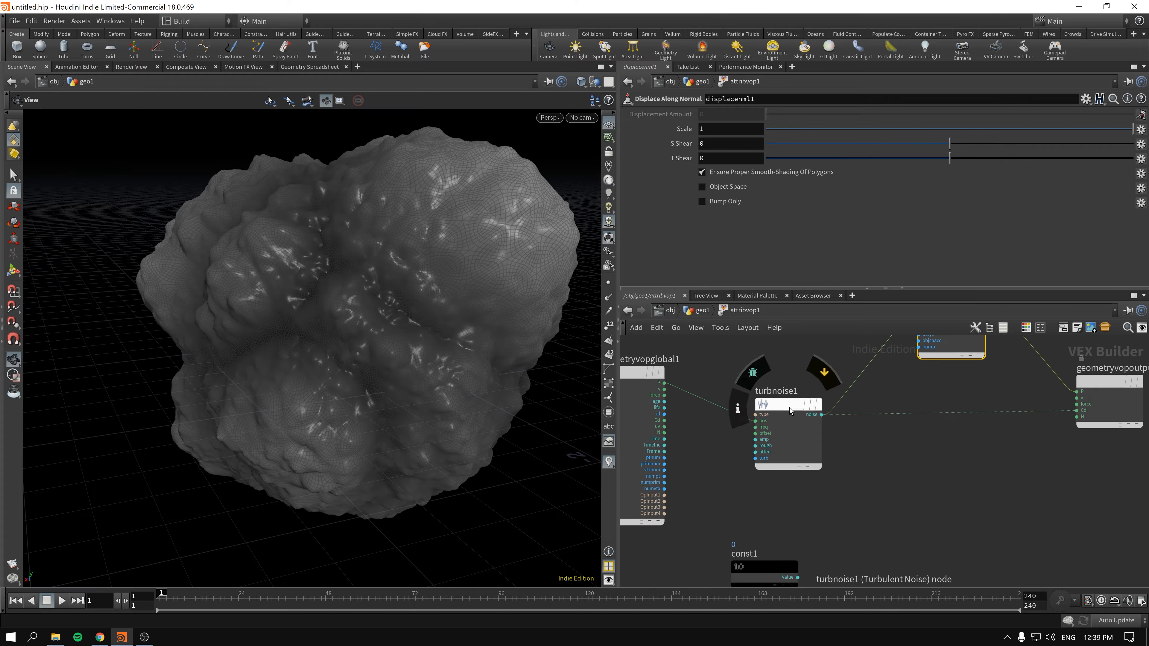
pyautogui.moveTo(790, 408); pyautogui.dragTo(785, 441)
pyautogui.scroll(-3, 953, 467)
pyautogui.moveTo(836, 526); pyautogui.dragTo(1092, 535)
pyautogui.moveTo(984, 522); pyautogui.dragTo(958, 531, button='middle')
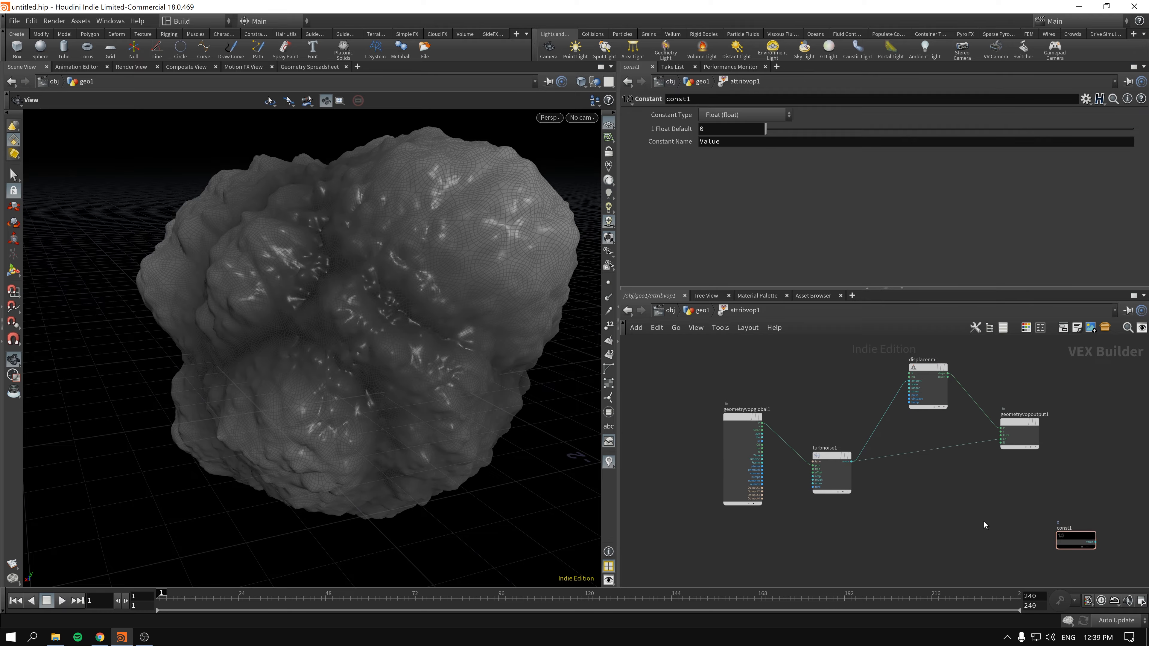
pyautogui.press('Delete')
# - Lay out the VOP nodes automatically and rearrange them, with Displace Along Normal level with the geometry output and Turbulent Noise below
pyautogui.press('l')
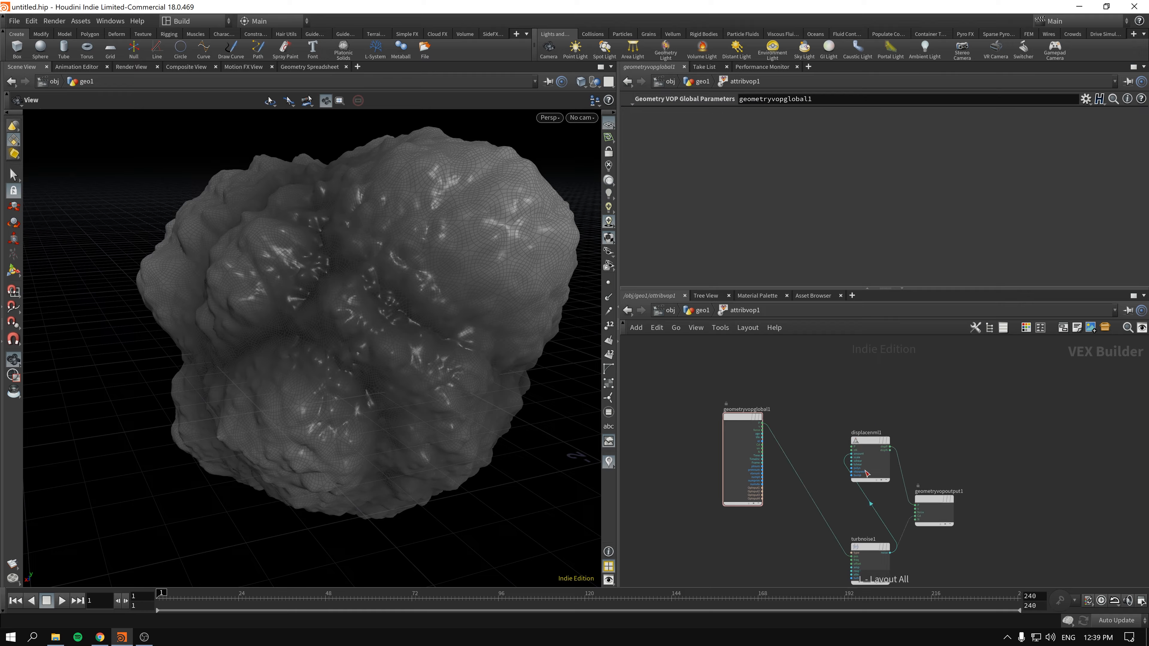
pyautogui.moveTo(940, 498); pyautogui.dragTo(1006, 410)
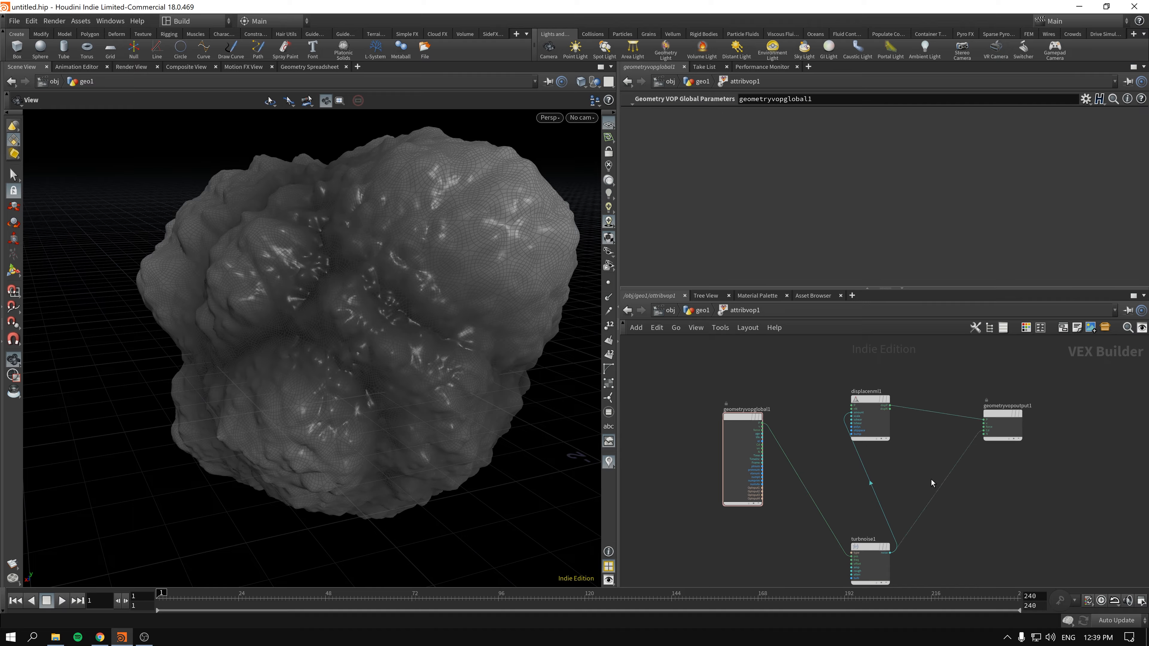
pyautogui.moveTo(878, 546); pyautogui.dragTo(829, 490)
pyautogui.scroll(2, 877, 506)
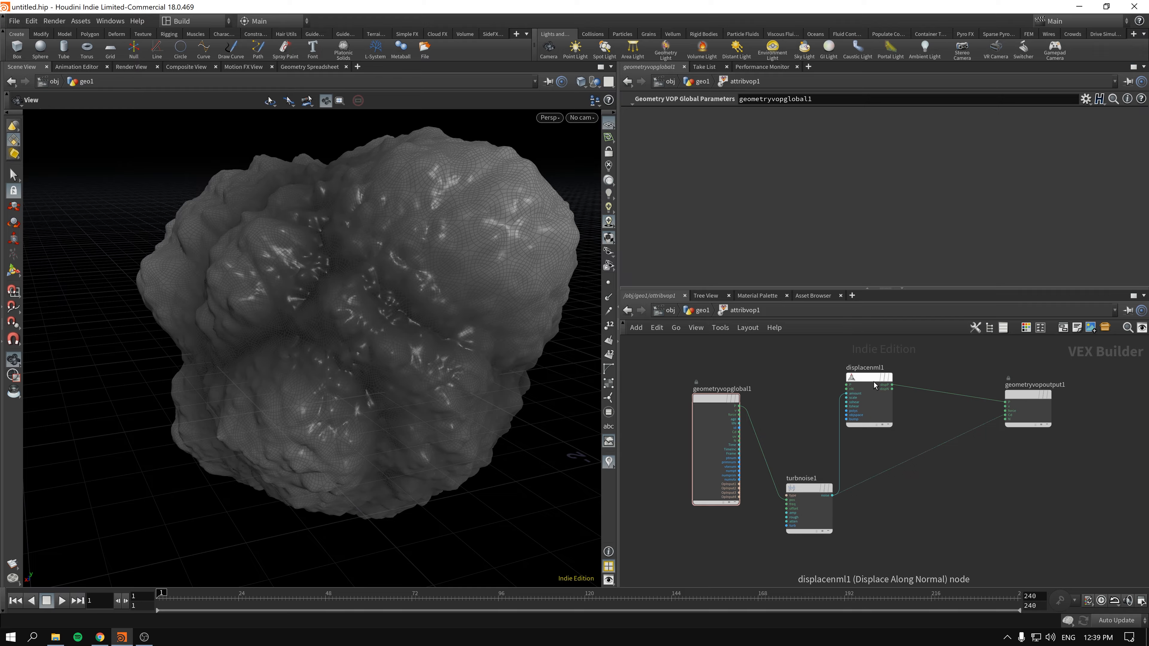
pyautogui.moveTo(874, 380); pyautogui.dragTo(859, 404)
pyautogui.moveTo(1016, 397); pyautogui.dragTo(1017, 402)
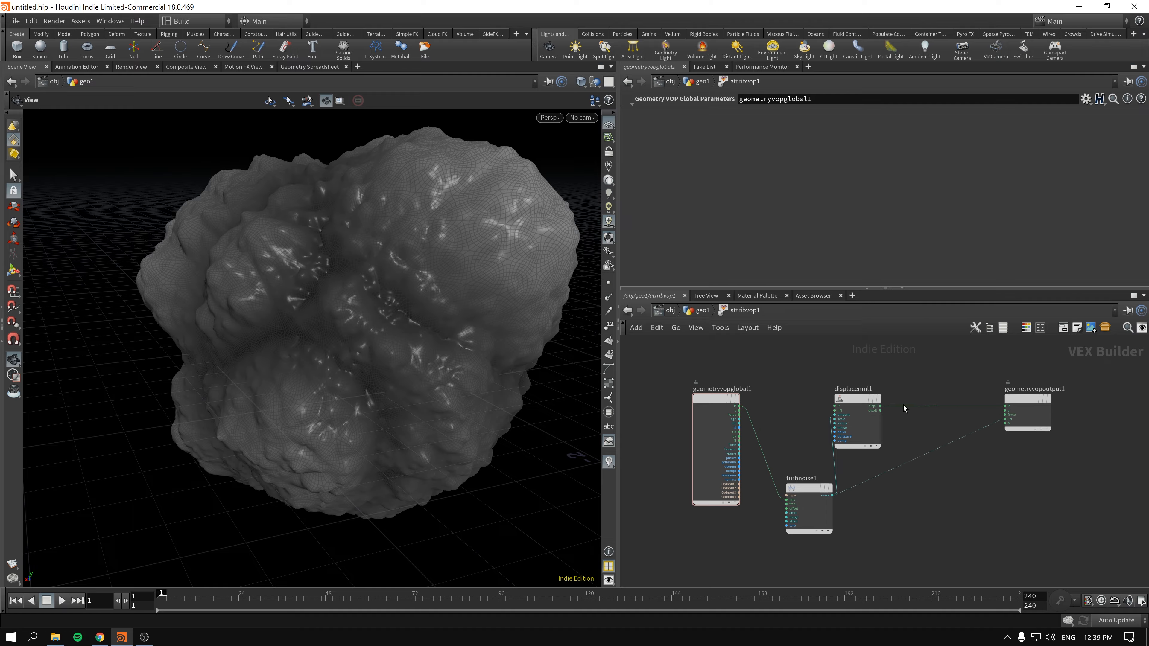
pyautogui.moveTo(812, 473); pyautogui.dragTo(785, 494)
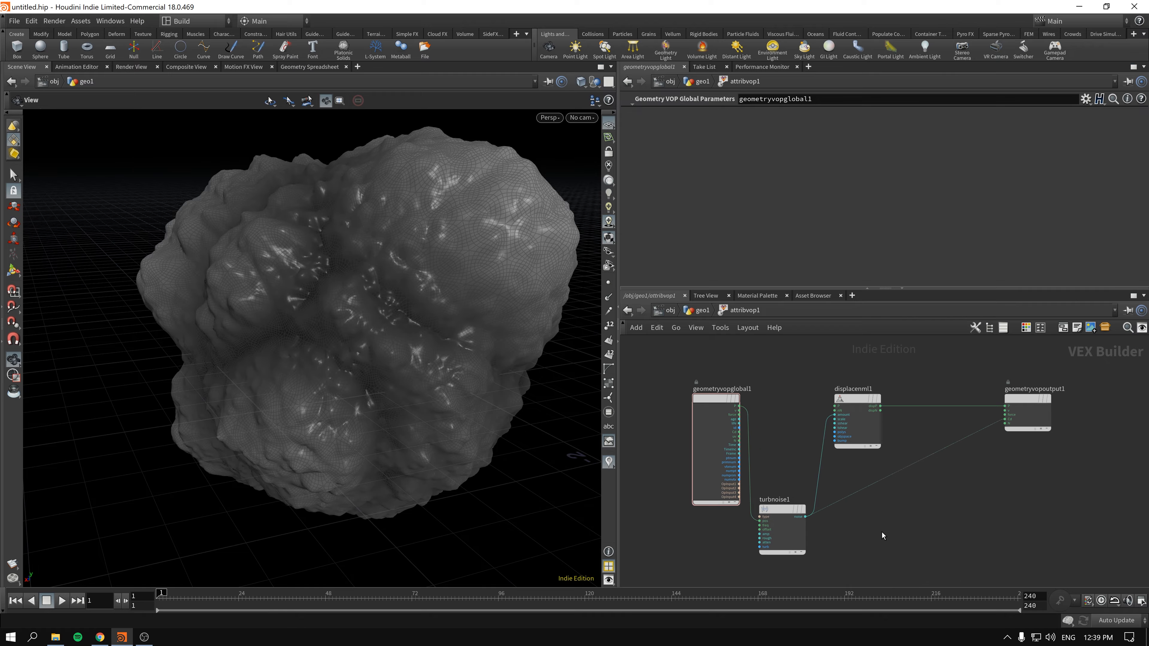
# - Add a Worley Noise node driven by the global position P and connect its first distance output to the displacement amount
pyautogui.press('Tab')
pyautogui.write('wo')
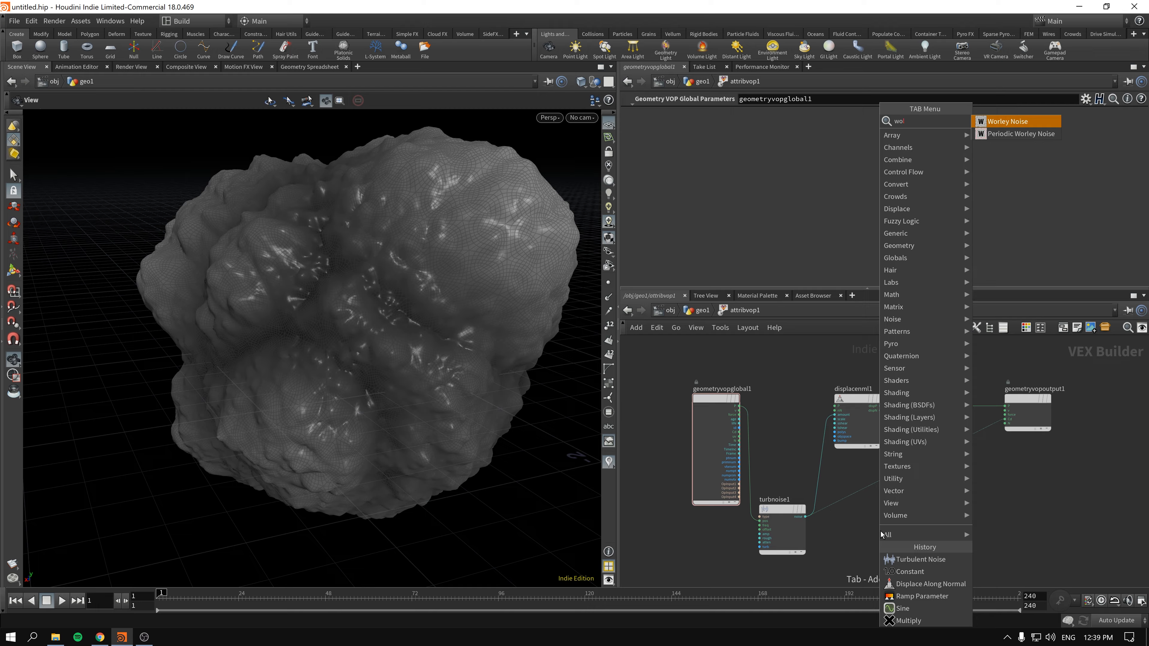
pyautogui.press('Return')
pyautogui.click(889, 527)
pyautogui.scroll(1, 767, 419)
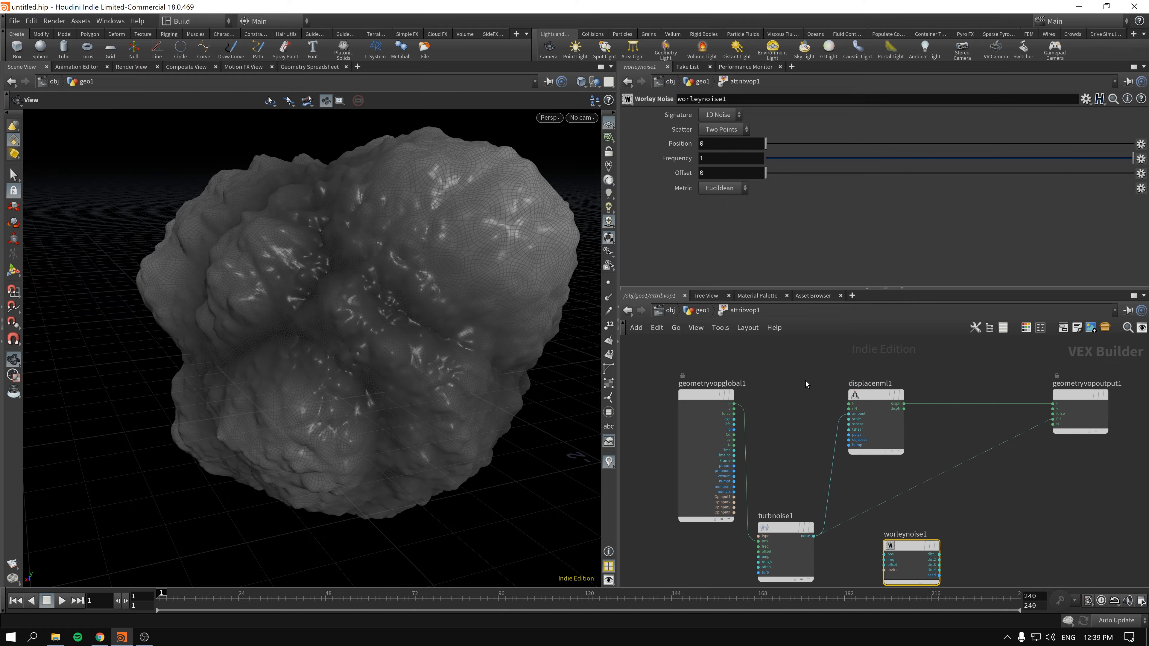
pyautogui.moveTo(734, 404)
pyautogui.mouseDown()
pyautogui.moveTo(883, 553)
pyautogui.moveTo(834, 442)
pyautogui.moveTo(843, 420)
pyautogui.moveTo(964, 396)
pyautogui.mouseUp()
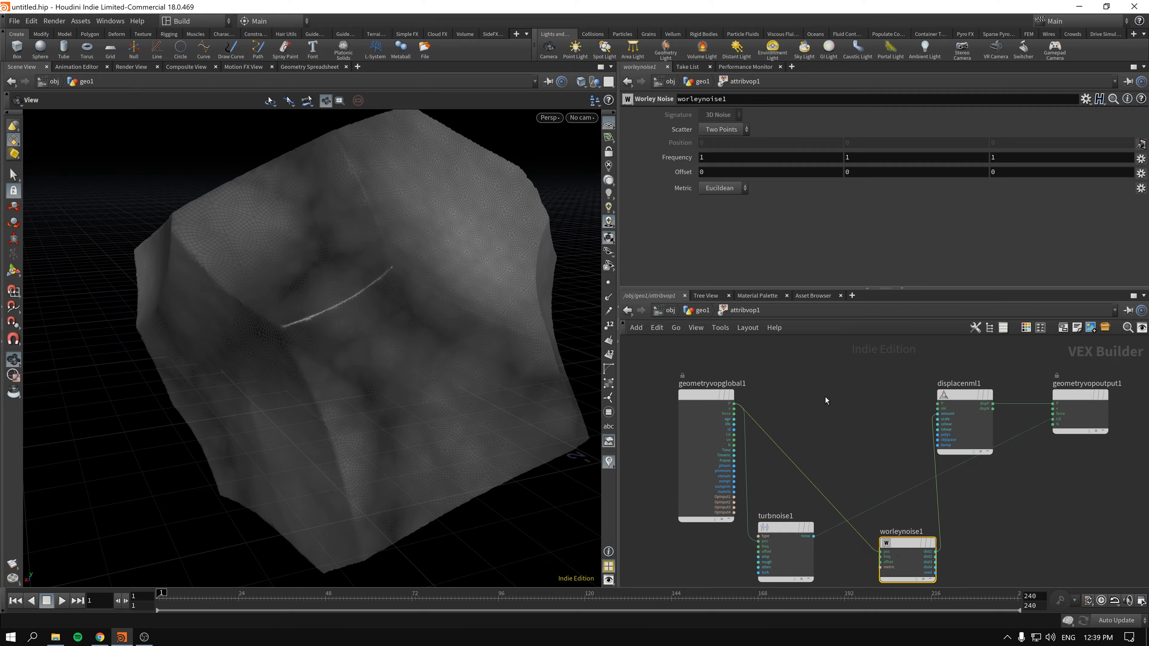
pyautogui.scroll(-3, 389, 335)
pyautogui.moveTo(389, 335); pyautogui.dragTo(421, 317)
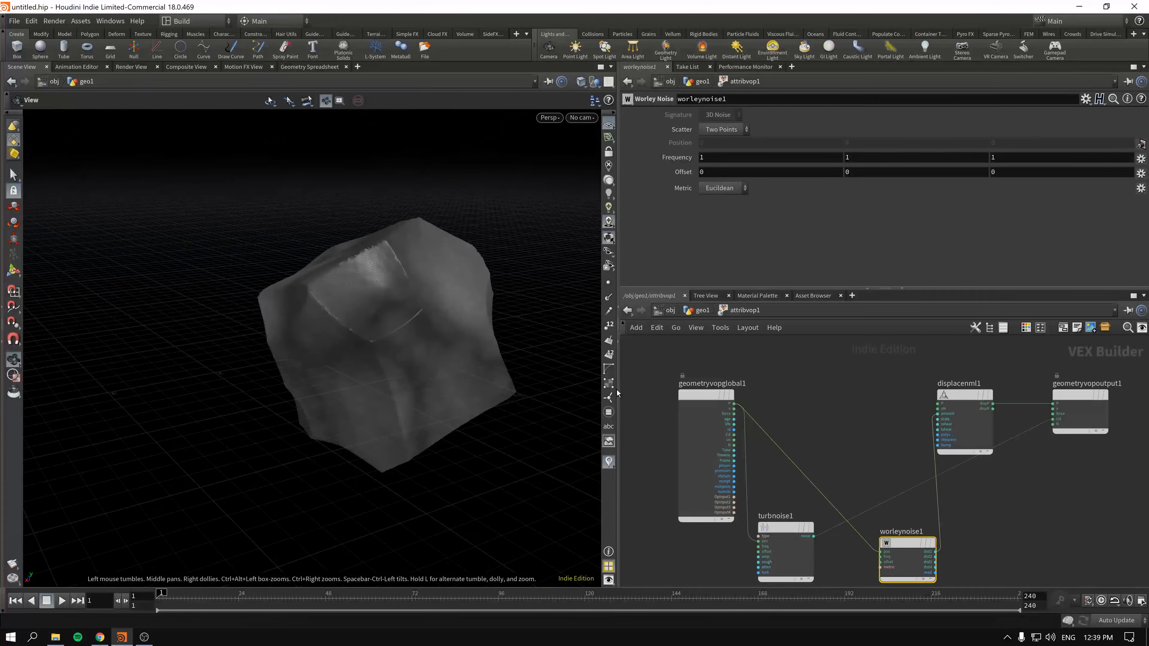
# - Cut the Turbulent Noise wire into the geometry output's Cd input and delete the Turbulent Noise node
pyautogui.press('y')
pyautogui.moveTo(1028, 425); pyautogui.dragTo(1035, 474)
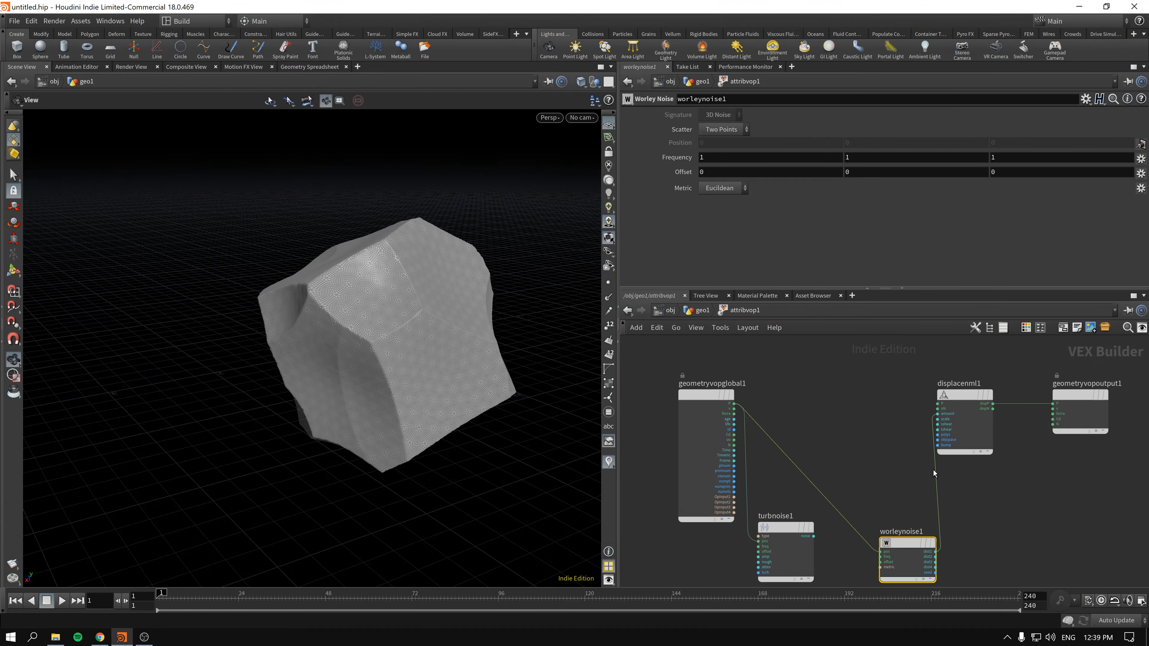
pyautogui.moveTo(391, 334)
pyautogui.mouseDown()
pyautogui.moveTo(378, 309)
pyautogui.moveTo(416, 331)
pyautogui.moveTo(372, 326)
pyautogui.moveTo(375, 317)
pyautogui.mouseUp()
pyautogui.moveTo(914, 543); pyautogui.dragTo(814, 347)
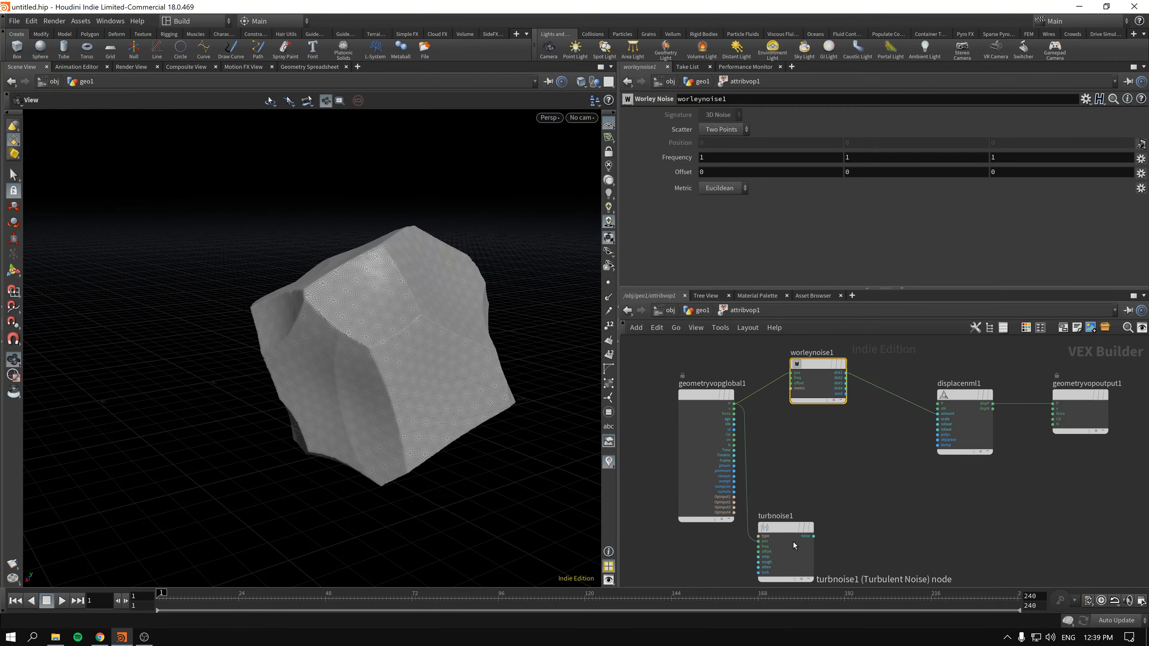
pyautogui.moveTo(789, 530); pyautogui.dragTo(821, 542)
pyautogui.press('Delete')
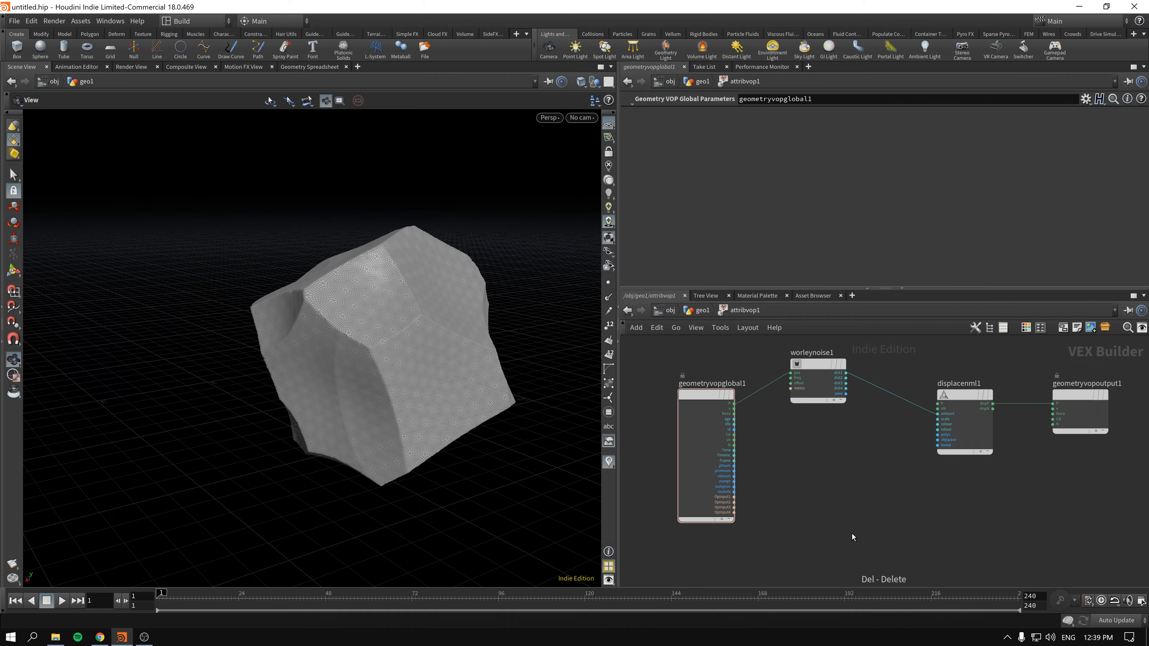
# - Line up the remaining VOP nodes in a row from global parameters to geometry output and select the Worley Noise node
pyautogui.moveTo(711, 405); pyautogui.dragTo(667, 386)
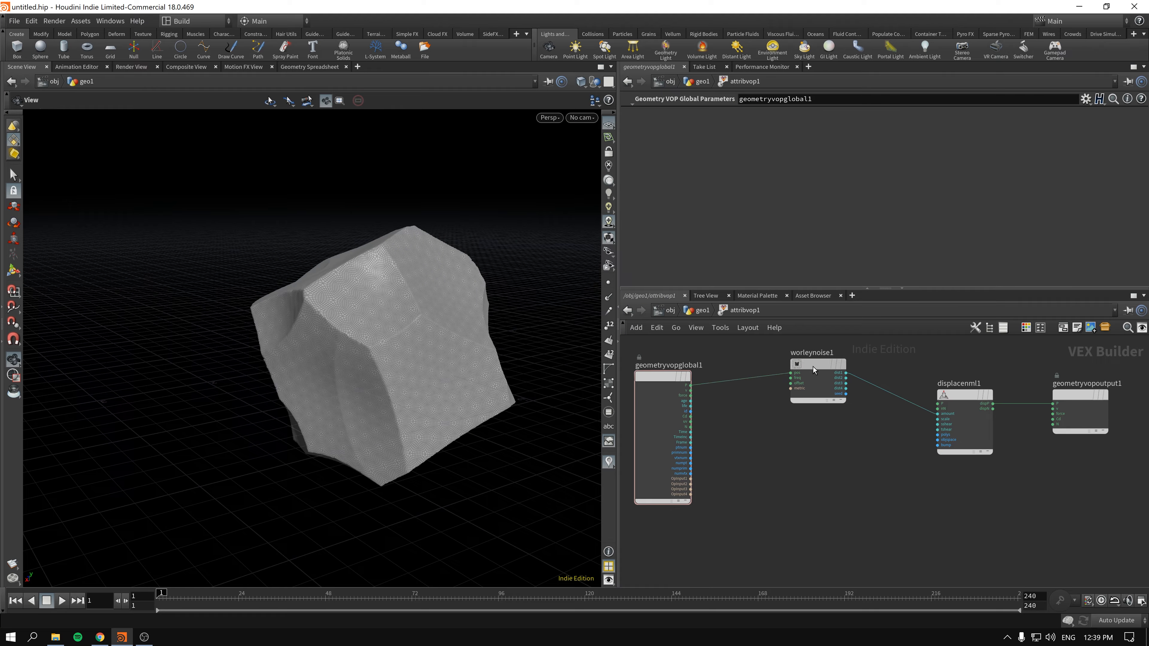
pyautogui.moveTo(813, 367); pyautogui.dragTo(820, 398)
pyautogui.moveTo(1067, 396); pyautogui.dragTo(1071, 395)
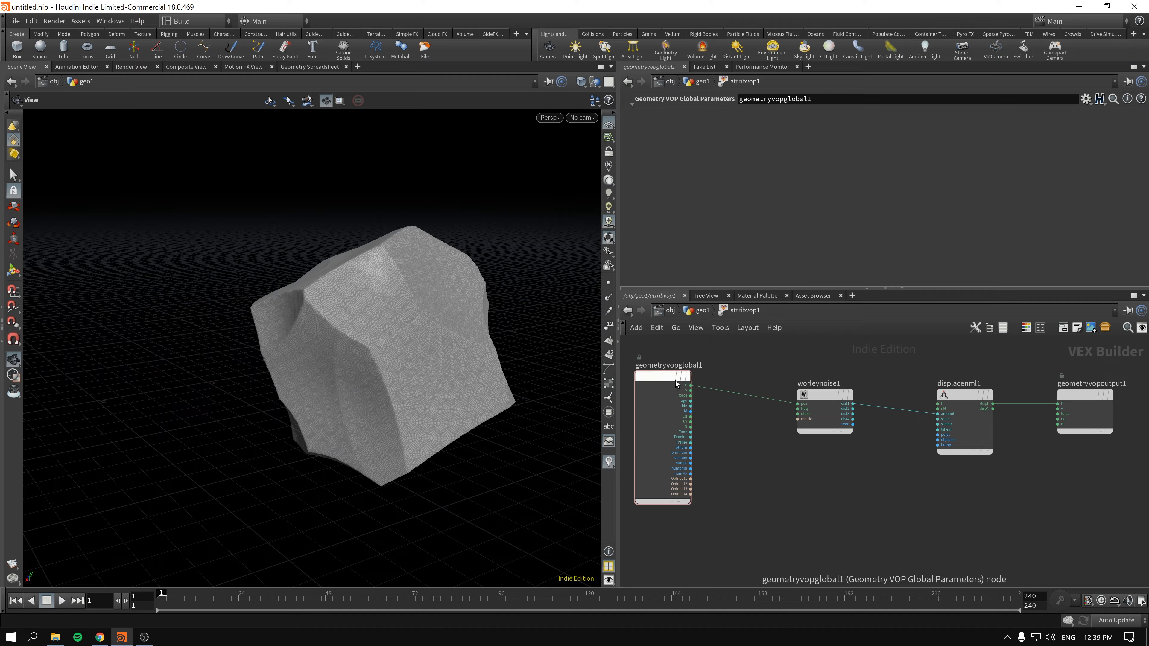
pyautogui.moveTo(675, 381); pyautogui.dragTo(675, 397)
pyautogui.scroll(2, 803, 500)
pyautogui.scroll(-2, 799, 501)
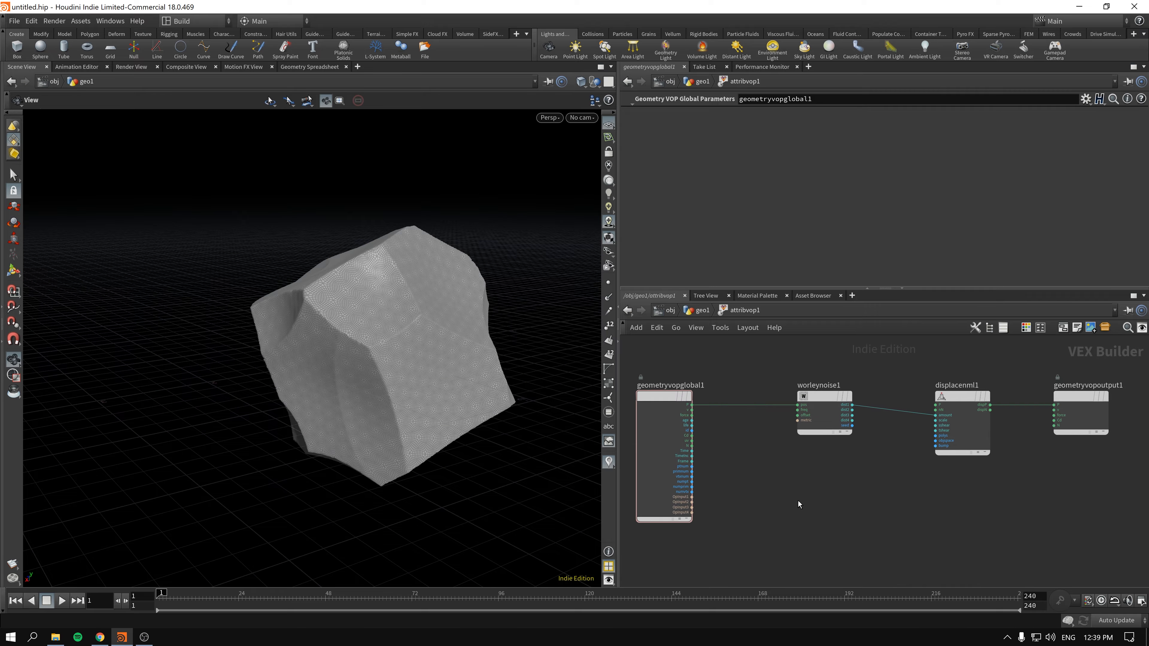
pyautogui.scroll(2, 790, 456)
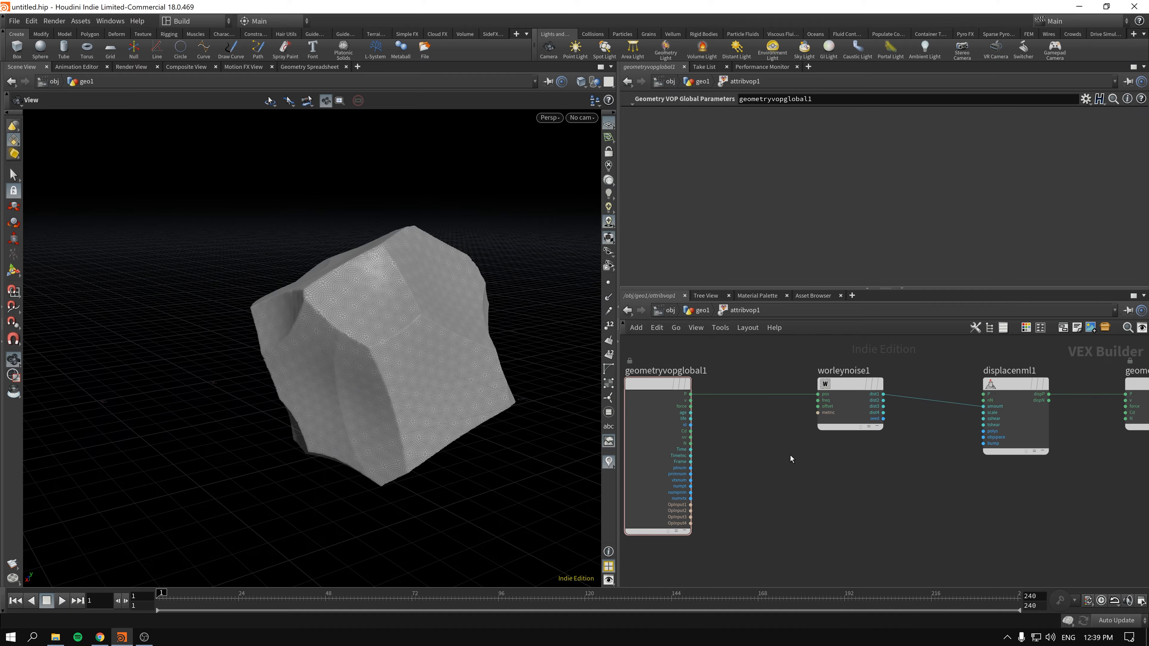
pyautogui.click(852, 386)
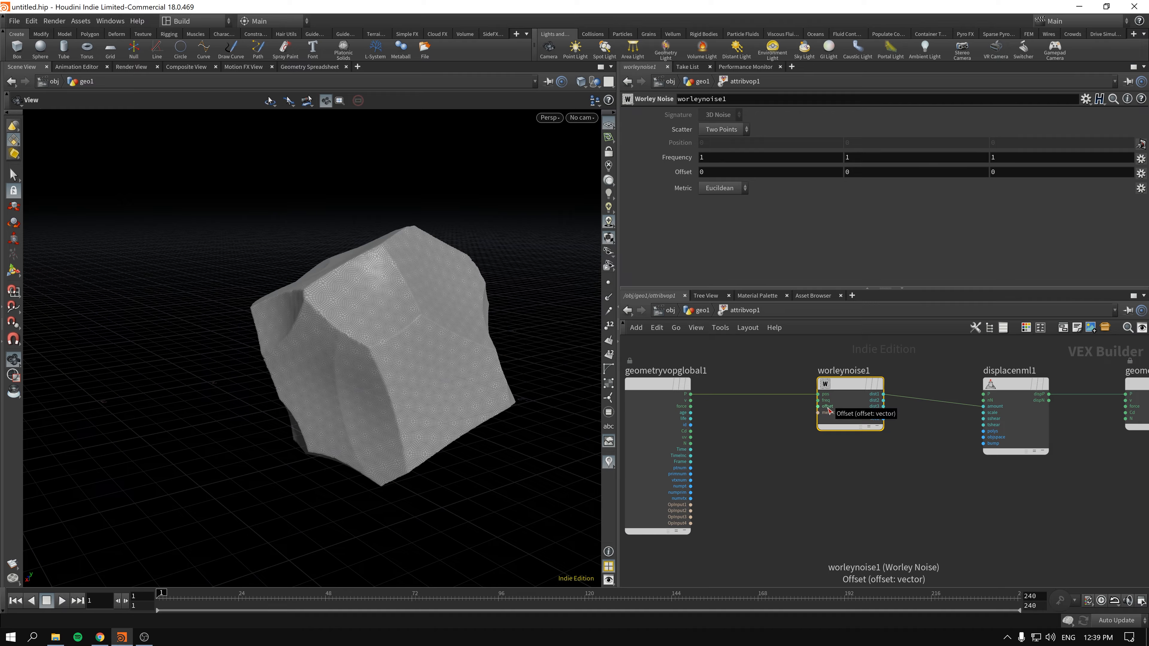
# - Return to the geometry network and set the sphere's Subdivide depth to 4
pyautogui.click(697, 310)
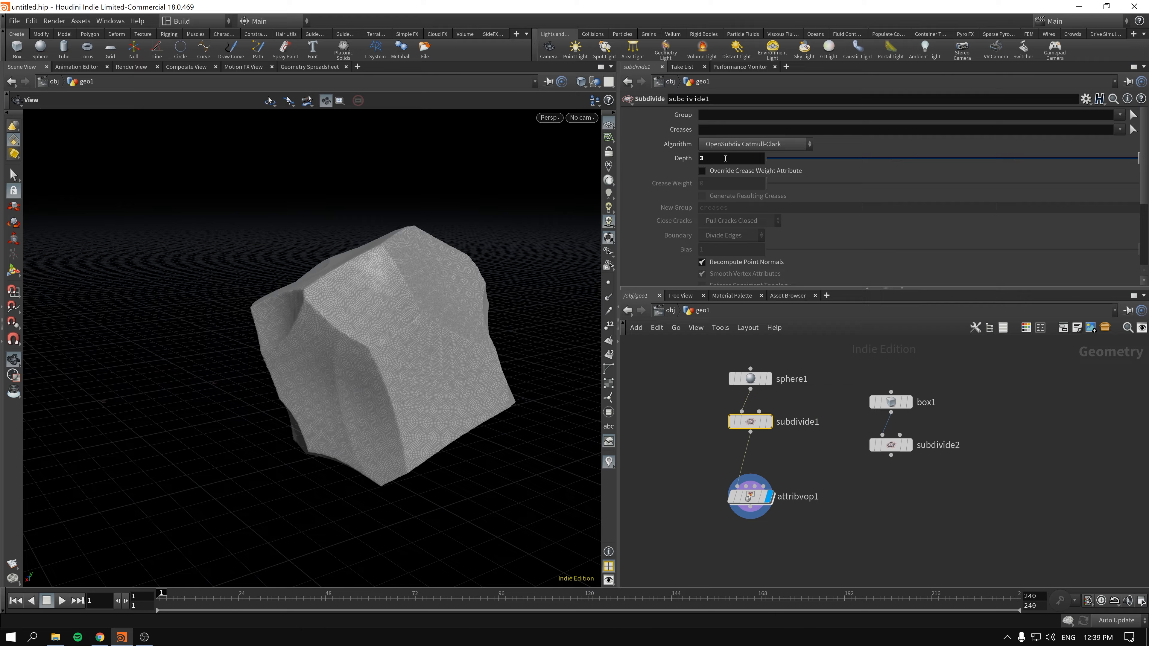
pyautogui.moveTo(726, 158)
pyautogui.mouseDown(button='middle')
pyautogui.moveTo(732, 167)
pyautogui.moveTo(710, 159)
pyautogui.mouseUp(button='middle')
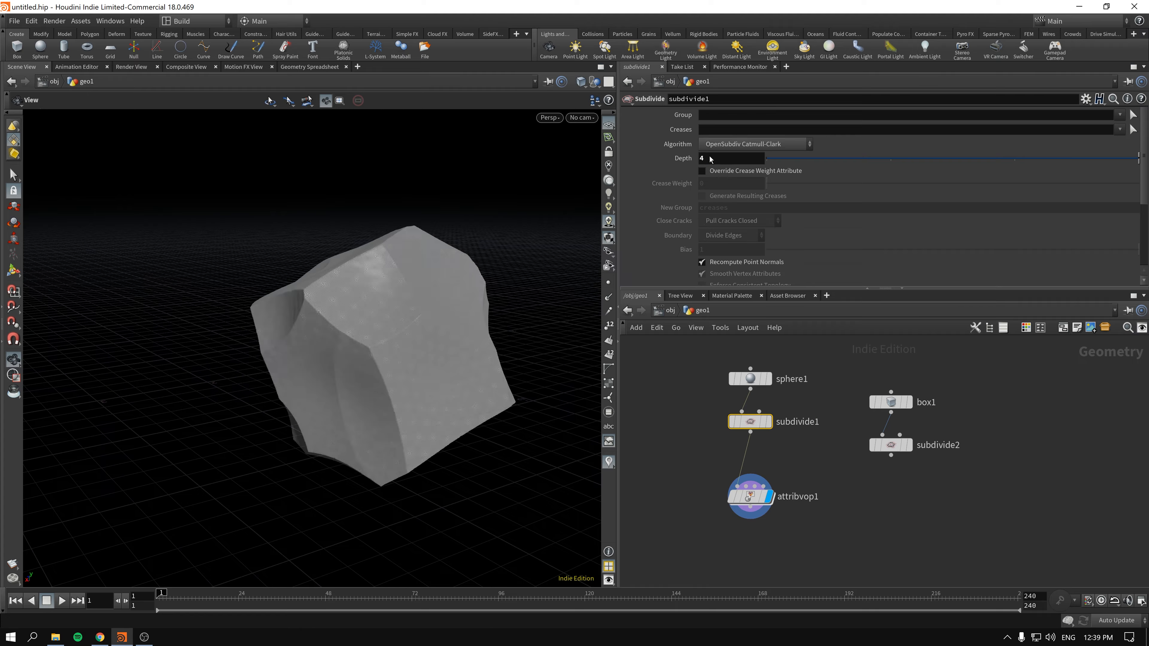
pyautogui.scroll(3, 392, 345)
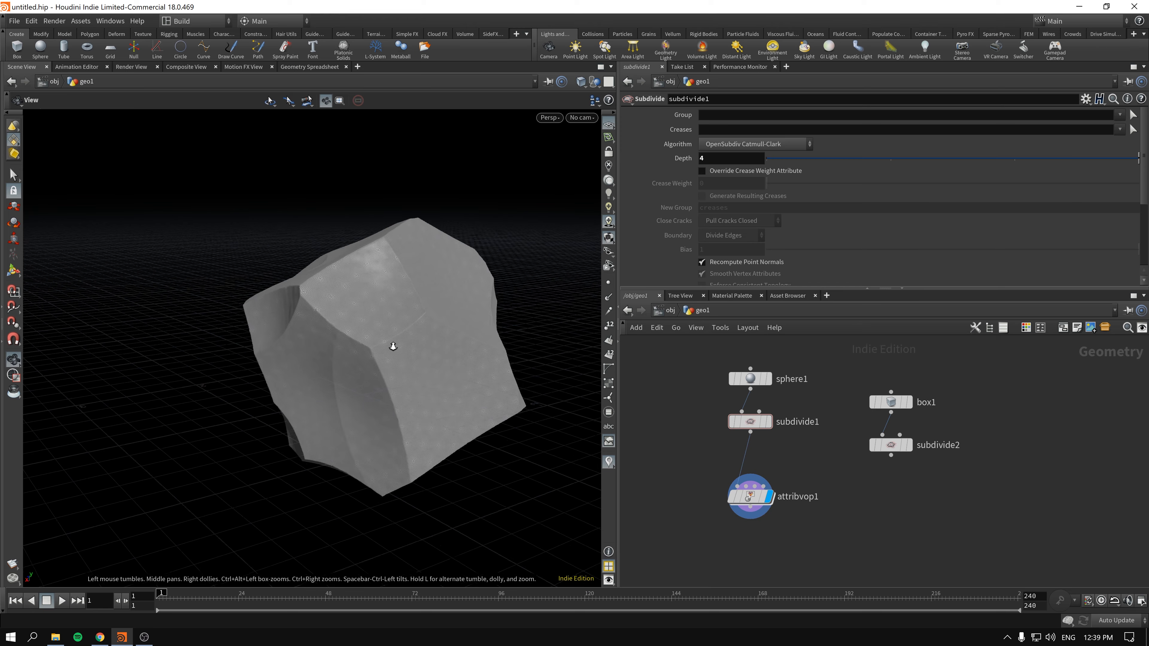
# - Enter the Attribute VOP network and add a Sine node below the wire between the global parameters and Worley Noise nodes
pyautogui.doubleClick(753, 497)
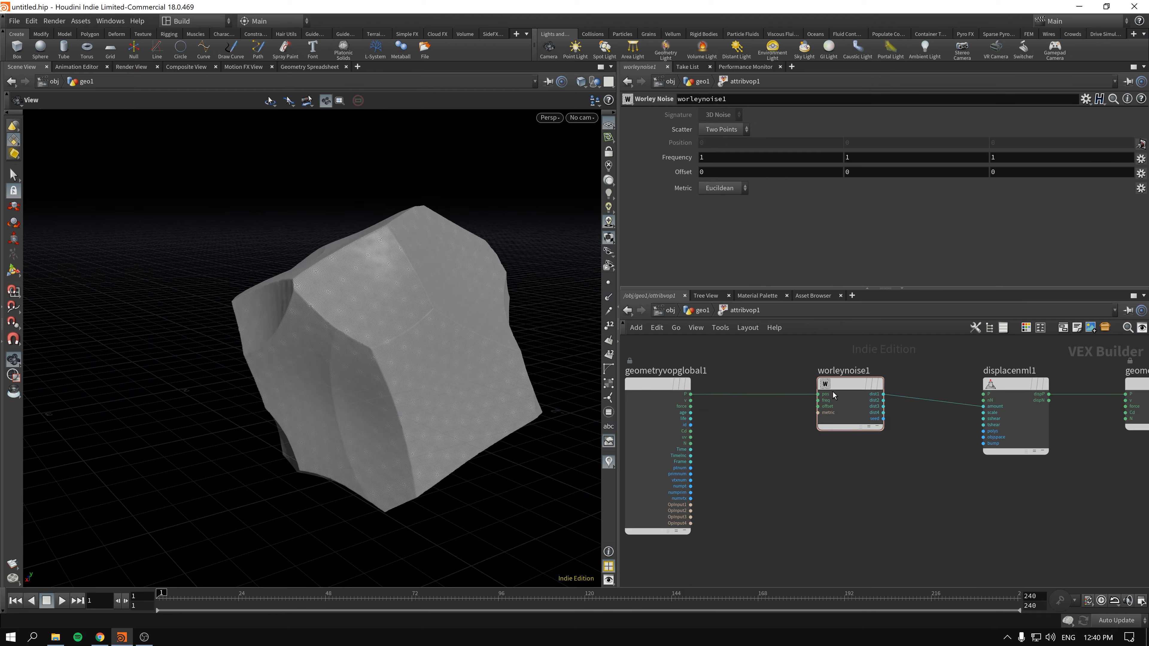
pyautogui.press('Tab')
pyautogui.write('s')
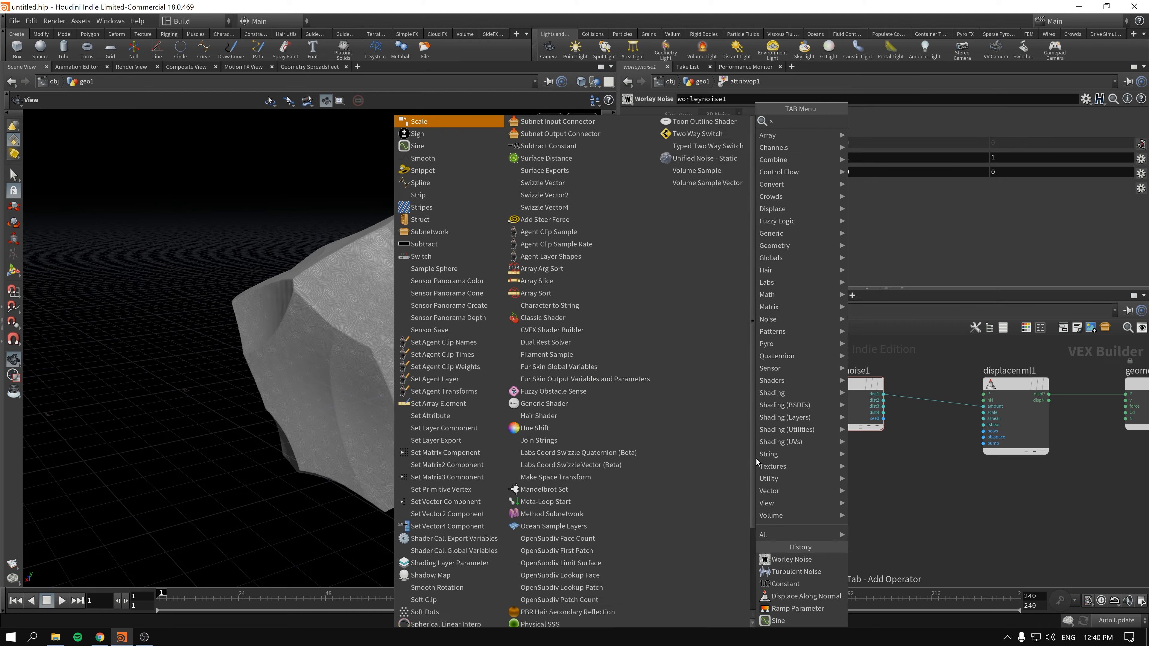
pyautogui.write('in')
pyautogui.press('Return')
pyautogui.click(756, 460)
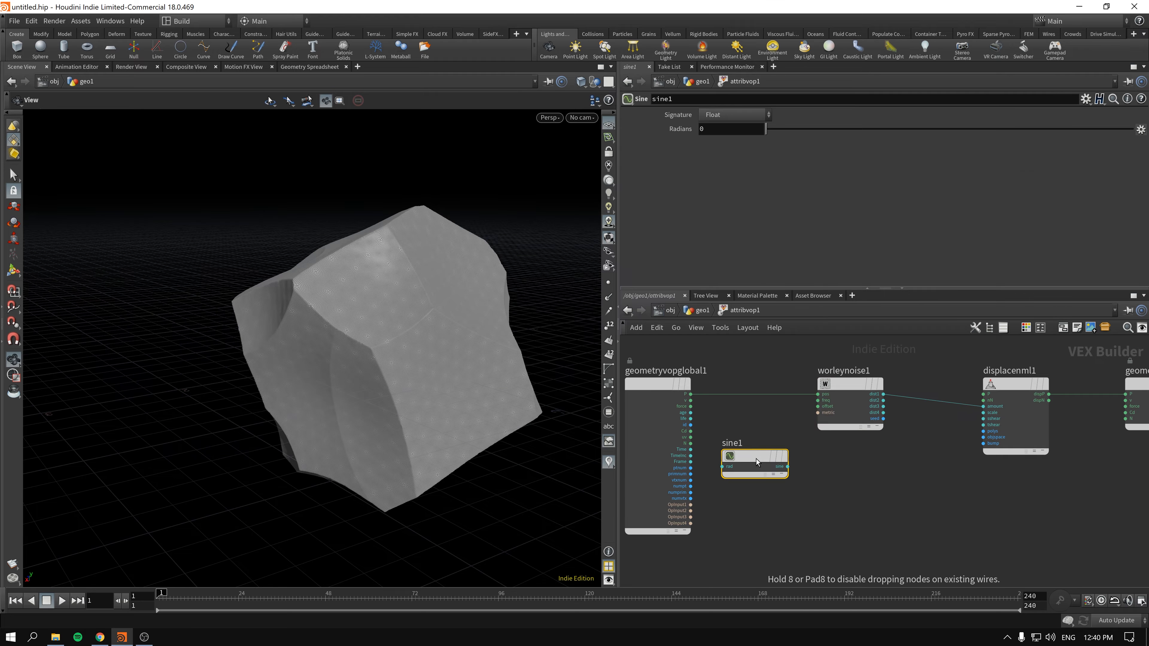
# - Route the global position P through the Sine node into the Worley Noise position input and move the Sine node above the other nodes
pyautogui.moveTo(691, 395); pyautogui.dragTo(723, 467)
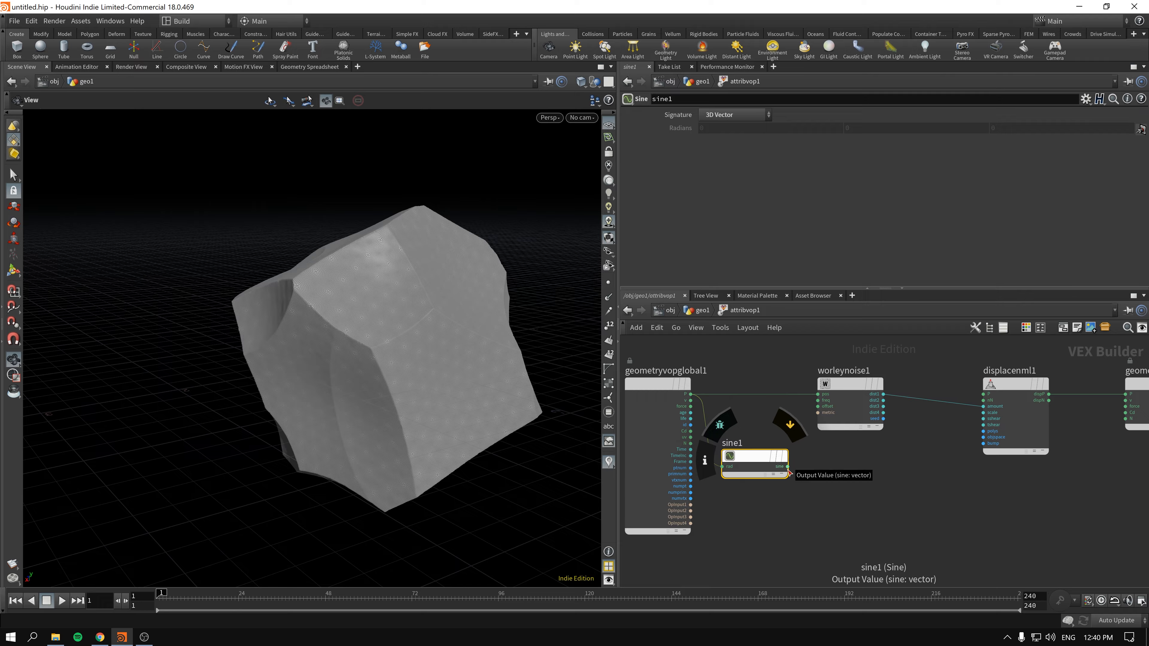
pyautogui.moveTo(789, 468); pyautogui.dragTo(779, 430)
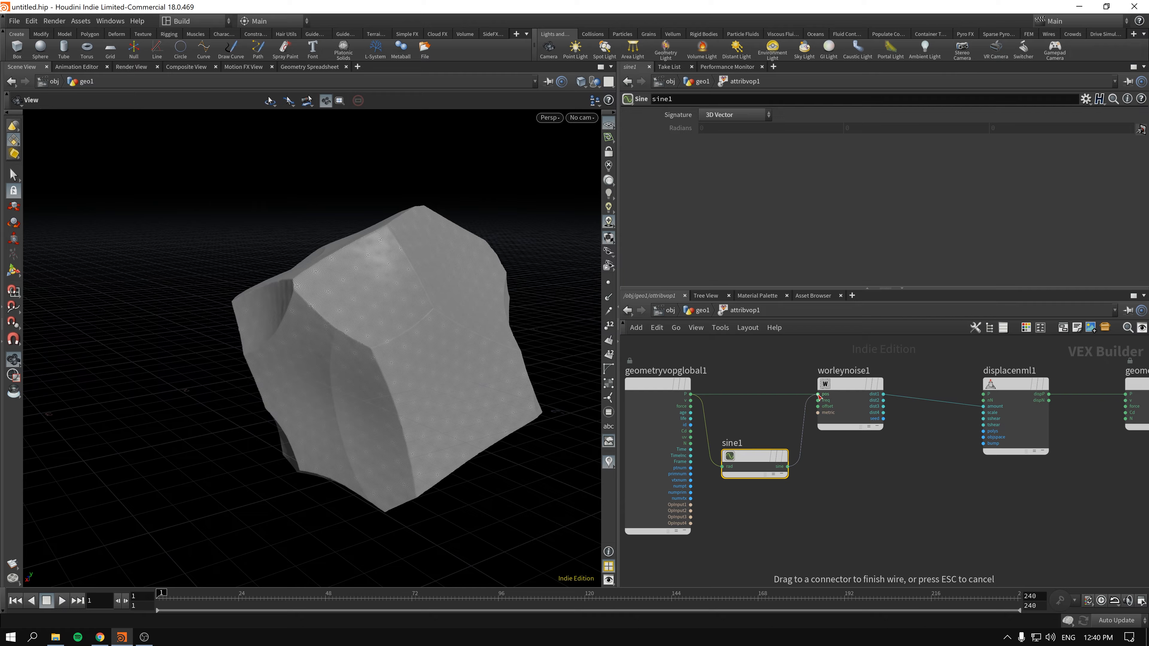
pyautogui.moveTo(820, 397); pyautogui.dragTo(818, 394)
pyautogui.moveTo(347, 342)
pyautogui.mouseDown()
pyautogui.moveTo(377, 380)
pyautogui.moveTo(411, 320)
pyautogui.moveTo(320, 342)
pyautogui.moveTo(367, 347)
pyautogui.mouseUp()
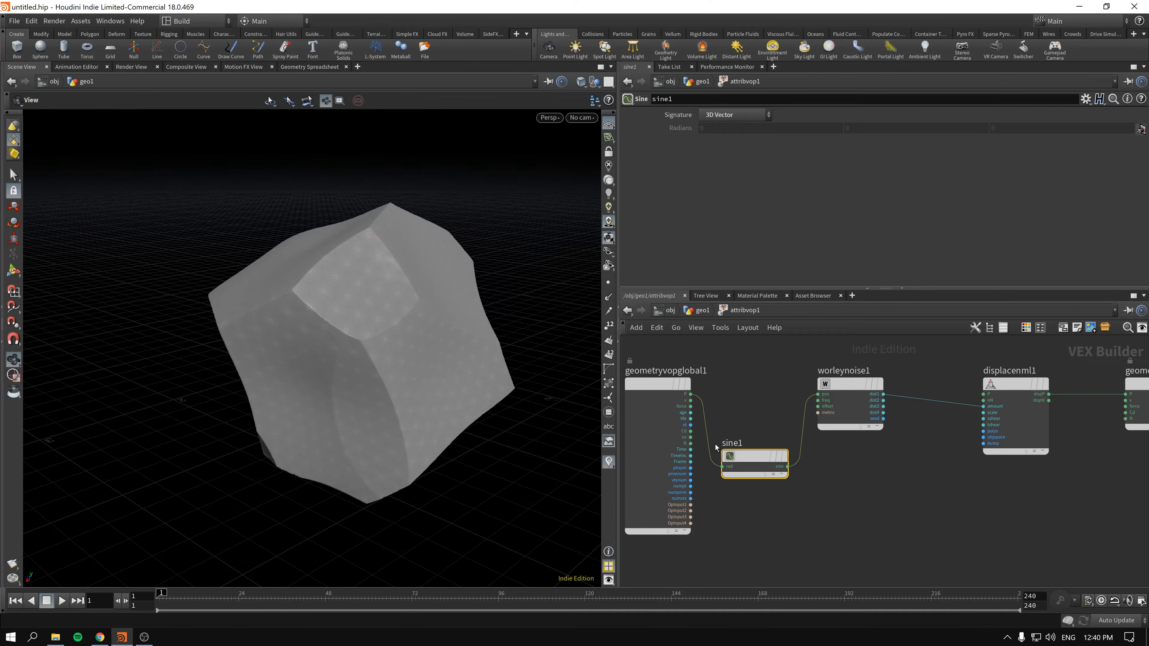
pyautogui.moveTo(749, 457); pyautogui.dragTo(748, 358)
pyautogui.moveTo(751, 424); pyautogui.dragTo(757, 541, button='middle')
pyautogui.moveTo(752, 473); pyautogui.dragTo(766, 386)
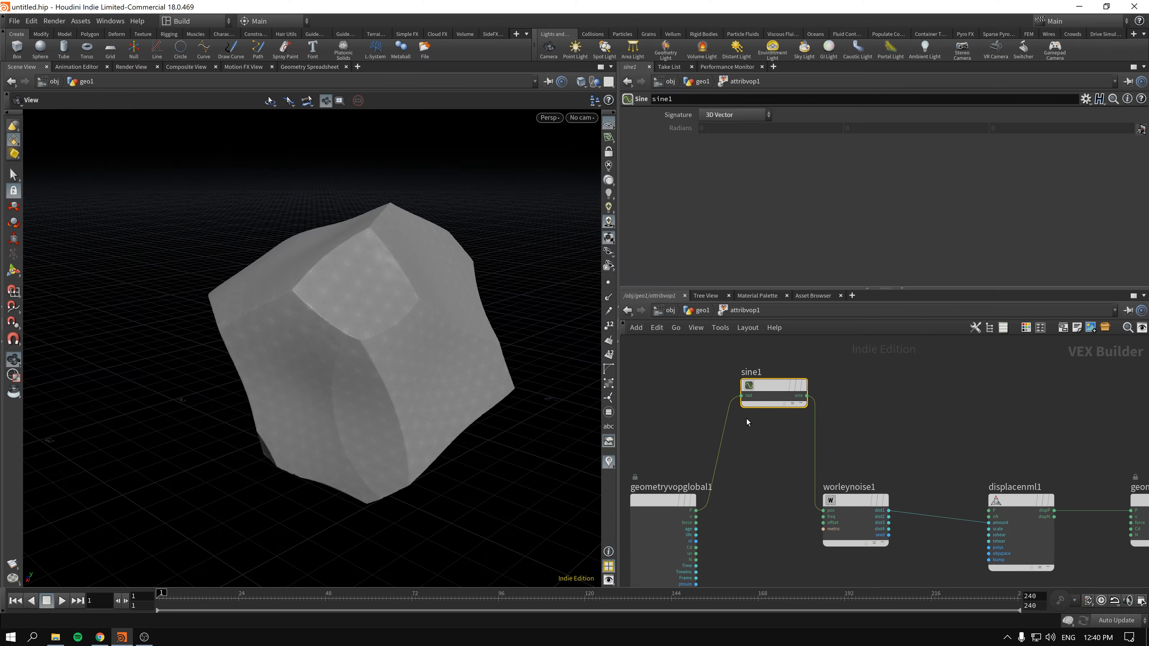
pyautogui.press('Tab')
pyautogui.write('con')
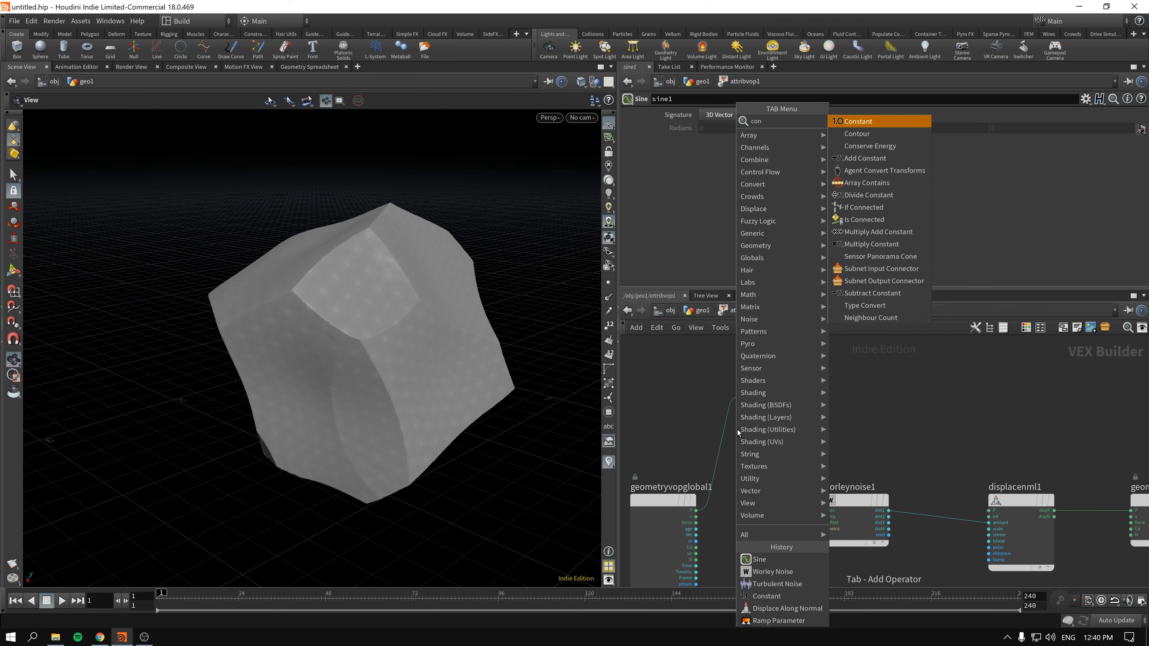
pyautogui.press('Return')
pyautogui.click(670, 371)
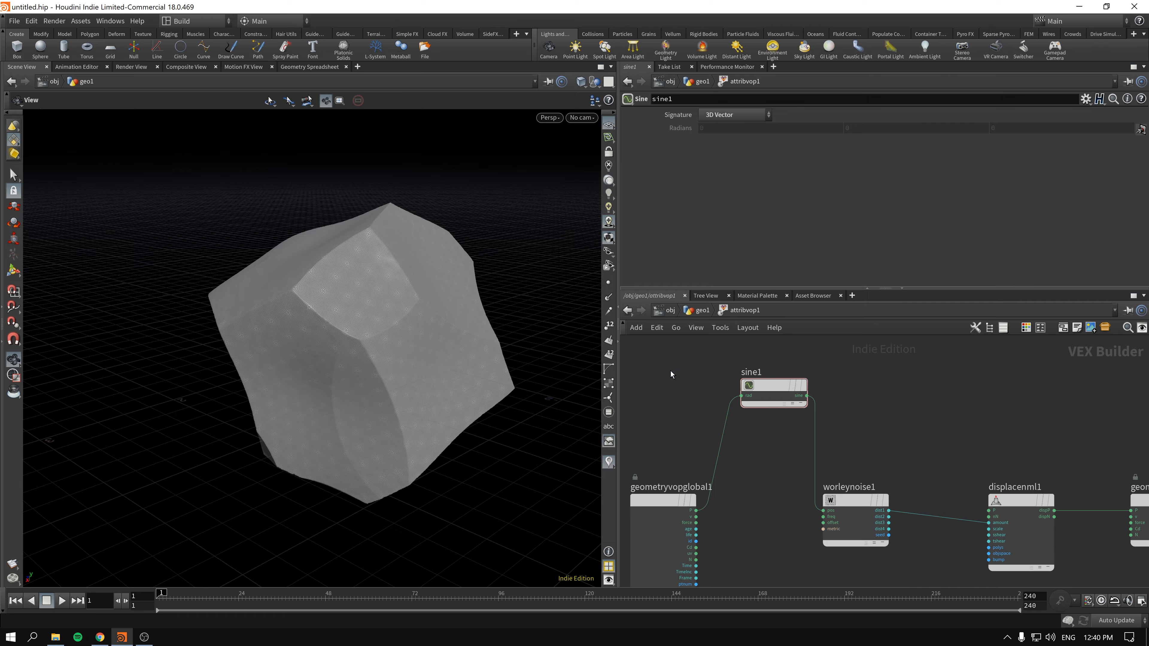
# - Insert a Multiply Constant node between the global position P and the Sine node and set its multiplier to 2.3
pyautogui.press('Tab')
pyautogui.write('mul')
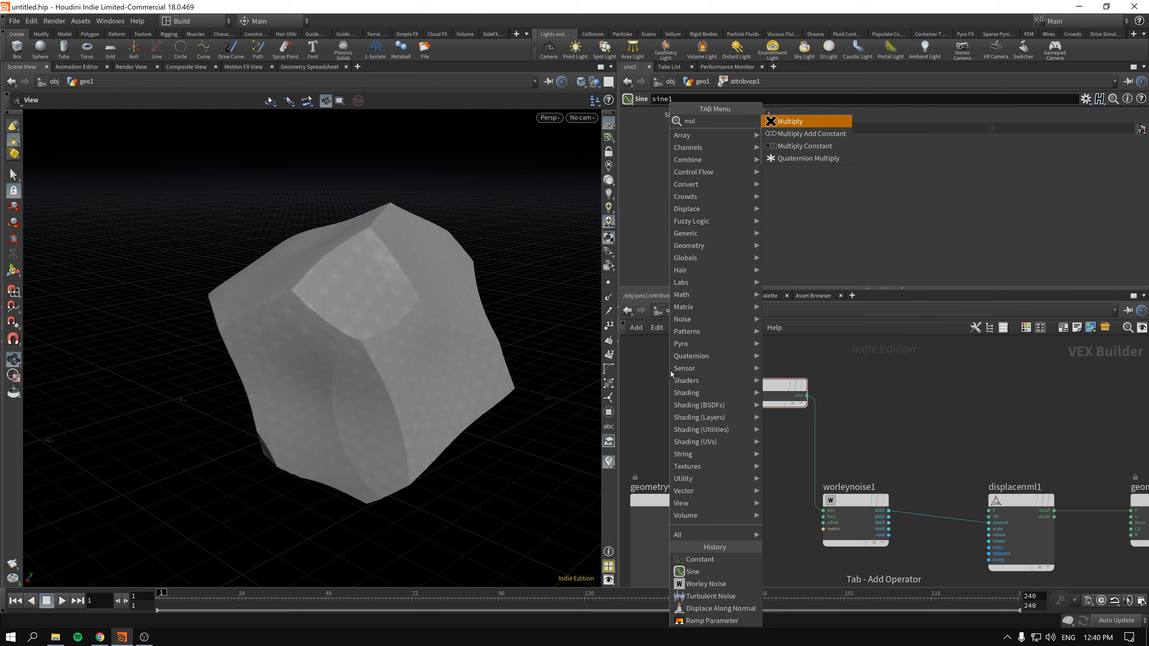
pyautogui.press('Return')
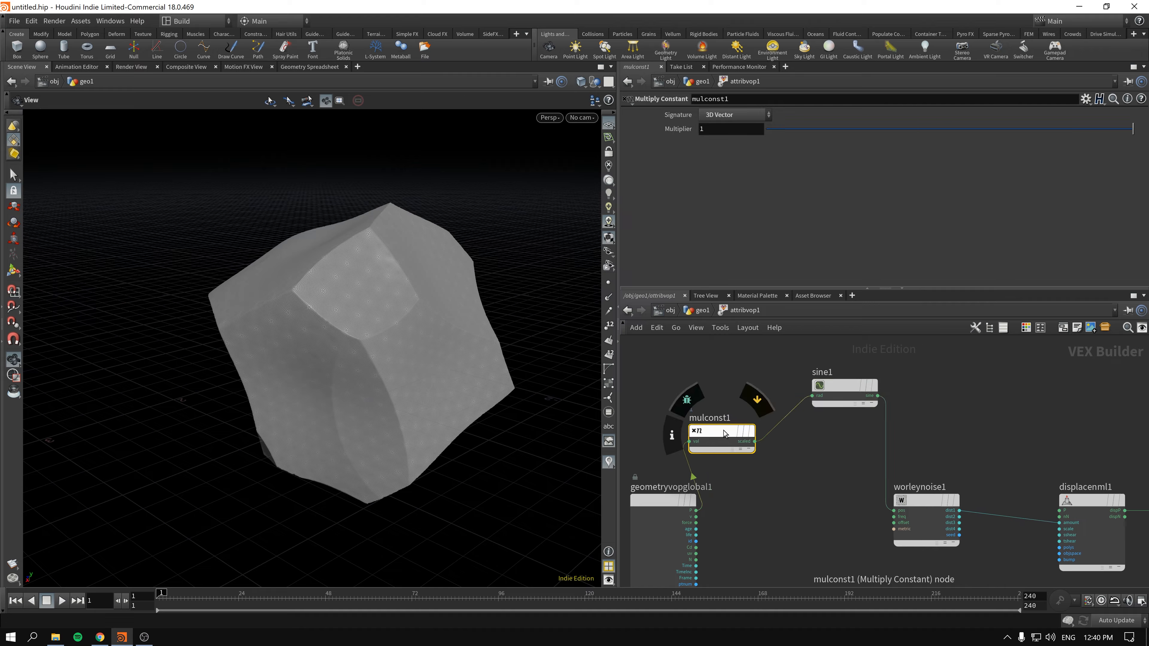
pyautogui.click(731, 414)
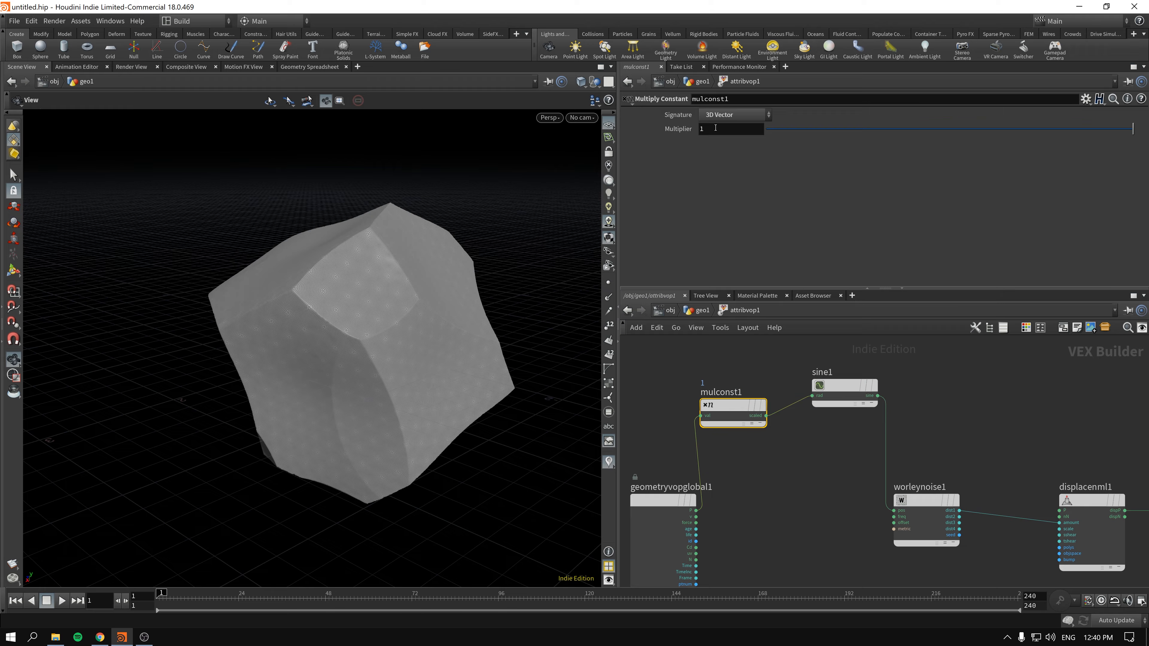
pyautogui.moveTo(715, 128); pyautogui.dragTo(791, 125, button='middle')
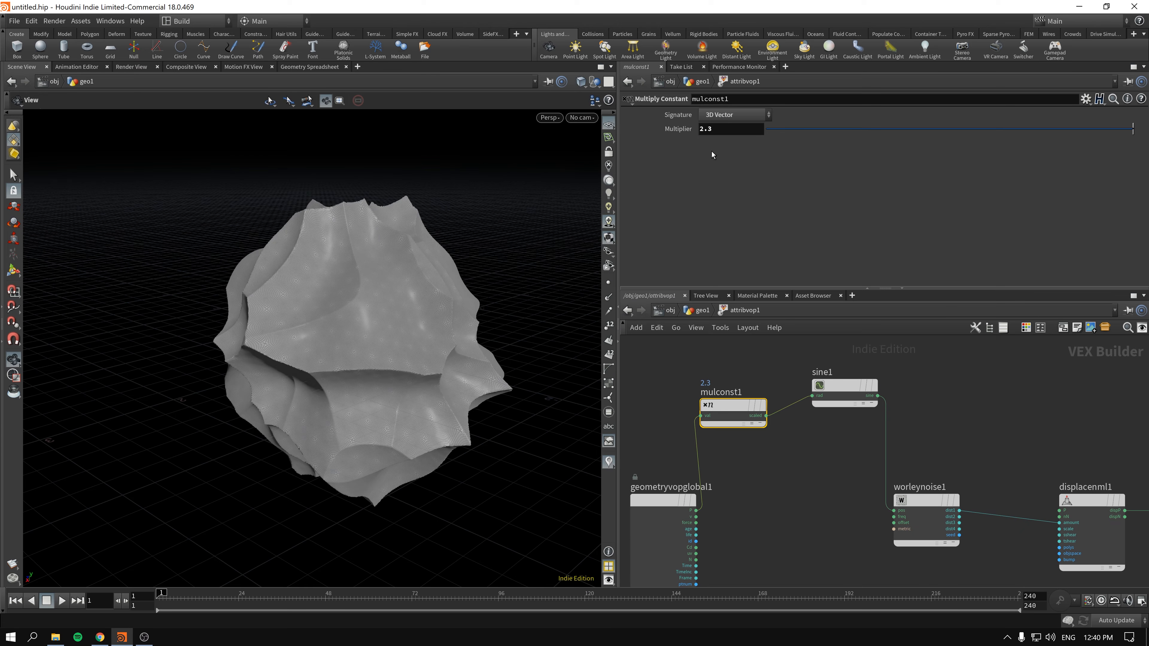
# - Rearrange the network so the Multiply Constant and Sine nodes sit level between the global parameters and Worley Noise nodes
pyautogui.moveTo(807, 506); pyautogui.dragTo(808, 508)
pyautogui.moveTo(722, 406); pyautogui.dragTo(725, 381)
pyautogui.moveTo(725, 447); pyautogui.dragTo(778, 431, button='middle')
pyautogui.moveTo(716, 487); pyautogui.dragTo(660, 422)
pyautogui.moveTo(899, 369); pyautogui.dragTo(904, 363)
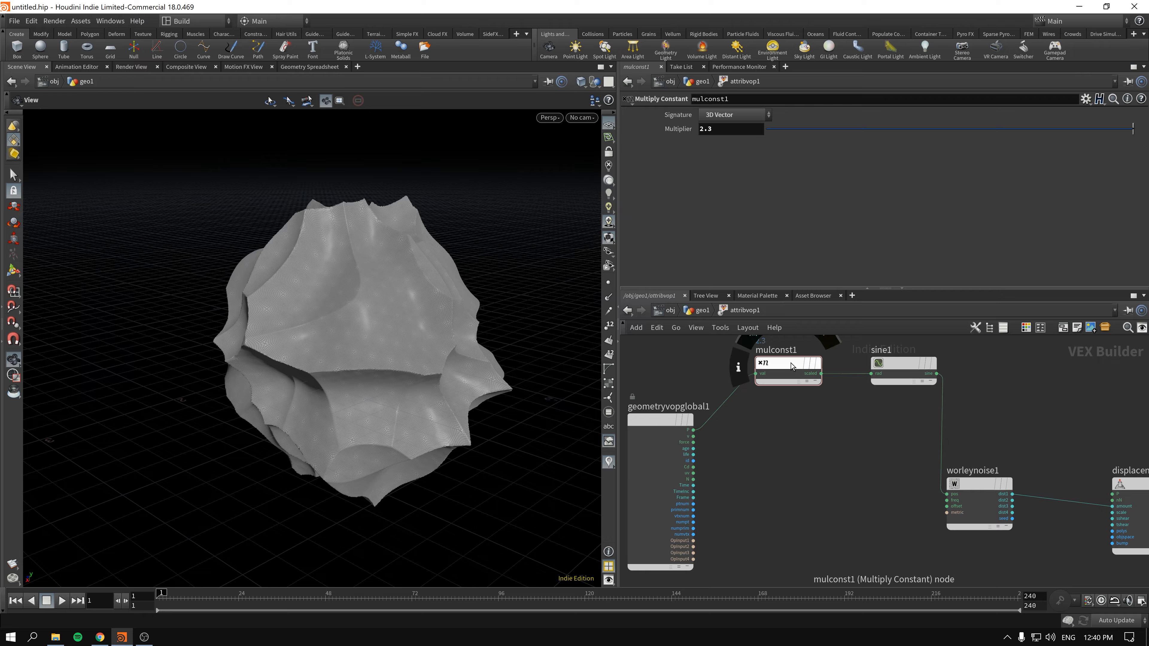
pyautogui.moveTo(789, 363); pyautogui.dragTo(792, 386)
pyautogui.moveTo(966, 498); pyautogui.dragTo(976, 466)
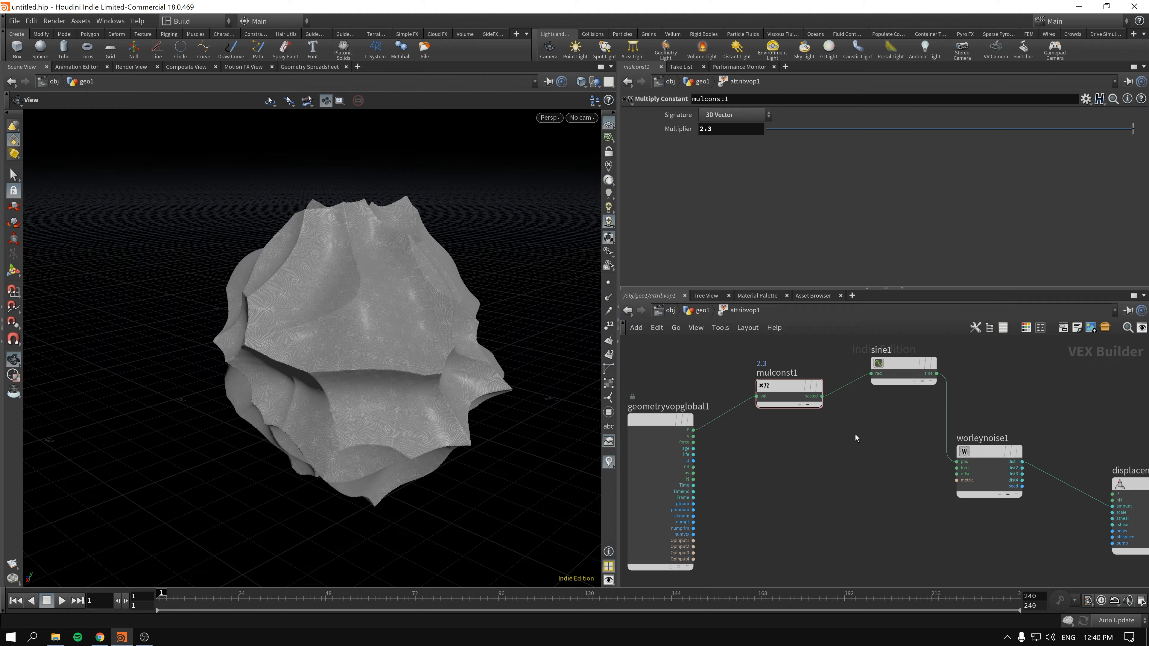
pyautogui.moveTo(904, 365); pyautogui.dragTo(900, 378)
pyautogui.moveTo(895, 465); pyautogui.dragTo(976, 462)
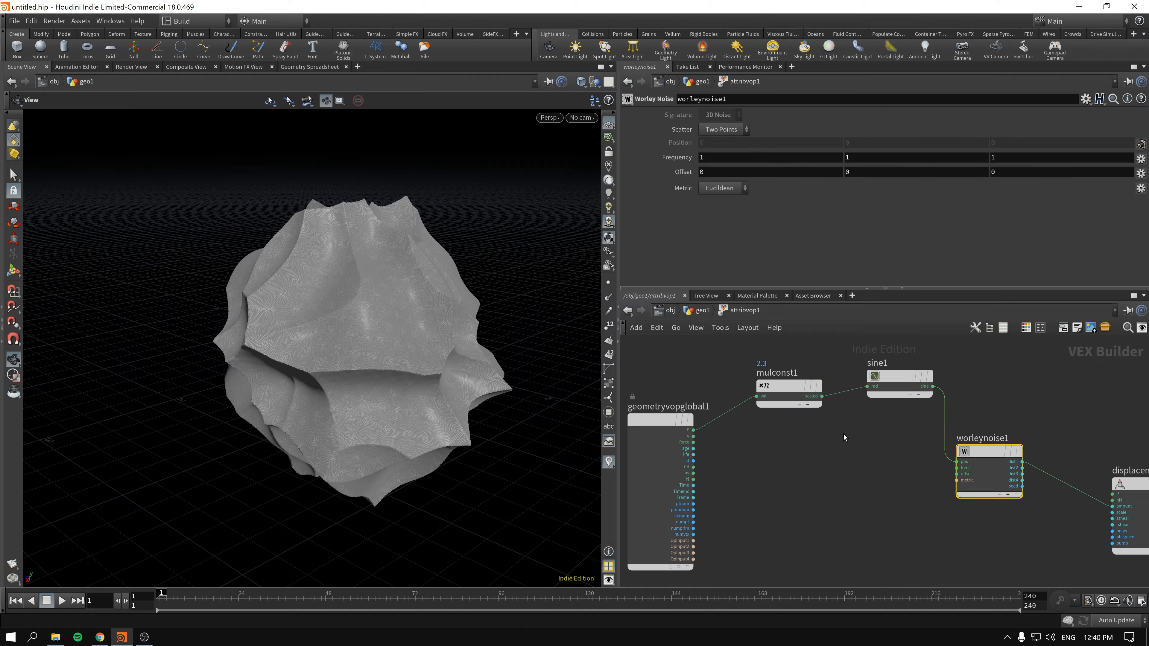
pyautogui.moveTo(862, 454); pyautogui.dragTo(902, 393)
# - Sweep the Multiply Constant multiplier down to about 0.15 and bring it back to 1
pyautogui.moveTo(722, 355); pyautogui.dragTo(790, 383)
pyautogui.moveTo(392, 319); pyautogui.dragTo(696, 230)
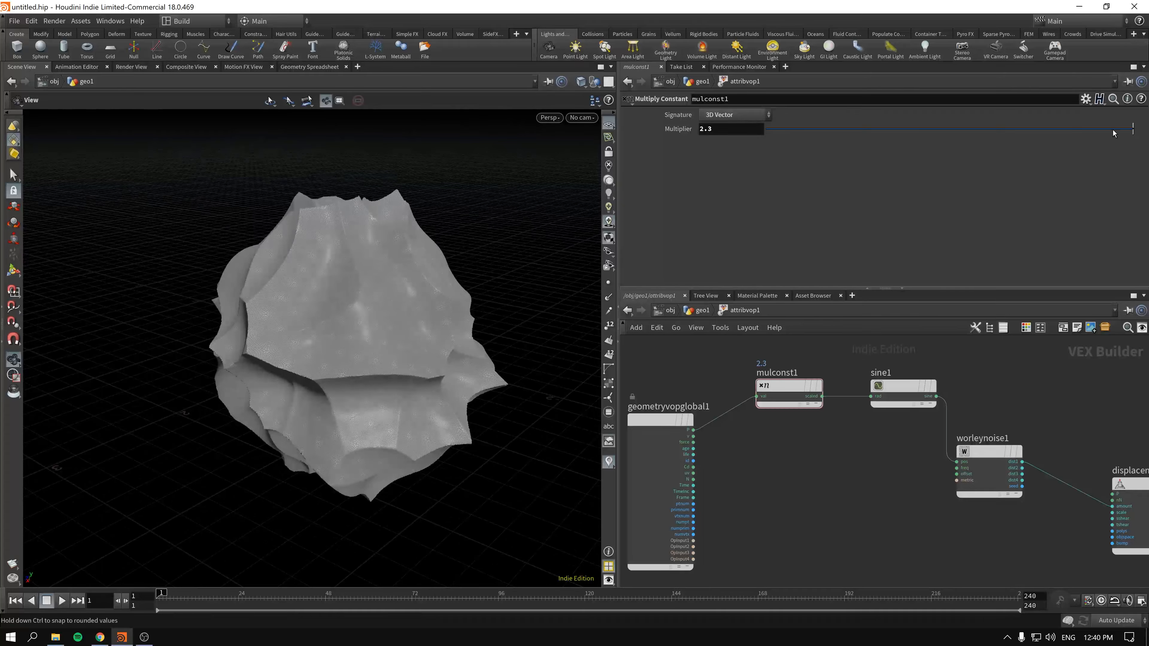
pyautogui.moveTo(1114, 133); pyautogui.dragTo(822, 136)
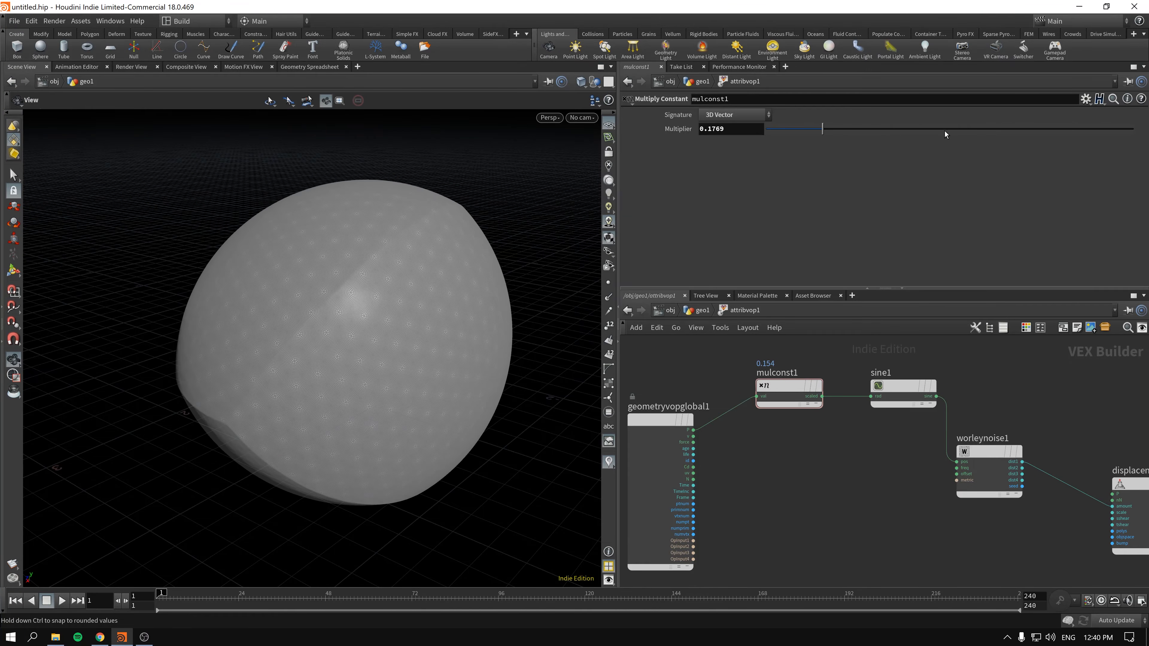
pyautogui.moveTo(945, 132); pyautogui.dragTo(1135, 136)
# - Set the multiplier to 2.7 and align the global parameters and Worley Noise nodes with the Multiply Constant and Sine row
pyautogui.moveTo(672, 416); pyautogui.dragTo(682, 394)
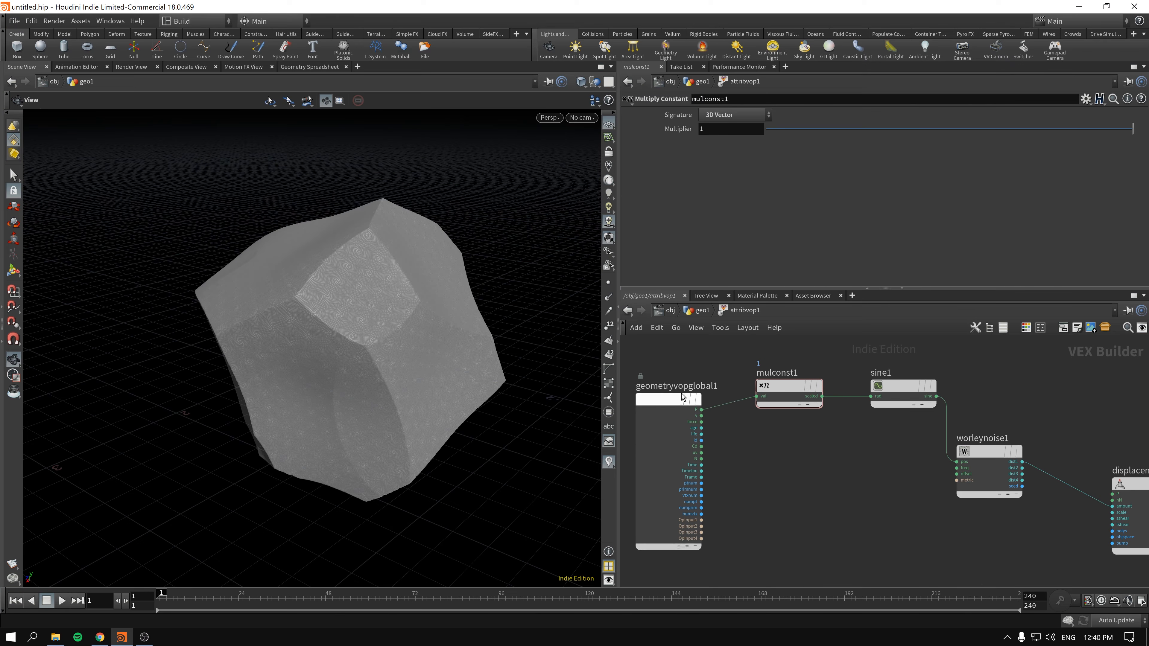
pyautogui.moveTo(722, 133); pyautogui.dragTo(820, 124, button='middle')
pyautogui.moveTo(673, 408); pyautogui.dragTo(675, 394)
pyautogui.moveTo(980, 459); pyautogui.dragTo(993, 390)
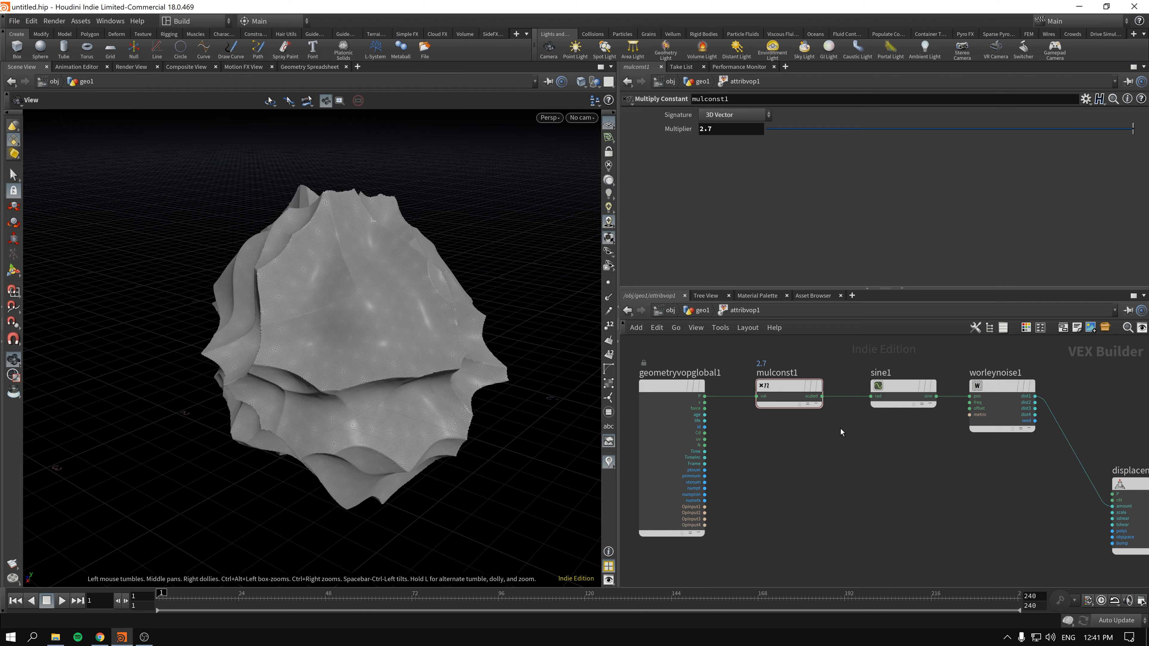
pyautogui.click(982, 408)
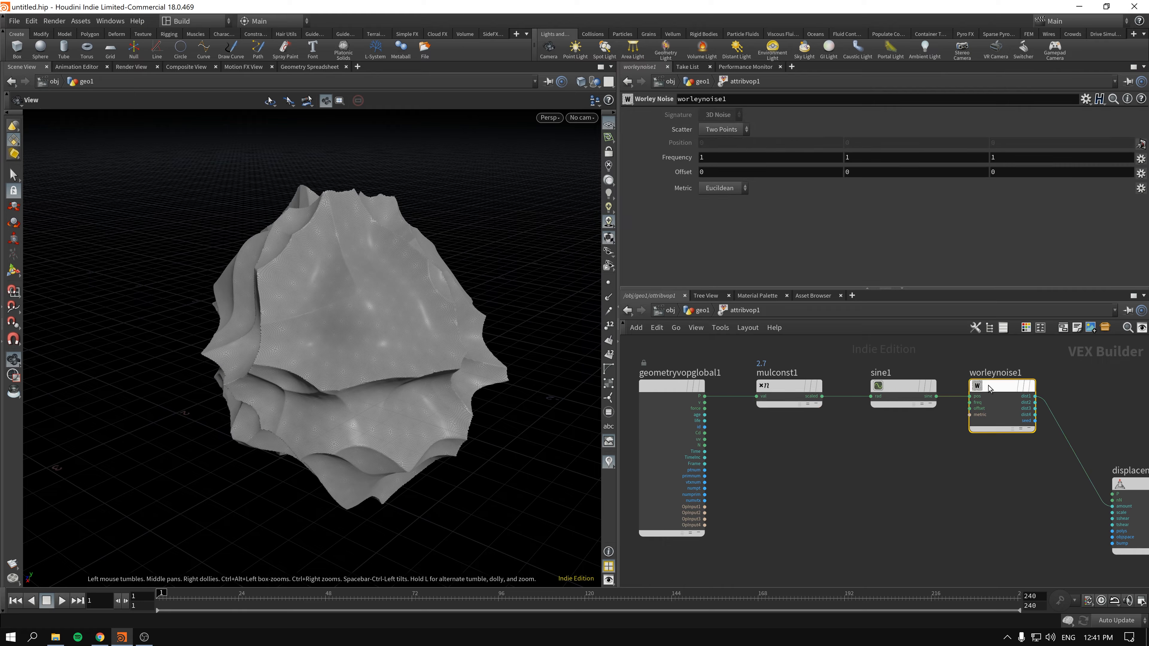
pyautogui.moveTo(677, 386)
pyautogui.mouseDown()
pyautogui.moveTo(660, 363)
pyautogui.moveTo(679, 386)
pyautogui.mouseUp()
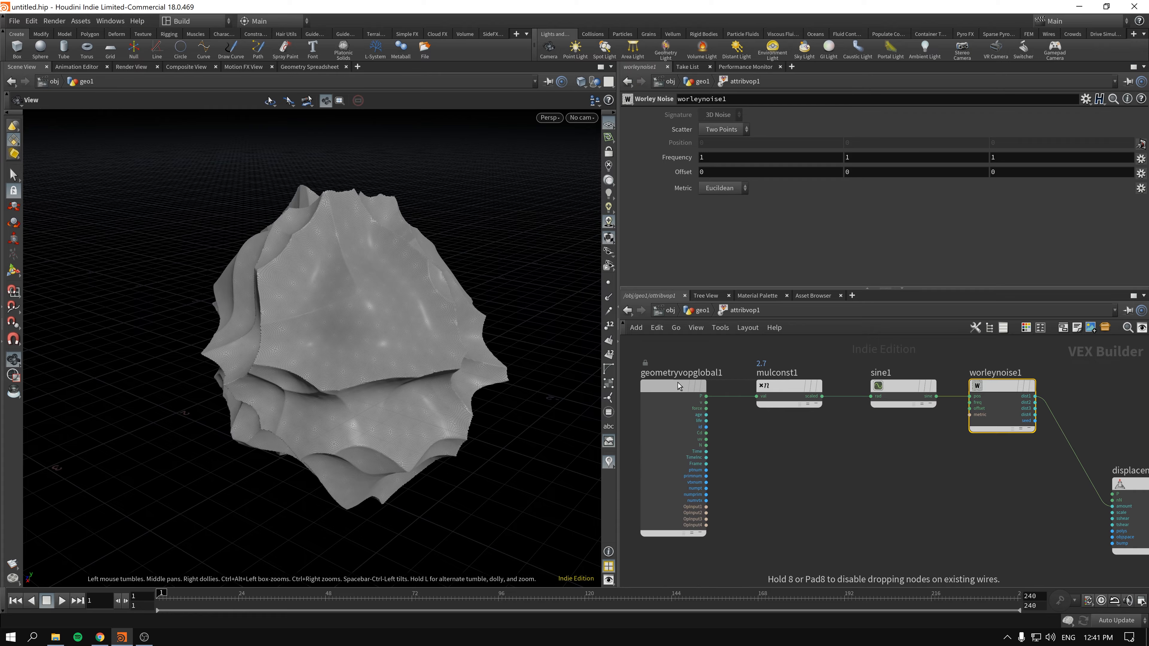
pyautogui.moveTo(784, 404)
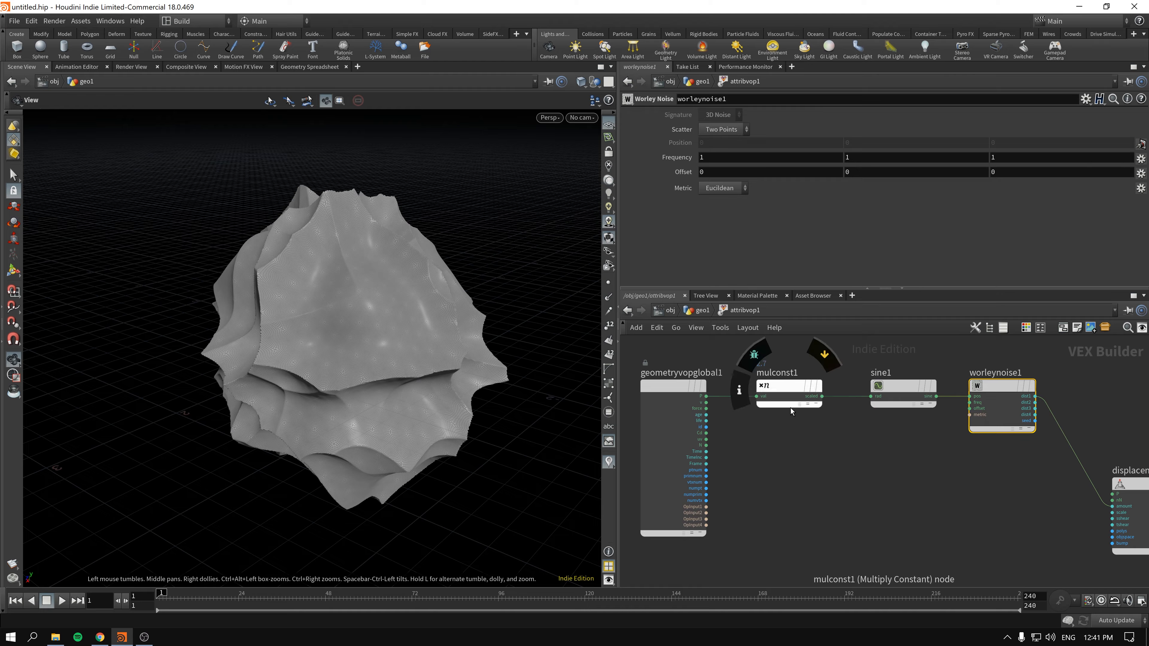
# - Delete the Multiply Constant and Sine nodes and raise the displacement node closer to the Worley Noise node's level
pyautogui.moveTo(848, 450); pyautogui.dragTo(795, 420, button='middle')
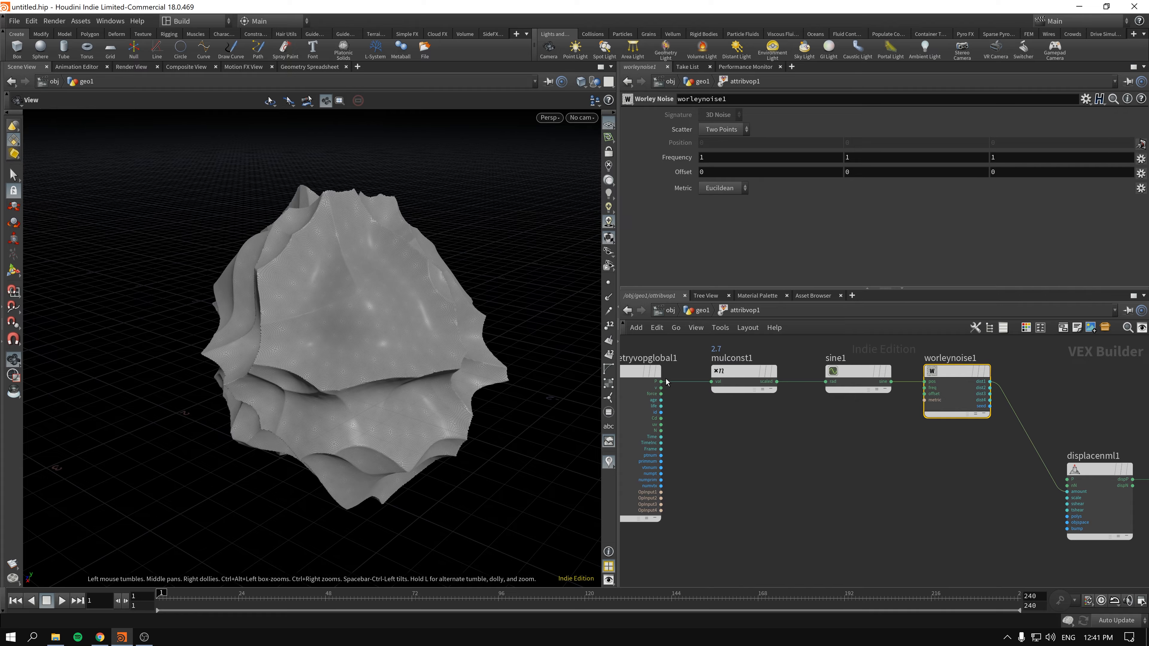
pyautogui.moveTo(728, 342); pyautogui.dragTo(752, 399, button='middle')
pyautogui.moveTo(748, 390); pyautogui.dragTo(873, 471)
pyautogui.press('Delete')
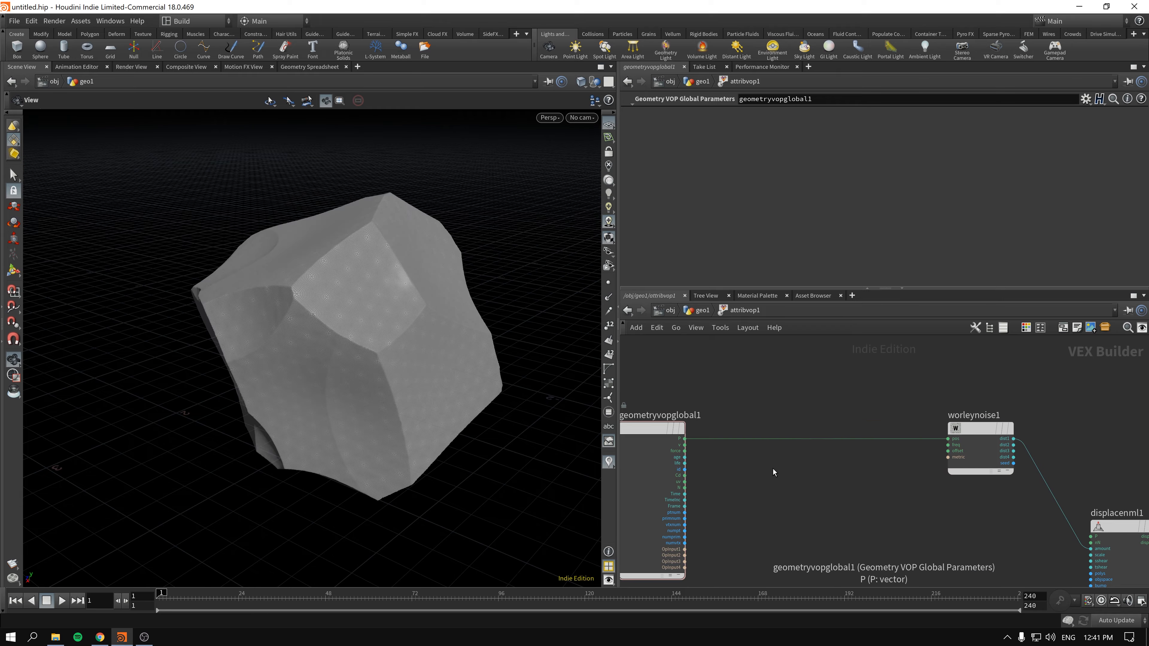
pyautogui.moveTo(774, 469); pyautogui.dragTo(757, 396, button='middle')
pyautogui.moveTo(1120, 486); pyautogui.dragTo(1120, 440)
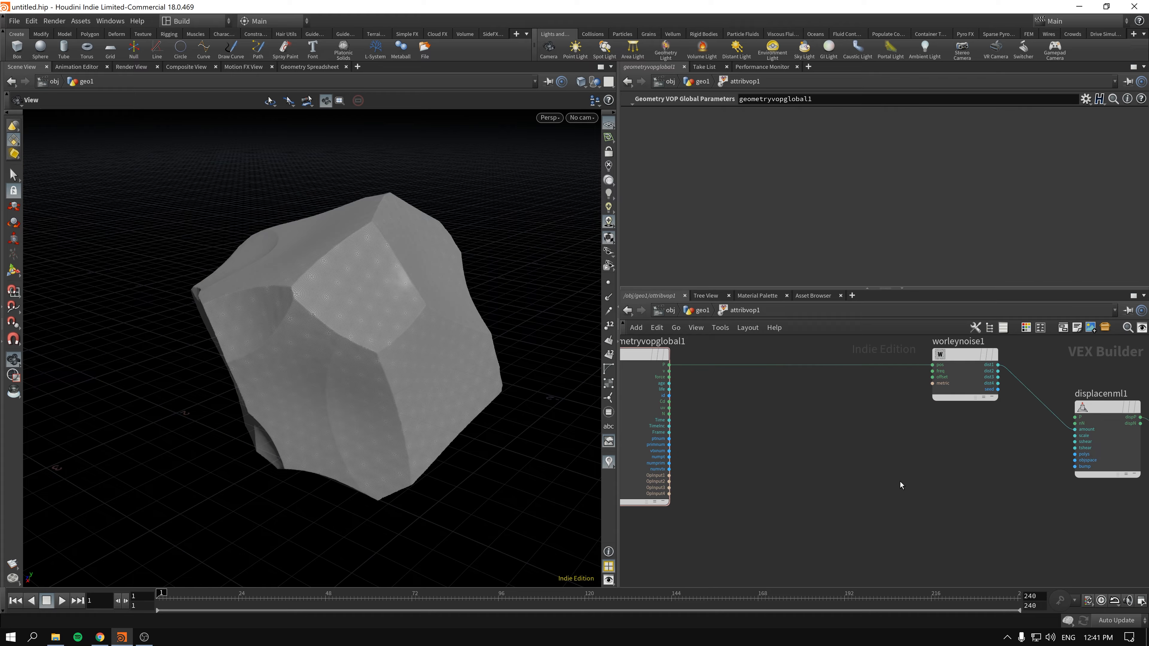
# - Add a Turbulent Noise node below the wire between the global parameters and Worley Noise nodes
pyautogui.press('Tab')
pyautogui.write('tu')
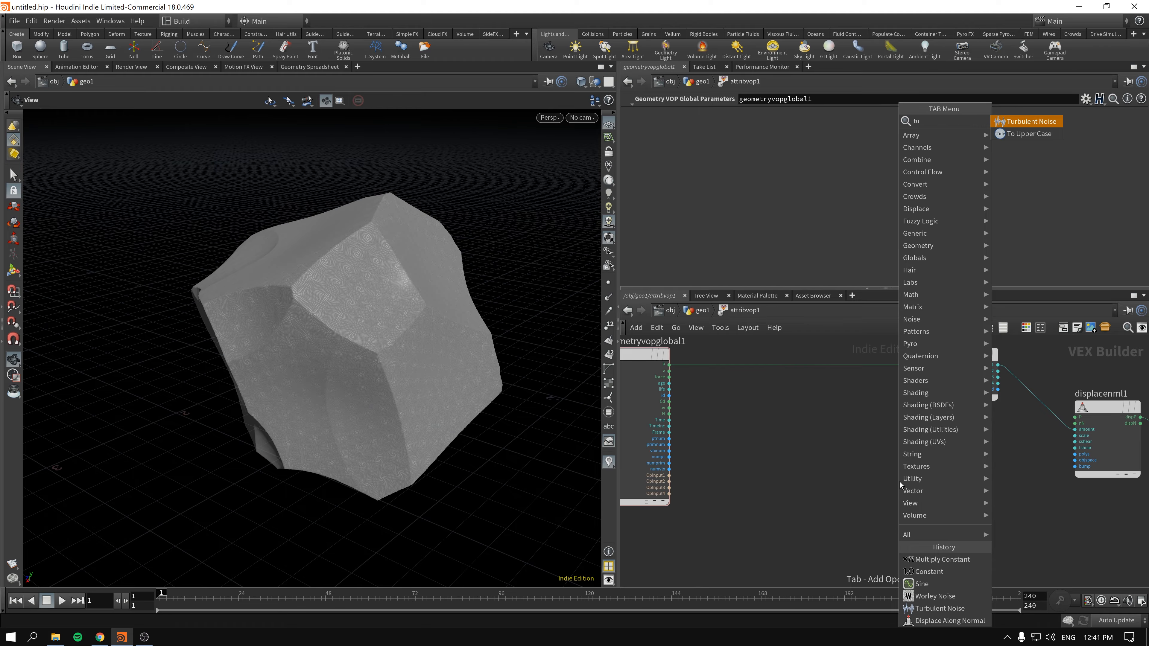
pyautogui.press('Return')
pyautogui.click(847, 481)
pyautogui.scroll(2, 777, 454)
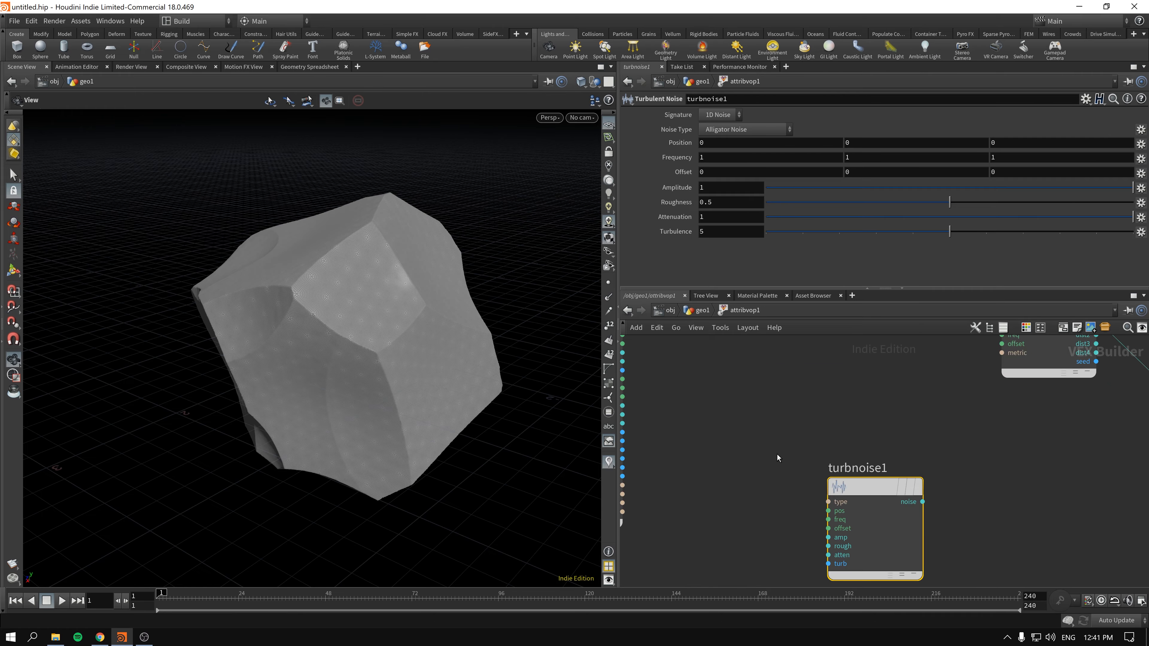
pyautogui.moveTo(830, 444); pyautogui.dragTo(811, 459, button='middle')
pyautogui.moveTo(761, 499); pyautogui.dragTo(729, 501)
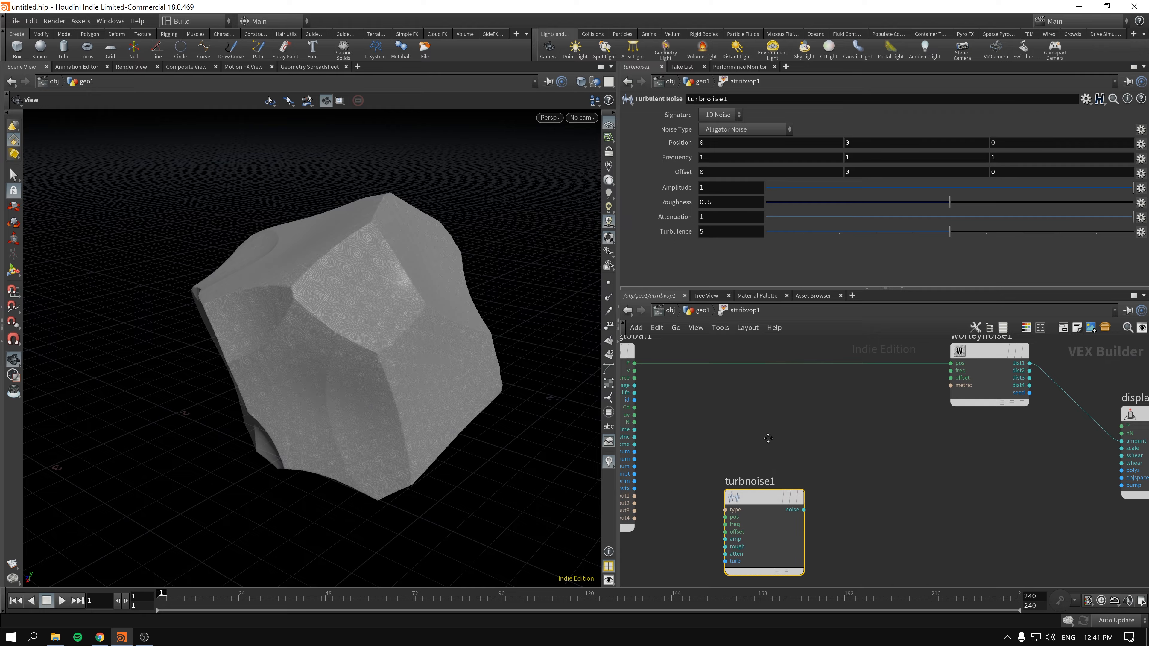
# - Connect the global position P to the Turbulent Noise position input and set the noise signature to 3D Noise
pyautogui.moveTo(767, 439); pyautogui.dragTo(798, 437, button='middle')
pyautogui.moveTo(665, 362); pyautogui.dragTo(764, 516)
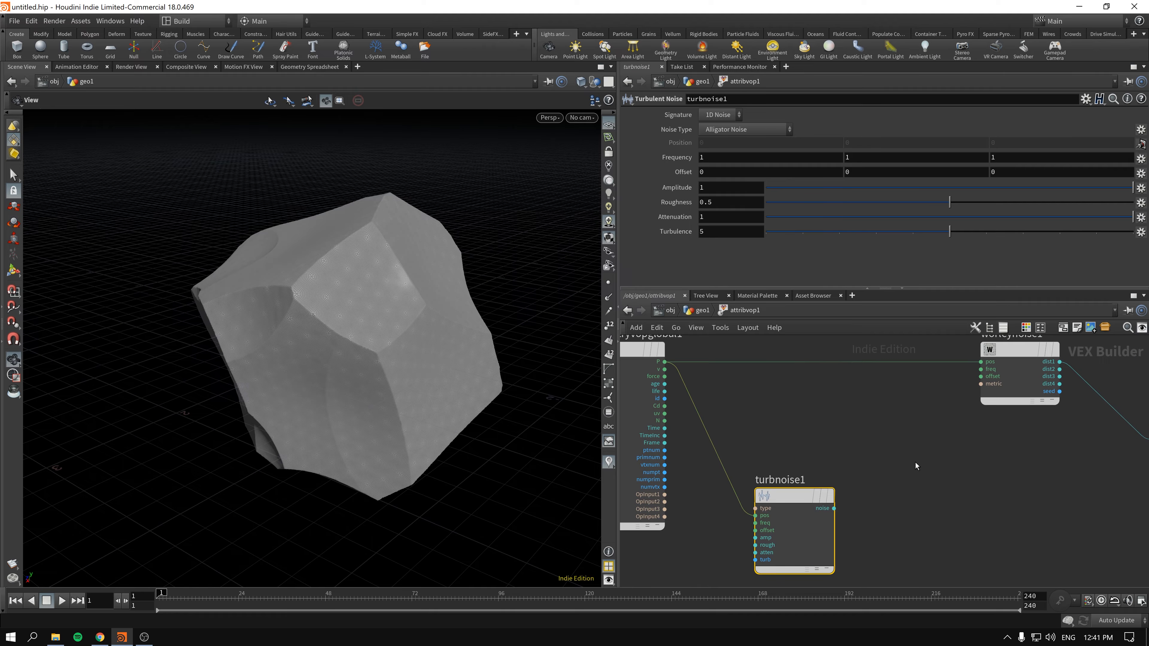
pyautogui.moveTo(915, 463); pyautogui.dragTo(861, 462, button='middle')
pyautogui.click(721, 116)
pyautogui.click(722, 141)
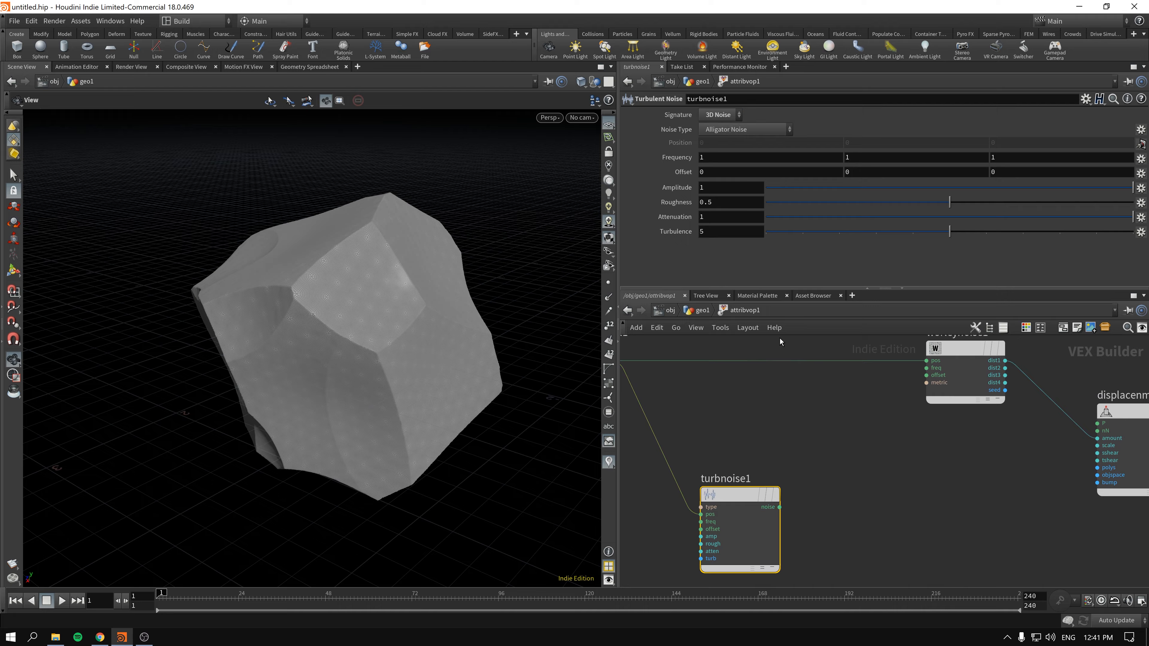
# - Connect the Turbulent Noise output to the Worley Noise position input, replacing the direct P connection, and move the two nodes closer together
pyautogui.moveTo(959, 351); pyautogui.dragTo(943, 384)
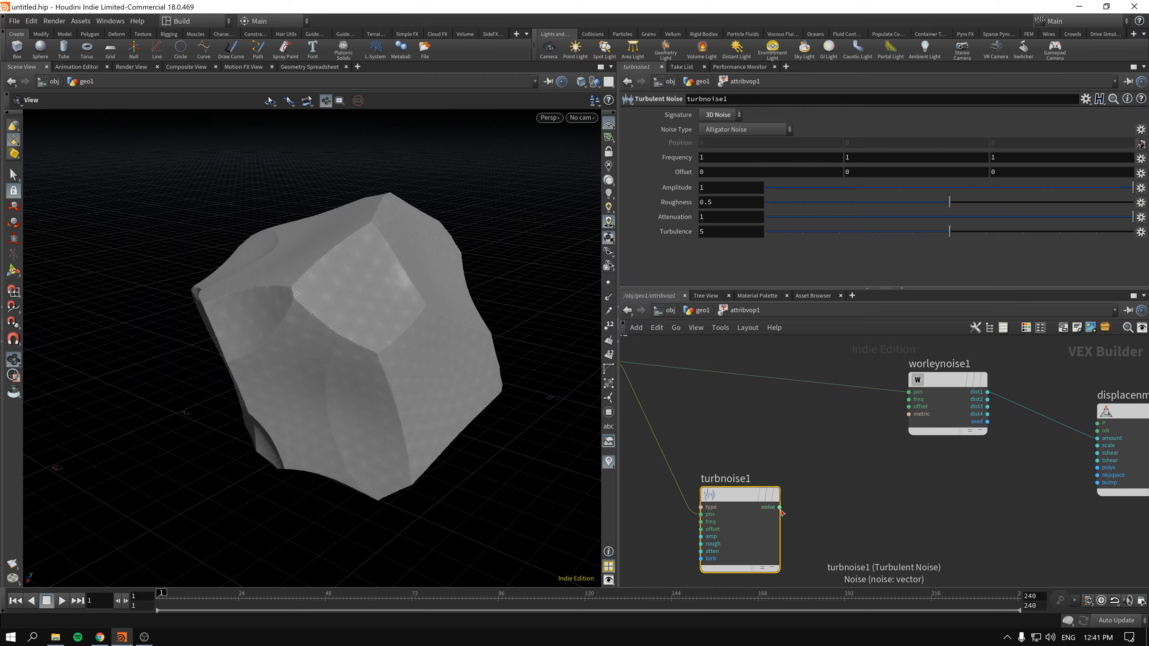
pyautogui.moveTo(779, 507); pyautogui.dragTo(918, 392)
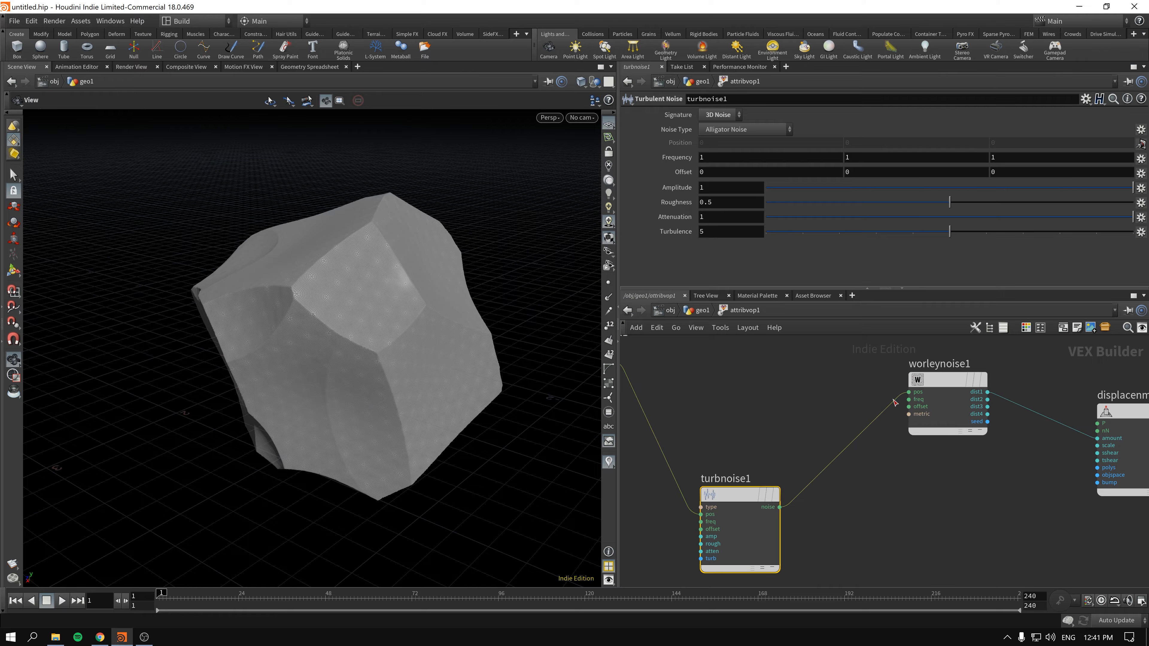
pyautogui.moveTo(738, 496); pyautogui.dragTo(755, 453)
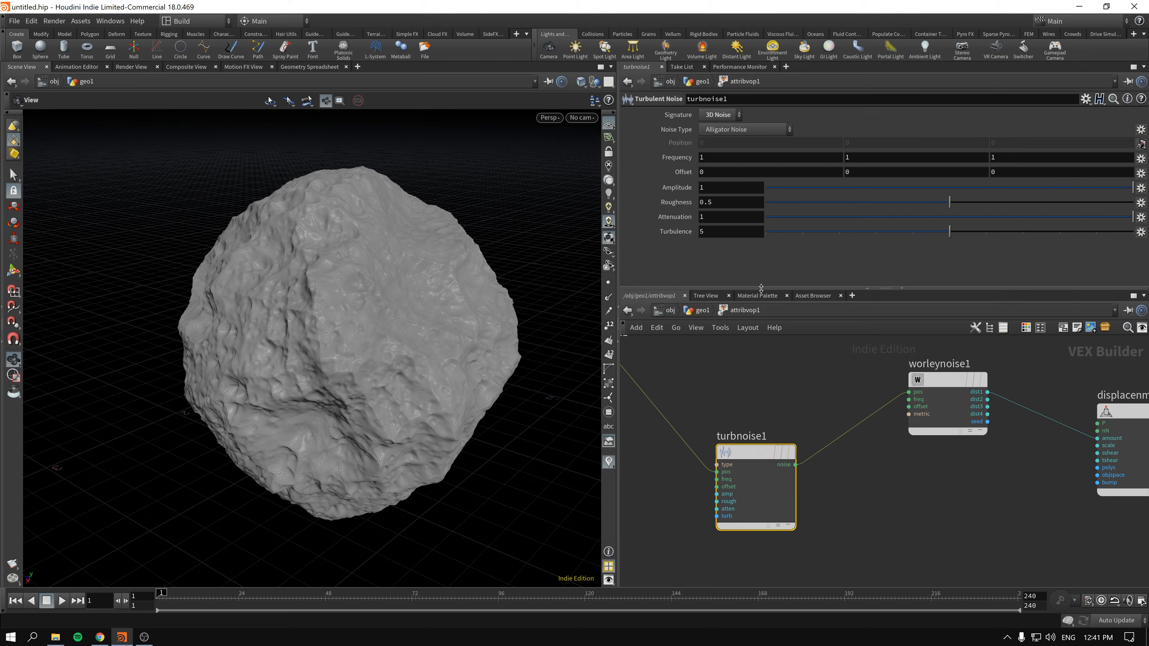
# - Lower the Turbulent Noise roughness, then select the Worley Noise node and adjust its placement in the network
pyautogui.moveTo(866, 205); pyautogui.dragTo(820, 215)
pyautogui.moveTo(927, 393); pyautogui.dragTo(923, 388)
pyautogui.moveTo(832, 361); pyautogui.dragTo(871, 385, button='middle')
pyautogui.moveTo(983, 403); pyautogui.dragTo(967, 377)
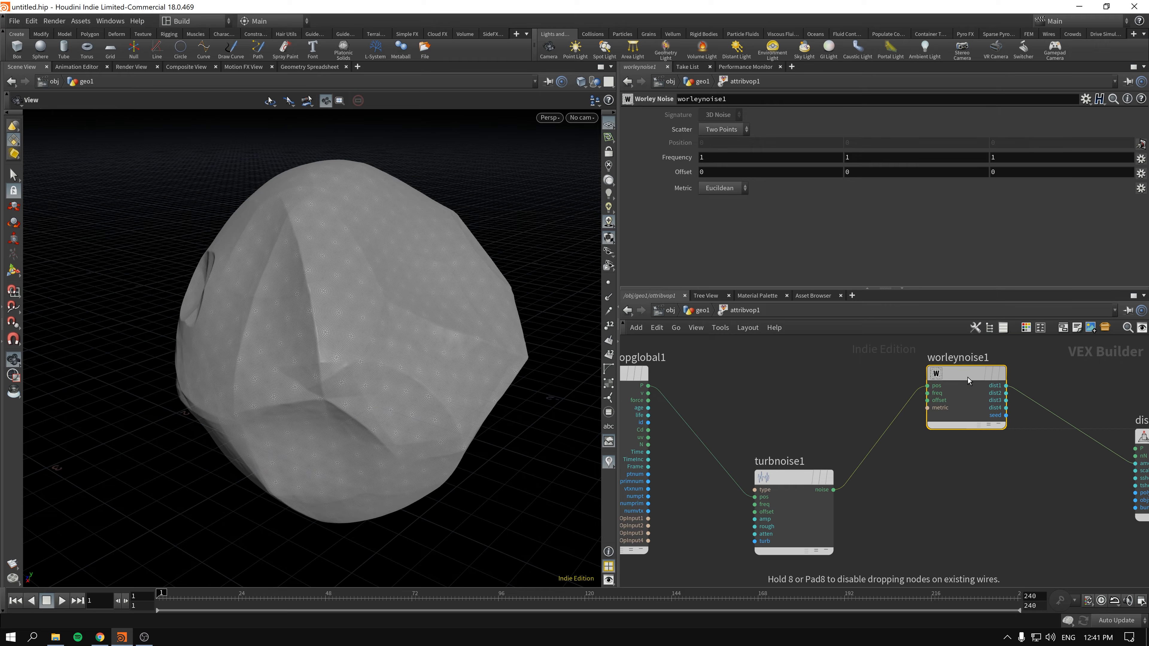
# - Move the displacement node closer to the Worley Noise node and shift the Turbulent Noise node slightly upward
pyautogui.moveTo(1146, 437); pyautogui.dragTo(1087, 374)
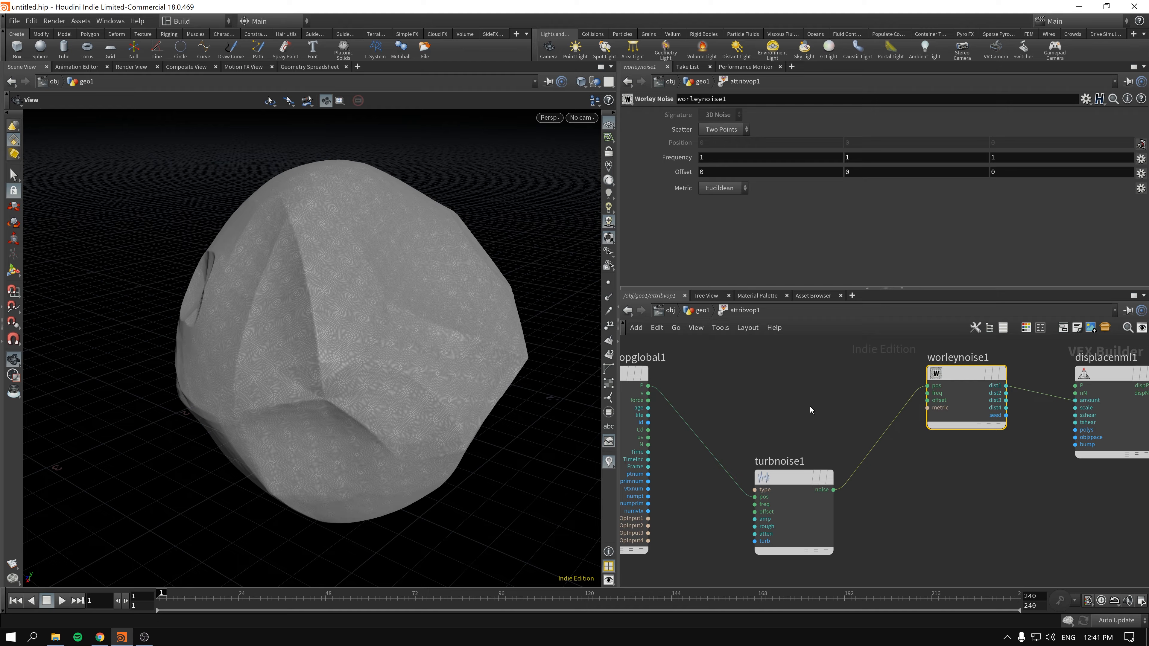
pyautogui.click(785, 503)
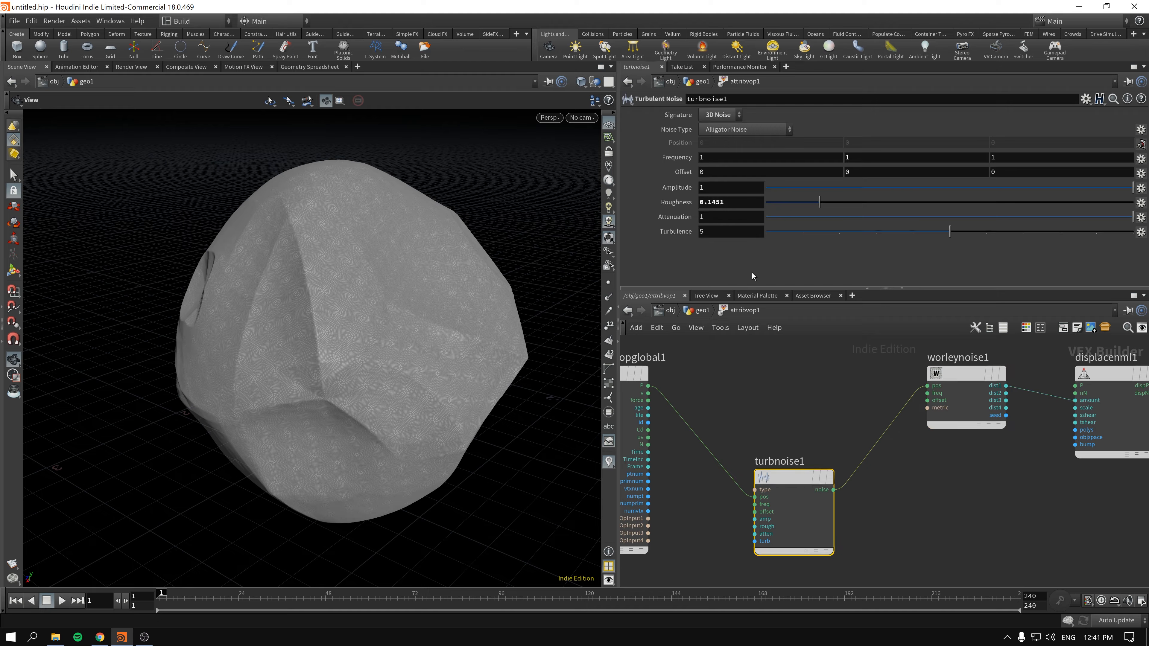
pyautogui.moveTo(795, 394); pyautogui.dragTo(833, 409, button='middle')
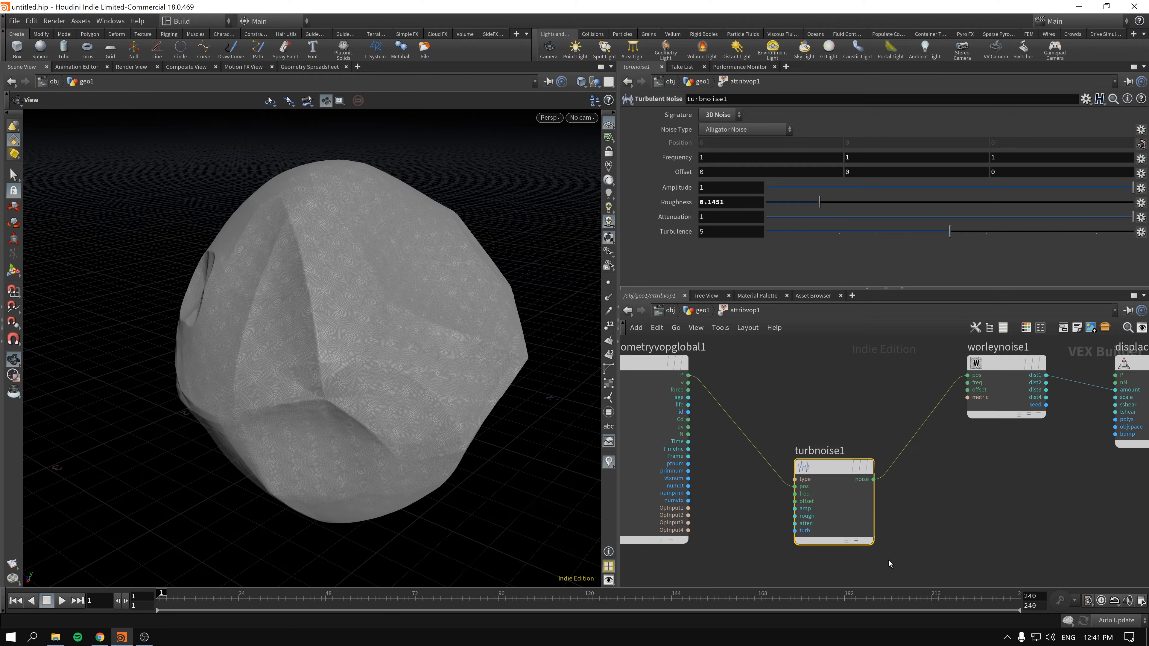
pyautogui.moveTo(831, 470)
pyautogui.mouseDown()
pyautogui.moveTo(820, 405)
pyautogui.moveTo(830, 457)
pyautogui.mouseUp()
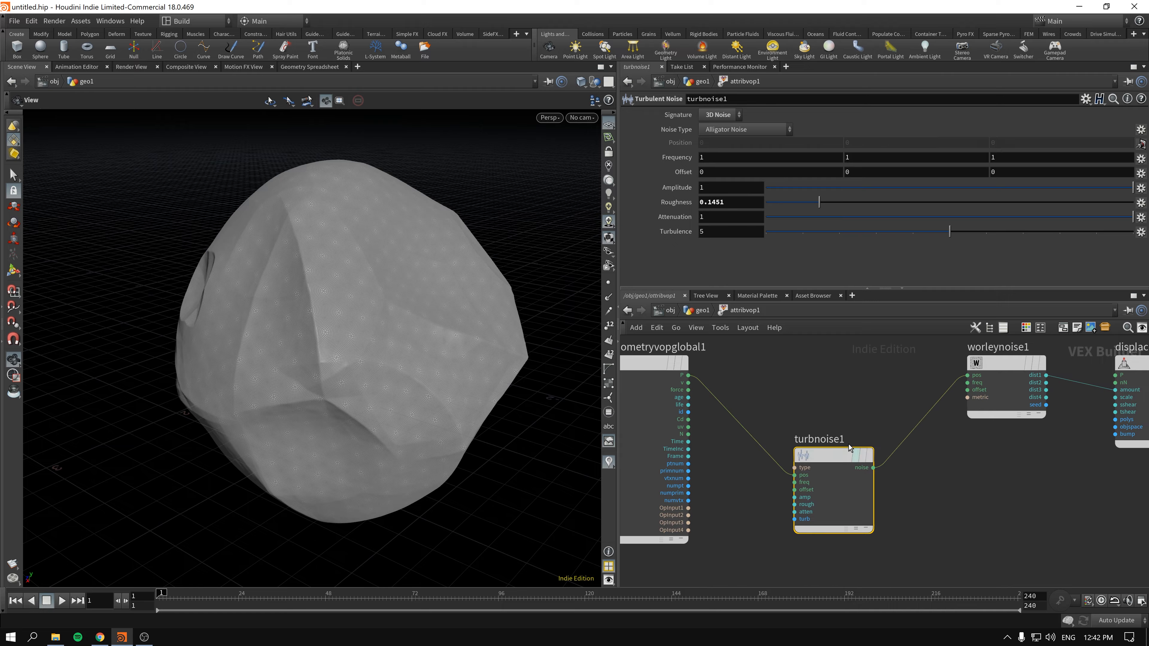
pyautogui.moveTo(975, 380); pyautogui.dragTo(942, 396, button='middle')
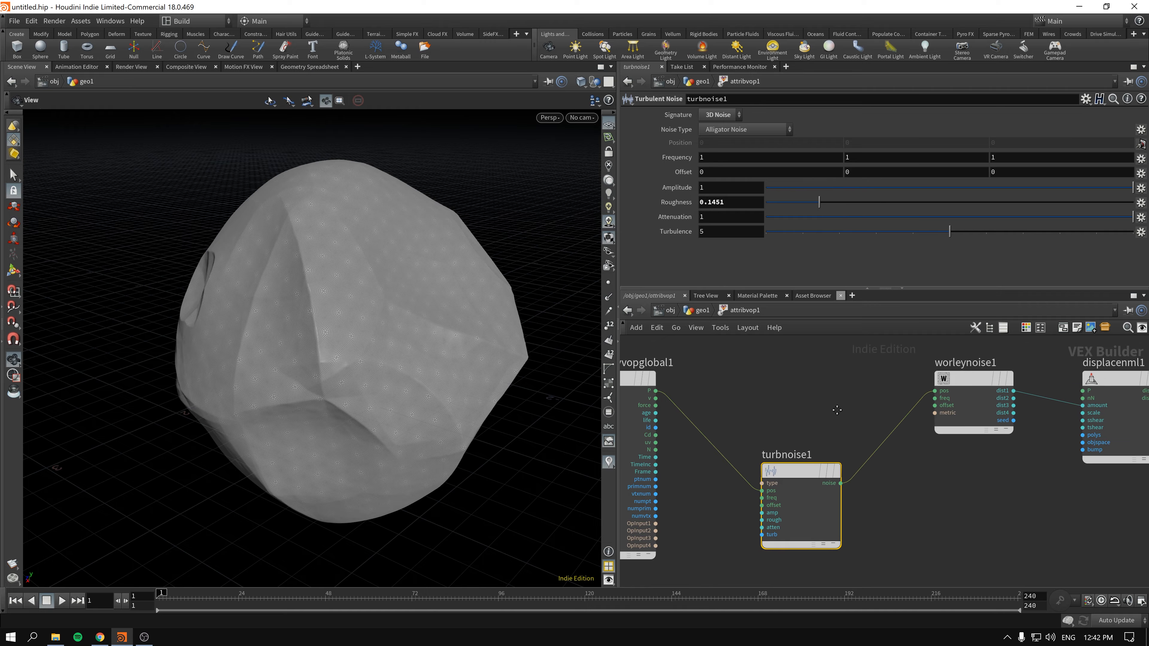
# - Change the Turbulent Noise node's noise type to Original Perlin Noise, keeping the 3D Noise signature
pyautogui.click(975, 382)
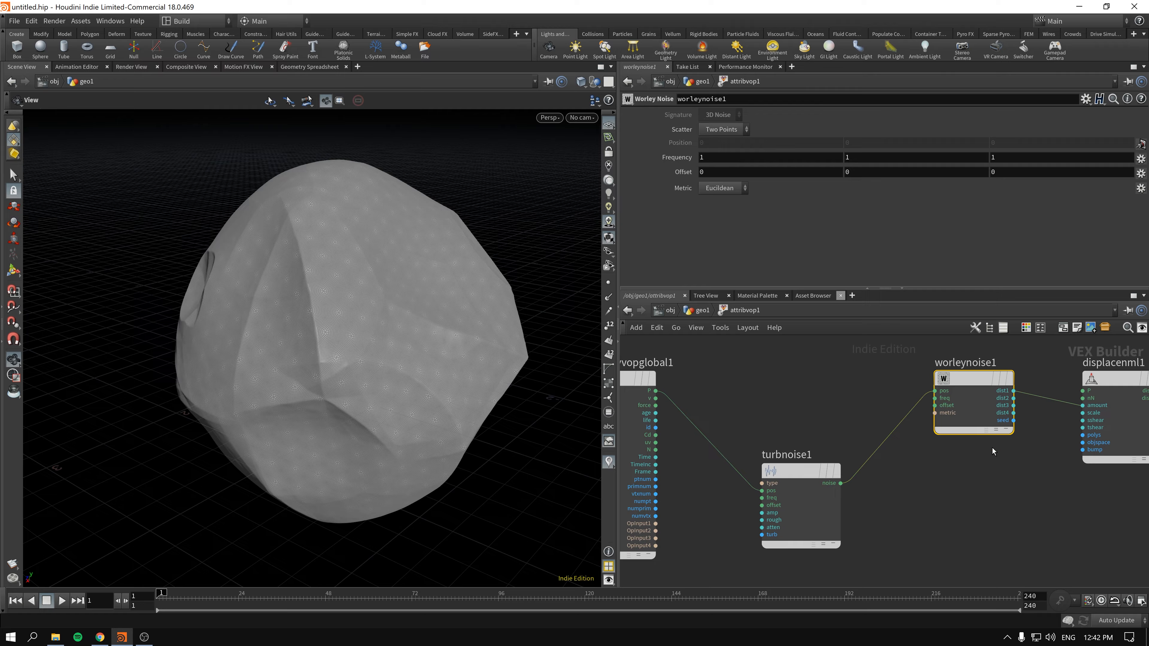
pyautogui.click(799, 471)
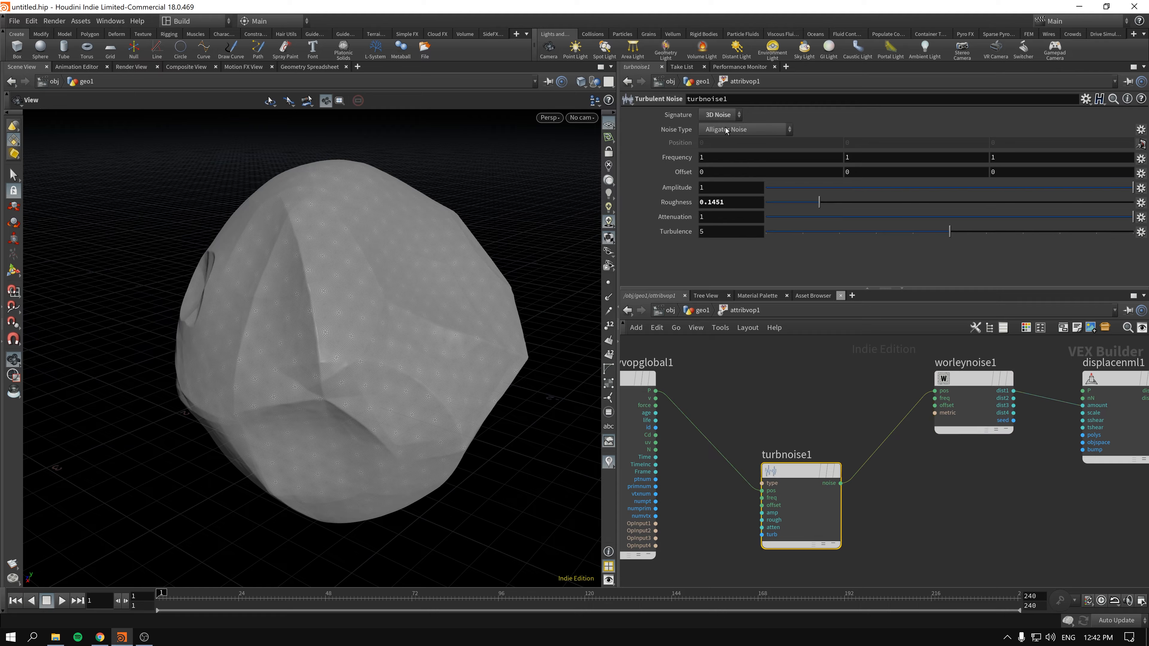
pyautogui.click(719, 114)
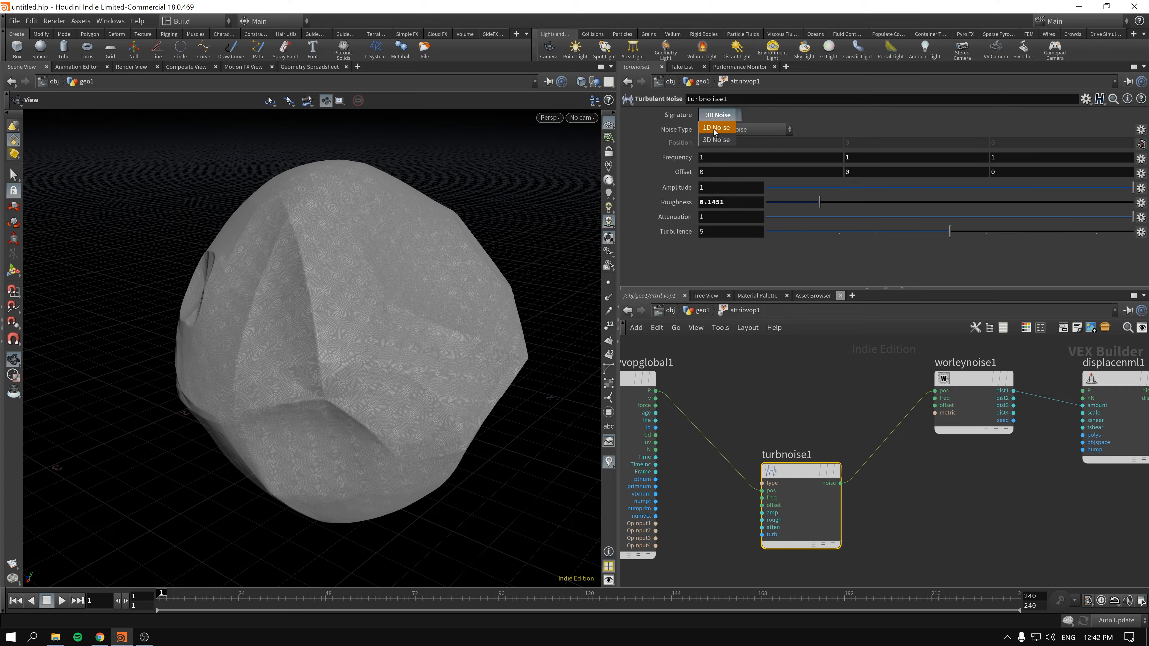
pyautogui.click(763, 128)
pyautogui.click(748, 155)
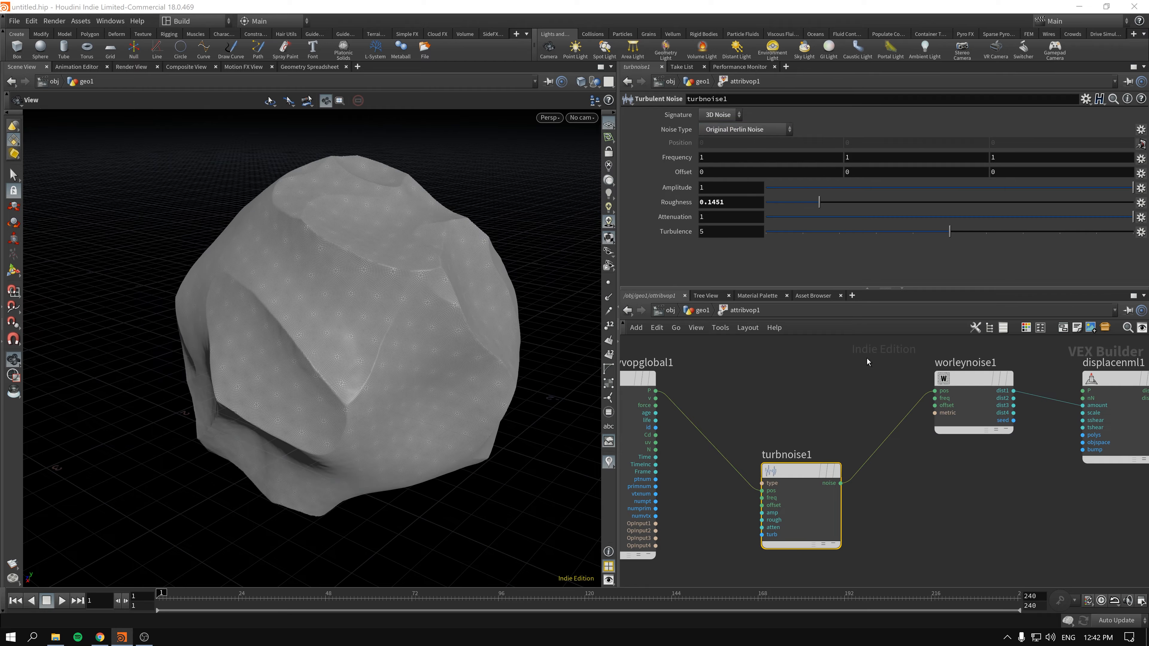
# - Raise the Turbulent Noise roughness to about 0.3358 for a more rugged rock surface
pyautogui.moveTo(847, 374); pyautogui.dragTo(1015, 452)
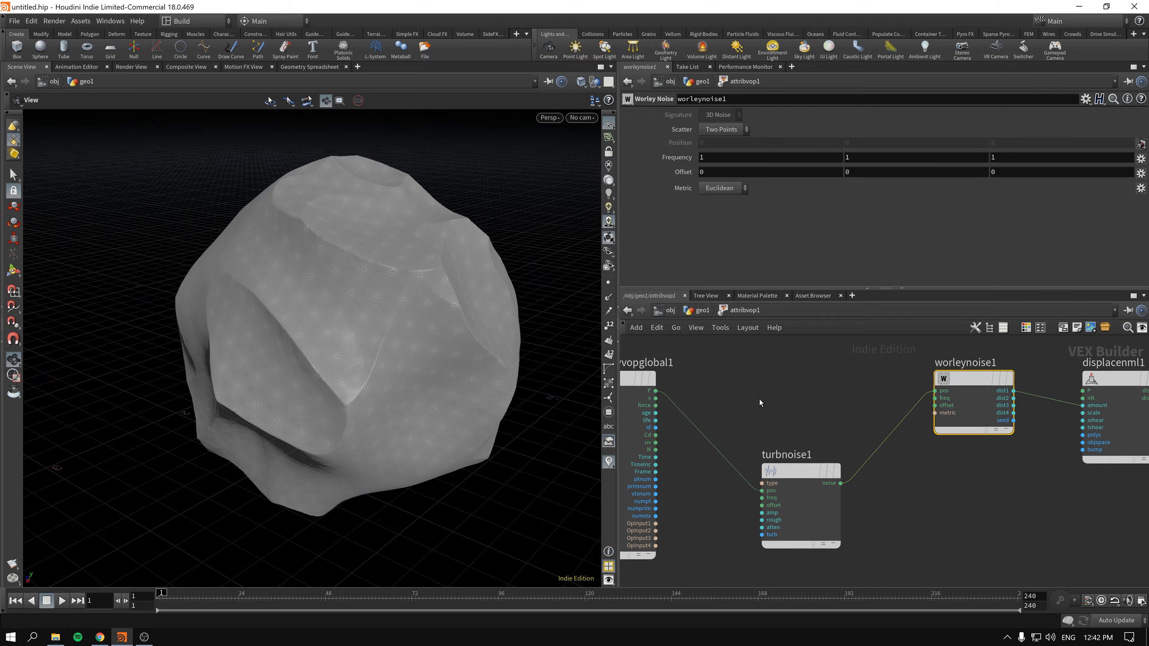
pyautogui.moveTo(760, 400); pyautogui.dragTo(881, 556)
pyautogui.click(944, 389)
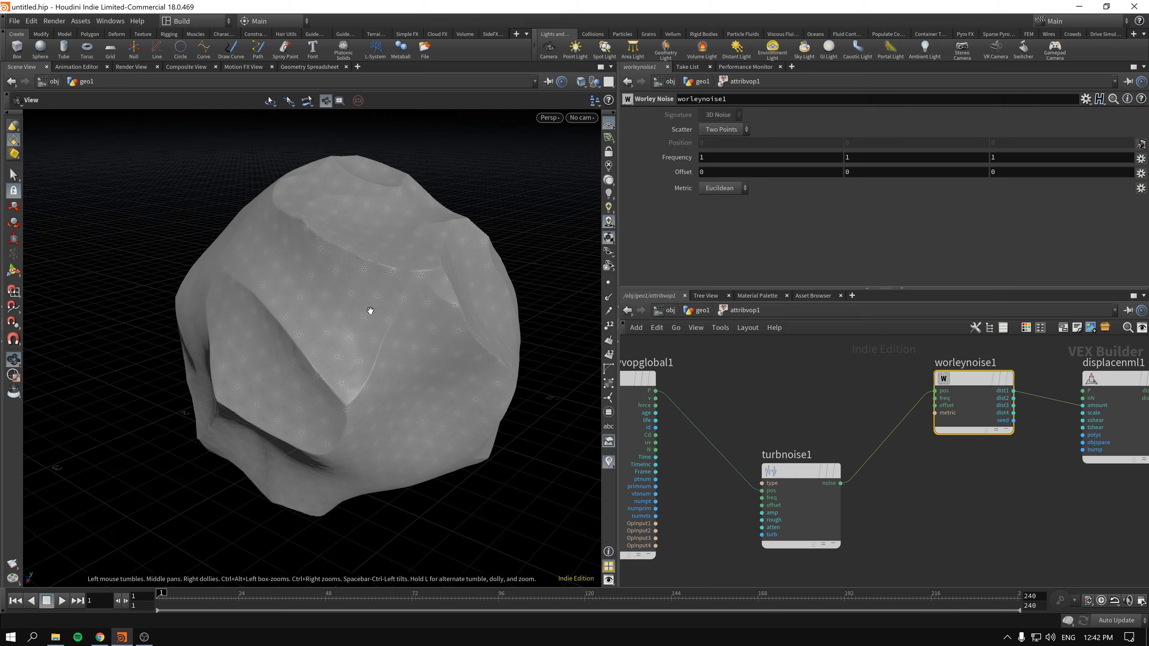
pyautogui.click(801, 473)
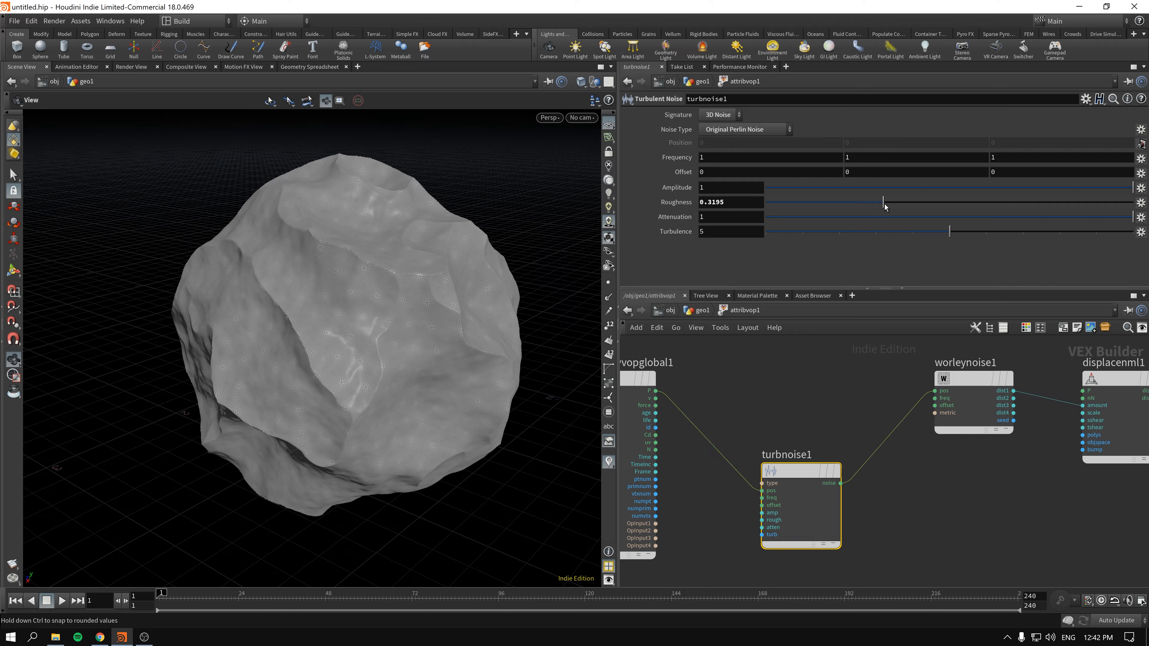
pyautogui.moveTo(938, 209); pyautogui.dragTo(1063, 210)
pyautogui.moveTo(882, 203)
pyautogui.mouseDown()
pyautogui.moveTo(868, 204)
pyautogui.moveTo(890, 202)
pyautogui.mouseUp()
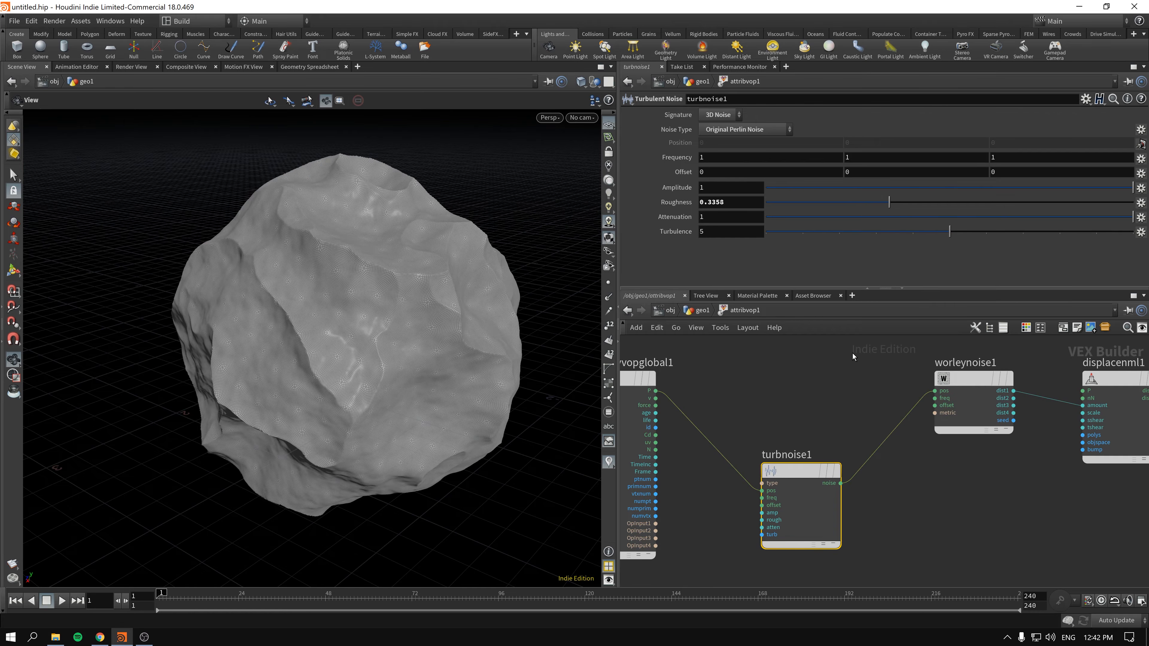
# - Set the Turbulent Noise turbulence to 8 and move the node slightly upward in the network
pyautogui.click(970, 380)
pyautogui.click(787, 479)
pyautogui.moveTo(787, 478); pyautogui.dragTo(780, 450)
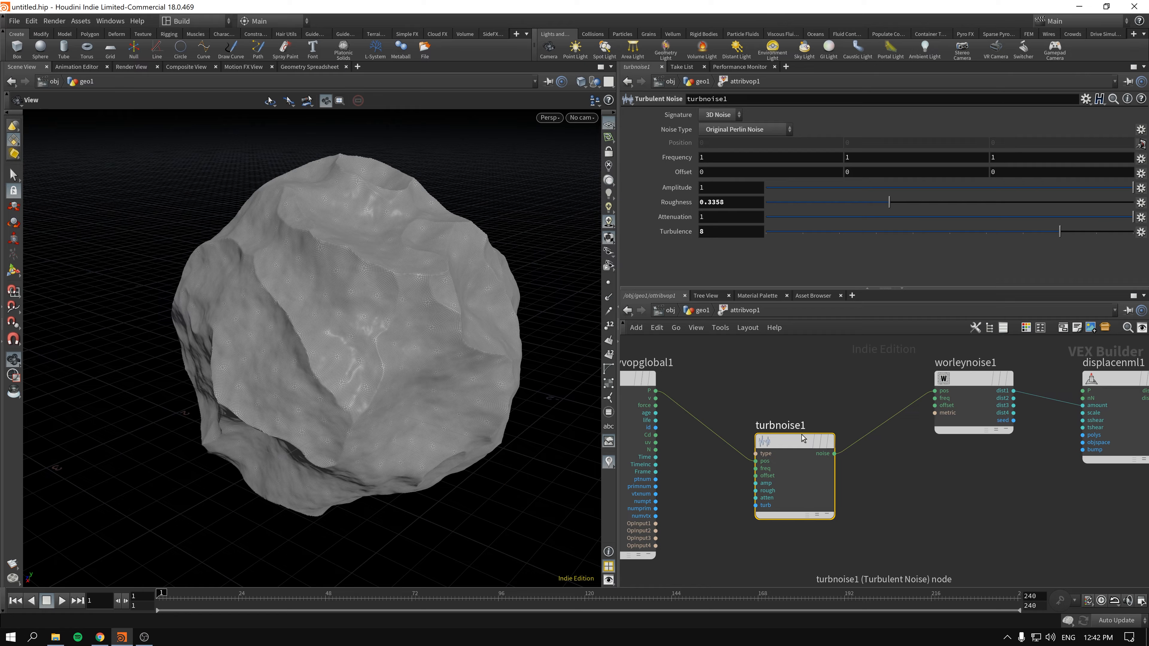
# - Connect the global position P directly to the Worley Noise position input, replacing the Turbulent Noise connection
pyautogui.moveTo(798, 442); pyautogui.dragTo(780, 471)
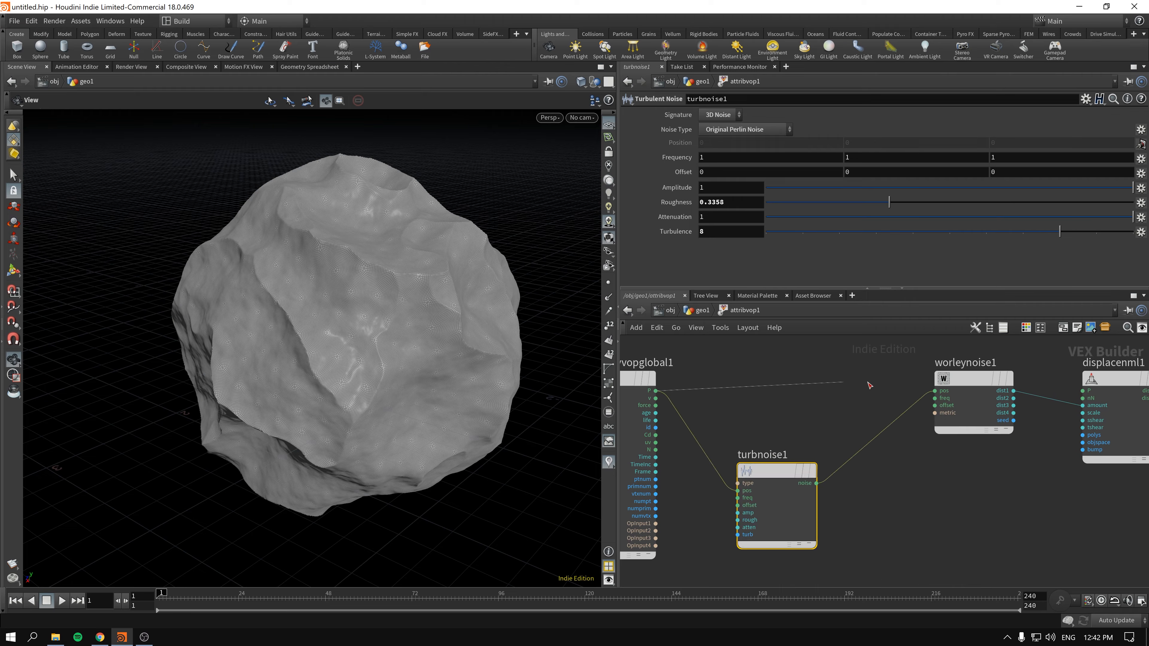
pyautogui.moveTo(653, 393); pyautogui.dragTo(934, 390)
pyautogui.moveTo(834, 434)
pyautogui.mouseDown(button='middle')
pyautogui.moveTo(811, 379)
pyautogui.moveTo(823, 452)
pyautogui.mouseUp(button='middle')
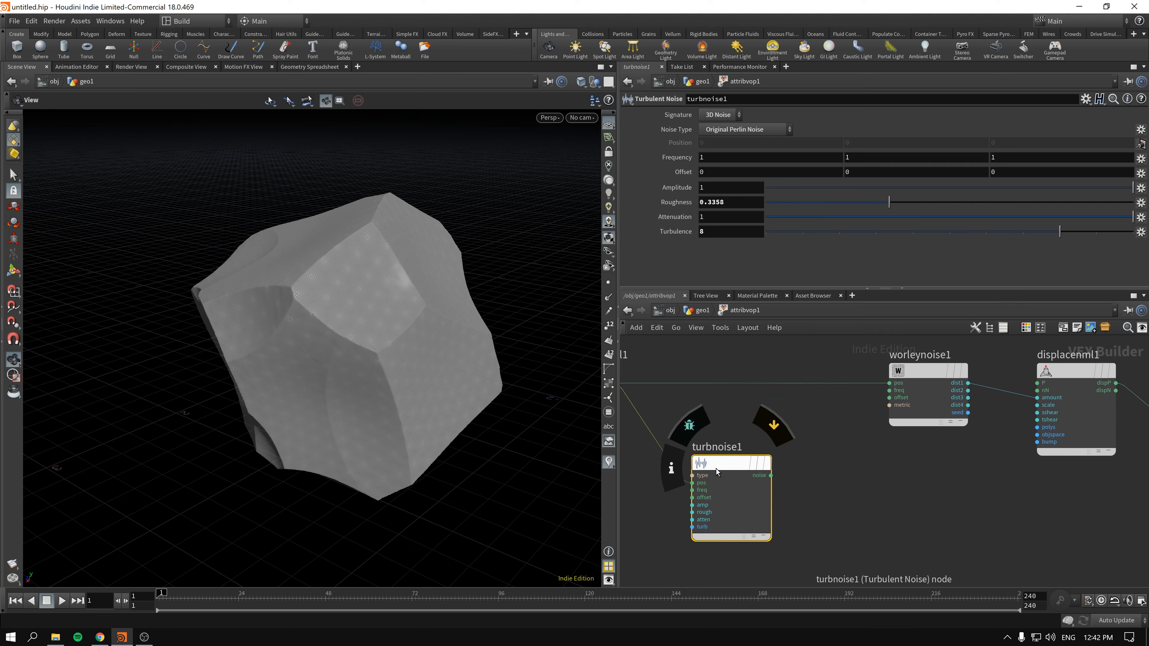
pyautogui.scroll(2, 851, 437)
# - Connect the Turbulent Noise output to the Worley Noise offset input
pyautogui.click(952, 359)
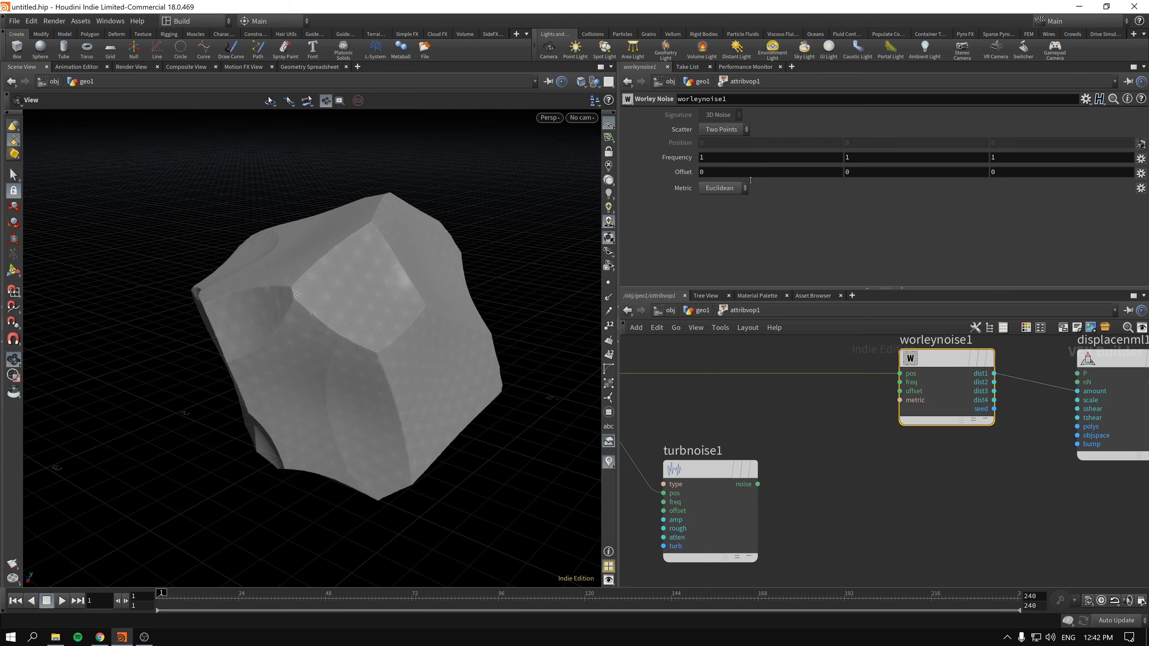
pyautogui.moveTo(715, 178)
pyautogui.mouseDown(button='middle')
pyautogui.moveTo(834, 174)
pyautogui.moveTo(693, 177)
pyautogui.mouseUp(button='middle')
pyautogui.click(758, 485)
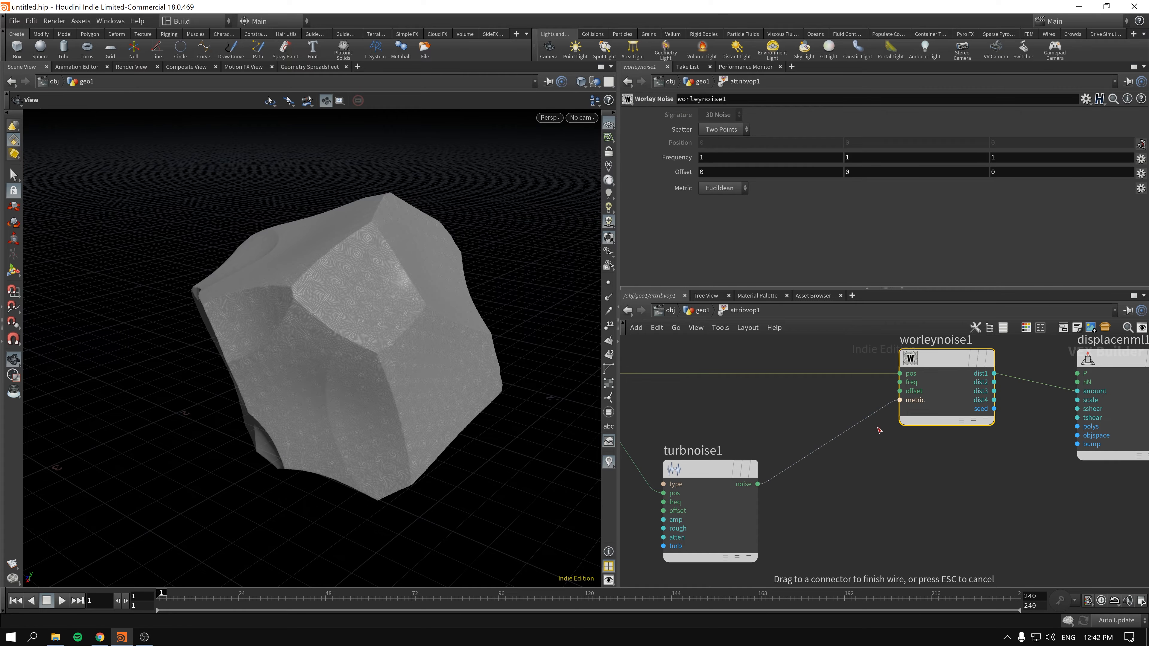
pyautogui.click(900, 391)
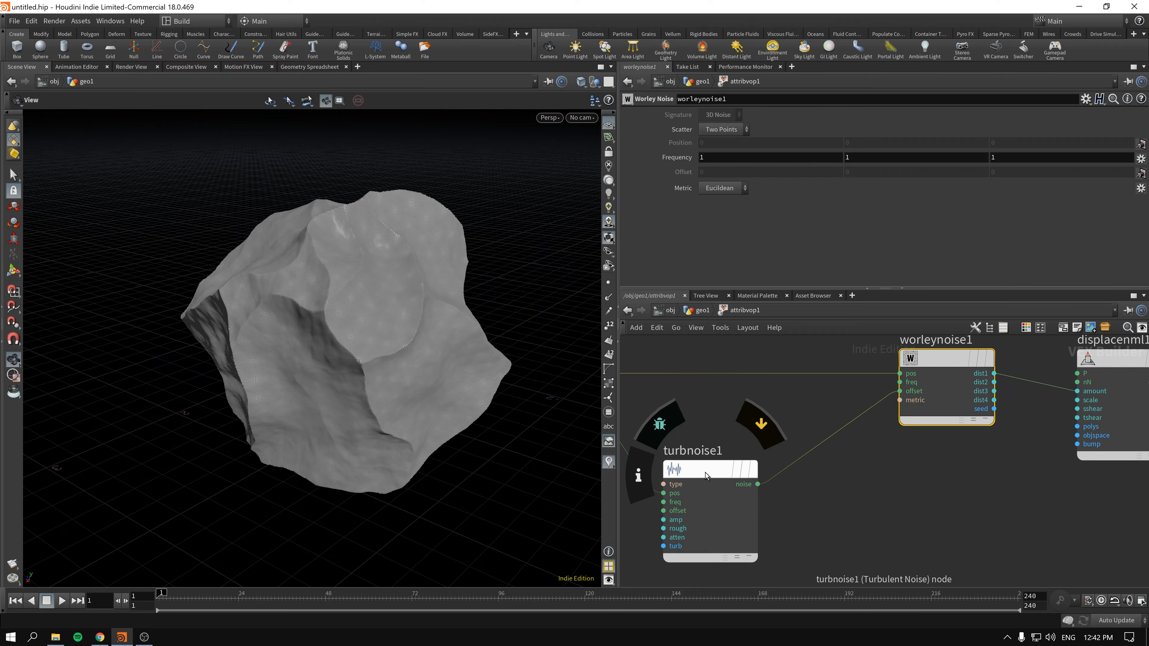
# - Move the Turbulent Noise node closer to the Worley Noise node and lower its roughness to about 0.2689
pyautogui.moveTo(704, 474); pyautogui.dragTo(771, 456)
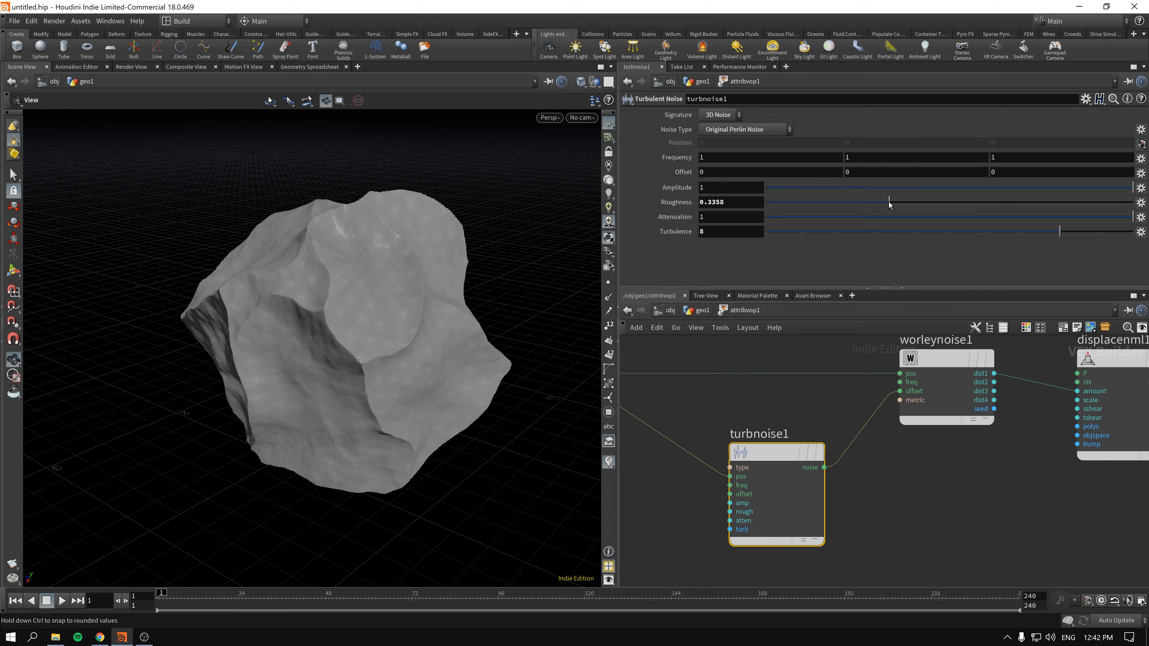
pyautogui.click(799, 212)
pyautogui.click(965, 210)
pyautogui.click(865, 203)
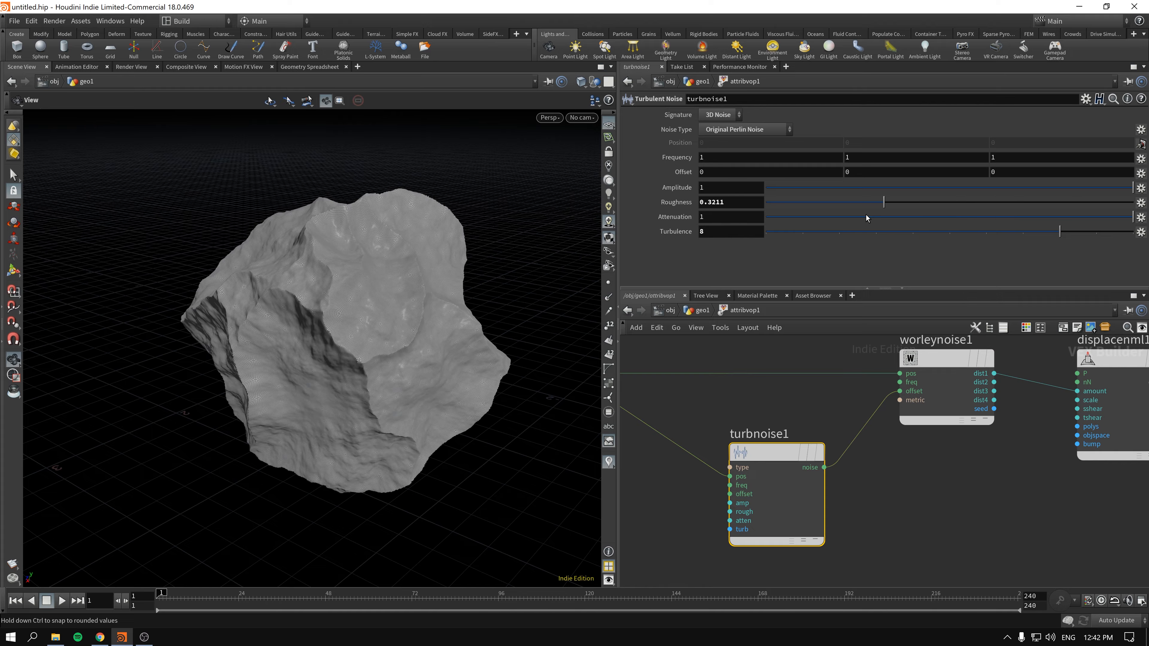
# - Adjust the Turbulent Noise to roughness 0.8557, turbulence 5 and amplitude -0.007
pyautogui.click(953, 187)
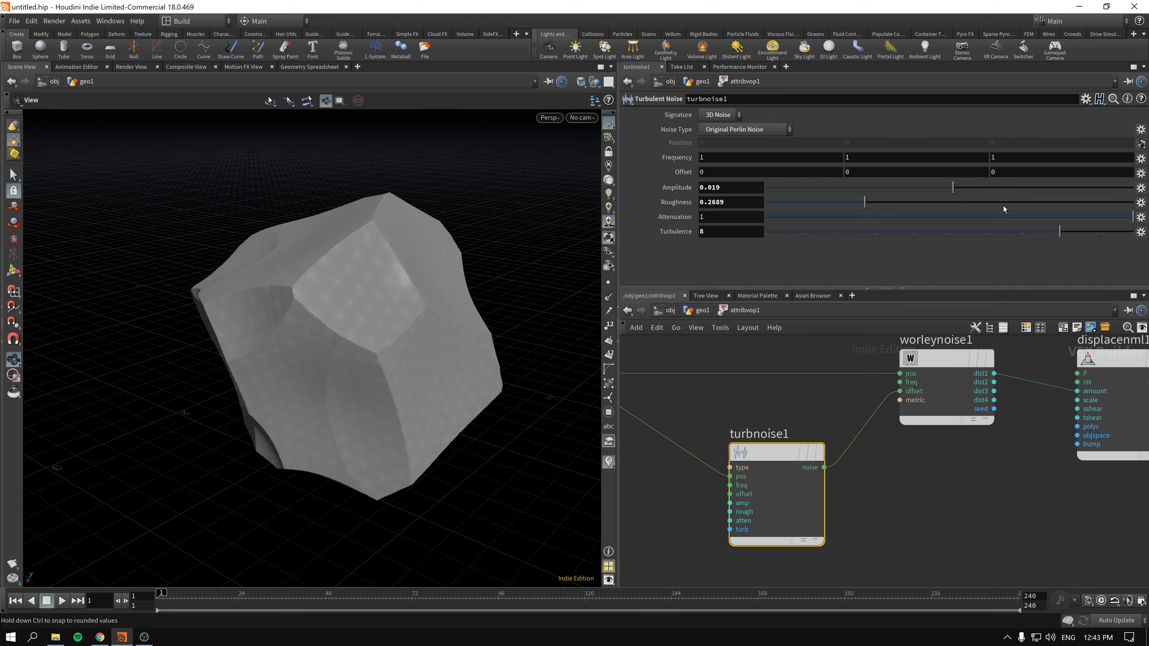
pyautogui.click(964, 187)
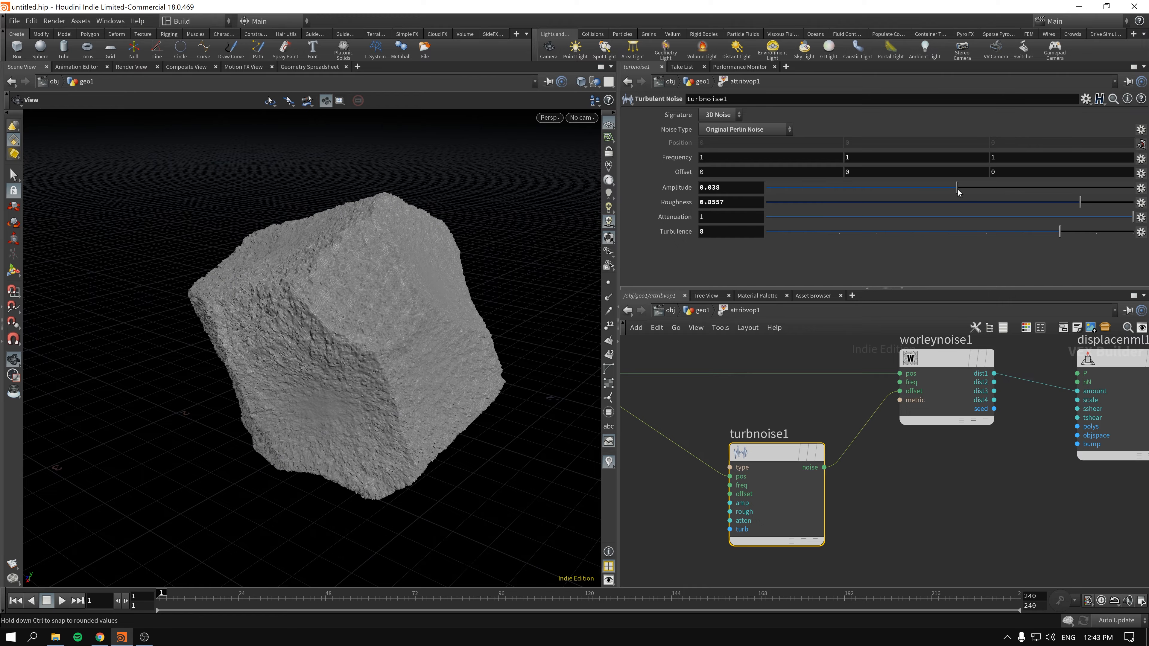
pyautogui.moveTo(958, 192); pyautogui.dragTo(949, 193)
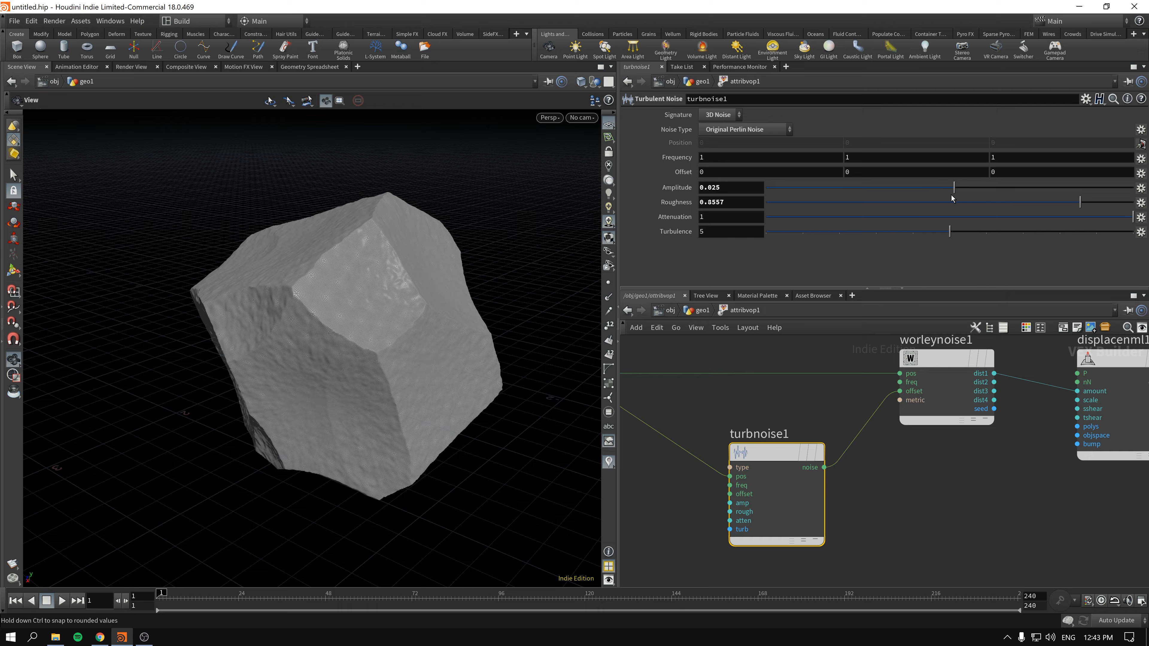
pyautogui.moveTo(978, 194)
pyautogui.mouseDown()
pyautogui.moveTo(993, 194)
pyautogui.moveTo(950, 198)
pyautogui.mouseUp()
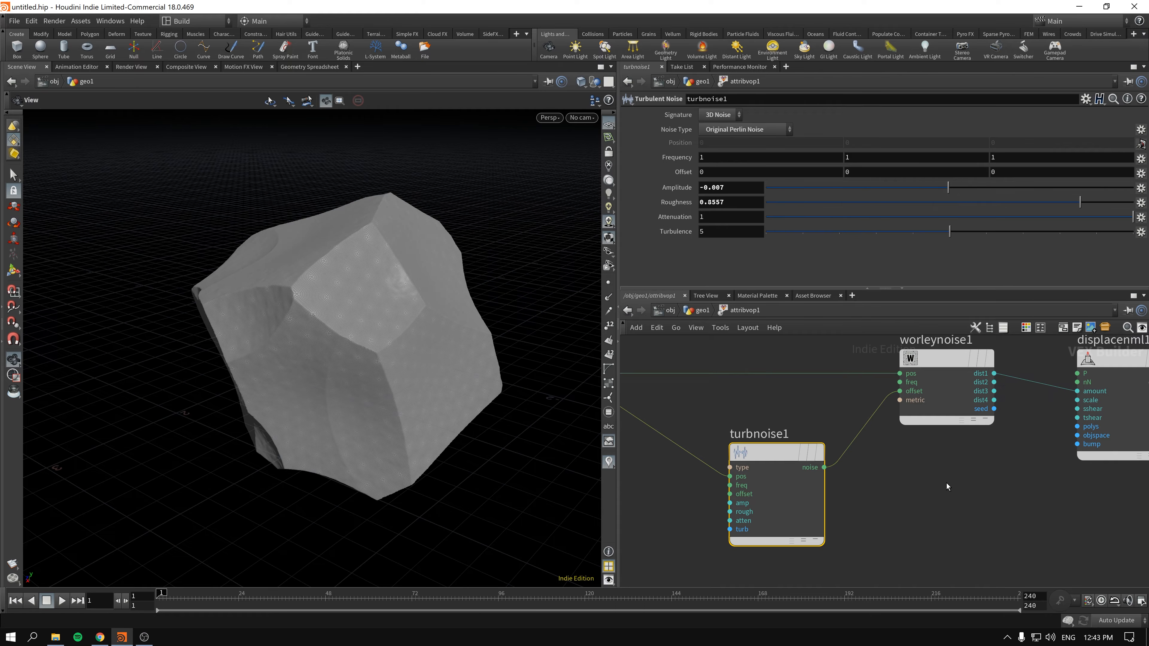
# - Reposition the geometry output node and delete the Turbulent Noise node from the network
pyautogui.scroll(-1, 946, 484)
pyautogui.moveTo(953, 484); pyautogui.dragTo(870, 449, button='middle')
pyautogui.moveTo(711, 425); pyautogui.dragTo(682, 427)
pyautogui.scroll(-1, 834, 451)
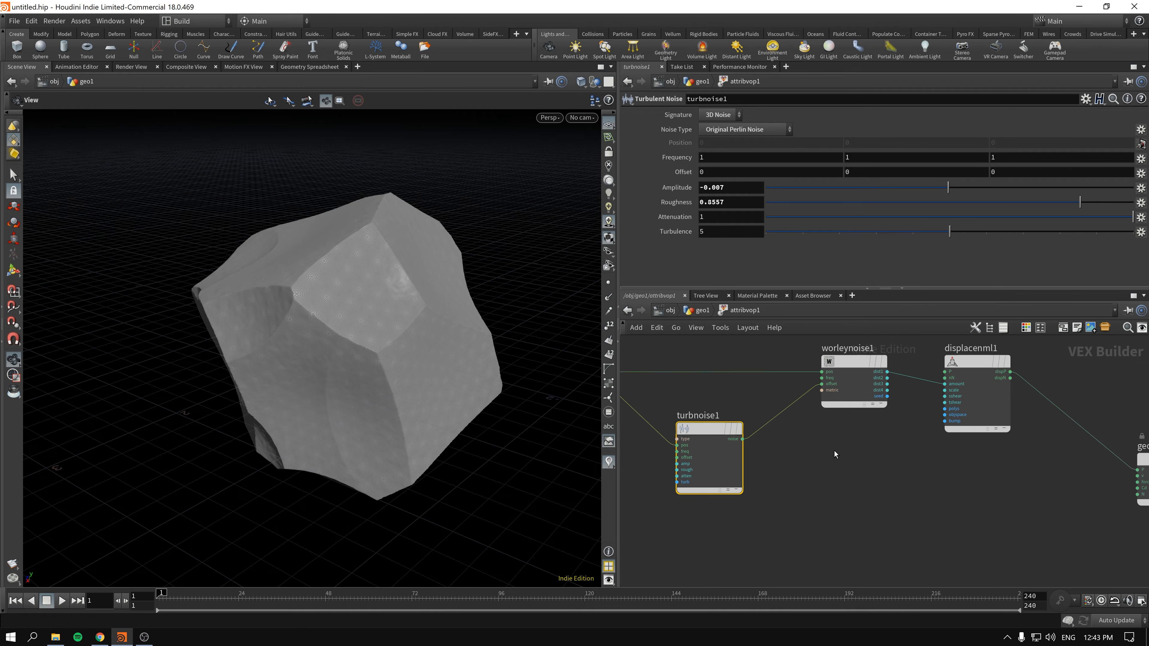
pyautogui.moveTo(835, 450); pyautogui.dragTo(828, 465, button='middle')
pyautogui.moveTo(987, 487); pyautogui.dragTo(840, 416, button='middle')
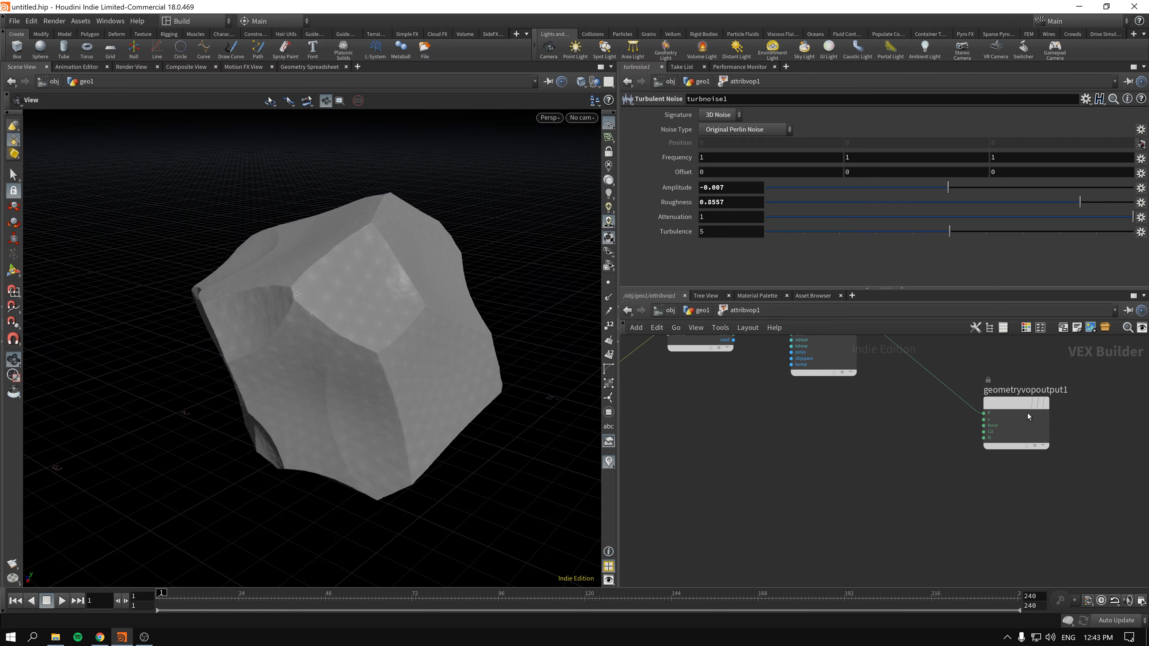
pyautogui.moveTo(1028, 413); pyautogui.dragTo(1019, 457, button='middle')
pyautogui.moveTo(784, 469); pyautogui.dragTo(871, 491, button='middle')
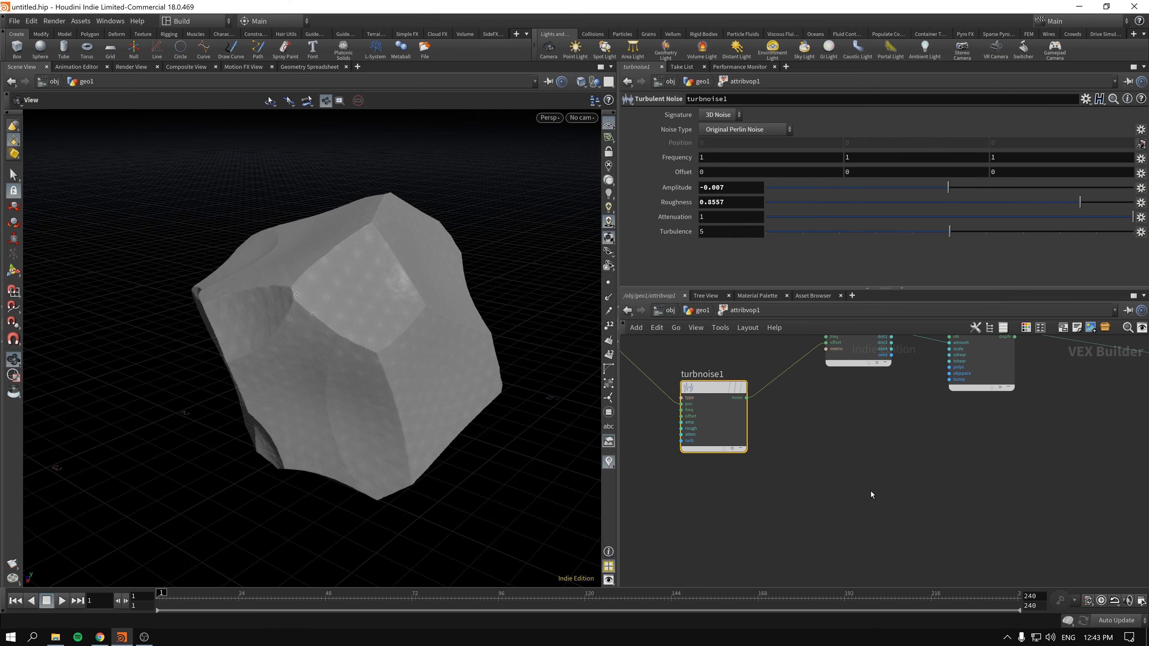
pyautogui.press('Delete')
# - Move the Worley Noise node farther from the displacement node and place a duplicate of it directly below
pyautogui.moveTo(859, 337); pyautogui.dragTo(862, 421, button='middle')
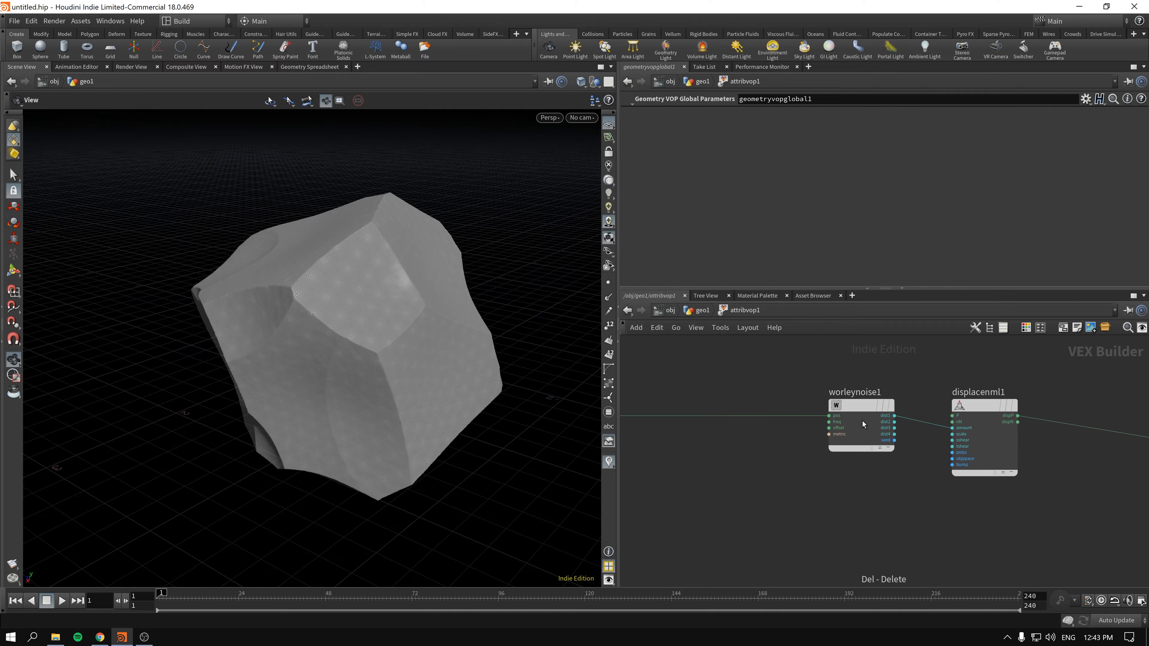
pyautogui.moveTo(861, 412); pyautogui.dragTo(754, 407)
pyautogui.moveTo(703, 497); pyautogui.dragTo(753, 437, button='middle')
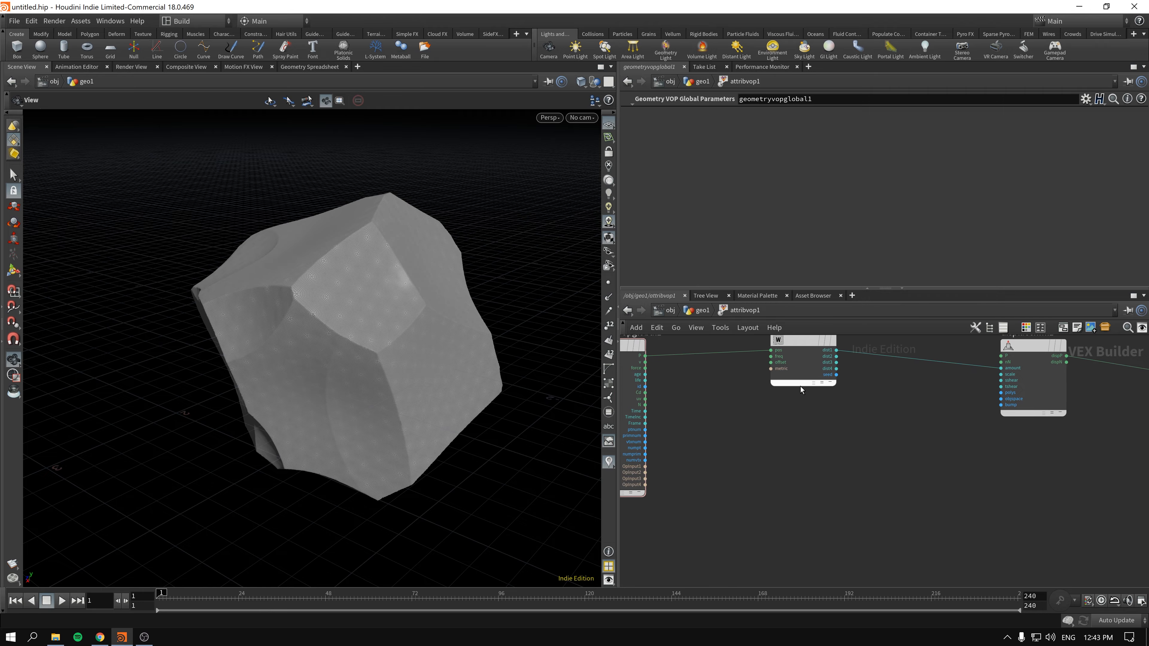
pyautogui.keyDown('alt'); pyautogui.moveTo(796, 354); pyautogui.dragTo(790, 454); pyautogui.keyUp('alt')
# - Add a Subtract node between the duplicated Worley Noise node and the displacement node
pyautogui.press('Tab')
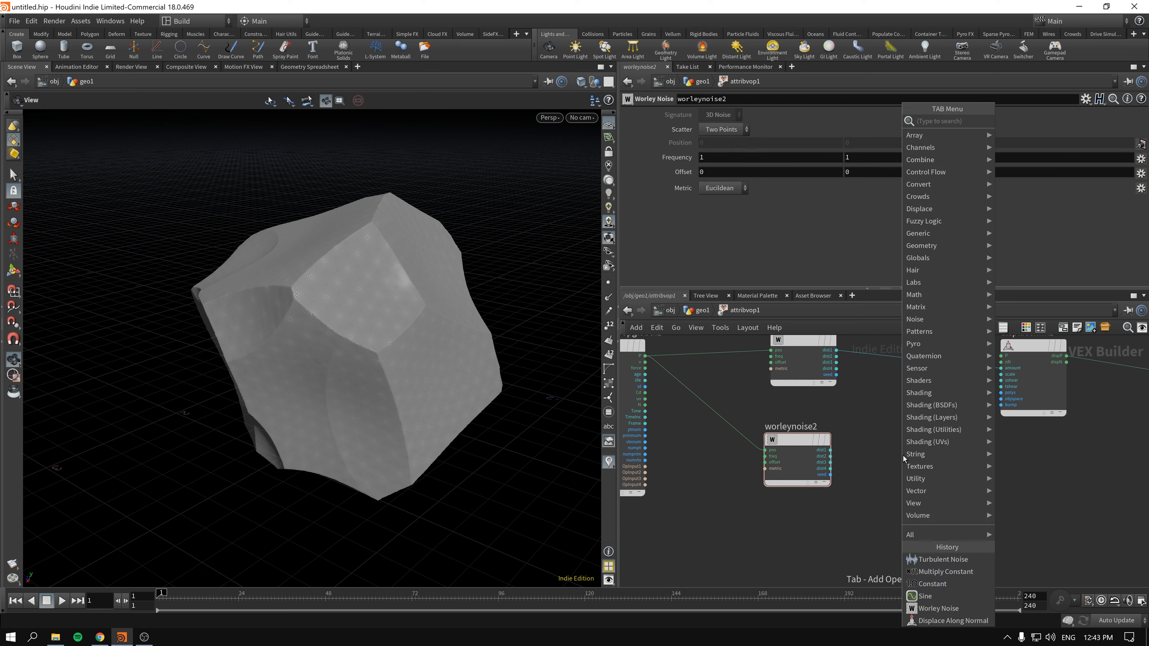
pyautogui.write('sub')
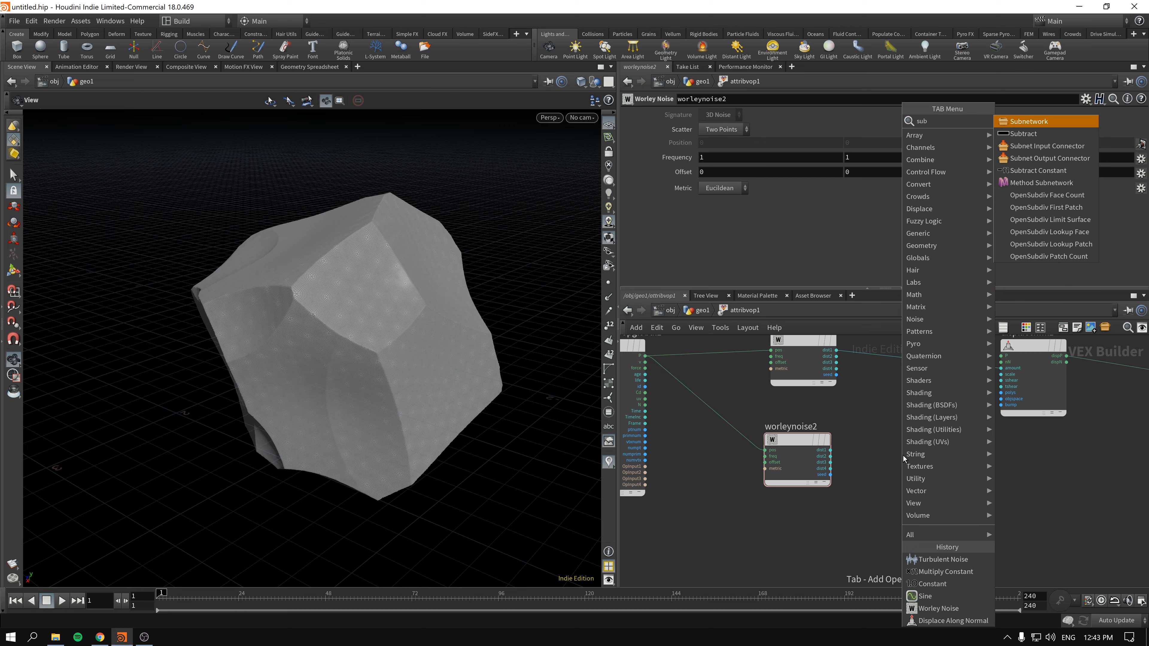
pyautogui.press('Down')
pyautogui.press('Return')
pyautogui.click(923, 435)
pyautogui.scroll(2, 886, 467)
pyautogui.scroll(-1, 957, 483)
pyautogui.moveTo(957, 484); pyautogui.dragTo(850, 519, button='middle')
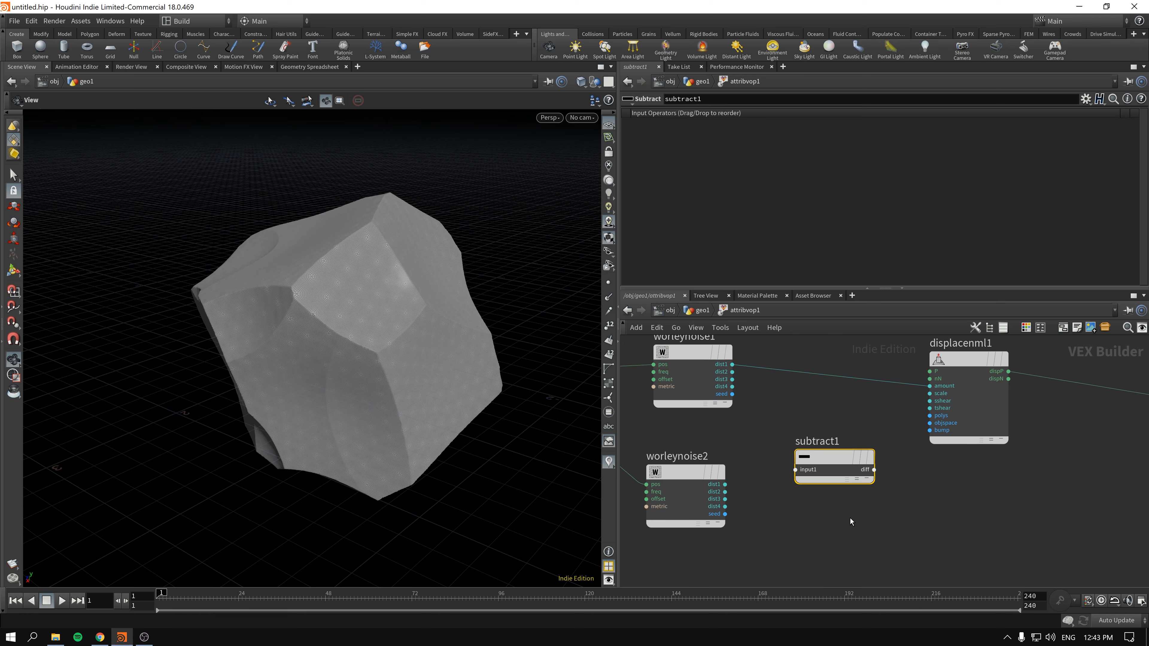
# - Subtract the second Worley Noise's dist1 from its dist2 and feed the difference into the displacement amount
pyautogui.moveTo(725, 492); pyautogui.dragTo(929, 387)
pyautogui.moveTo(725, 485); pyautogui.dragTo(930, 387)
pyautogui.moveTo(725, 492); pyautogui.dragTo(795, 470)
pyautogui.moveTo(725, 484); pyautogui.dragTo(932, 386)
pyautogui.moveTo(308, 346); pyautogui.dragTo(467, 362)
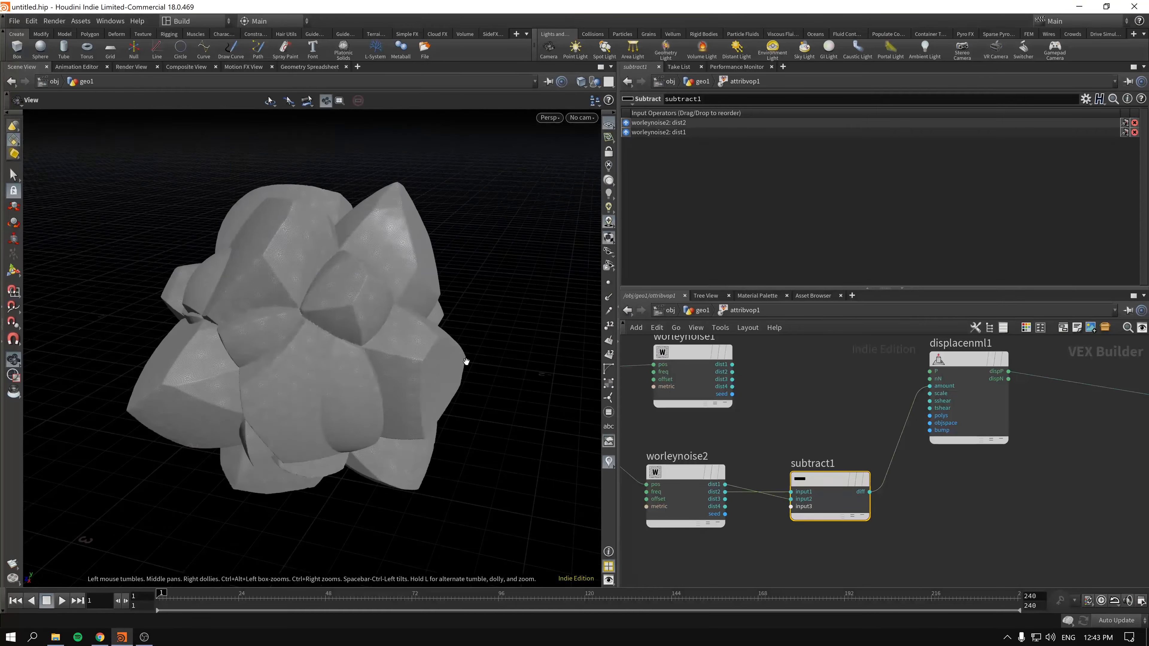
# - Connect the first Worley Noise's dist1 output back to the displacement amount and move the displacement node farther away
pyautogui.click(687, 356)
pyautogui.moveTo(945, 442); pyautogui.dragTo(979, 463)
pyautogui.moveTo(861, 385); pyautogui.dragTo(843, 404, button='middle')
pyautogui.moveTo(714, 385); pyautogui.dragTo(950, 429)
pyautogui.moveTo(981, 397); pyautogui.dragTo(1073, 378)
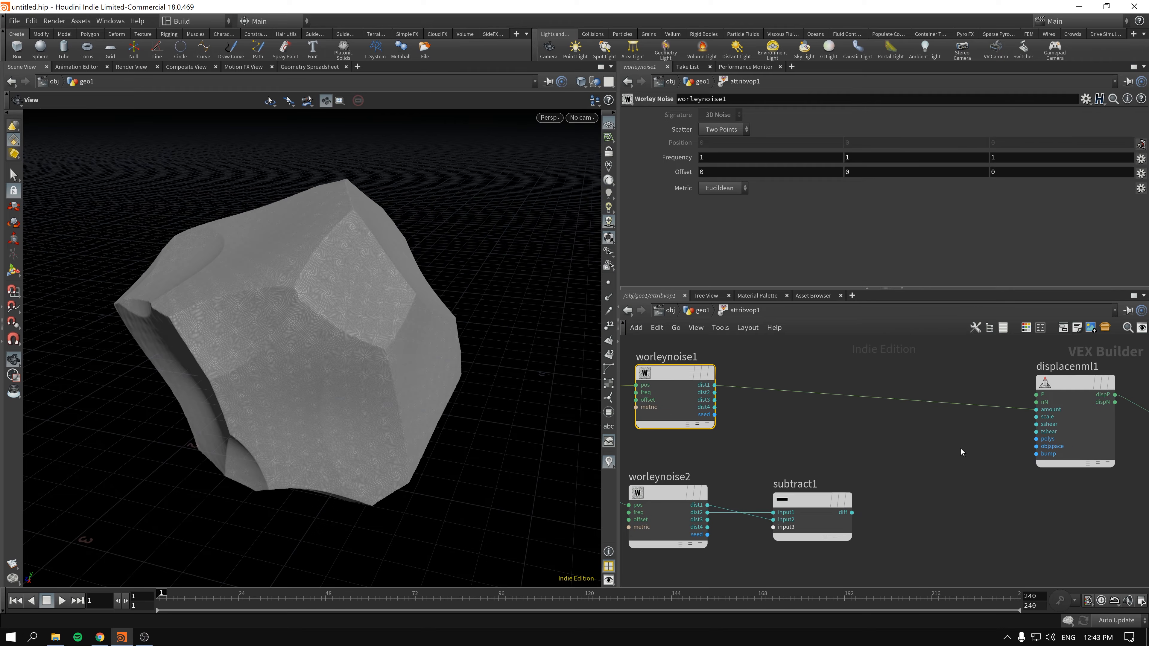
# - Add a Multiply Constant node after the Subtract node and connect the subtracted difference to its input
pyautogui.moveTo(906, 476); pyautogui.dragTo(862, 458, button='middle')
pyautogui.scroll(-2, 862, 458)
pyautogui.press('Tab')
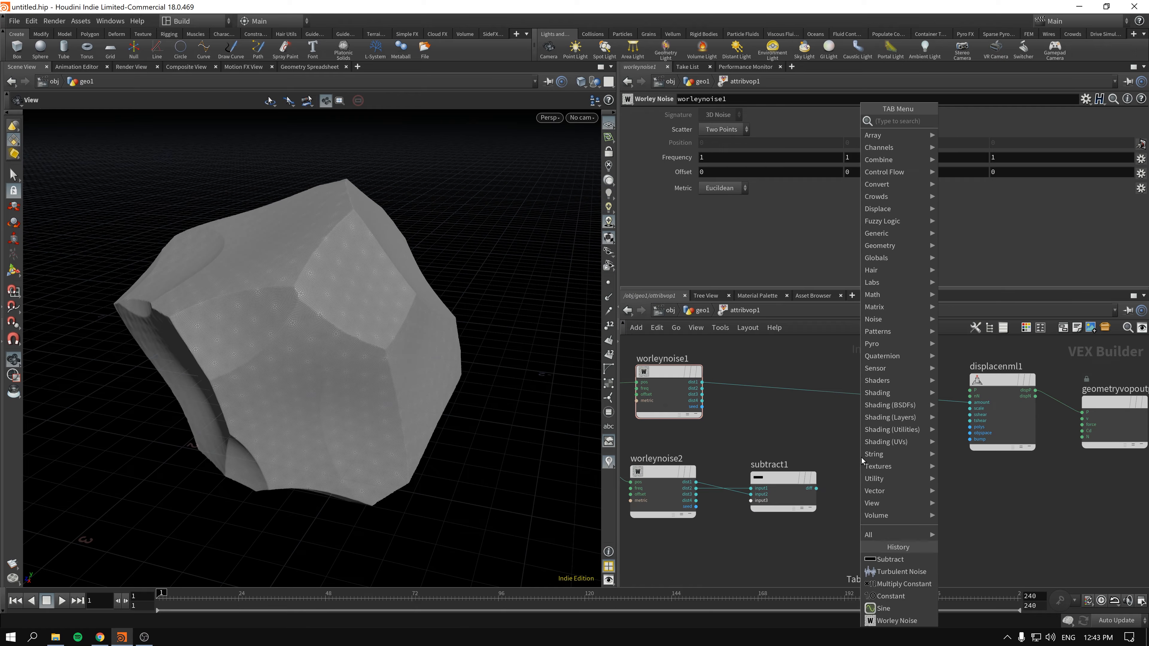
pyautogui.write('mul')
pyautogui.press('Down')
pyautogui.press('Down')
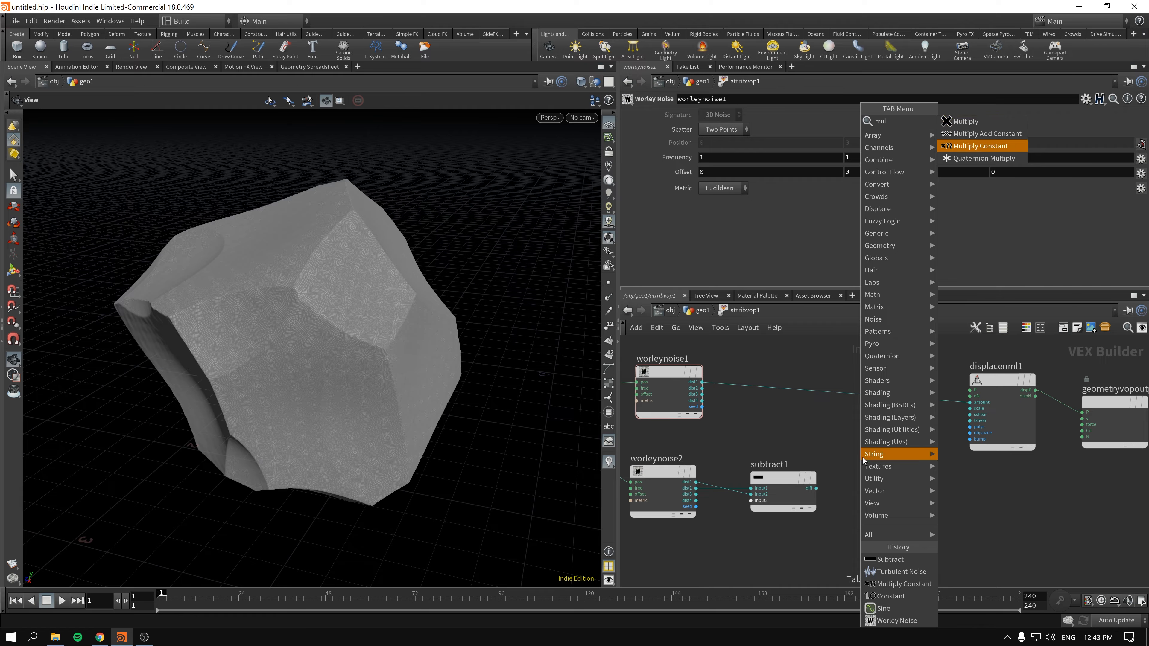
pyautogui.press('Return')
pyautogui.click(889, 474)
pyautogui.scroll(3, 807, 501)
pyautogui.moveTo(820, 483); pyautogui.dragTo(907, 472)
pyautogui.moveTo(912, 471); pyautogui.dragTo(893, 477)
# - Move the displacement and geometry output nodes together farther from the Multiply Constant node
pyautogui.scroll(-1, 936, 404)
pyautogui.moveTo(1072, 376); pyautogui.dragTo(941, 393, button='middle')
pyautogui.moveTo(937, 488); pyautogui.dragTo(1057, 402)
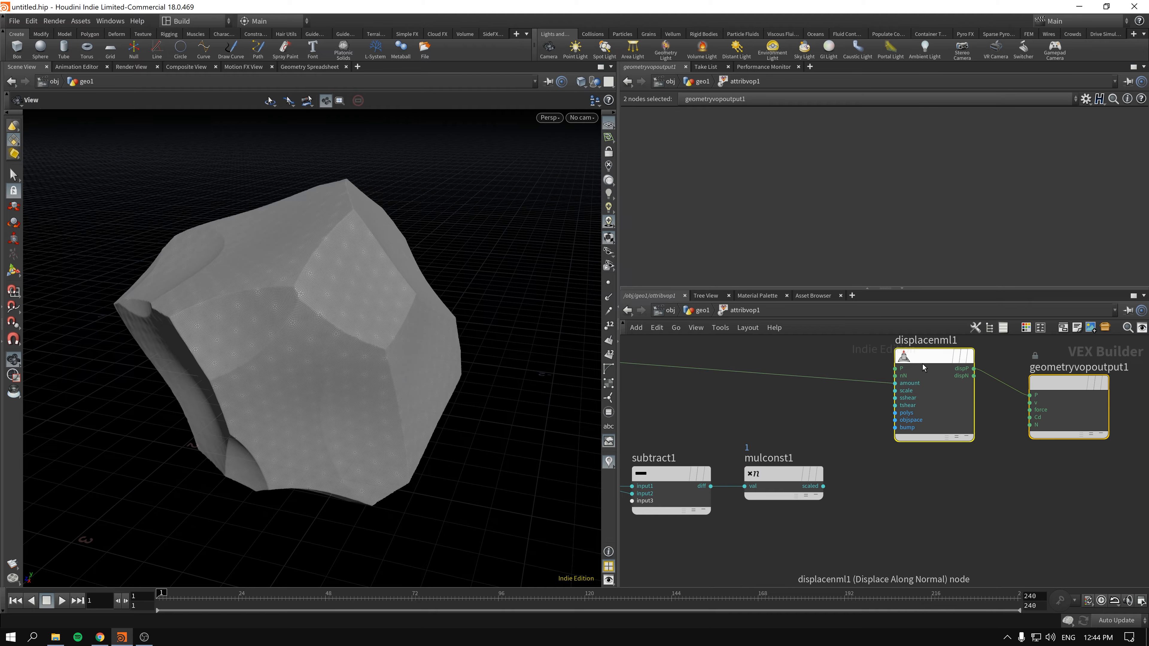
pyautogui.scroll(-3, 924, 365)
pyautogui.moveTo(951, 459); pyautogui.dragTo(868, 485, button='middle')
pyautogui.moveTo(843, 392); pyautogui.dragTo(971, 397)
# - Insert an Add node into the connection between the first Worley Noise's dist1 and the displacement amount
pyautogui.click(820, 428)
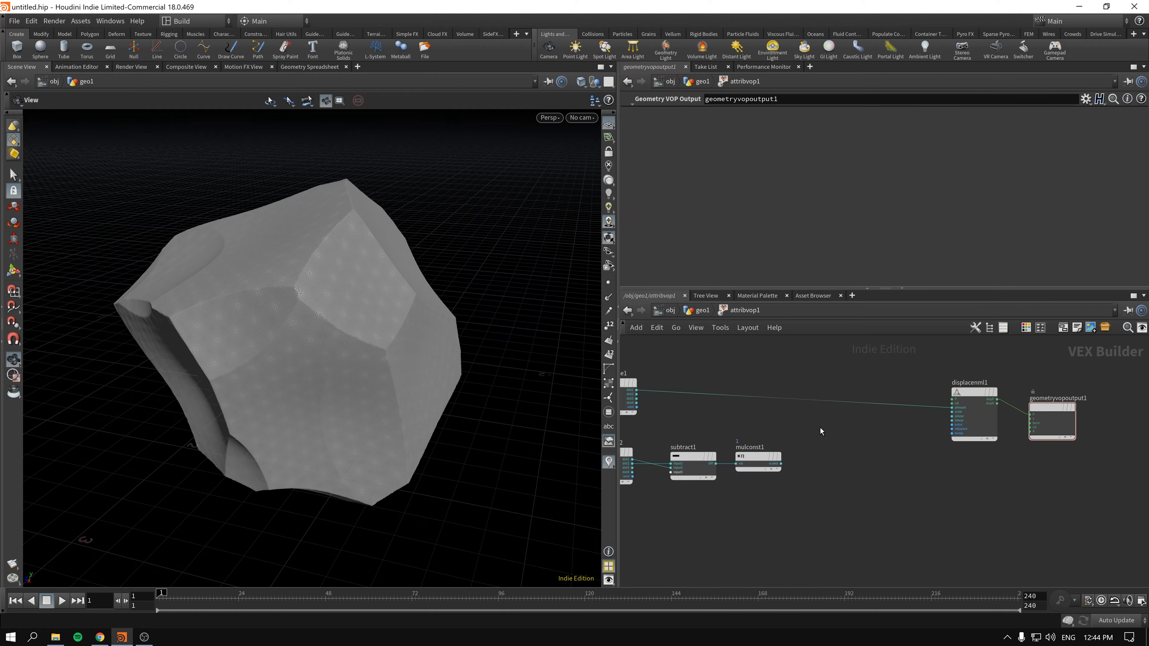
pyautogui.press('Tab')
pyautogui.write('add')
pyautogui.press('Return')
pyautogui.click(838, 432)
pyautogui.moveTo(834, 435); pyautogui.dragTo(842, 404)
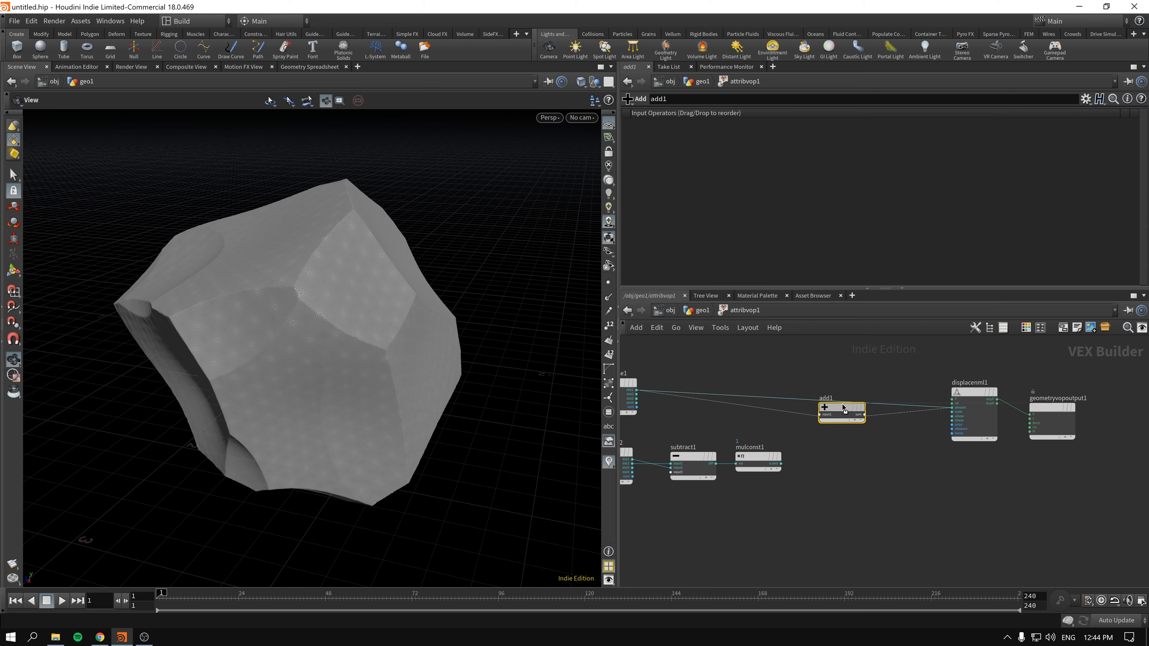
# - Connect the Multiply Constant's output to the Add node's second input and set its multiplier to about 0.1385
pyautogui.scroll(2, 801, 440)
pyautogui.moveTo(818, 455); pyautogui.dragTo(875, 392)
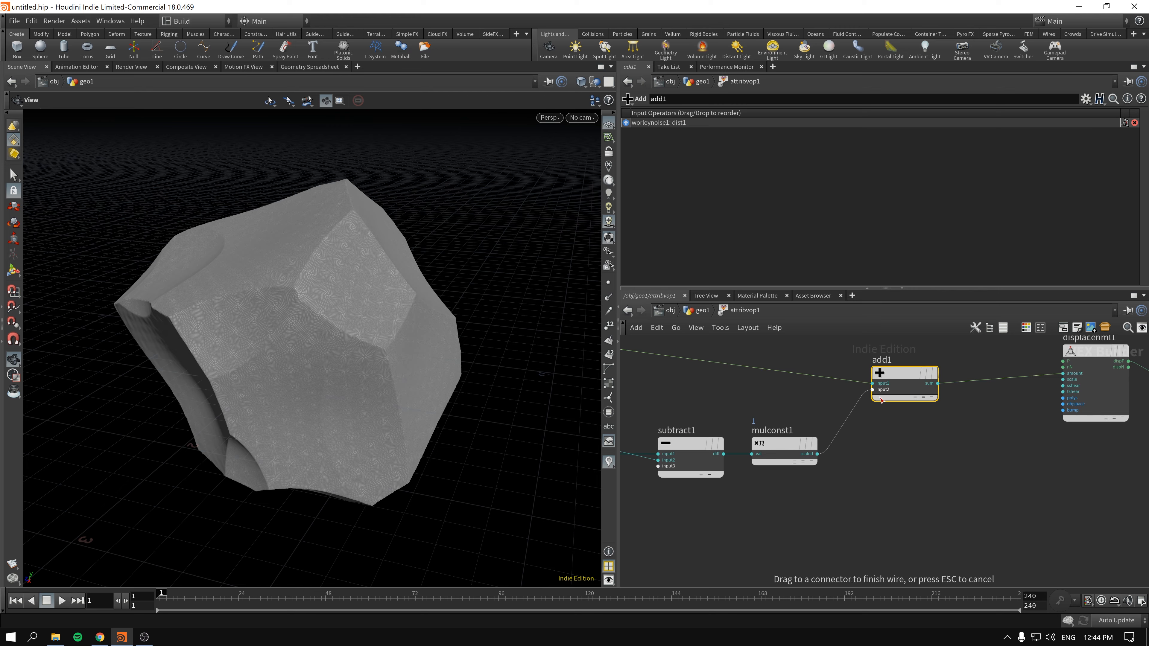
pyautogui.moveTo(868, 490); pyautogui.dragTo(932, 481, button='middle')
pyautogui.moveTo(826, 421); pyautogui.dragTo(855, 395)
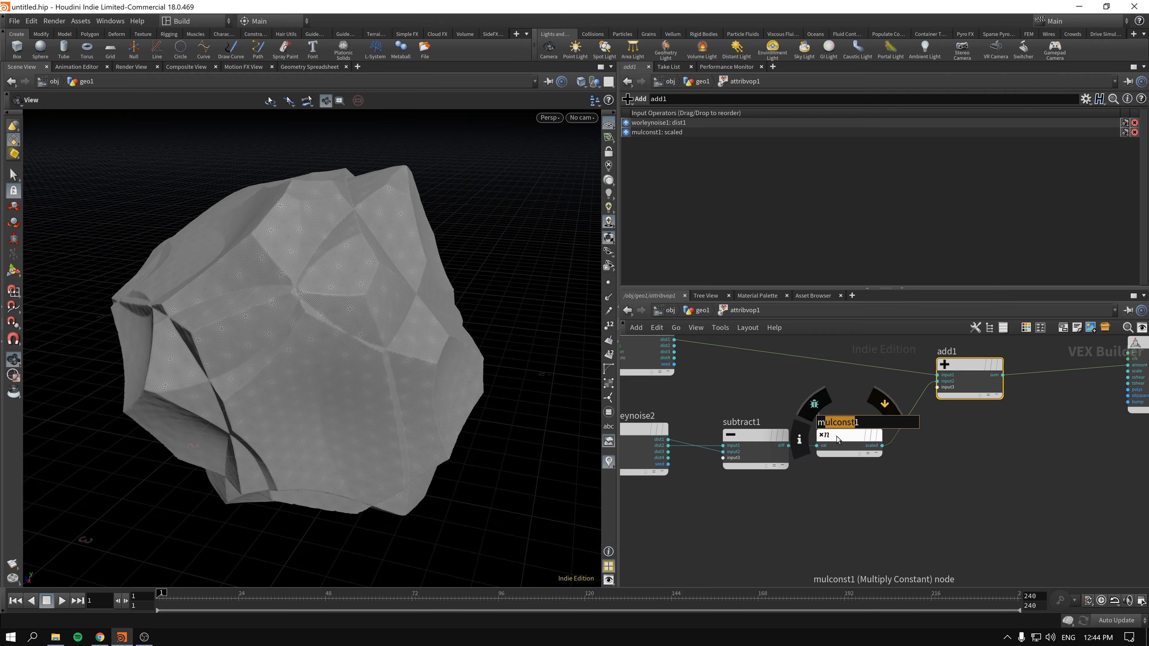
pyautogui.click(850, 436)
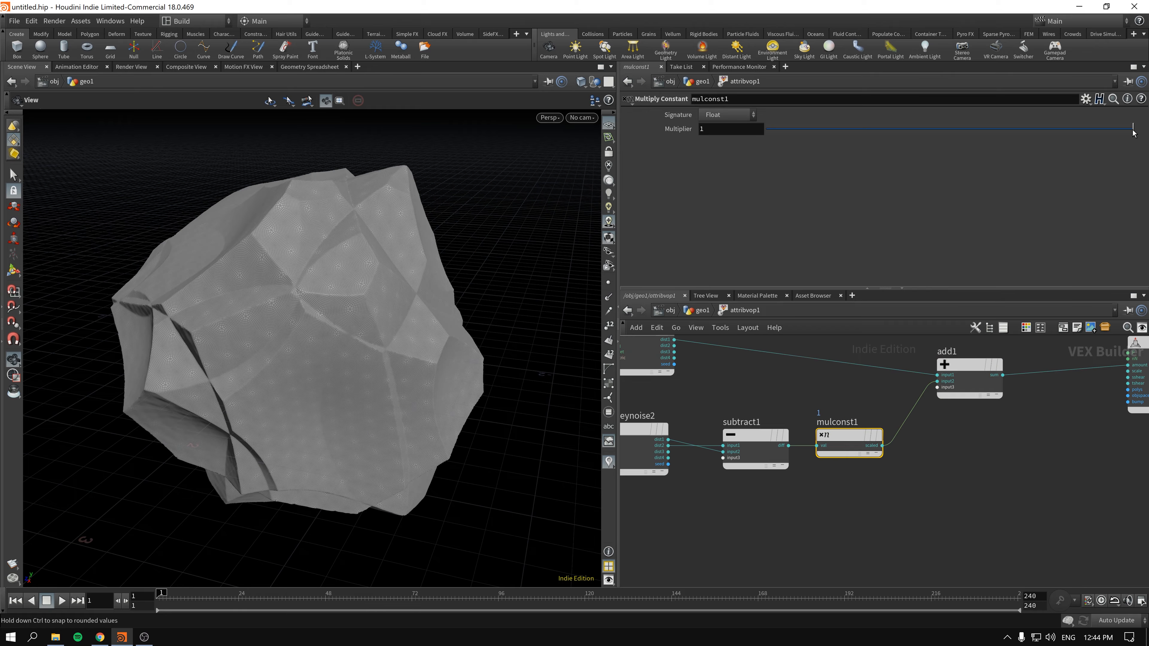
pyautogui.moveTo(1134, 132); pyautogui.dragTo(818, 145)
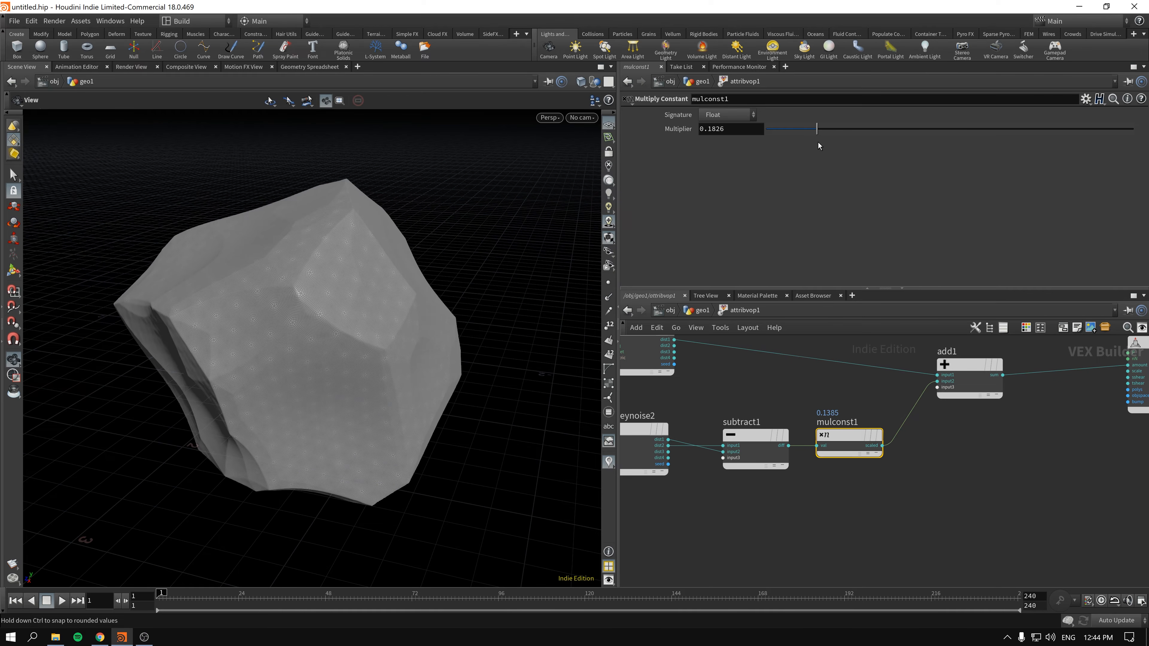
# - Set the second Worley Noise's frequency to 1.4 and its offset to 0.8 on all three axes
pyautogui.moveTo(713, 400); pyautogui.dragTo(872, 400, button='middle')
pyautogui.click(785, 430)
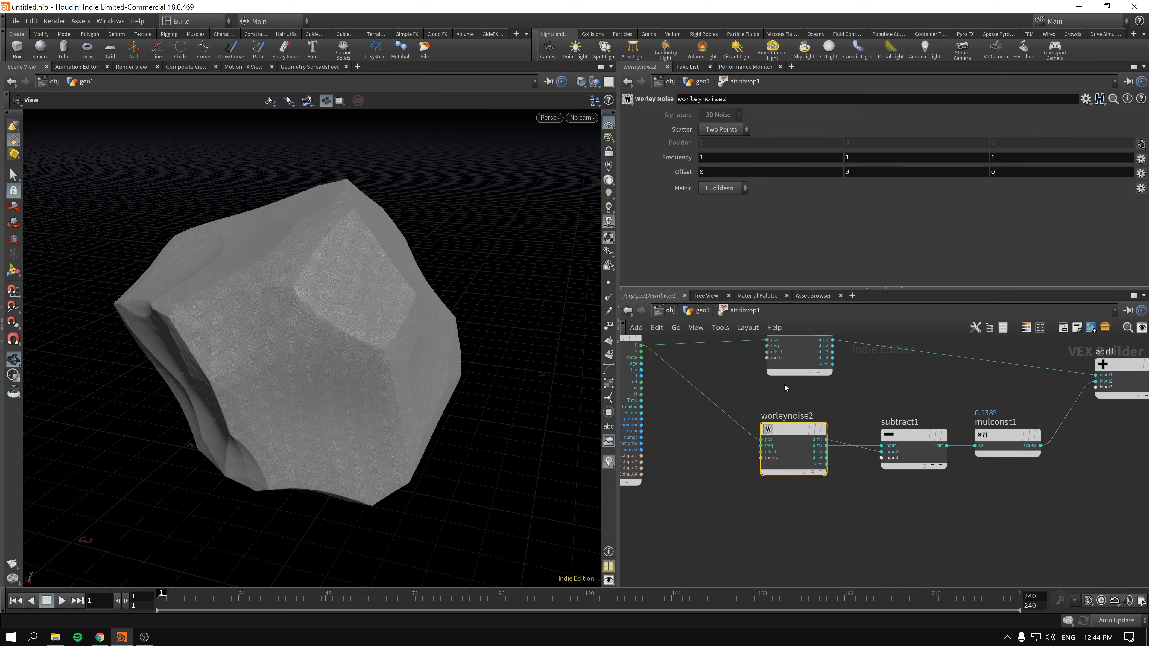
pyautogui.moveTo(663, 157); pyautogui.dragTo(706, 173, button='middle')
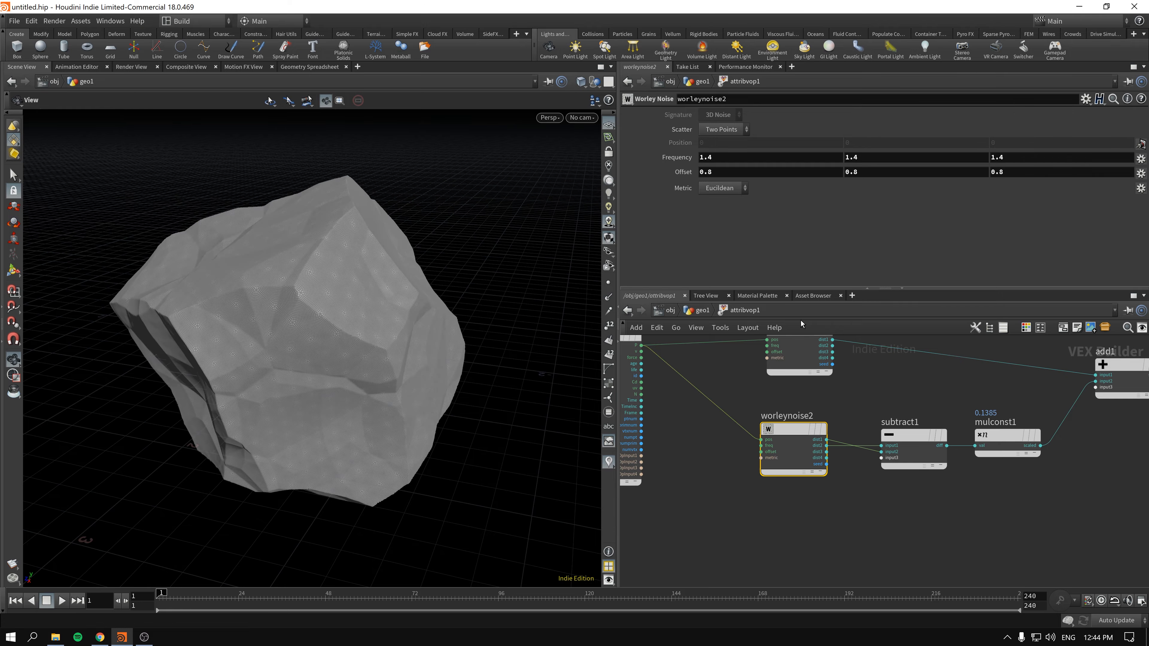
# - Adjust the Multiply Constant's multiplier to about 0.1443
pyautogui.moveTo(1126, 366); pyautogui.dragTo(946, 399, button='middle')
pyautogui.click(946, 399)
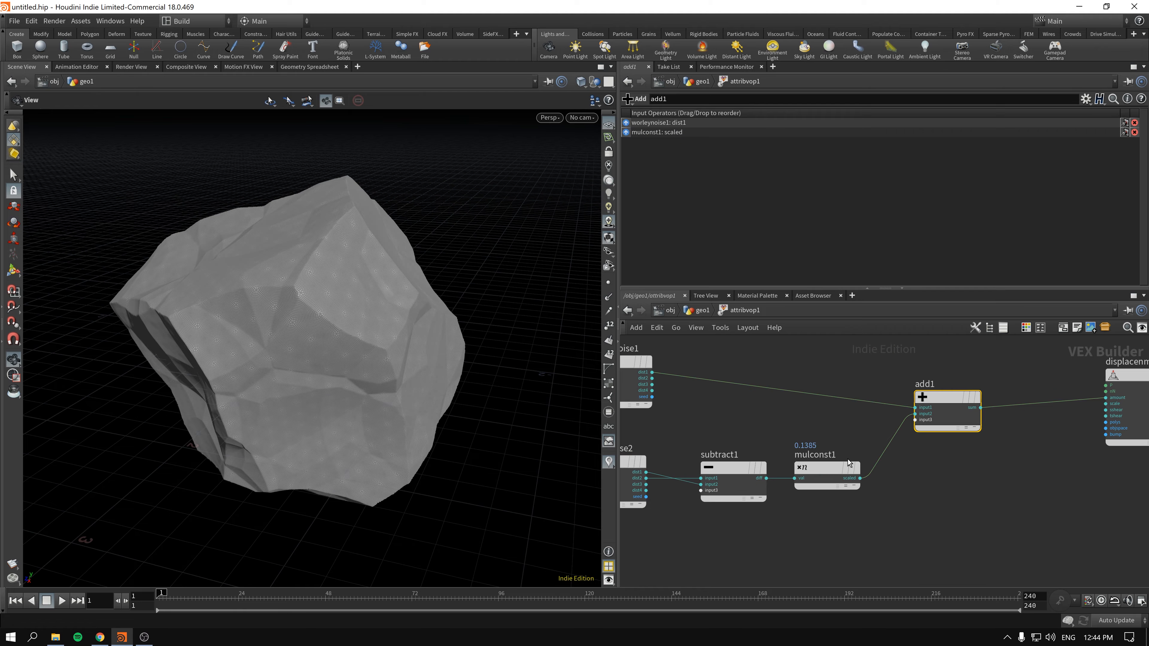
pyautogui.click(837, 468)
pyautogui.moveTo(798, 133)
pyautogui.mouseDown()
pyautogui.moveTo(890, 131)
pyautogui.moveTo(751, 134)
pyautogui.moveTo(821, 135)
pyautogui.mouseUp()
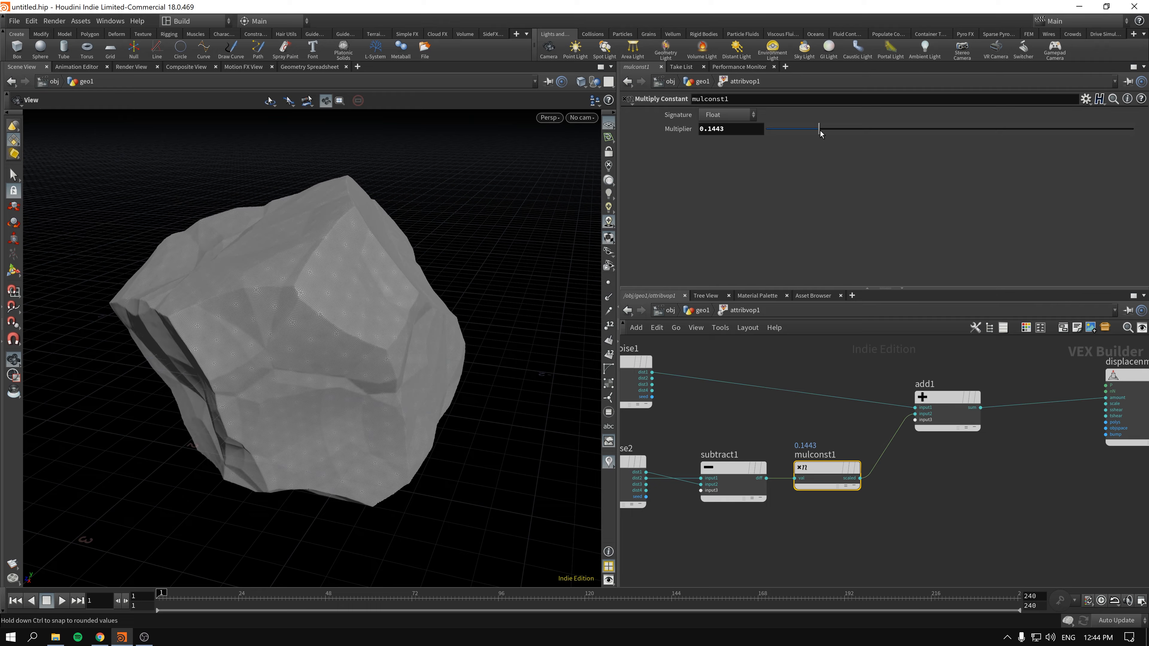
# - Try inverting the scaled noise by inserting a Negate node between the Multiply Constant and Add nodes
pyautogui.moveTo(900, 455); pyautogui.dragTo(856, 434, button='middle')
pyautogui.moveTo(895, 376); pyautogui.dragTo(914, 360)
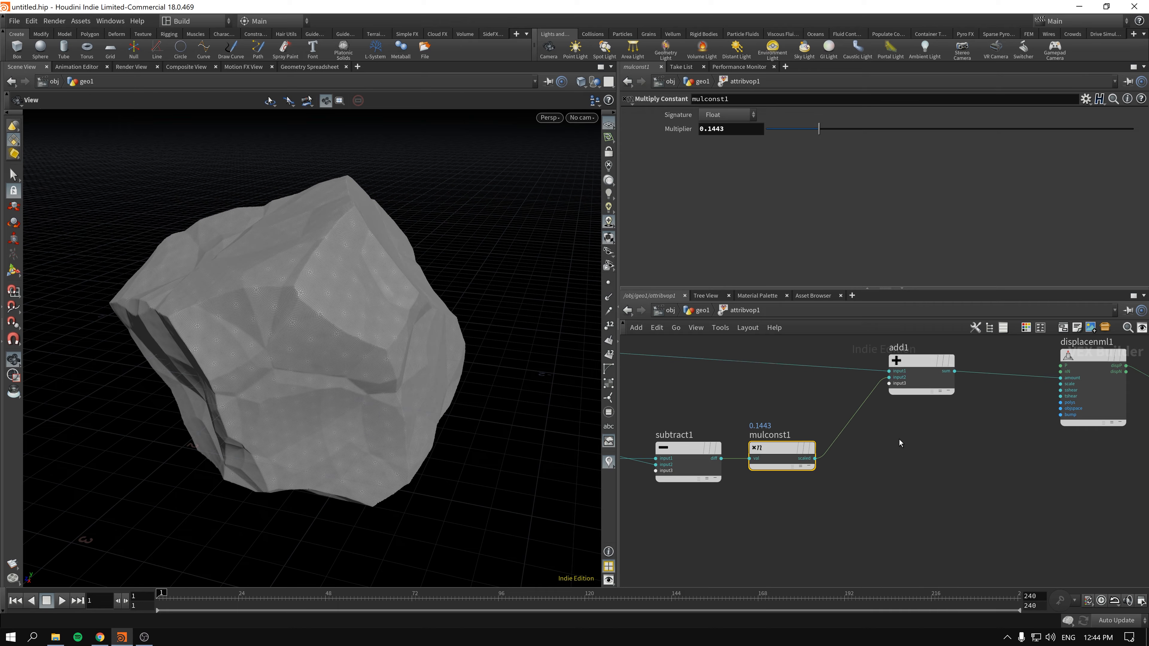
pyautogui.press('Tab')
pyautogui.write('ne')
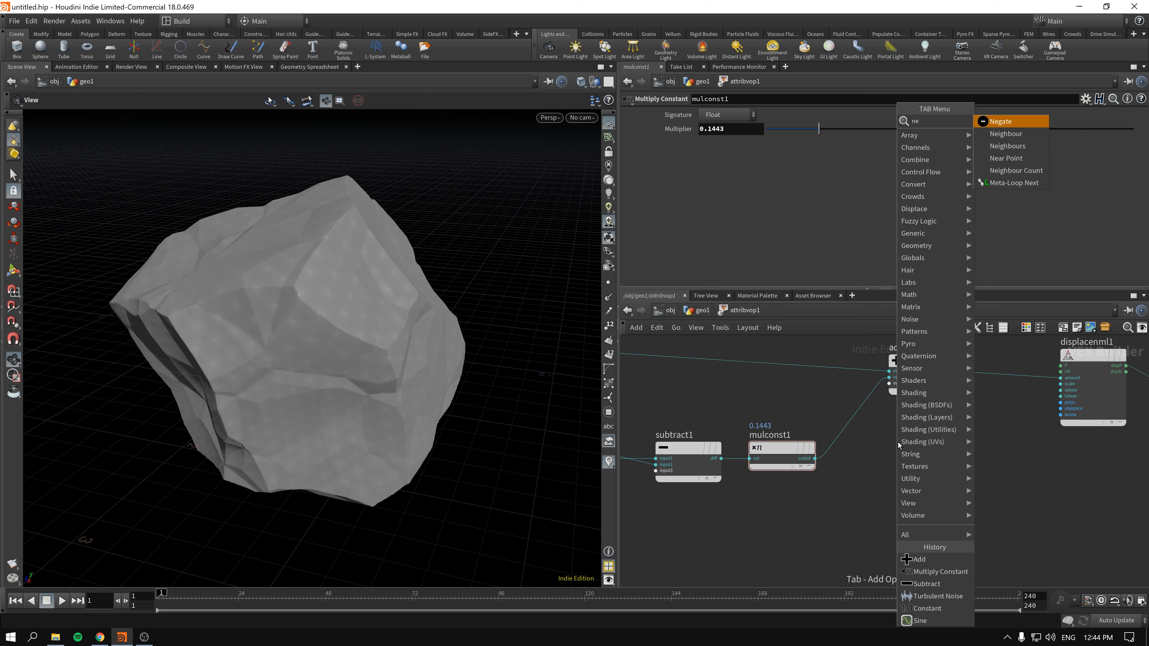
pyautogui.press('Return')
pyautogui.click(894, 444)
pyautogui.moveTo(902, 443)
pyautogui.mouseDown()
pyautogui.moveTo(905, 394)
pyautogui.moveTo(862, 421)
pyautogui.mouseUp()
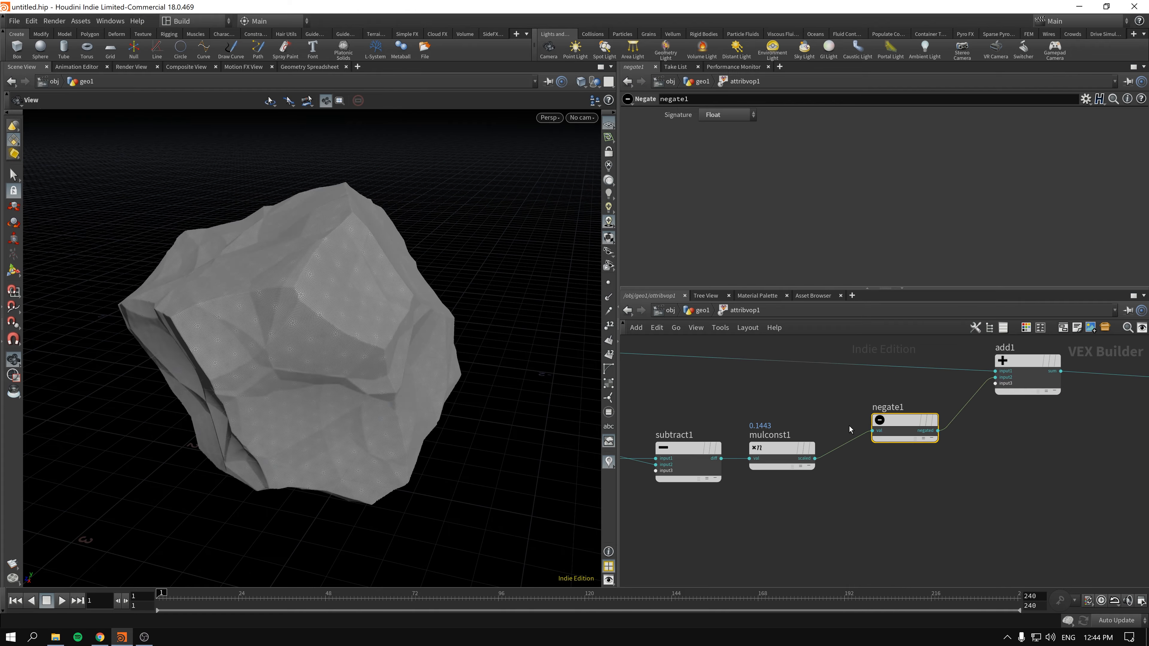
# - Lower the Multiply Constant's multiplier to about 0.1076 and delete the Negate node that follows it
pyautogui.click(783, 462)
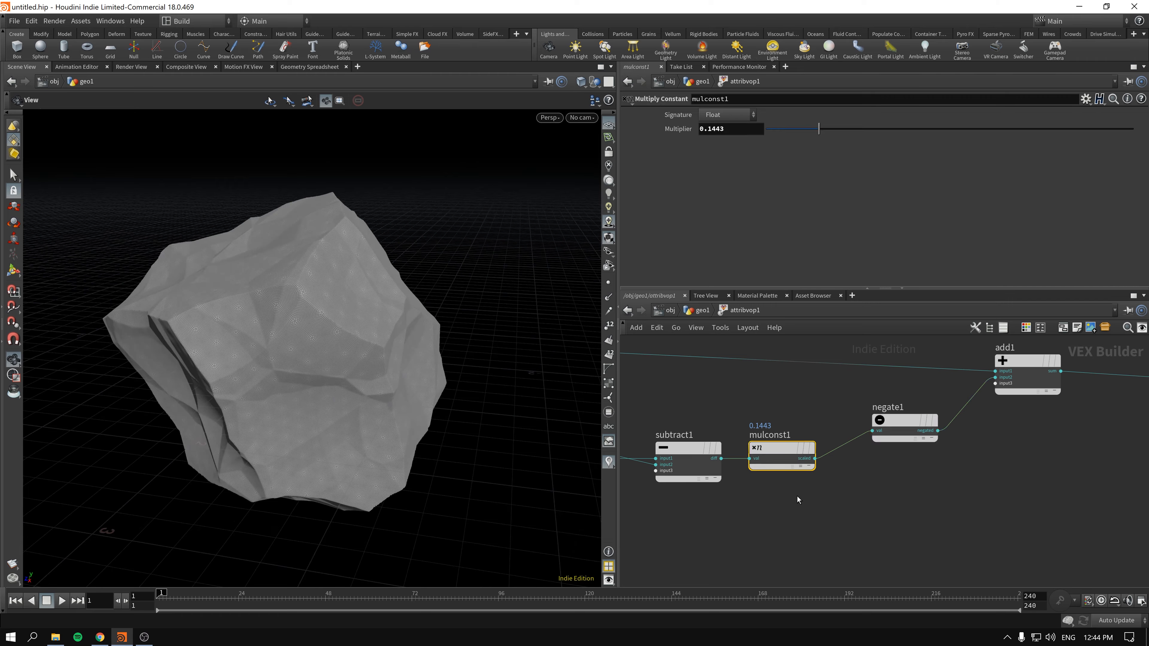
pyautogui.moveTo(819, 131)
pyautogui.mouseDown()
pyautogui.moveTo(954, 135)
pyautogui.moveTo(801, 142)
pyautogui.mouseUp()
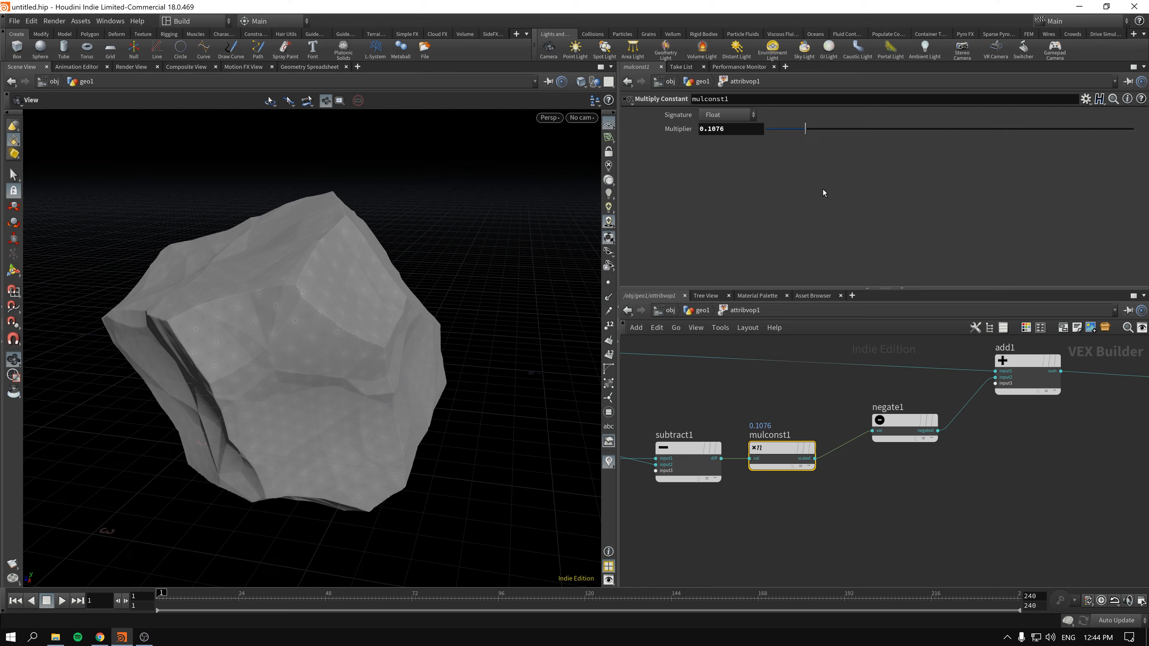
pyautogui.click(878, 422)
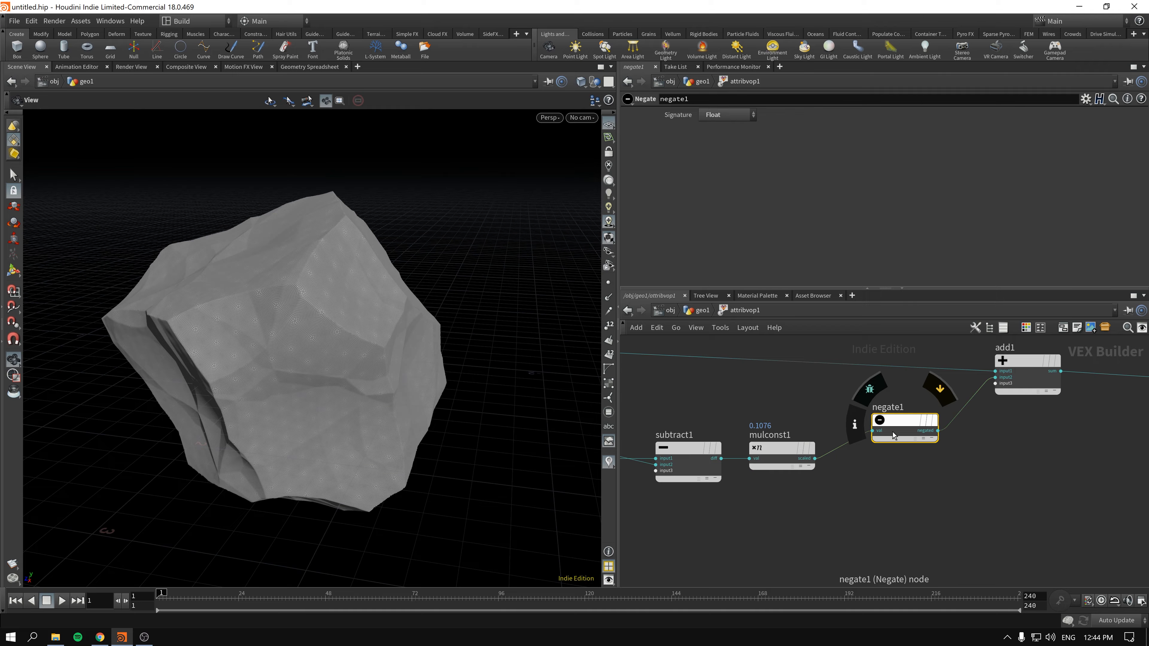
pyautogui.press('Delete')
# - Move the Multiply Constant and Add nodes closer together to tidy the network
pyautogui.moveTo(785, 448); pyautogui.dragTo(851, 449)
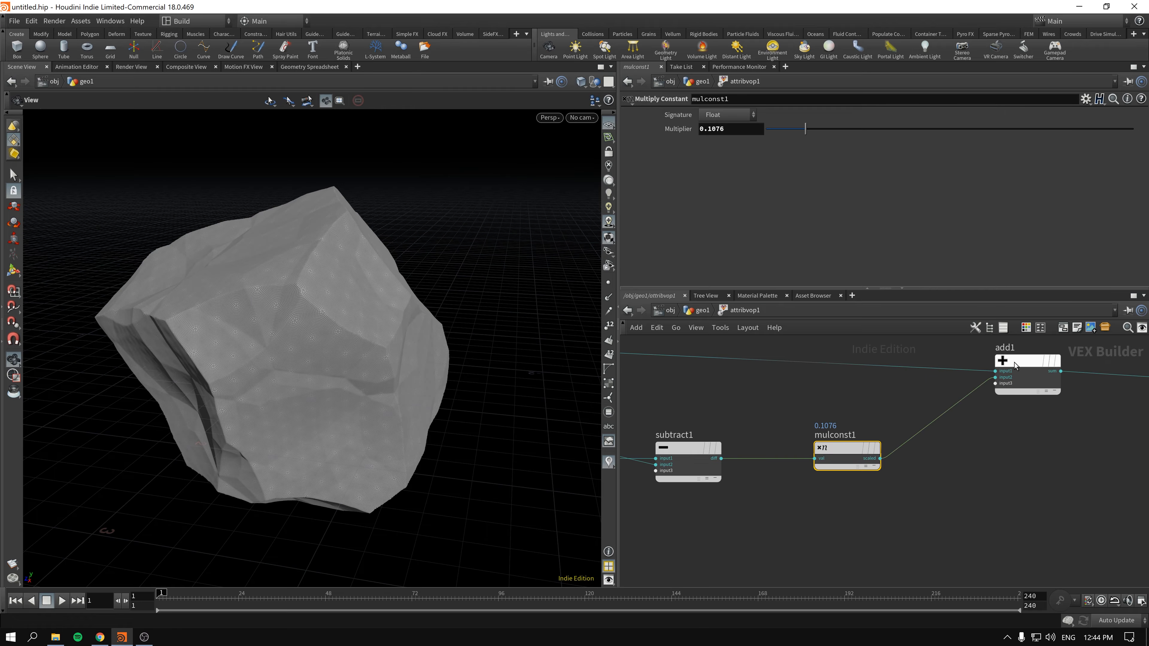
pyautogui.scroll(-3, 846, 453)
pyautogui.moveTo(888, 406); pyautogui.dragTo(901, 390)
pyautogui.moveTo(740, 412); pyautogui.dragTo(916, 352, button='middle')
# - Add a Turbulent Noise node directly below the second Worley Noise node
pyautogui.scroll(2, 810, 464)
pyautogui.click(883, 465)
pyautogui.scroll(2, 898, 465)
pyautogui.scroll(-2, 896, 466)
pyautogui.moveTo(886, 467); pyautogui.dragTo(764, 521, button='middle')
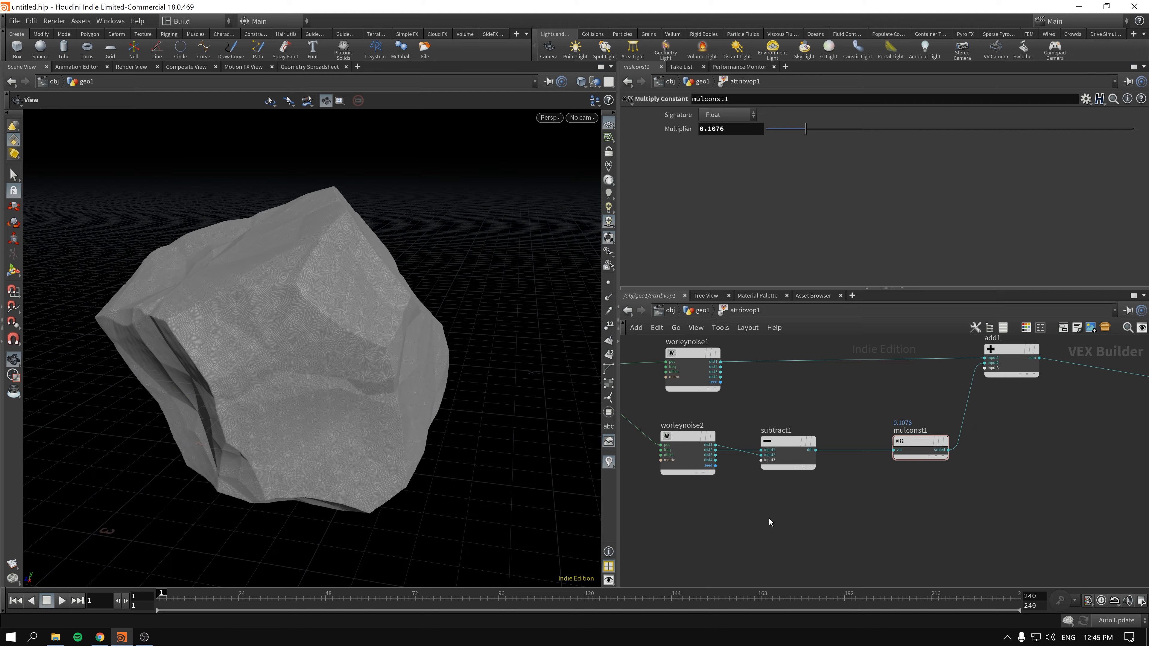
pyautogui.press('Tab')
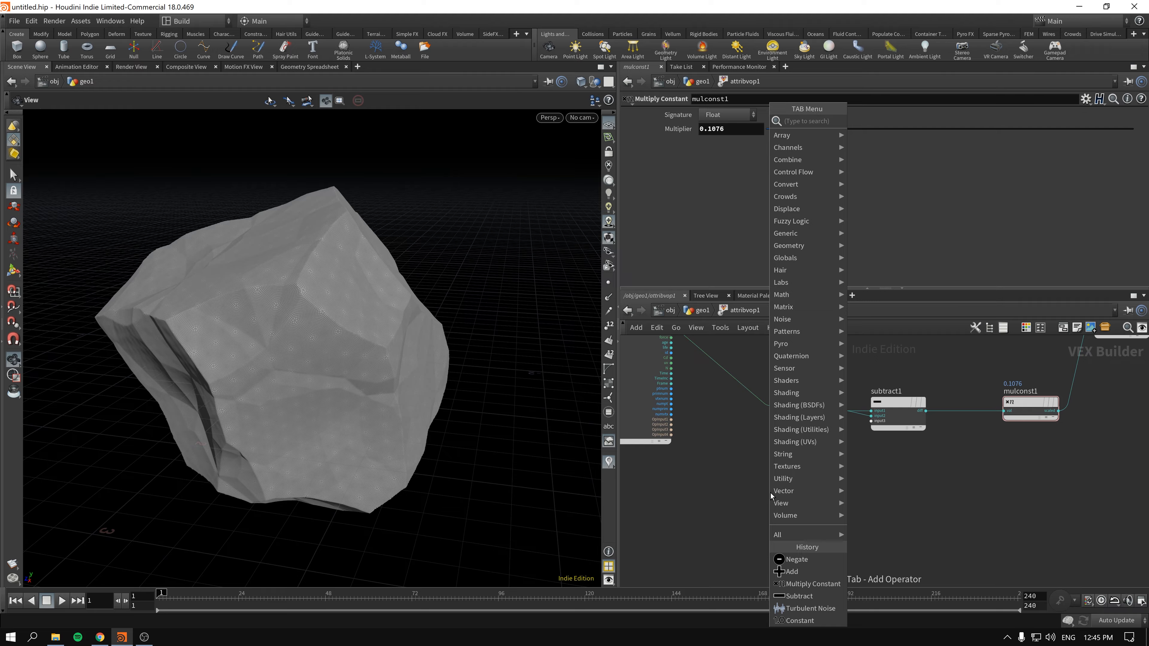
pyautogui.write('nois')
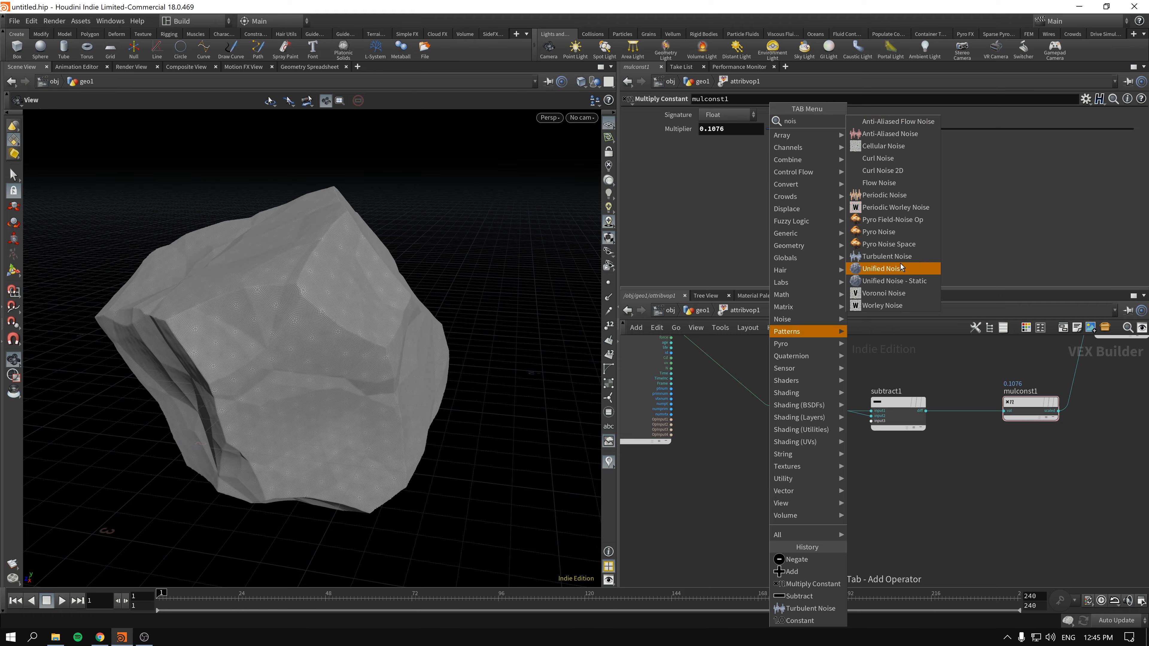
pyautogui.click(900, 257)
pyautogui.click(793, 477)
pyautogui.moveTo(709, 437); pyautogui.dragTo(666, 442, button='middle')
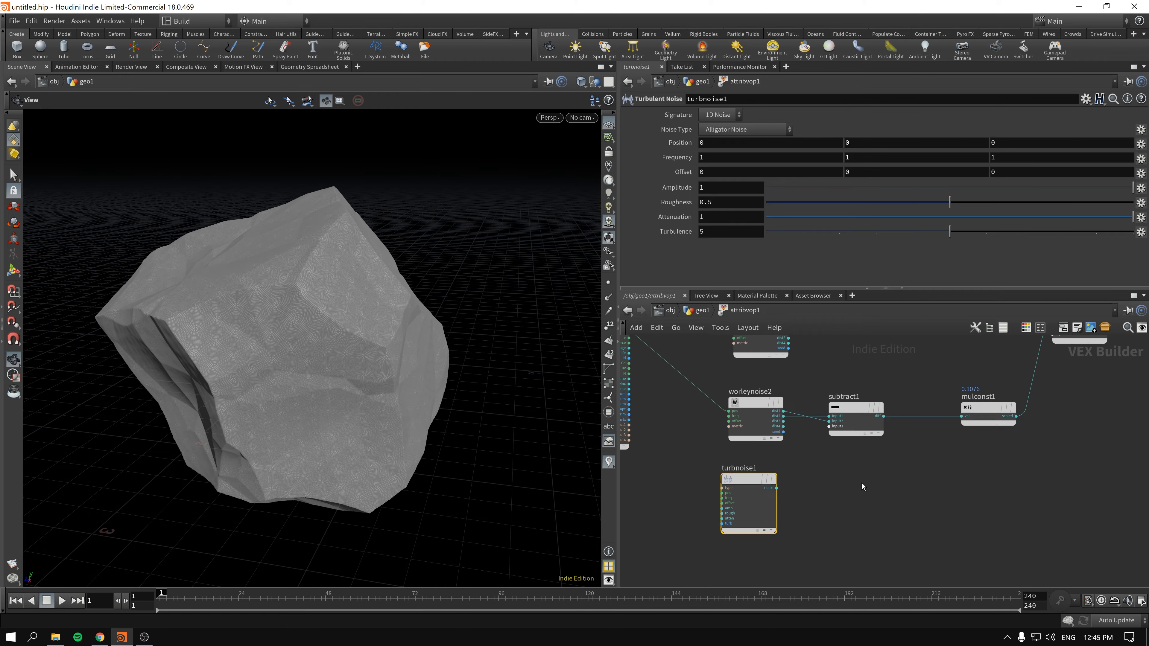
# - Wire the global position into the Turbulent Noise and feed its noise output into the Add node's third input
pyautogui.moveTo(862, 487); pyautogui.dragTo(910, 528, button='middle')
pyautogui.moveTo(676, 373); pyautogui.dragTo(774, 535)
pyautogui.moveTo(823, 529); pyautogui.dragTo(693, 515, button='middle')
pyautogui.moveTo(693, 515); pyautogui.dragTo(969, 362)
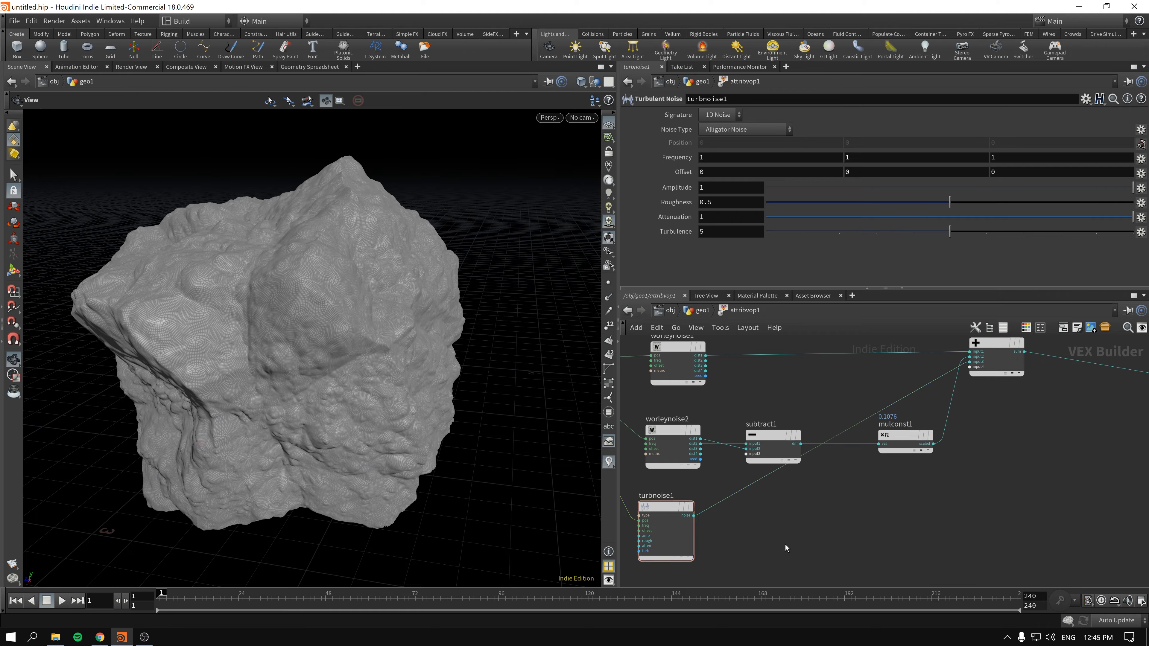
# - Insert a Multiply Constant node between the Turbulent Noise and Add nodes and set its multiplier to about 0.2355
pyautogui.press('Tab')
pyautogui.write('mul')
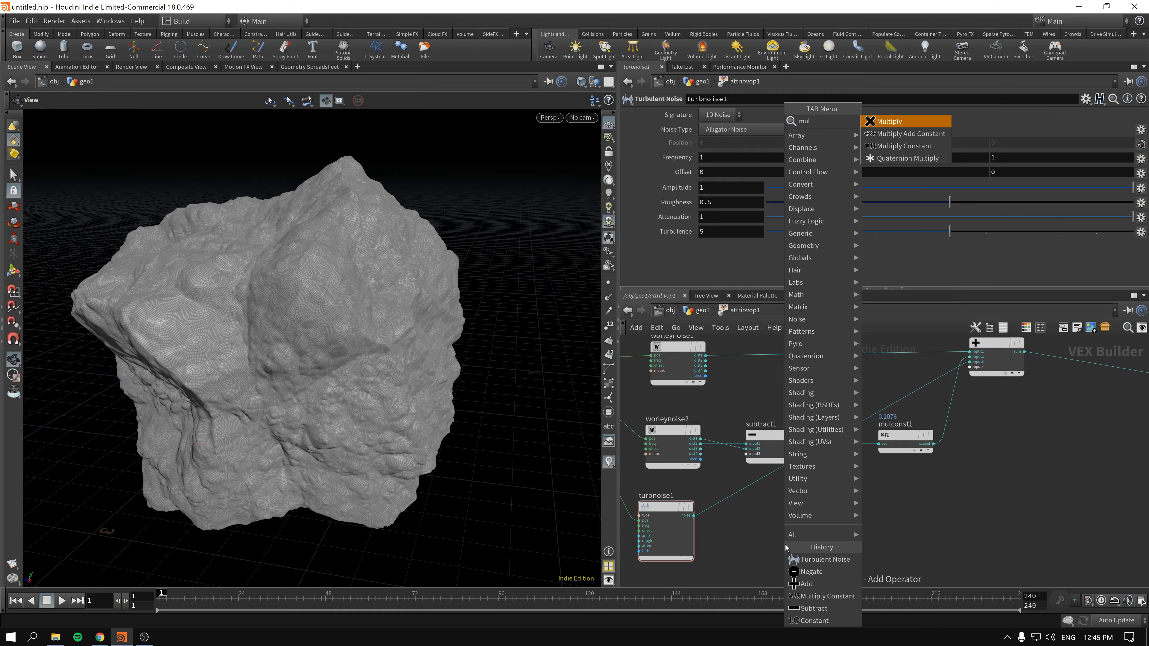
pyautogui.press('Down')
pyautogui.press('Down')
pyautogui.press('Return')
pyautogui.click(732, 495)
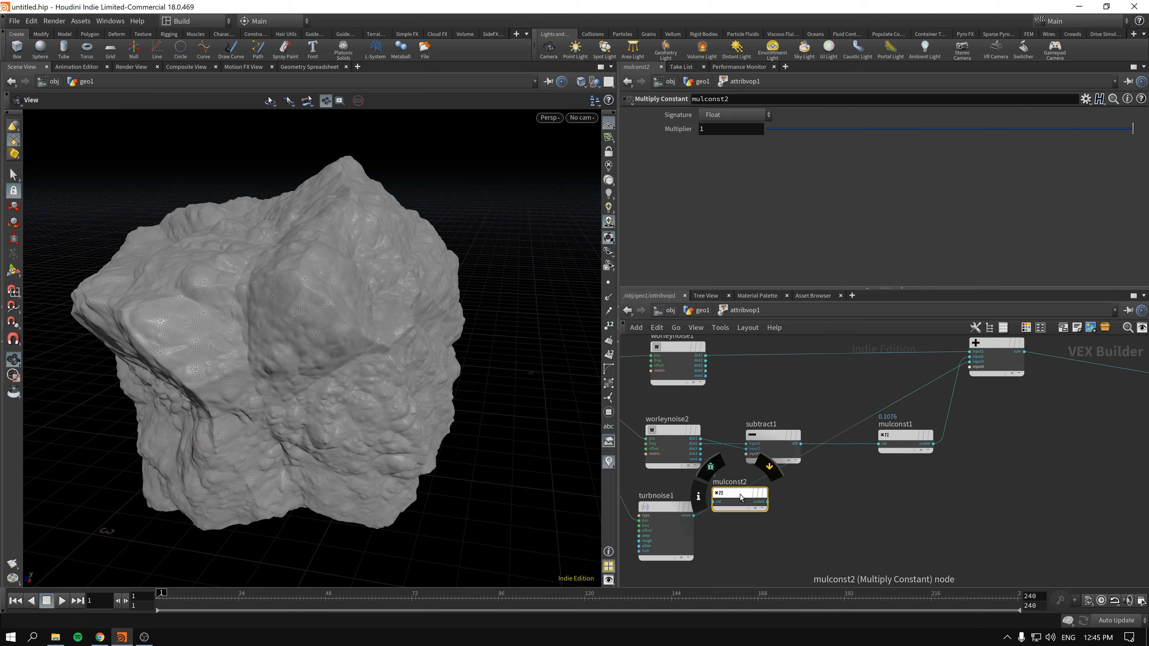
pyautogui.moveTo(732, 495); pyautogui.dragTo(823, 525)
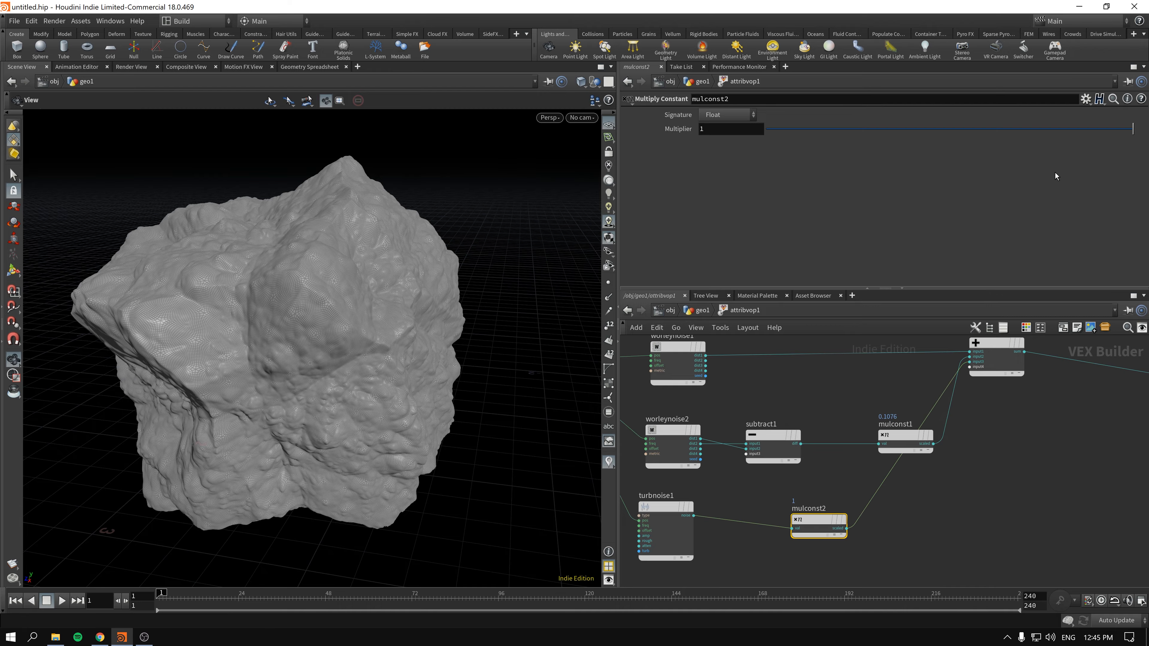
pyautogui.moveTo(900, 128); pyautogui.dragTo(797, 128)
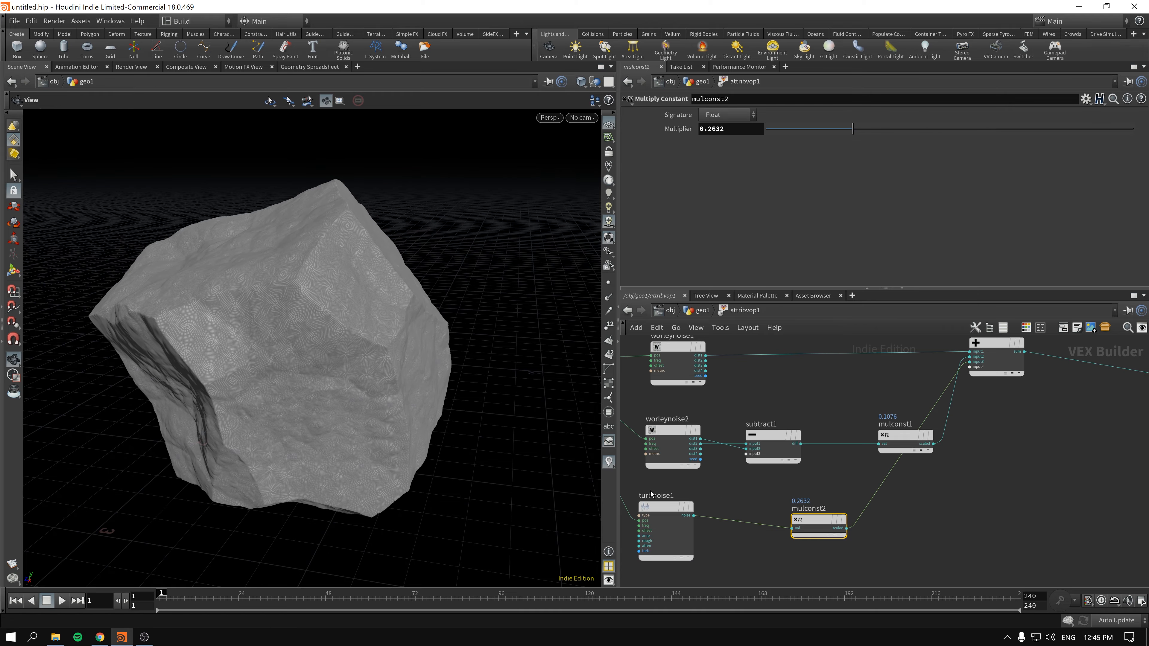
# - Set the Turbulent Noise's roughness to about 0.7897, turbulence to 8 and amplitude to about -0.206
pyautogui.click(692, 502)
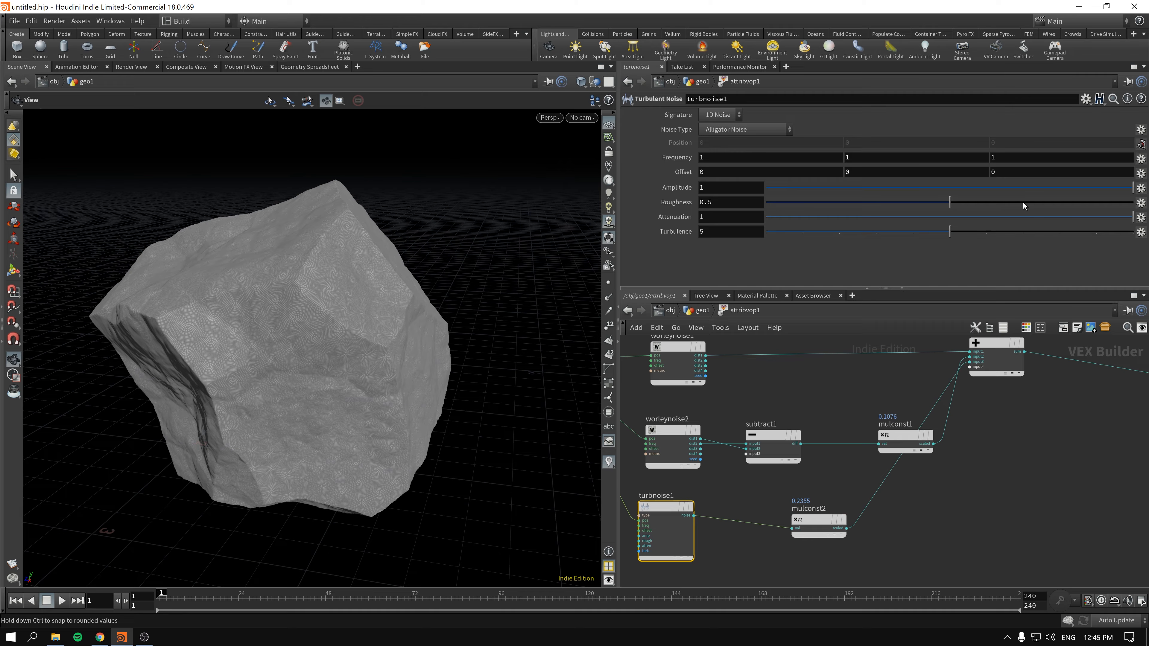
pyautogui.moveTo(949, 202); pyautogui.dragTo(1042, 202)
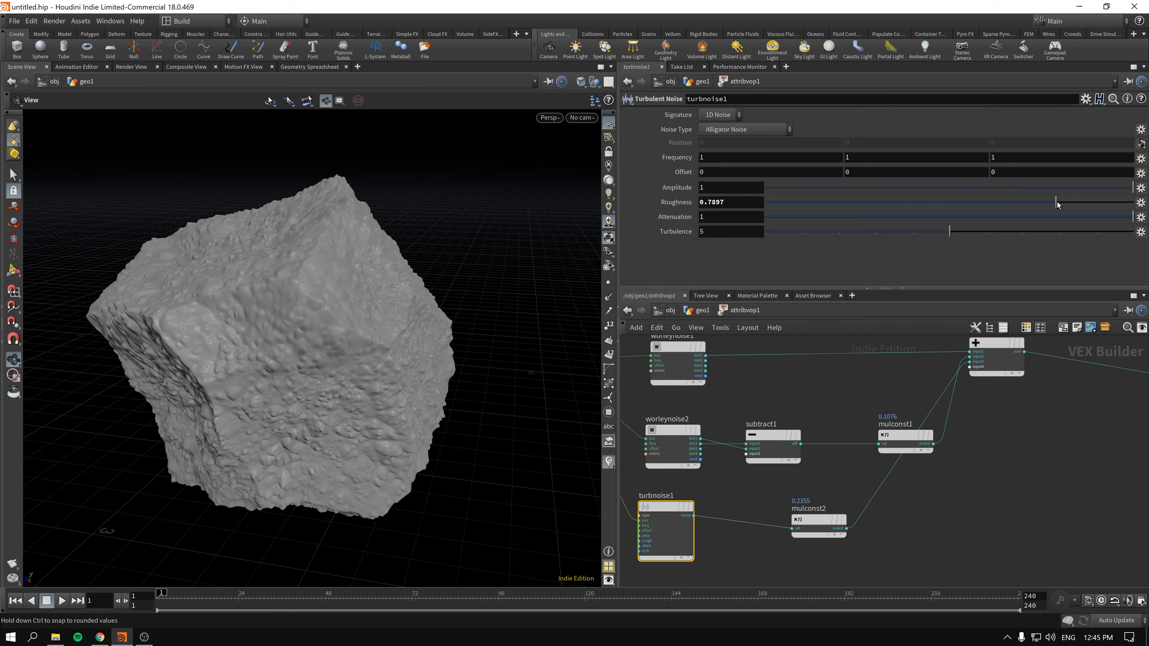
pyautogui.moveTo(949, 231); pyautogui.dragTo(1060, 232)
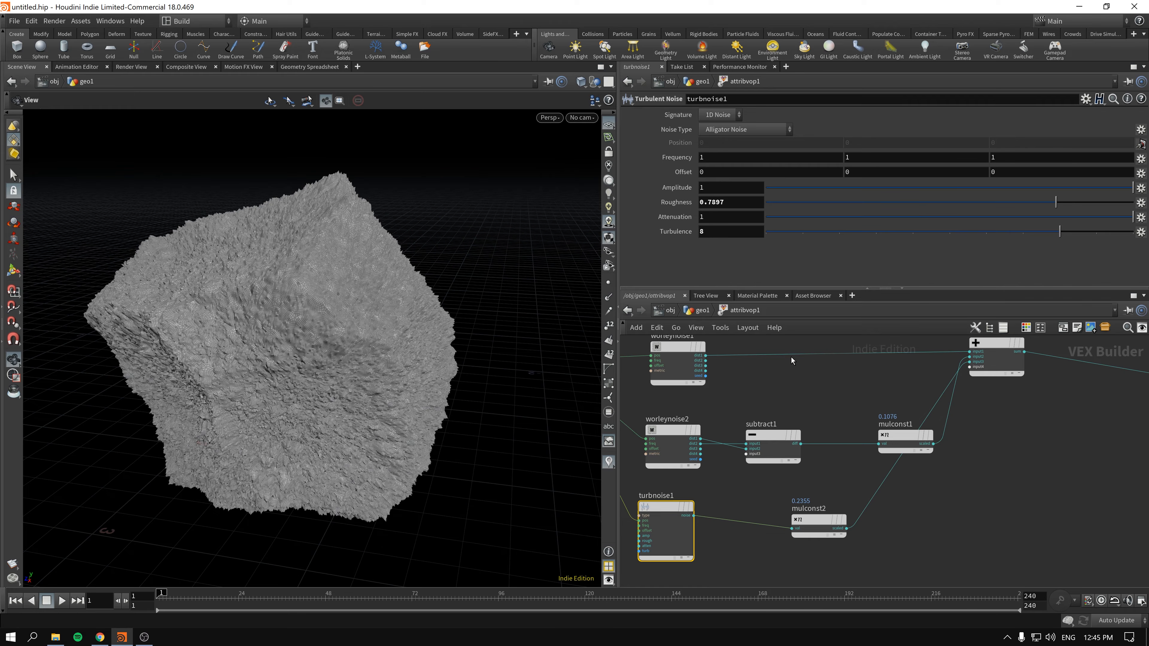
pyautogui.moveTo(792, 361); pyautogui.dragTo(848, 366, button='middle')
pyautogui.click(920, 187)
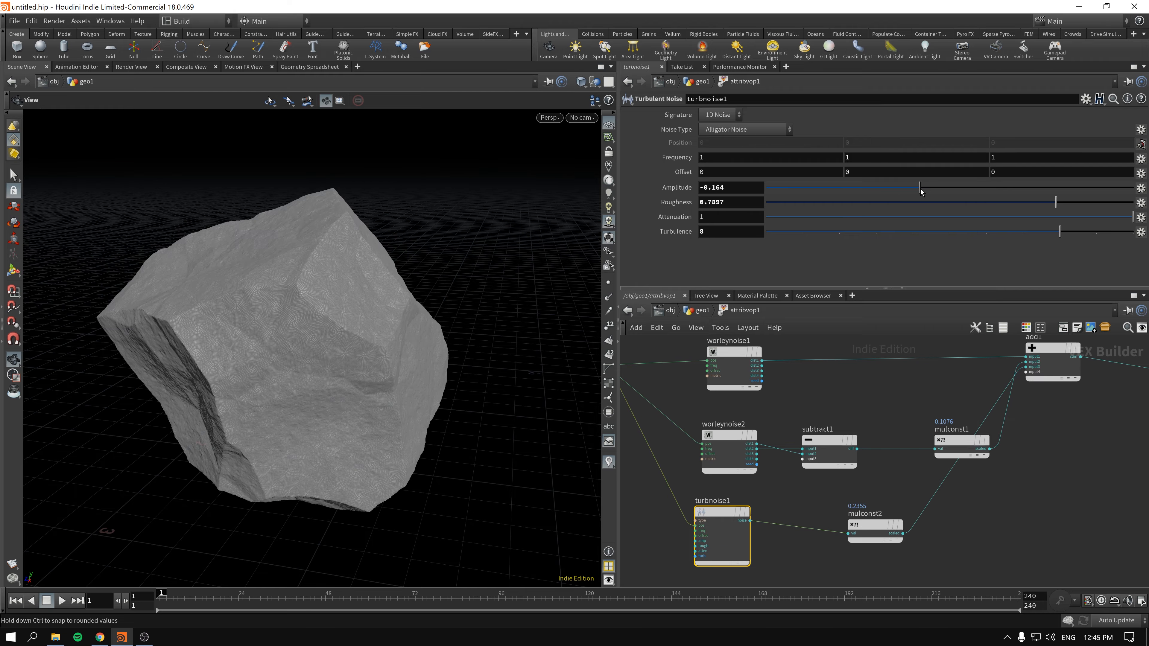
pyautogui.moveTo(917, 189); pyautogui.dragTo(914, 192)
# - Duplicate the Turbulent Noise node, set the copy's noise type to Original Perlin Noise and place it below the global variables node
pyautogui.moveTo(730, 512); pyautogui.dragTo(736, 472, button='middle')
pyautogui.keyDown('alt'); pyautogui.moveTo(736, 472); pyautogui.dragTo(805, 545); pyautogui.keyUp('alt')
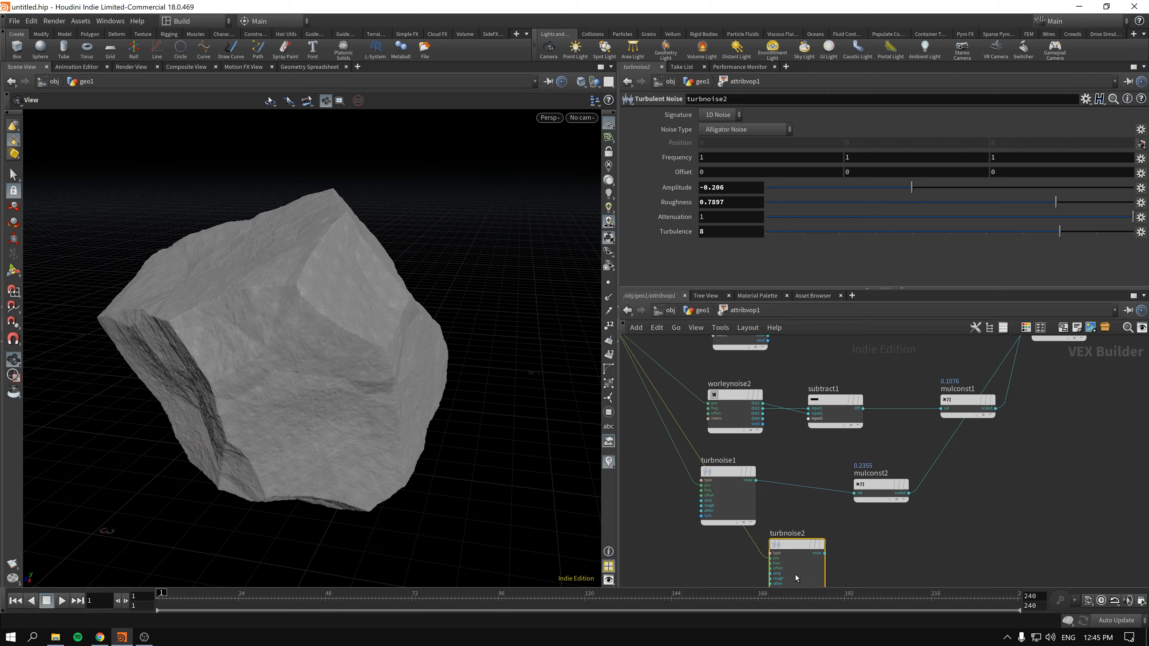
pyautogui.click(748, 131)
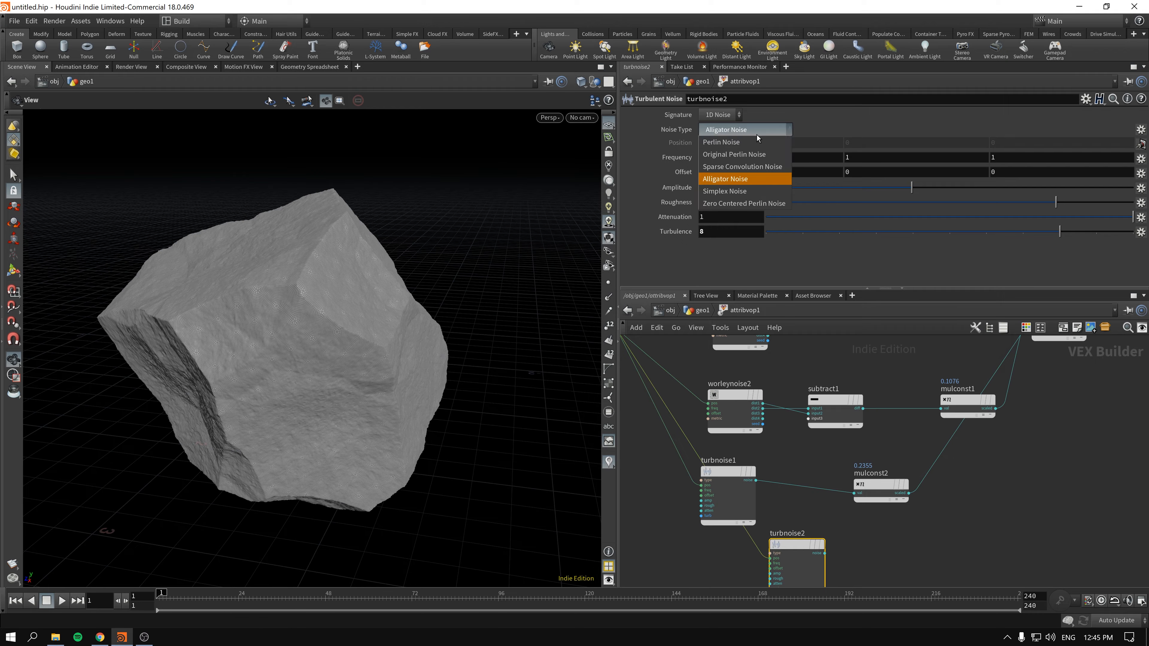
pyautogui.click(768, 156)
pyautogui.moveTo(797, 544); pyautogui.dragTo(678, 536)
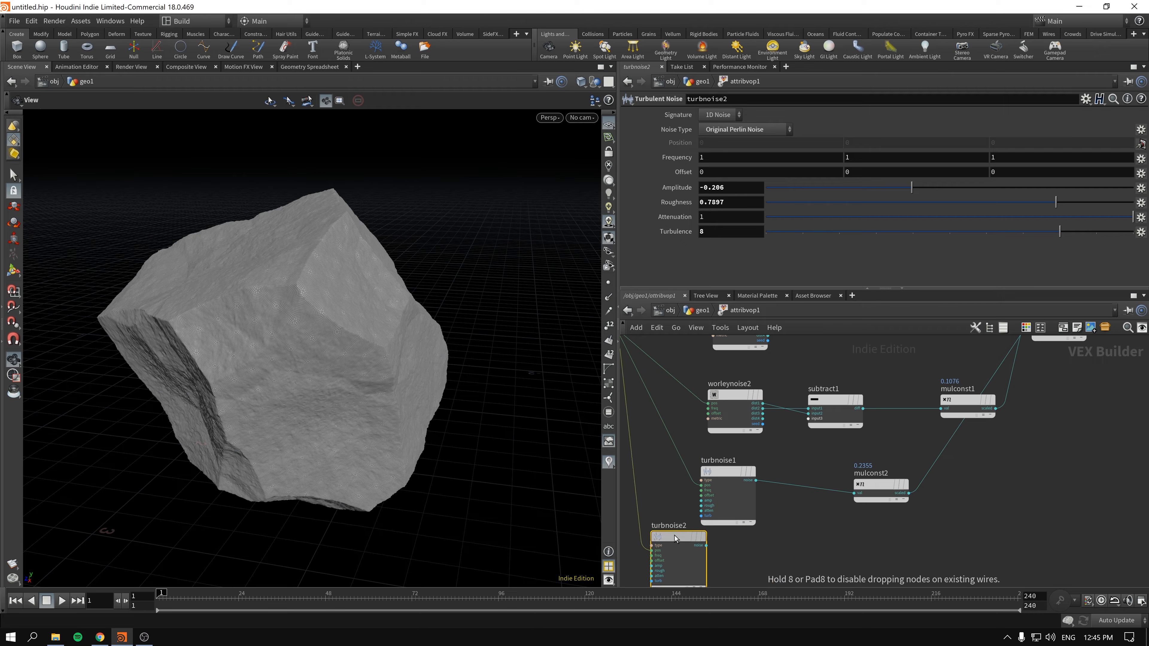
pyautogui.scroll(2, 734, 539)
pyautogui.moveTo(807, 543); pyautogui.dragTo(954, 523, button='middle')
pyautogui.moveTo(803, 520); pyautogui.dragTo(687, 485)
pyautogui.moveTo(786, 454); pyautogui.dragTo(733, 496, button='middle')
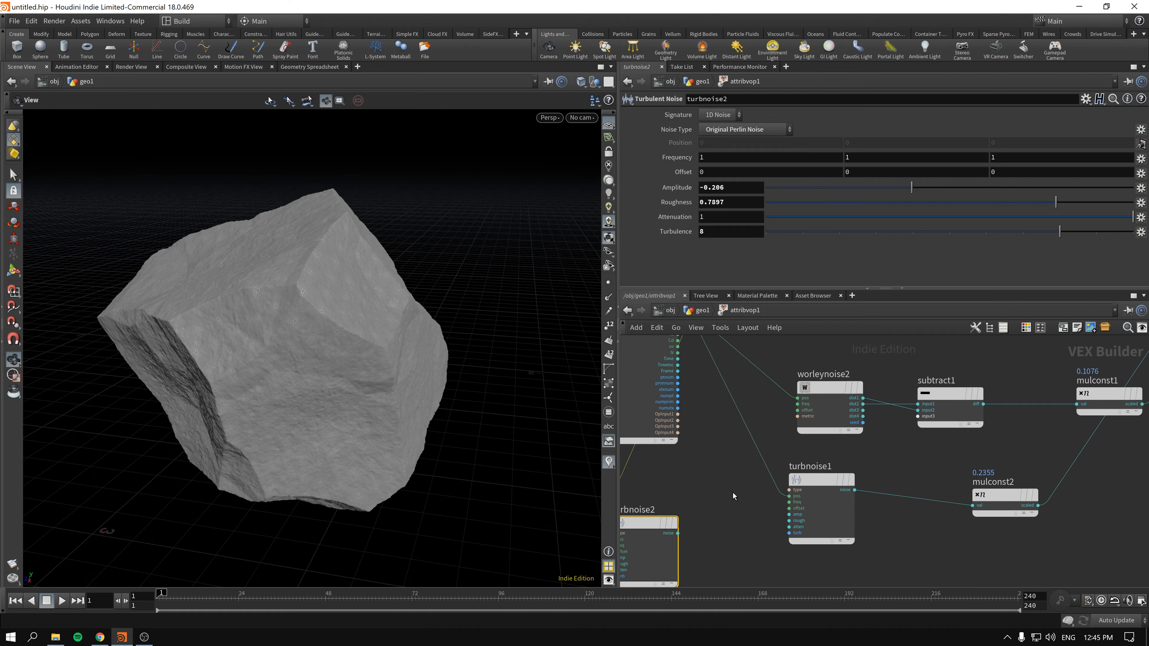
# - Try wiring the duplicated Turbulent Noise's 1D output into the first Worley Noise's offset input
pyautogui.click(807, 410)
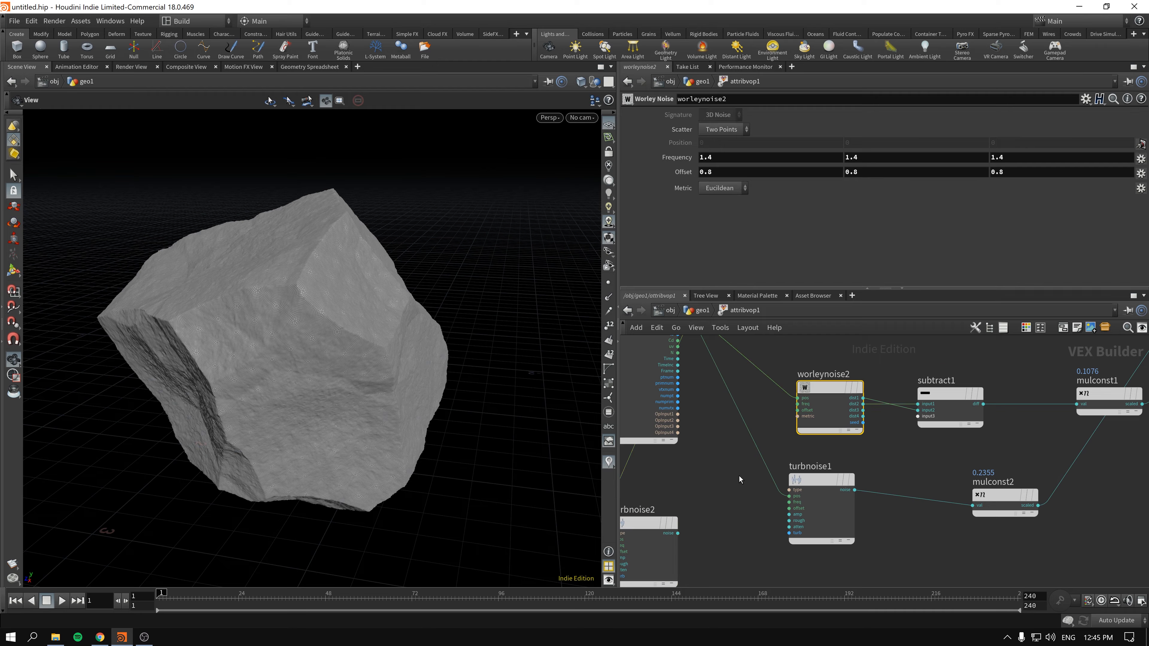
pyautogui.click(679, 533)
pyautogui.moveTo(726, 400); pyautogui.dragTo(697, 511, button='middle')
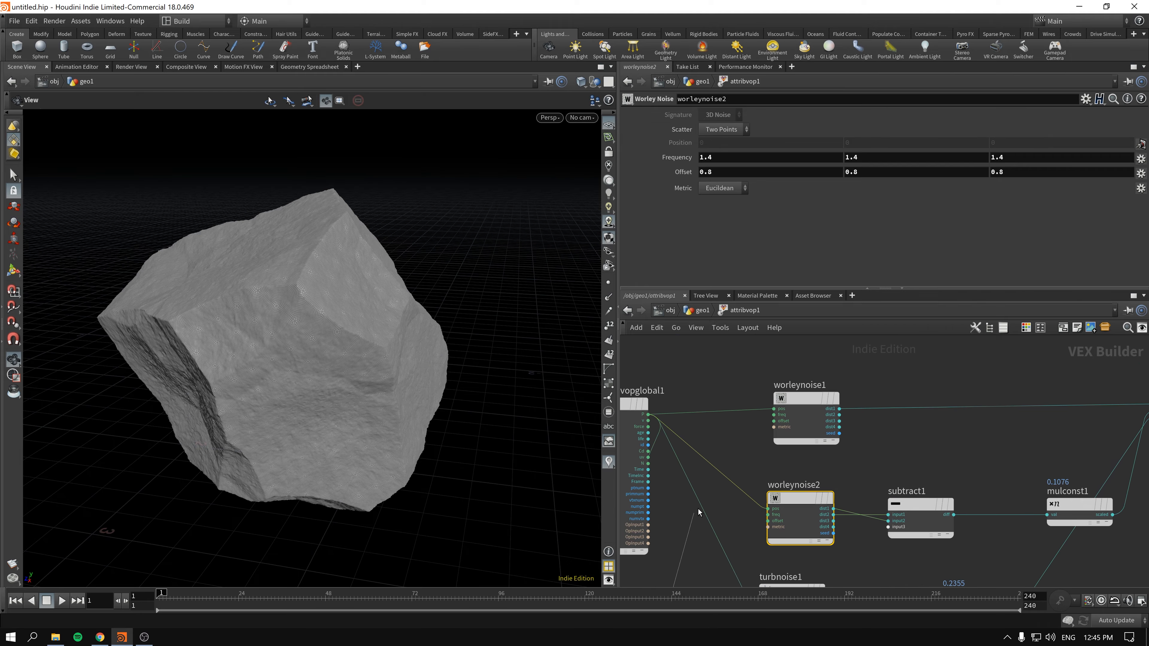
pyautogui.click(784, 422)
pyautogui.moveTo(783, 423); pyautogui.dragTo(897, 312, button='middle')
# - Set the duplicated Turbulent Noise's roughness to about 0.4621 and its amplitude to about 0.456
pyautogui.click(730, 524)
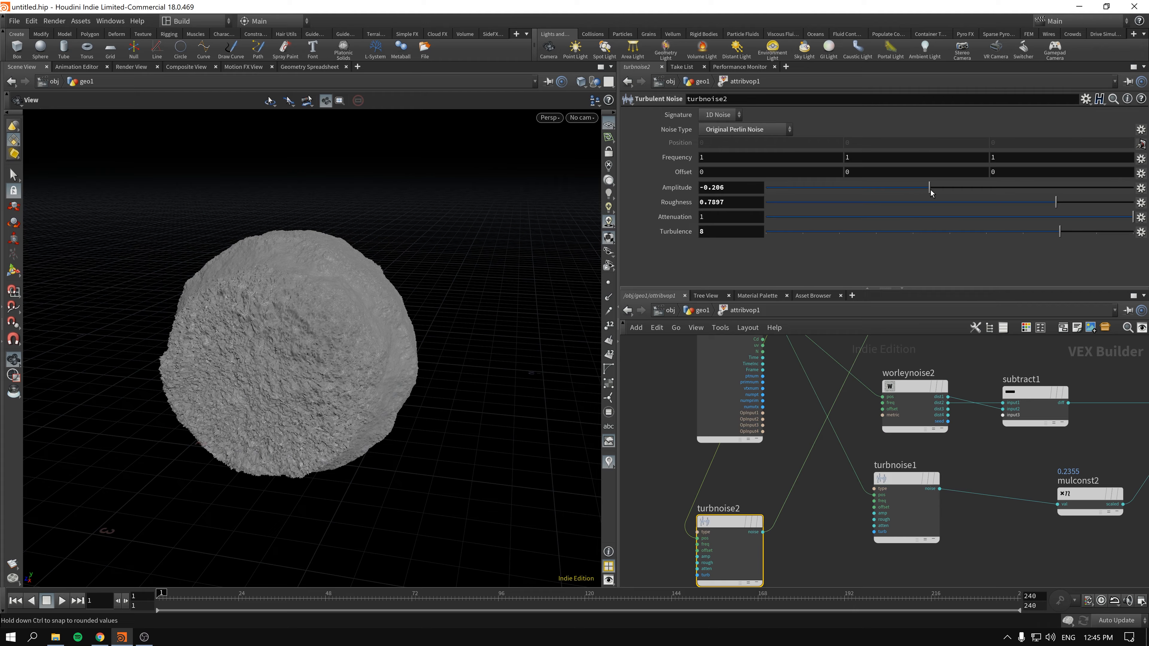
pyautogui.moveTo(931, 192); pyautogui.dragTo(974, 202)
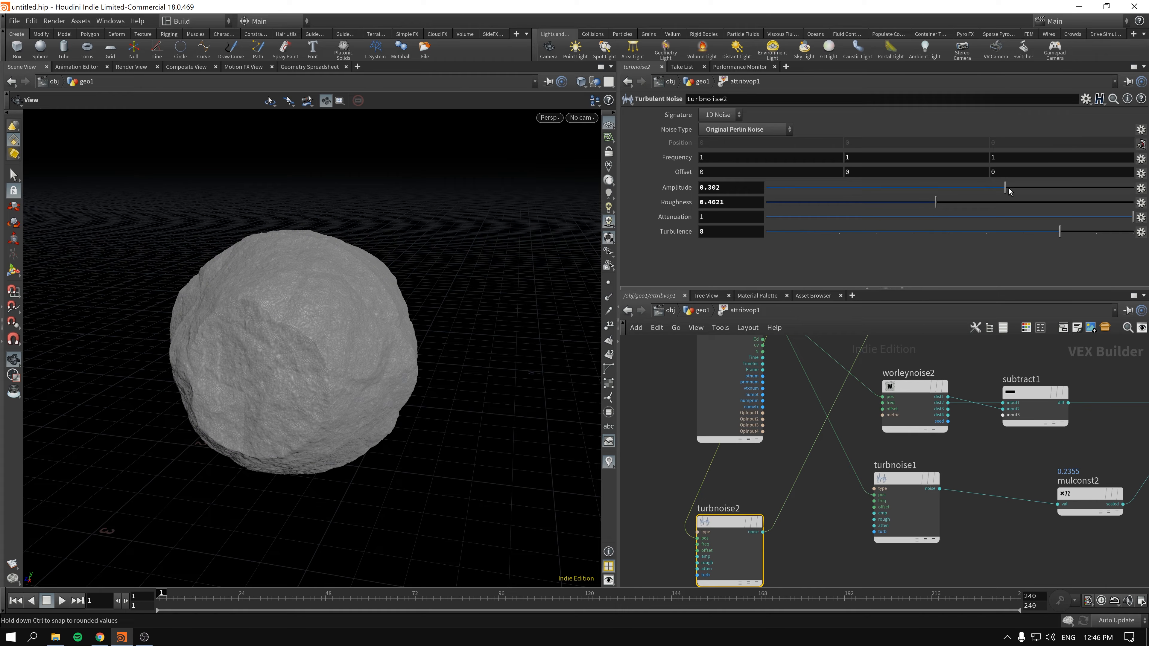
pyautogui.moveTo(1015, 194); pyautogui.dragTo(1030, 190)
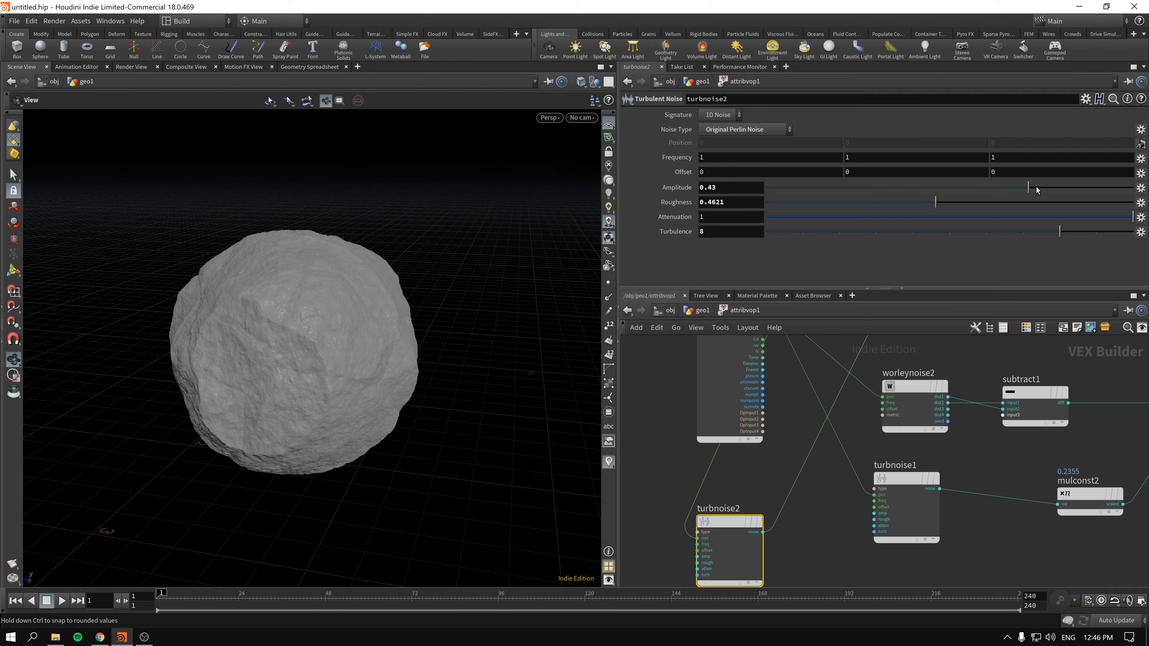
# - Cut the wire between the duplicated Turbulent Noise and the first Worley Noise
pyautogui.moveTo(930, 343); pyautogui.dragTo(821, 408, button='middle')
pyautogui.click(812, 362)
pyautogui.moveTo(692, 519); pyautogui.dragTo(764, 453, button='middle')
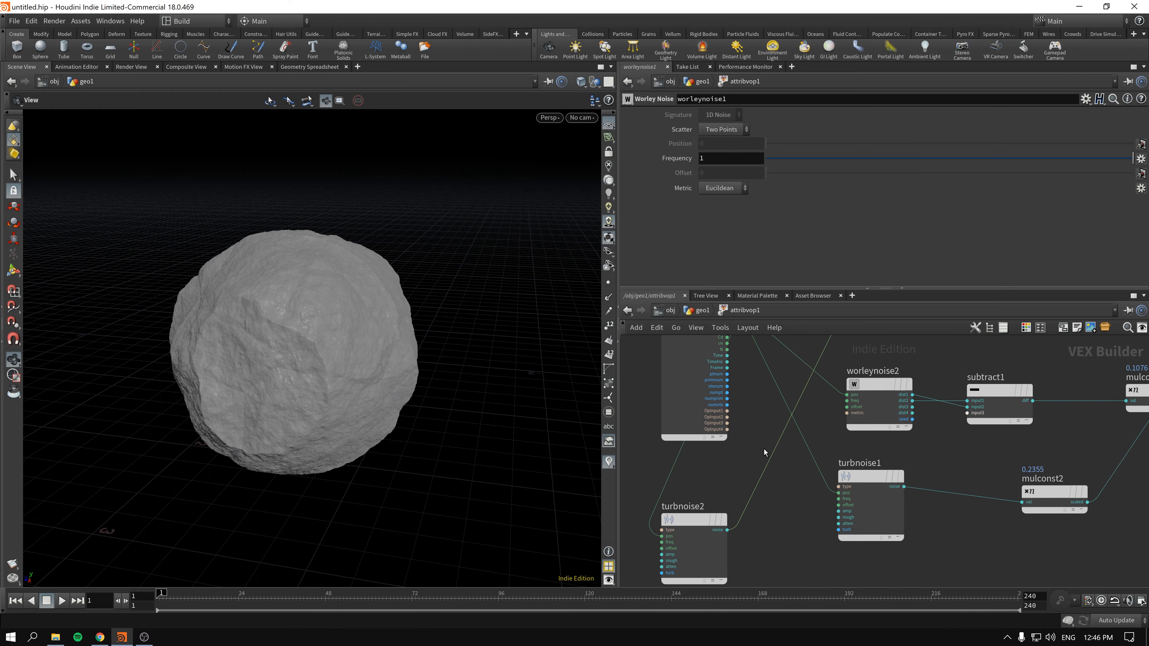
pyautogui.press('y')
pyautogui.moveTo(743, 460); pyautogui.dragTo(779, 499)
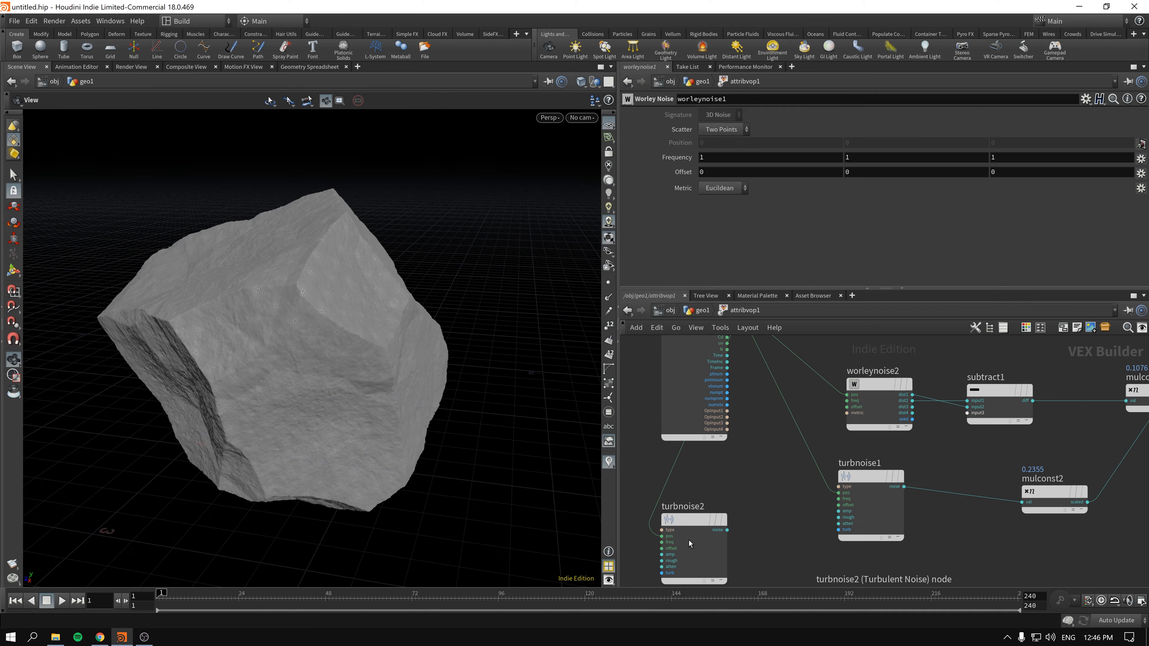
# - Move the duplicated Turbulent Noise node above the global variables node
pyautogui.click(690, 544)
pyautogui.scroll(-1, 760, 473)
pyautogui.scroll(-2, 760, 477)
pyautogui.moveTo(760, 477); pyautogui.dragTo(713, 516, button='middle')
pyautogui.moveTo(688, 546); pyautogui.dragTo(726, 341)
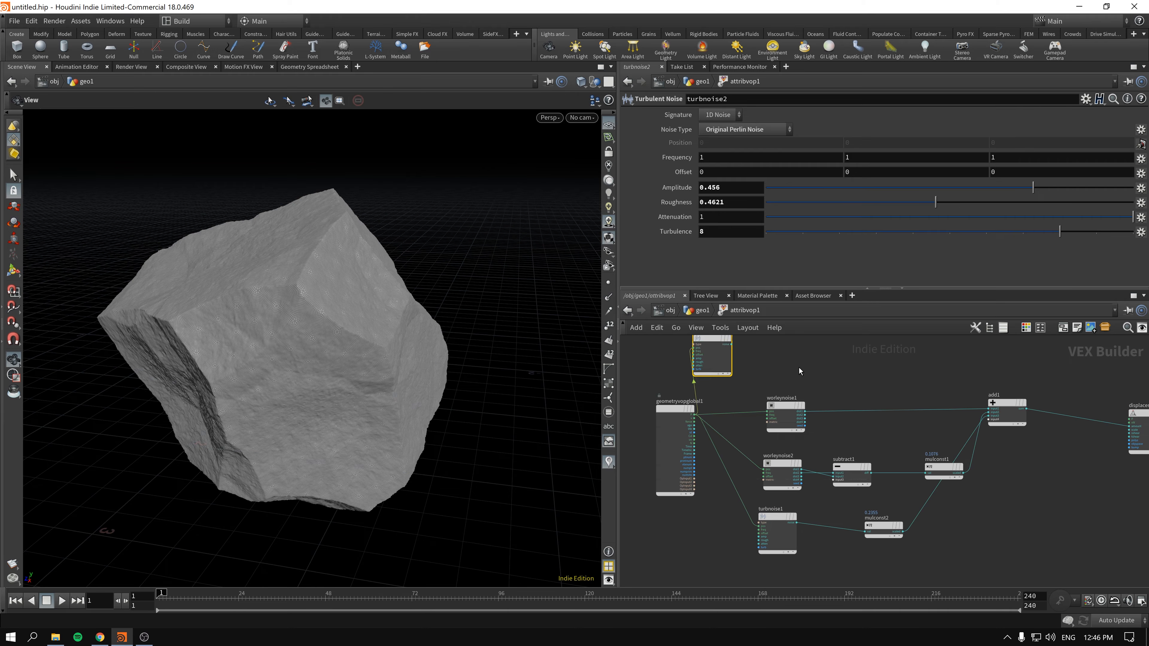
# - Switch the duplicated Turbulent Noise's signature to 3D Noise and wire its output into the first Worley Noise's offset
pyautogui.scroll(2, 801, 373)
pyautogui.moveTo(803, 373); pyautogui.dragTo(827, 426, button='middle')
pyautogui.click(720, 114)
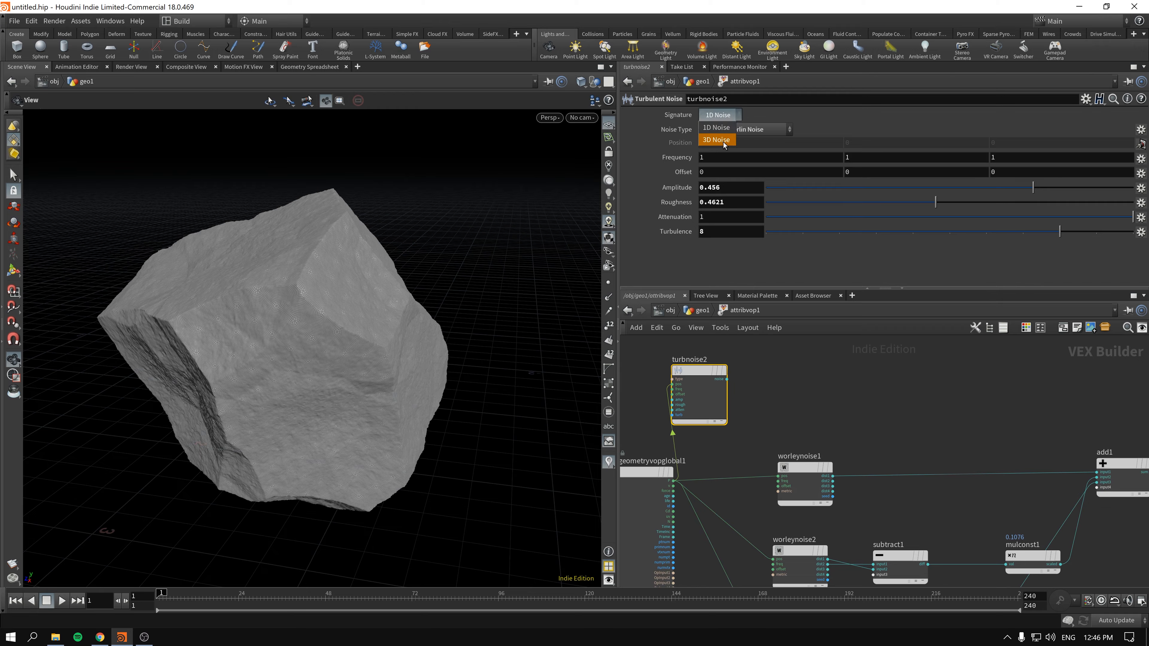
pyautogui.click(719, 127)
pyautogui.moveTo(727, 379); pyautogui.dragTo(779, 486)
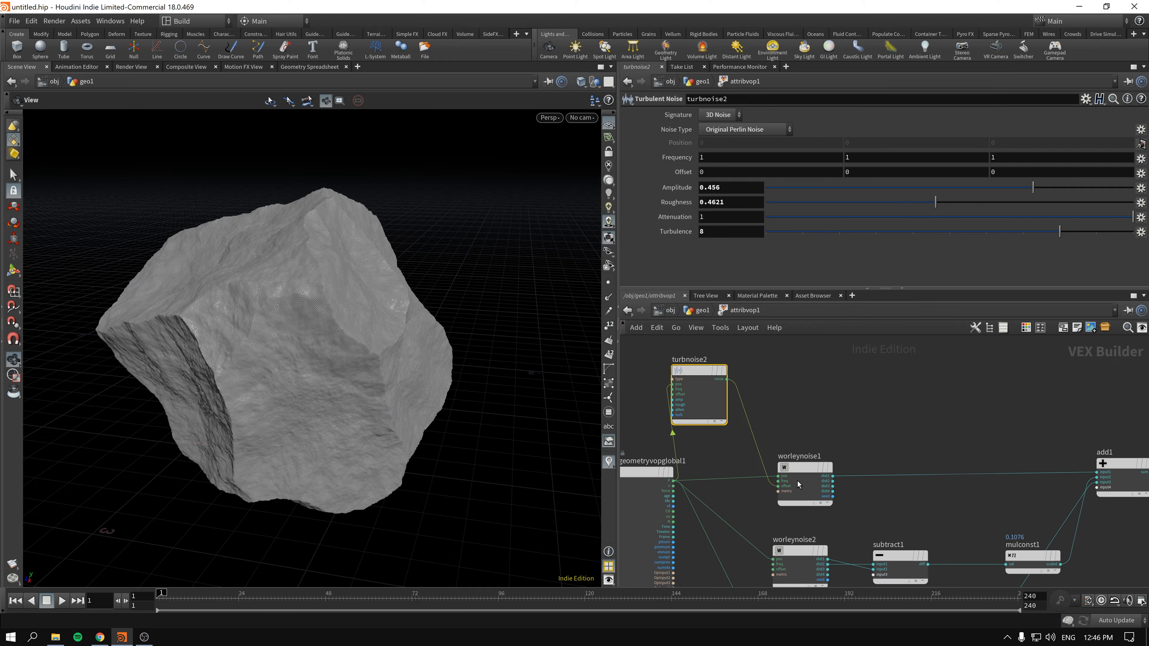
# - Set the first Worley Noise's X frequency to 1.2 and check the rock from another angle
pyautogui.click(806, 464)
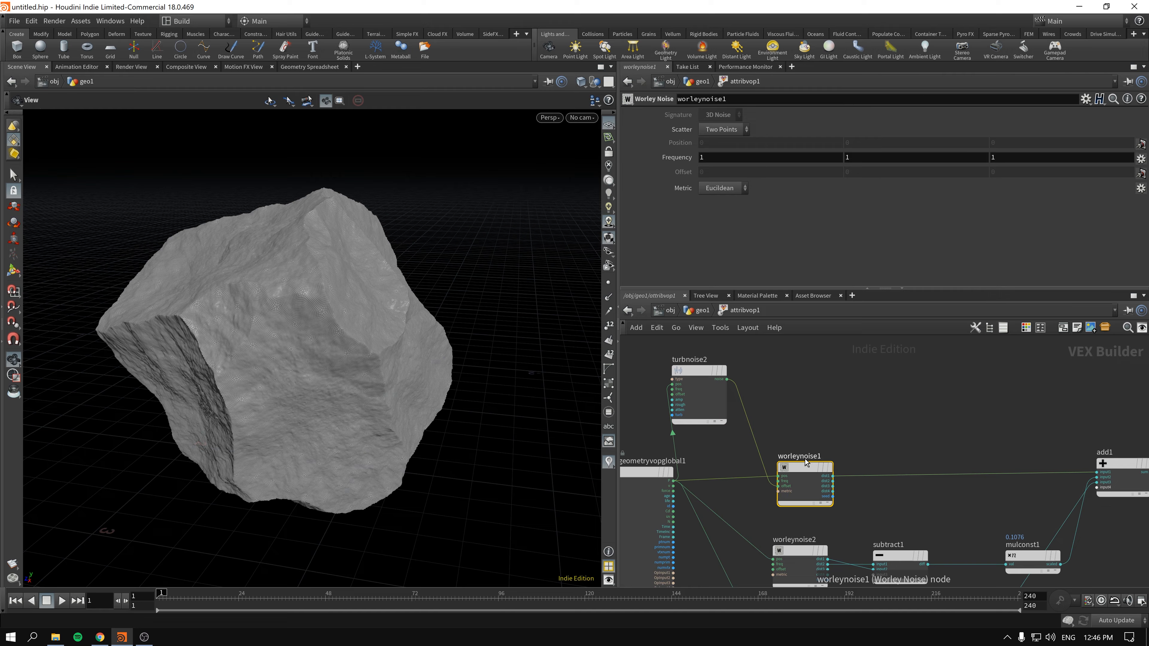
pyautogui.moveTo(718, 159); pyautogui.dragTo(737, 156, button='middle')
pyautogui.moveTo(239, 285); pyautogui.dragTo(253, 317)
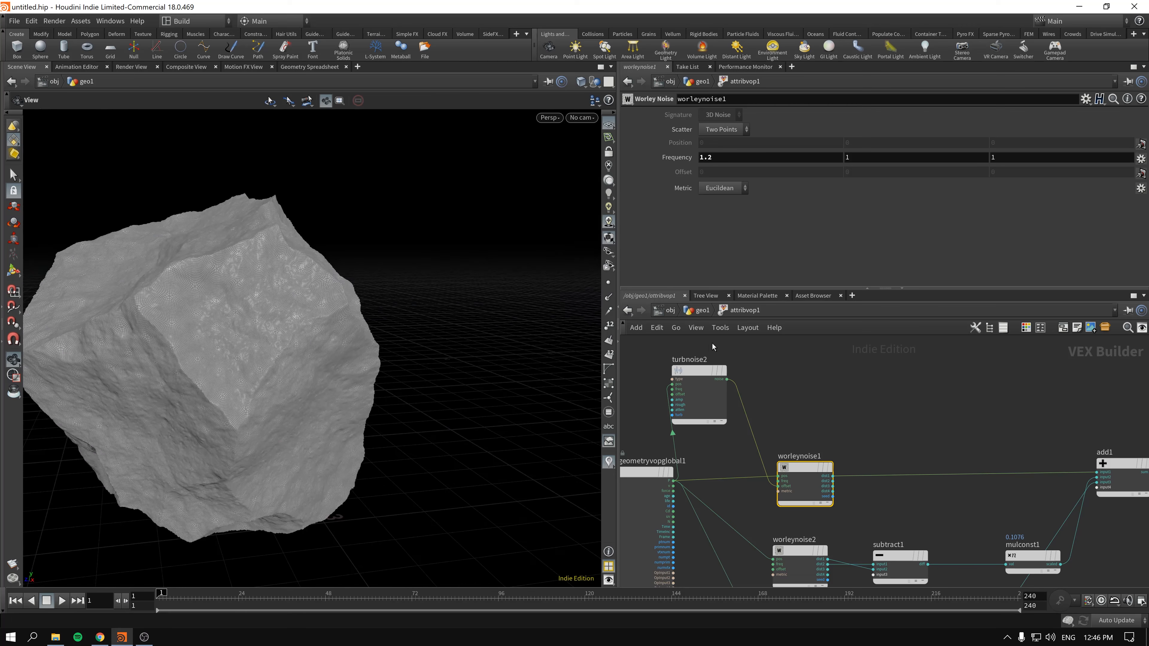
# - Return to the geometry network and set the depth of the sphere's Subdivide node to 5
pyautogui.click(703, 310)
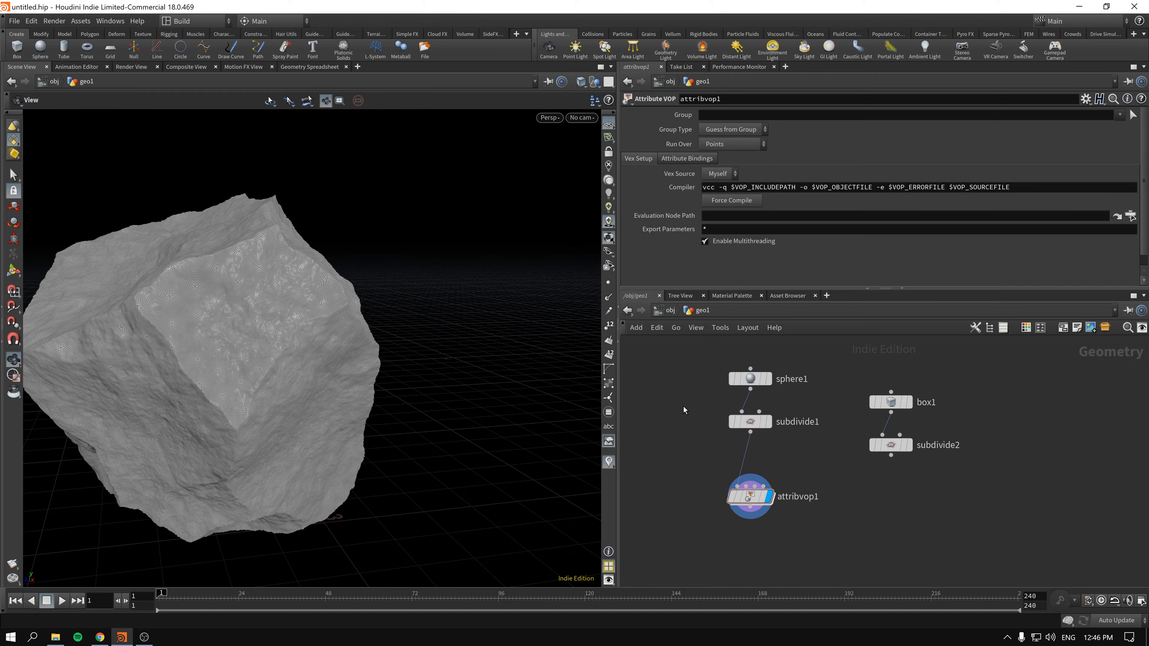
pyautogui.click(751, 421)
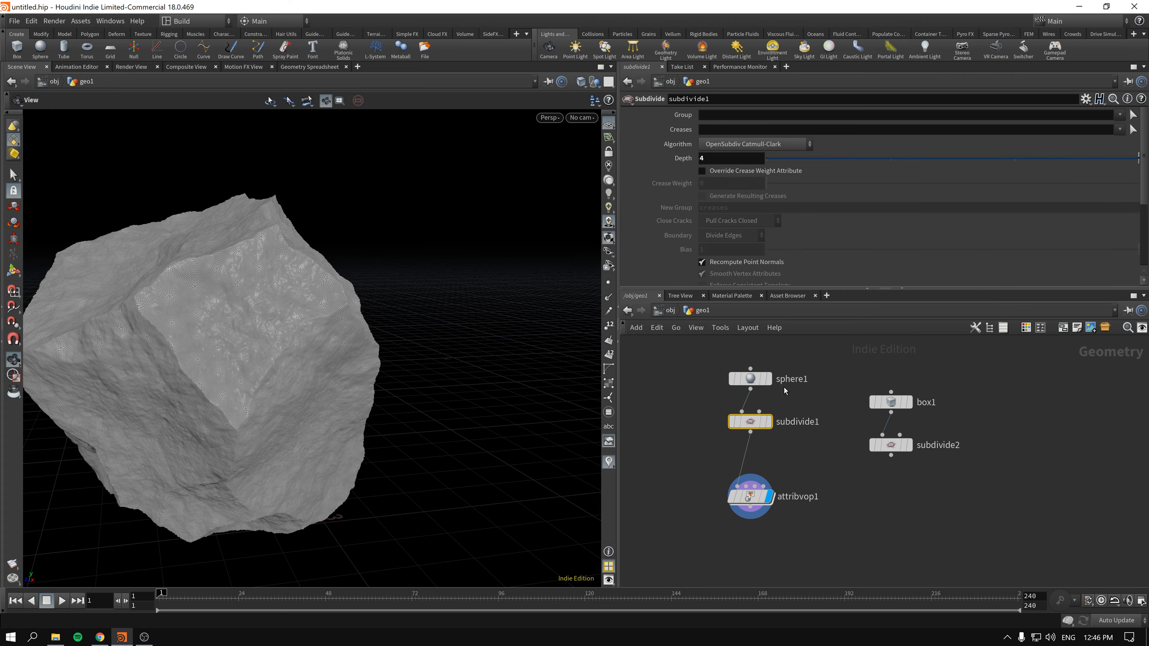
pyautogui.doubleClick(718, 160)
pyautogui.press('Return')
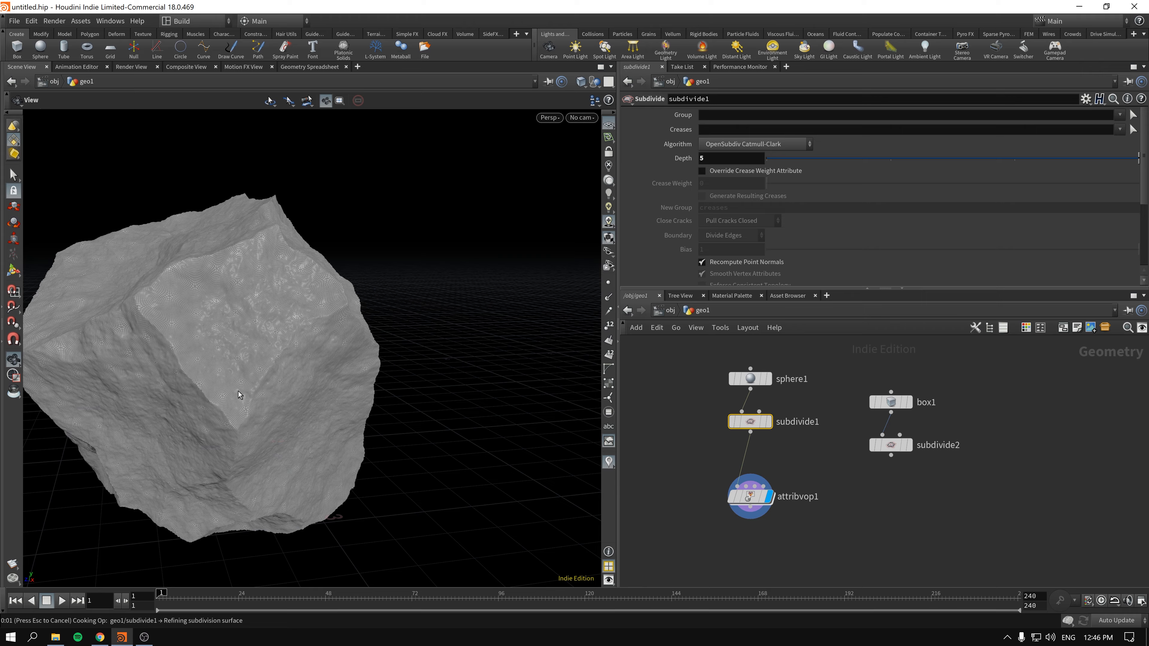
pyautogui.moveTo(654, 431); pyautogui.dragTo(697, 426, button='middle')
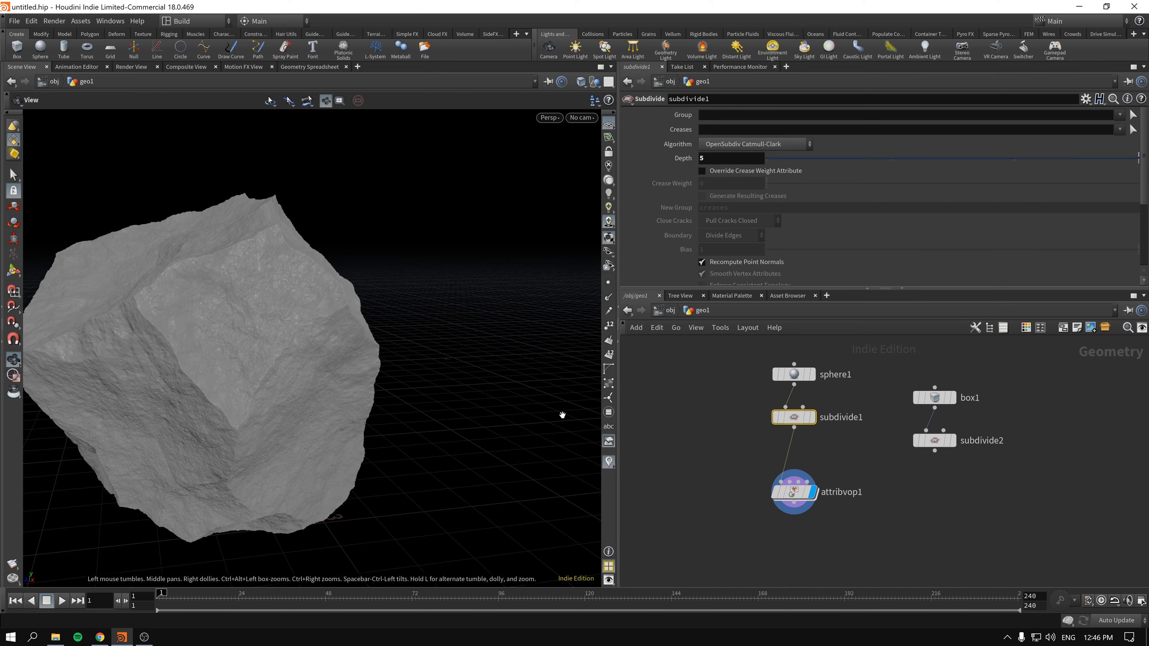
pyautogui.moveTo(563, 415)
pyautogui.mouseDown()
pyautogui.moveTo(367, 380)
pyautogui.moveTo(295, 334)
pyautogui.moveTo(415, 376)
pyautogui.moveTo(336, 377)
pyautogui.moveTo(562, 396)
pyautogui.mouseUp()
# - Set the sphere's Y radius to 1.2, checking the base shape, and display the Attribute VOP's result again
pyautogui.click(798, 373)
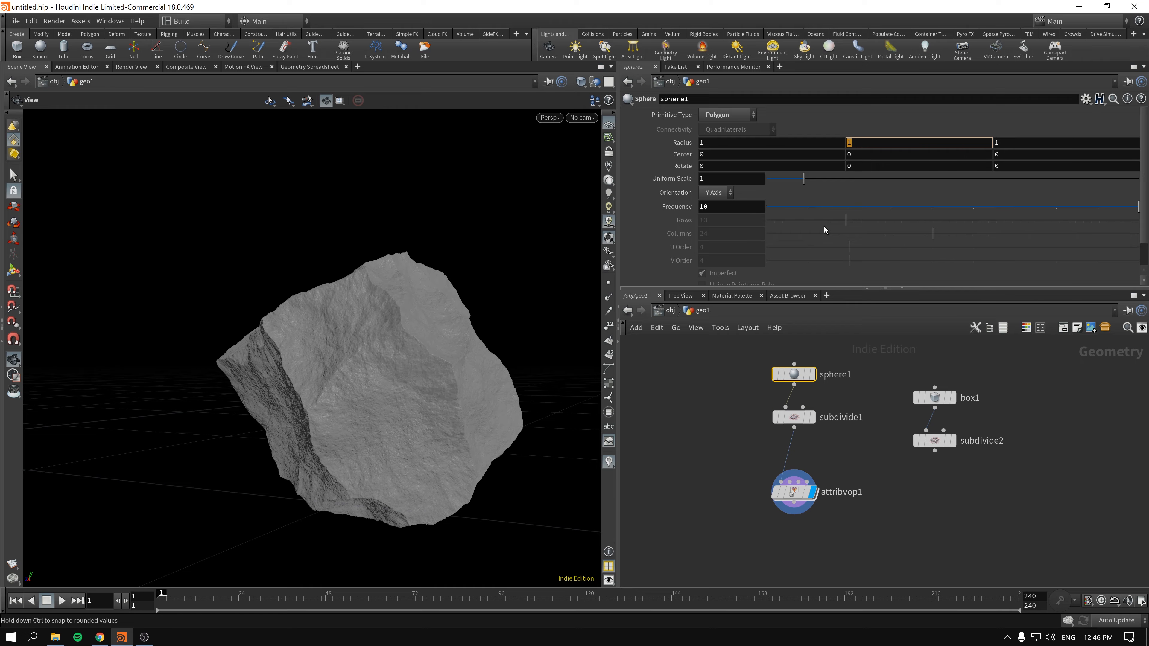
pyautogui.click(811, 375)
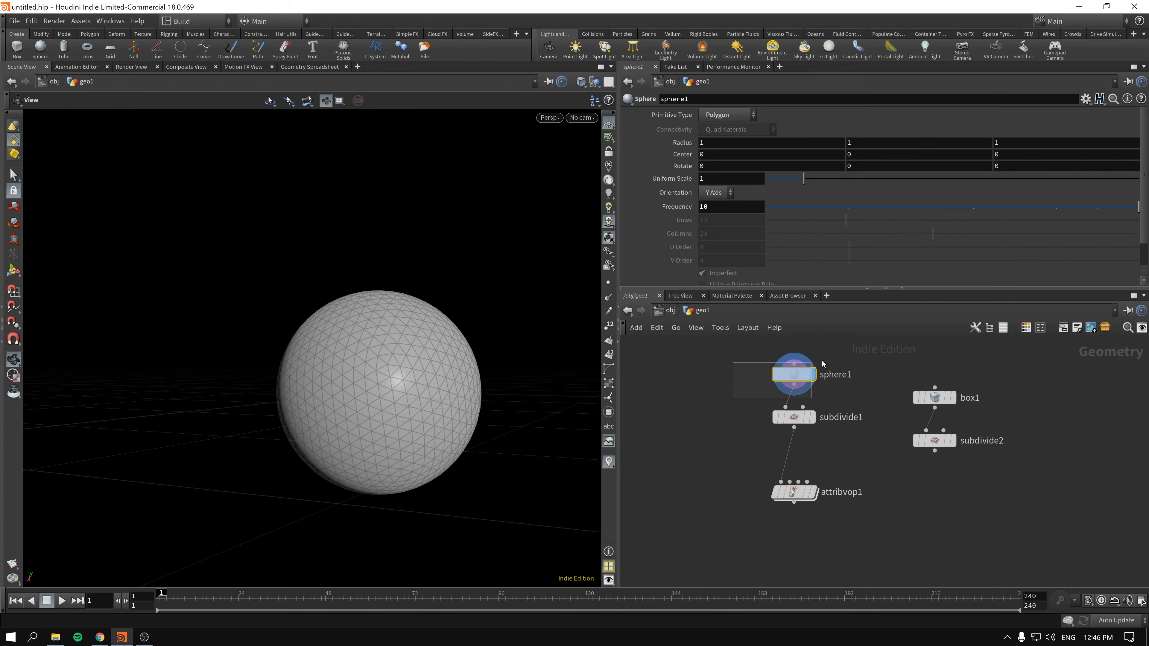
pyautogui.moveTo(861, 143)
pyautogui.mouseDown(button='middle')
pyautogui.moveTo(873, 145)
pyautogui.moveTo(862, 148)
pyautogui.mouseUp(button='middle')
pyautogui.moveTo(821, 494)
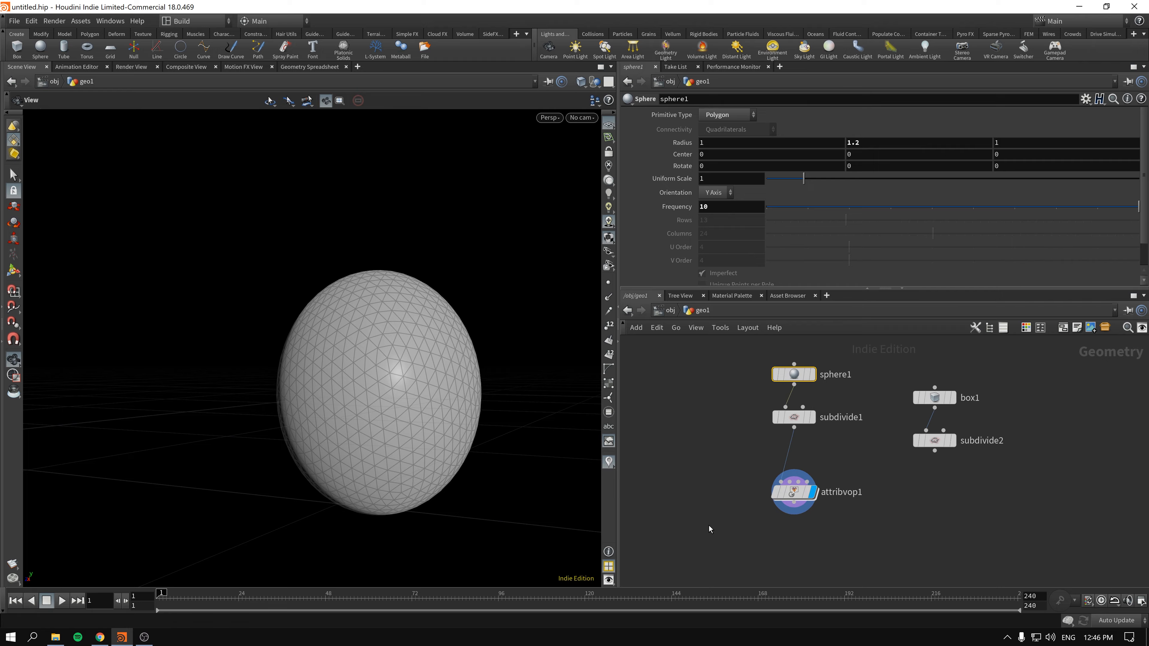
pyautogui.click(794, 492)
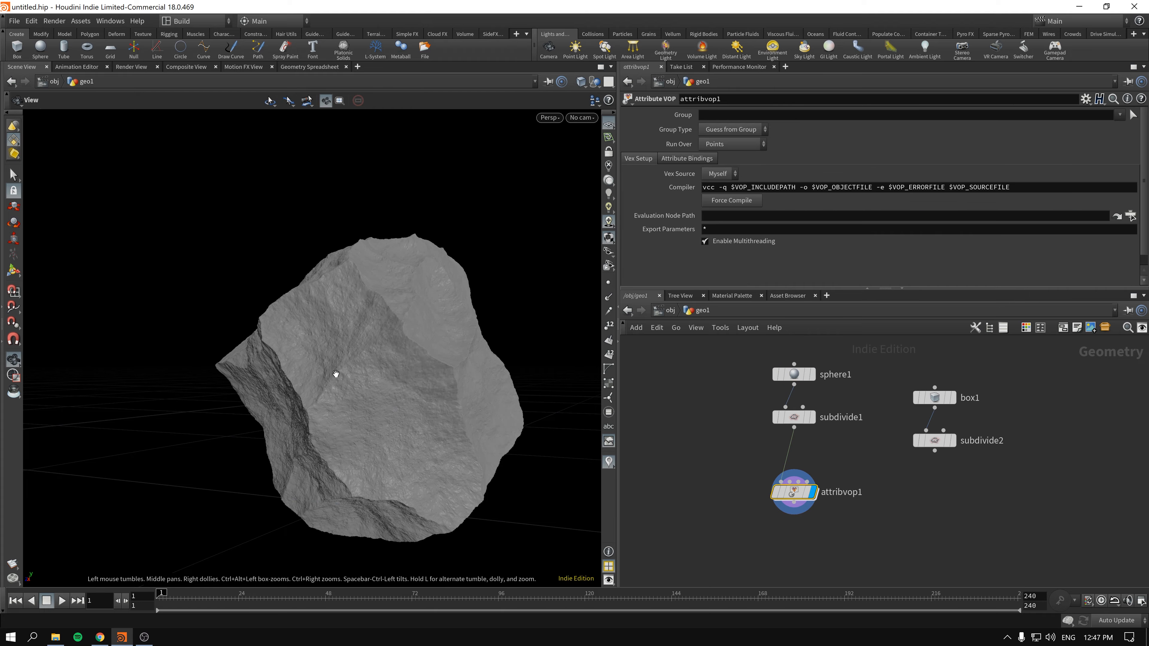
pyautogui.moveTo(334, 375)
pyautogui.mouseDown()
pyautogui.moveTo(377, 384)
pyautogui.moveTo(344, 389)
pyautogui.moveTo(359, 395)
pyautogui.moveTo(384, 385)
pyautogui.moveTo(323, 457)
pyautogui.moveTo(390, 402)
pyautogui.moveTo(333, 375)
pyautogui.moveTo(347, 360)
pyautogui.mouseUp()
pyautogui.moveTo(348, 362); pyautogui.dragTo(459, 342, button='right')
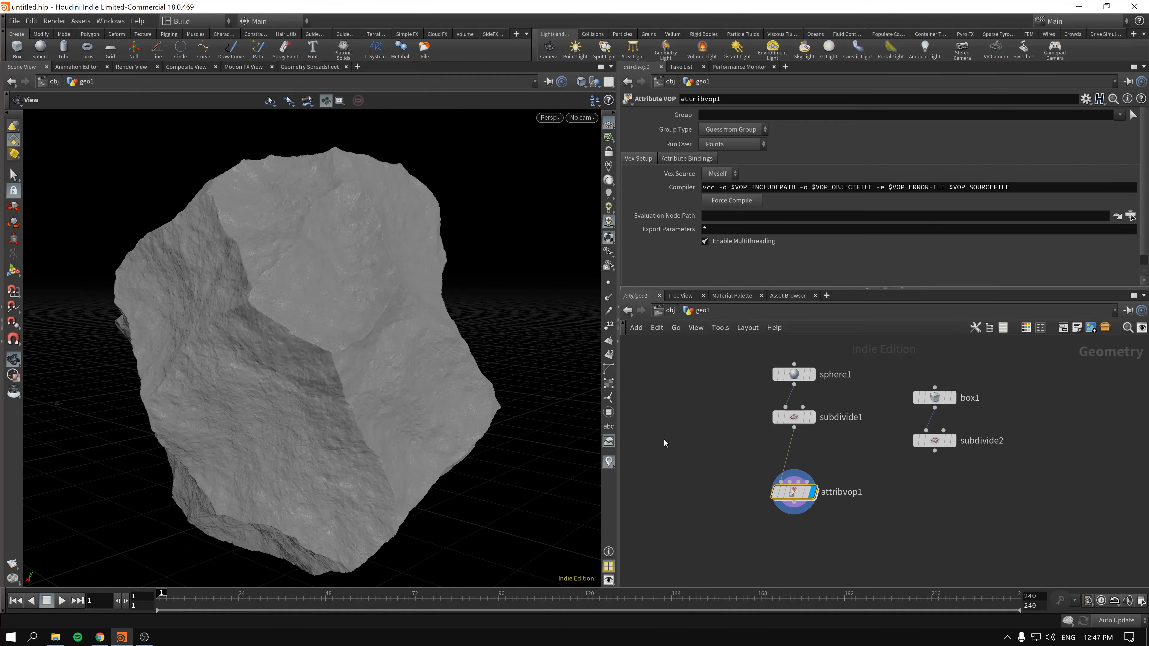
# - Enter the Attribute VOP network, move the first Multiply Constant node up beside the Add node and raise the geometry output node slightly
pyautogui.doubleClick(774, 465)
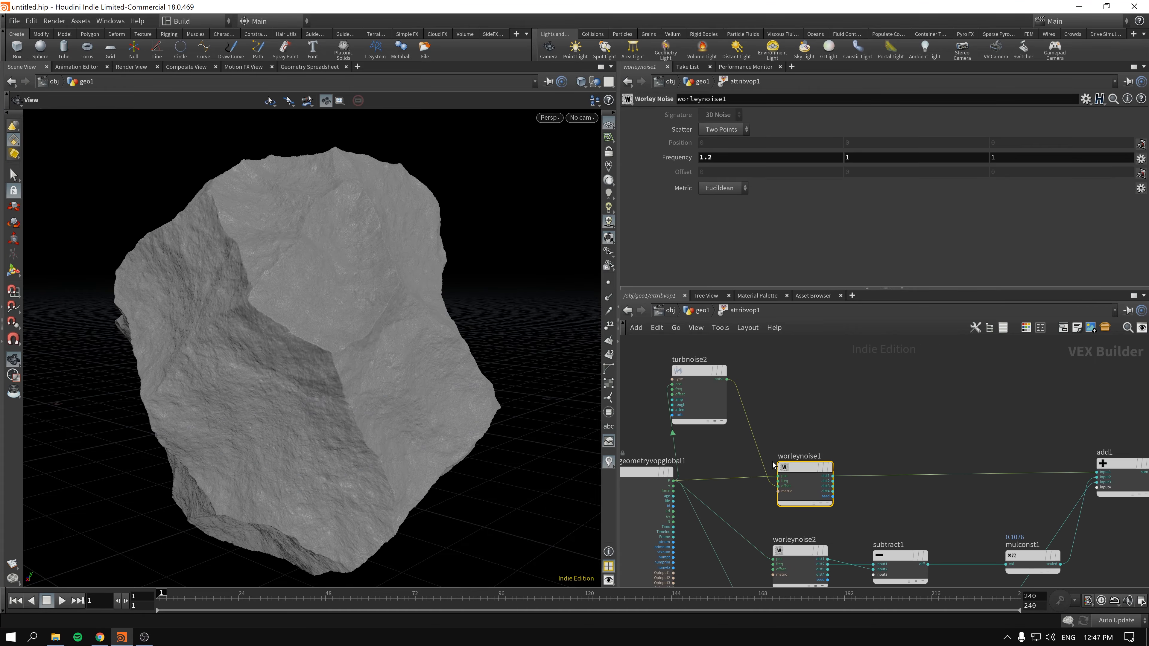
pyautogui.moveTo(932, 420); pyautogui.dragTo(750, 348, button='middle')
pyautogui.moveTo(993, 467); pyautogui.dragTo(792, 421, button='middle')
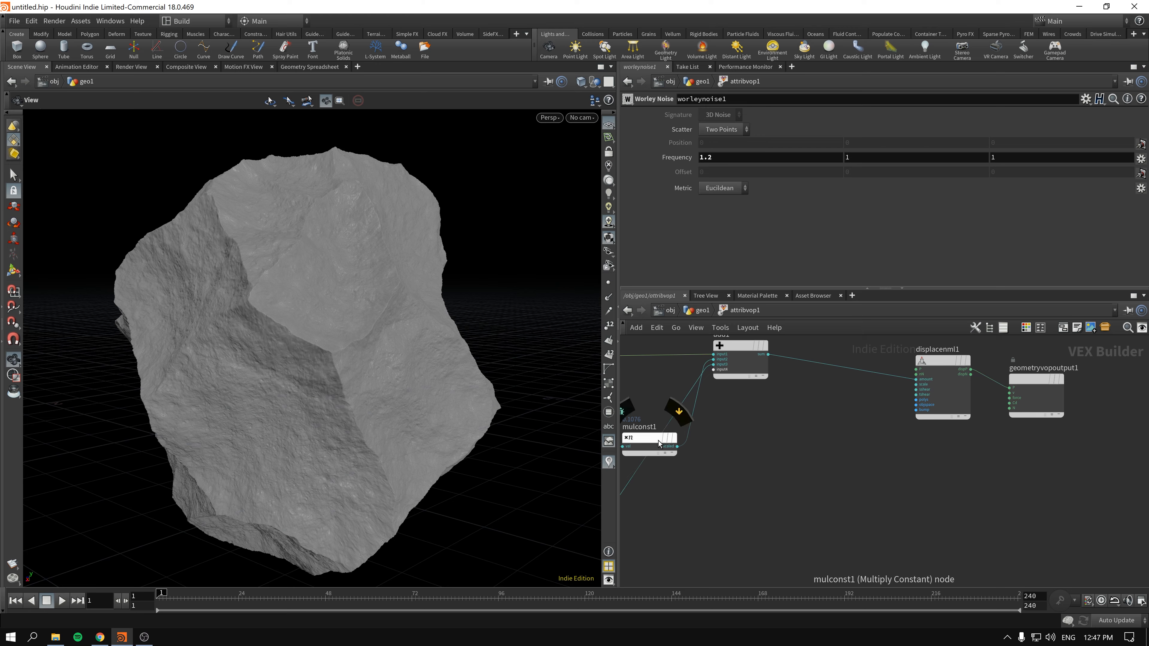
pyautogui.moveTo(657, 436); pyautogui.dragTo(645, 378)
pyautogui.moveTo(1037, 384); pyautogui.dragTo(1049, 366)
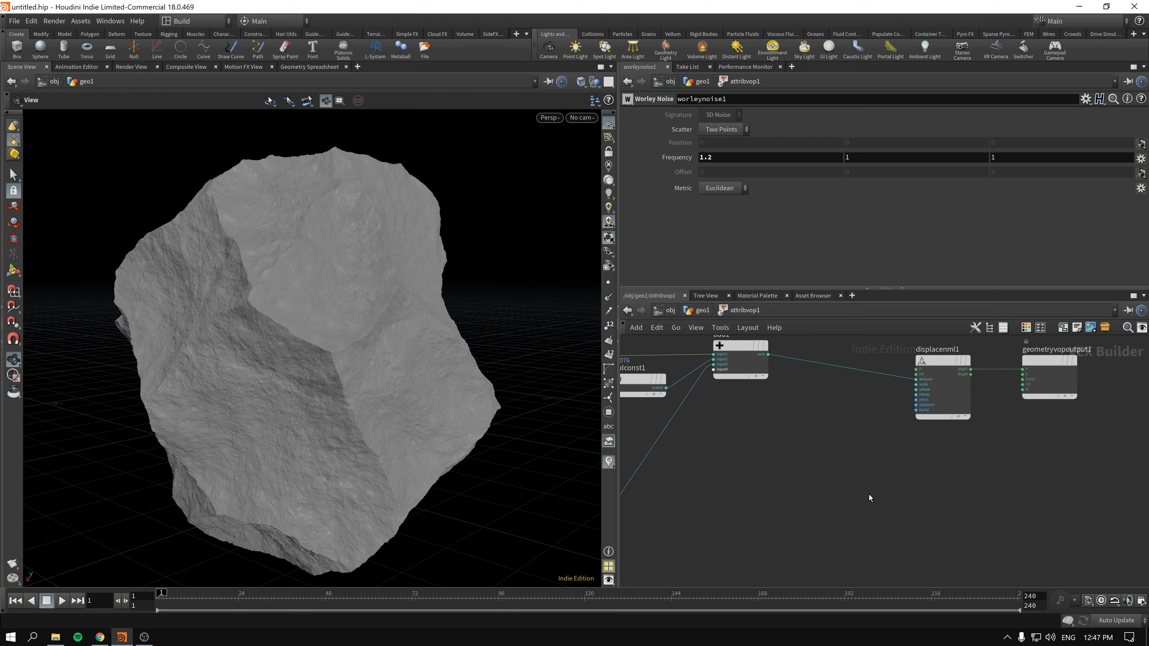
# - Add a Ramp Parameter node below the displacement node and feed the Add node's sum into its input
pyautogui.press('Tab')
pyautogui.write('ramp')
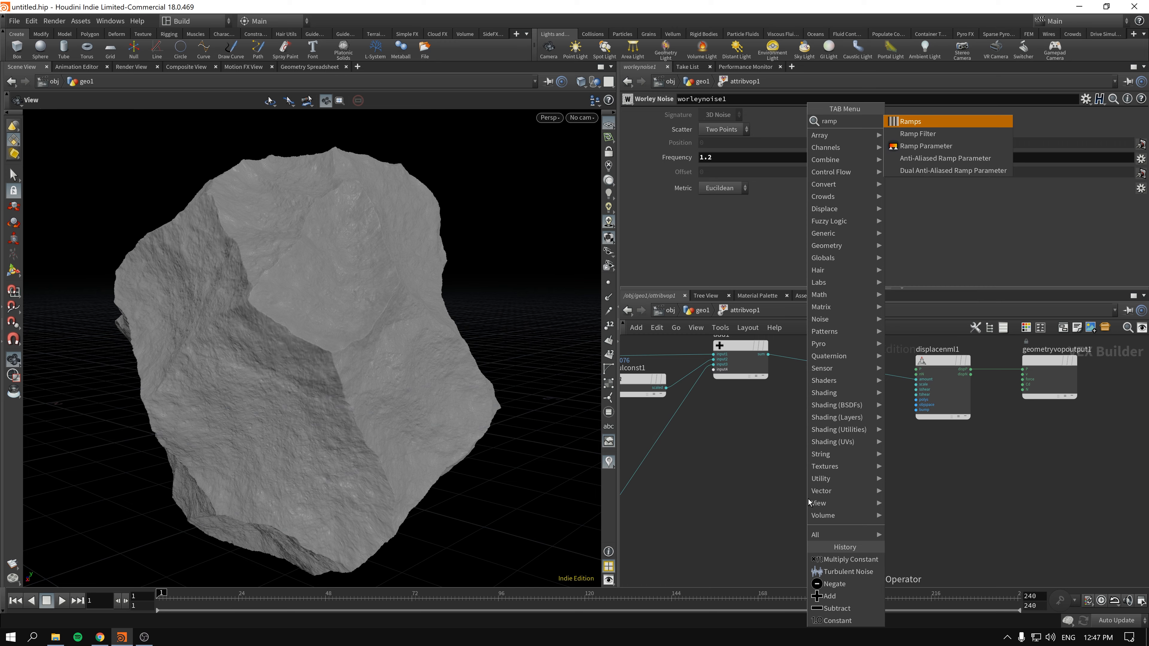
pyautogui.press('Down')
pyautogui.press('Return')
pyautogui.click(740, 480)
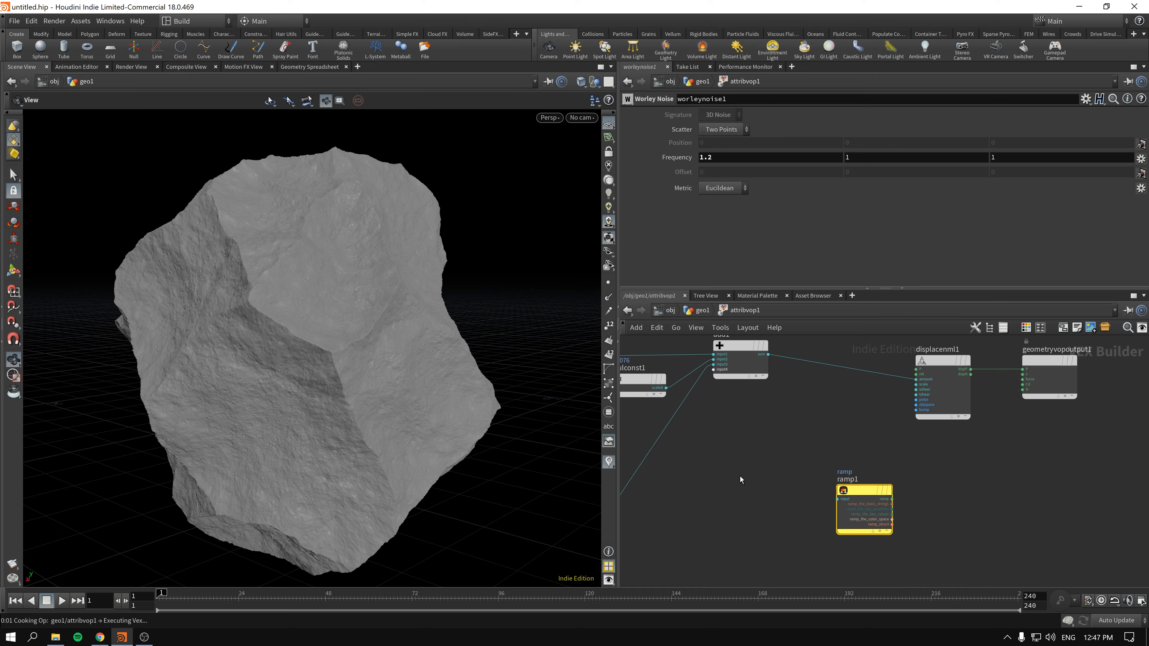
pyautogui.moveTo(740, 476); pyautogui.dragTo(820, 492, button='middle')
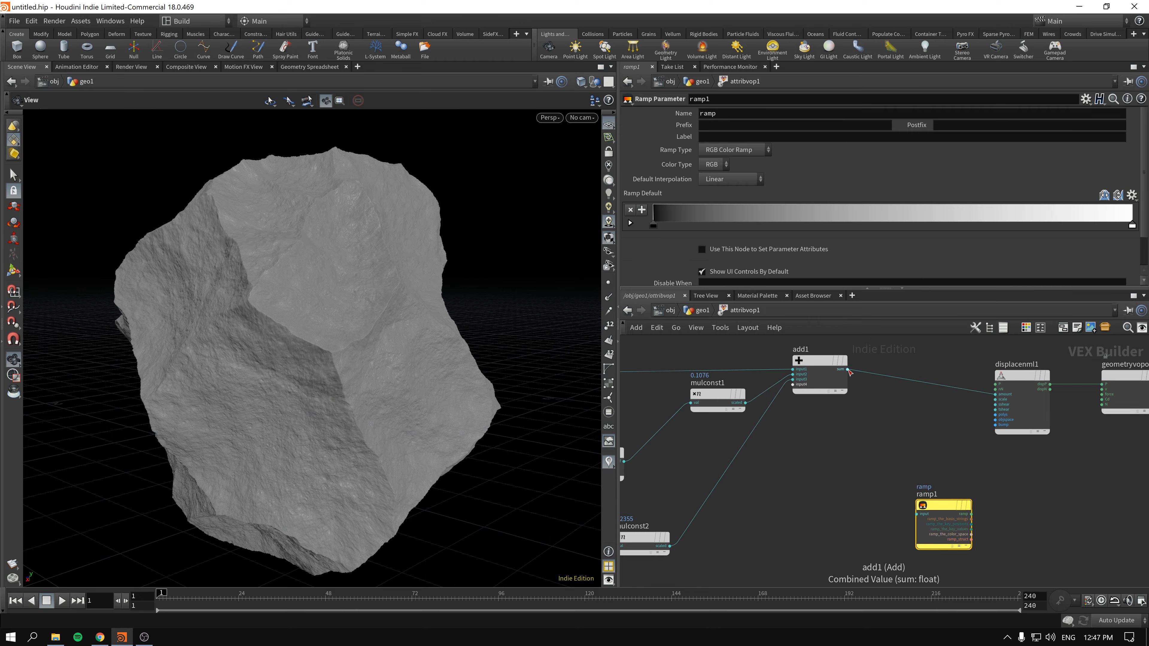
pyautogui.click(825, 364)
pyautogui.moveTo(849, 371); pyautogui.dragTo(941, 508)
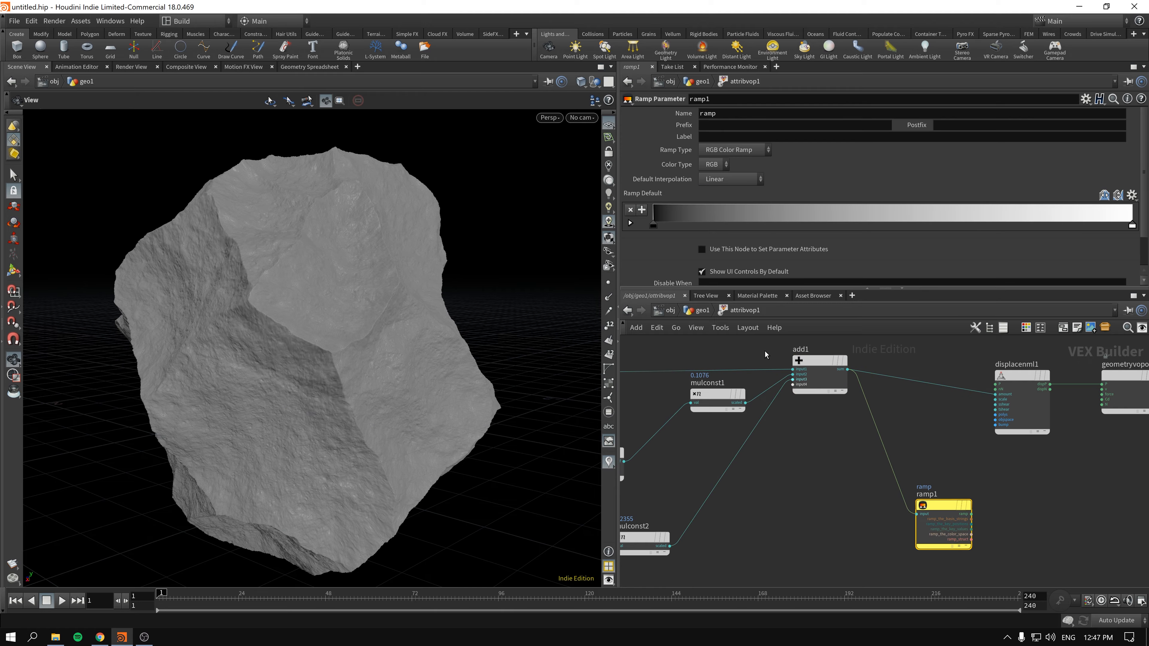
# - Wire the ramp's output into the geometry output's colour (Cd) input and label the ramp parameter "Colours"
pyautogui.moveTo(1048, 466); pyautogui.dragTo(846, 475, button='middle')
pyautogui.moveTo(815, 391); pyautogui.dragTo(719, 364)
pyautogui.moveTo(768, 525); pyautogui.dragTo(902, 414)
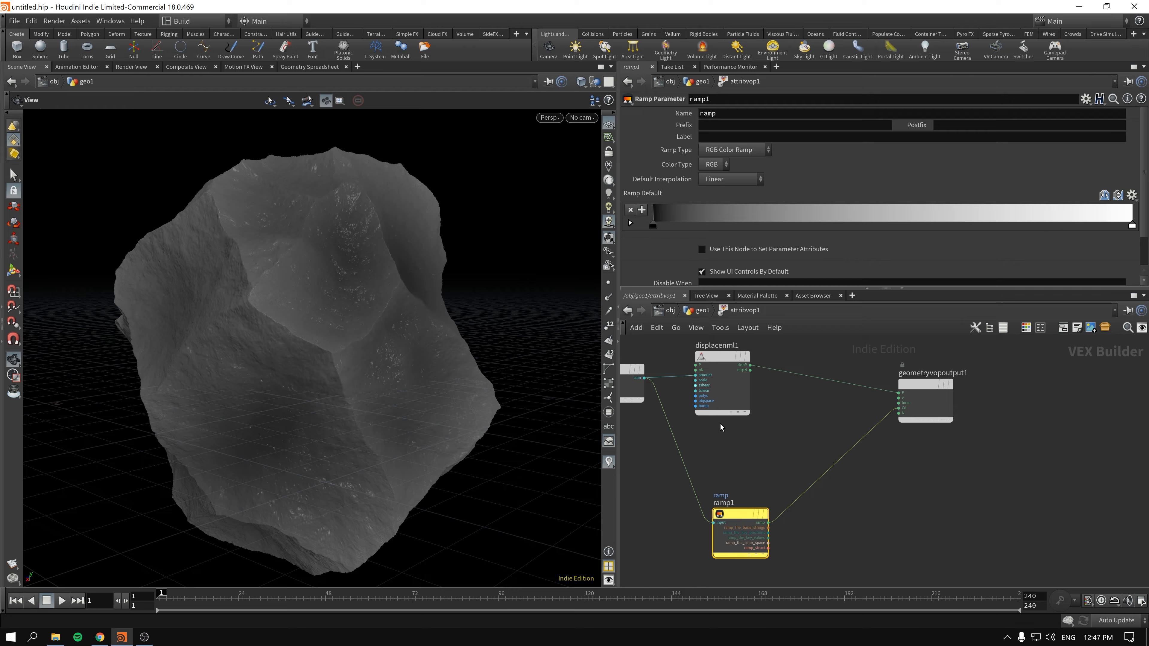
pyautogui.click(737, 138)
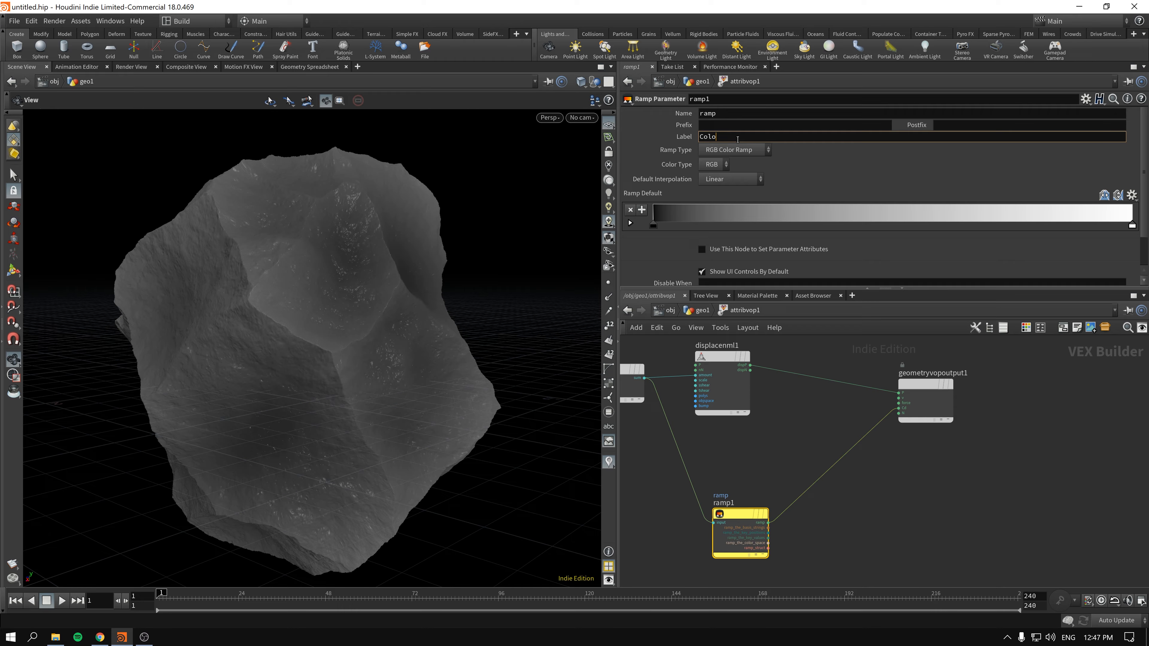
pyautogui.press('Return')
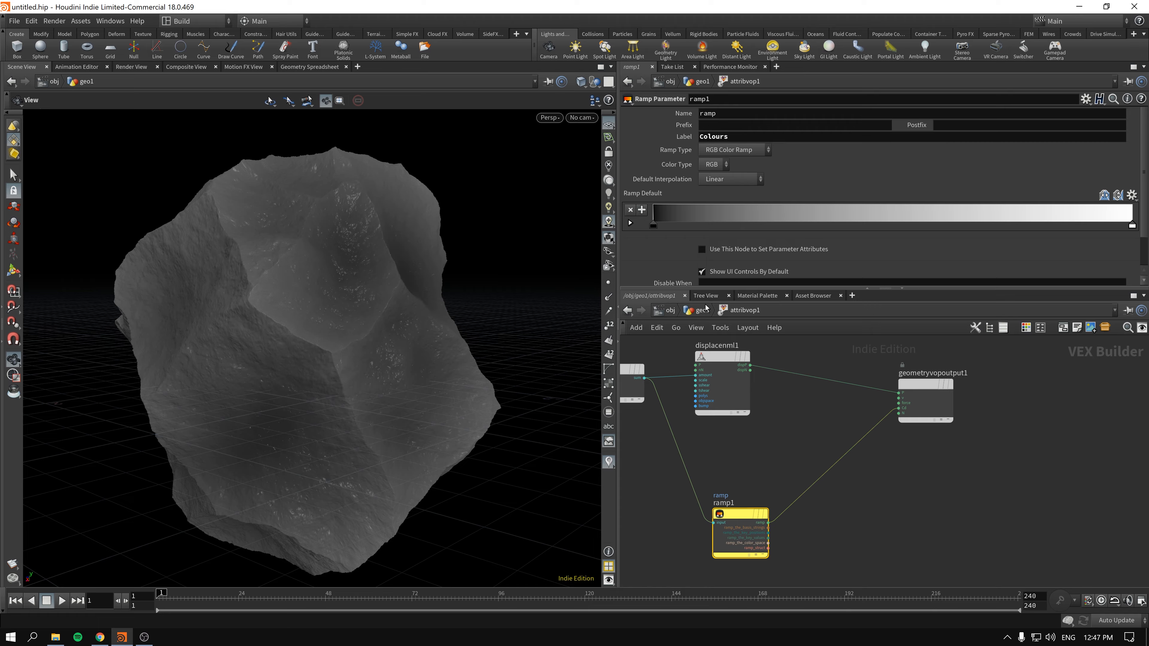
# - Return to the geometry network and set the first point of the Attribute VOP's Colours ramp to brown (0.3, 0.2421, 0.1842)
pyautogui.click(706, 310)
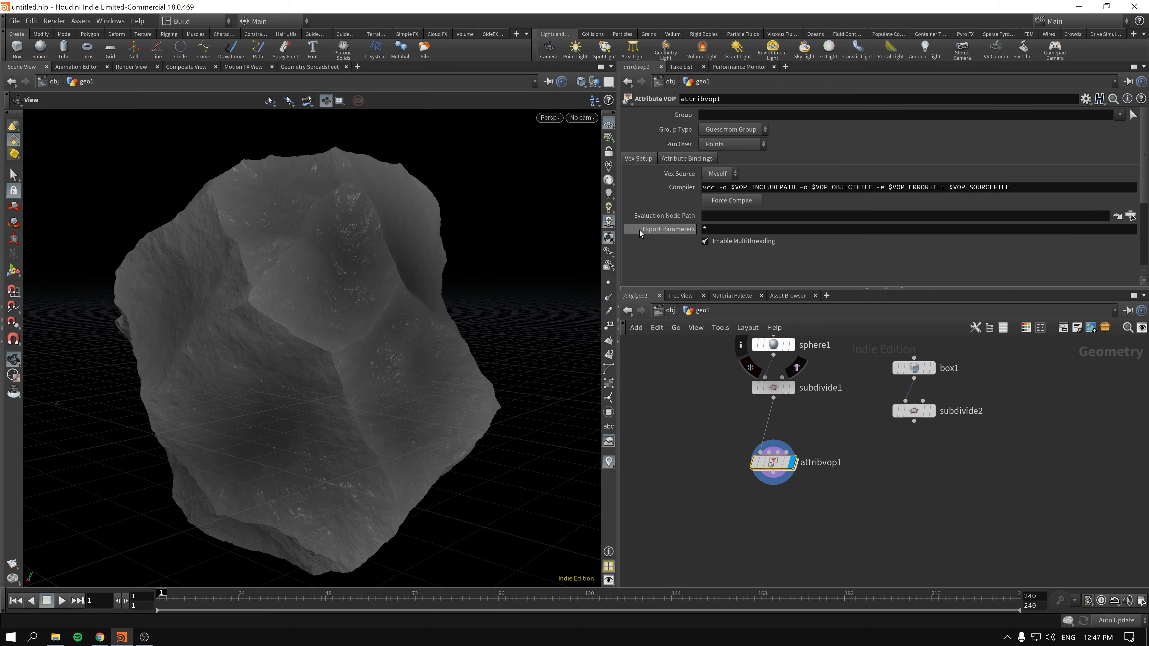
pyautogui.scroll(-5, 634, 239)
pyautogui.click(653, 223)
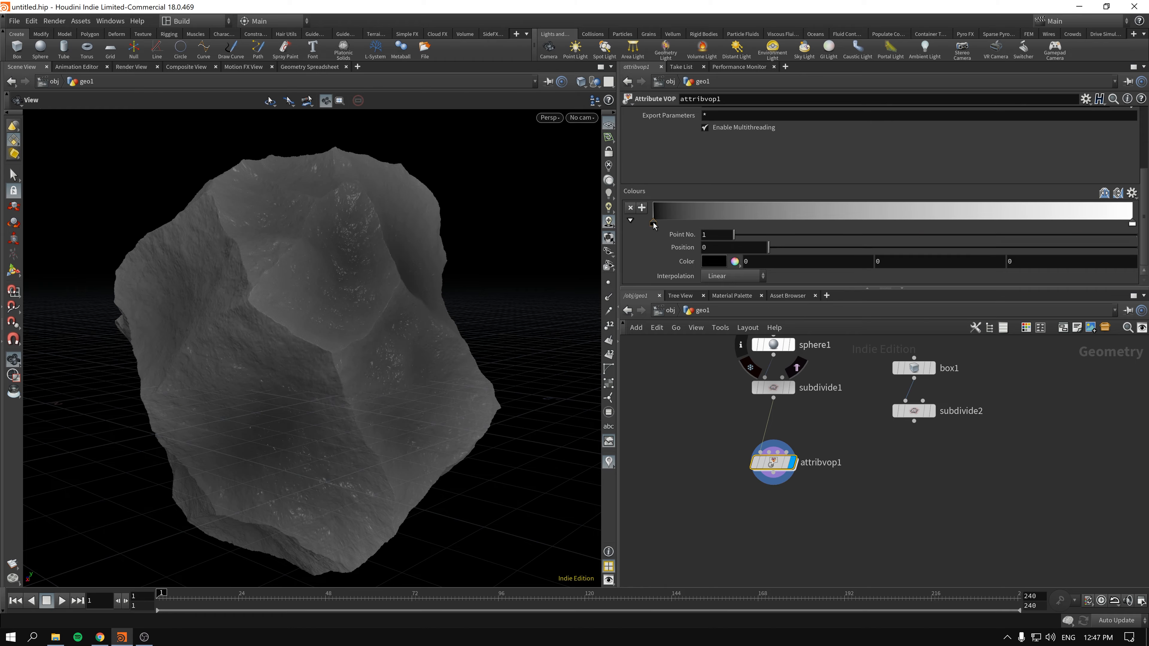
pyautogui.click(717, 264)
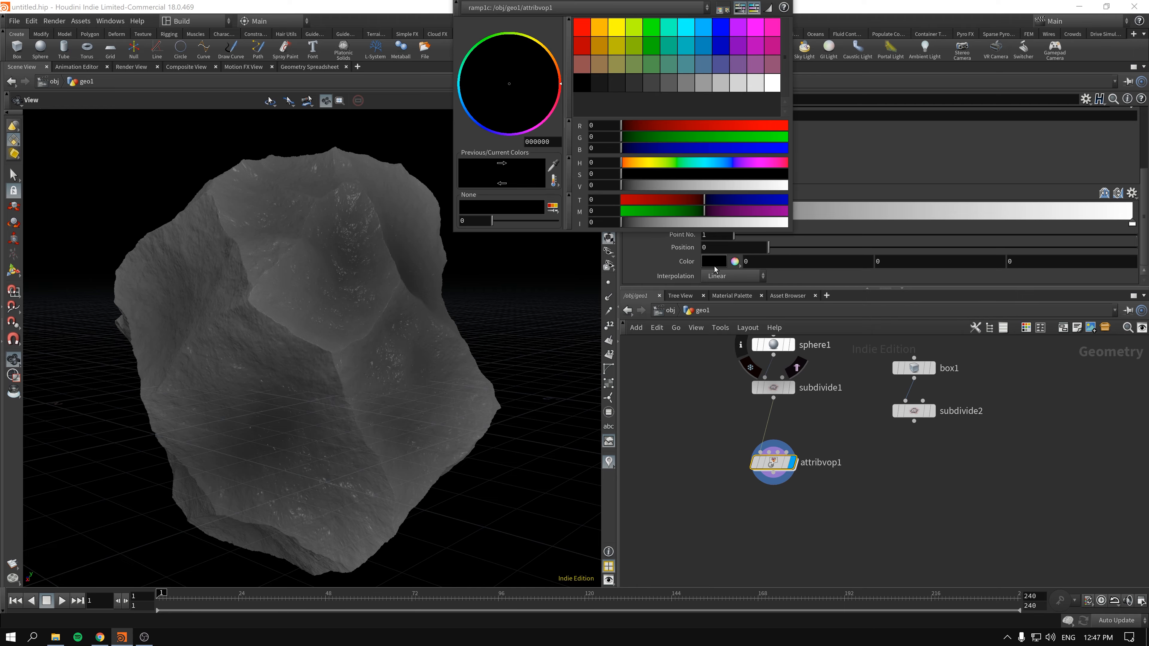
pyautogui.click(600, 66)
pyautogui.click(686, 173)
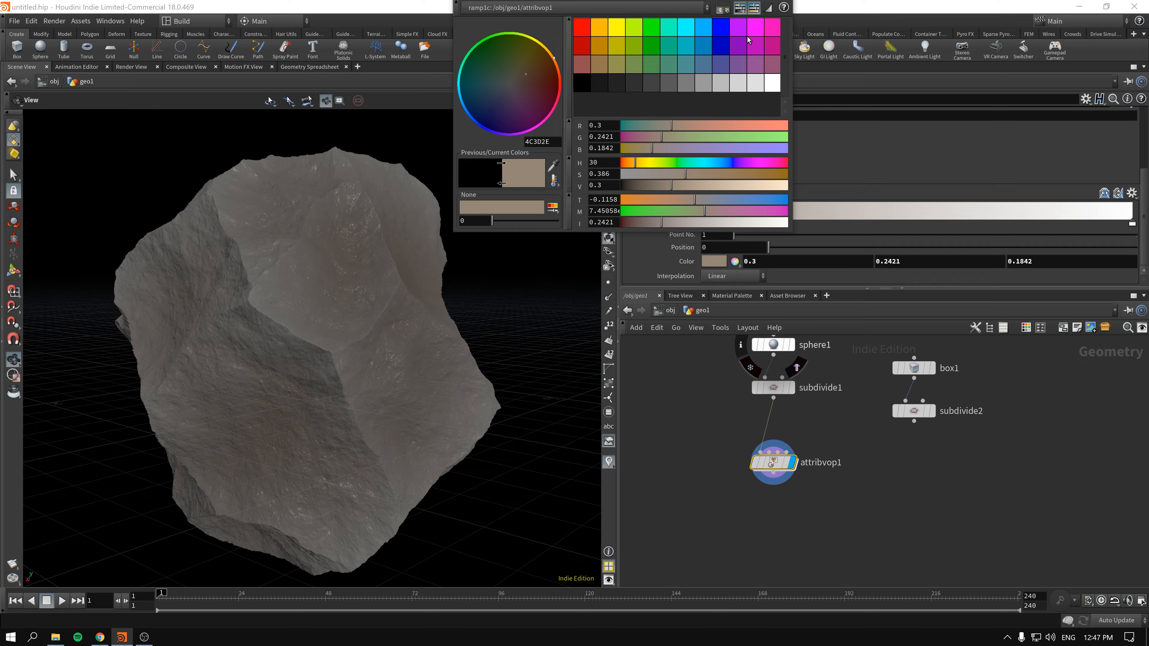
# - Set the Colours ramp's end point at position 1 to a darker brown (0.173, 0.13468, 0.096361)
pyautogui.click(1132, 222)
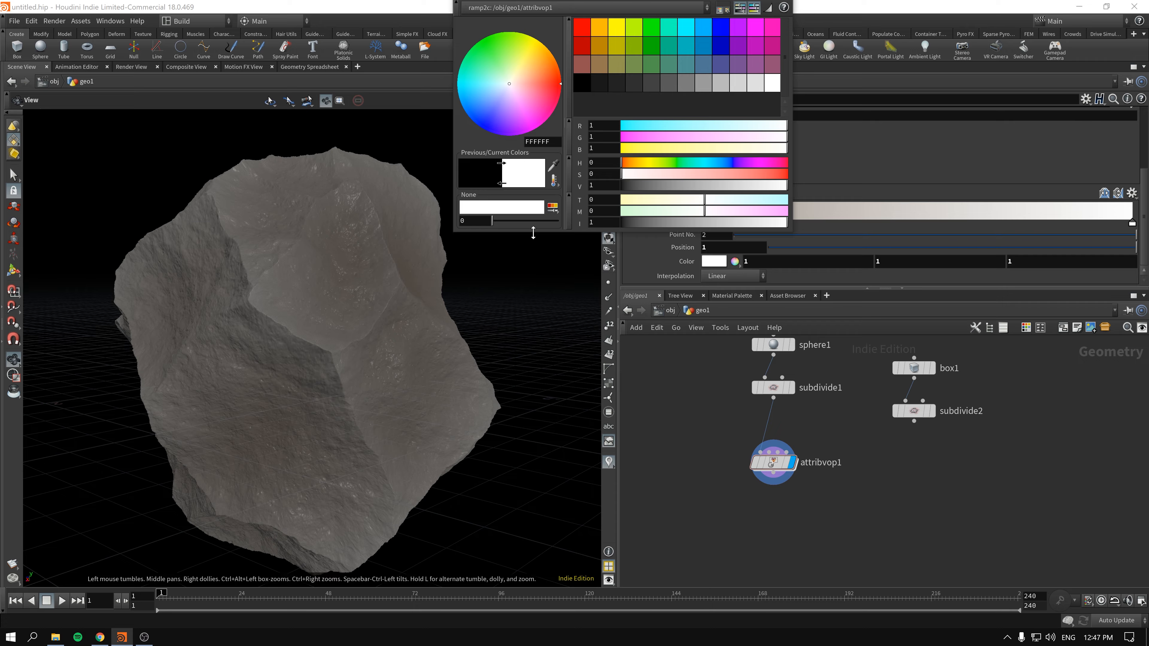
pyautogui.moveTo(535, 232); pyautogui.dragTo(570, 157)
pyautogui.moveTo(673, 1); pyautogui.dragTo(577, 73)
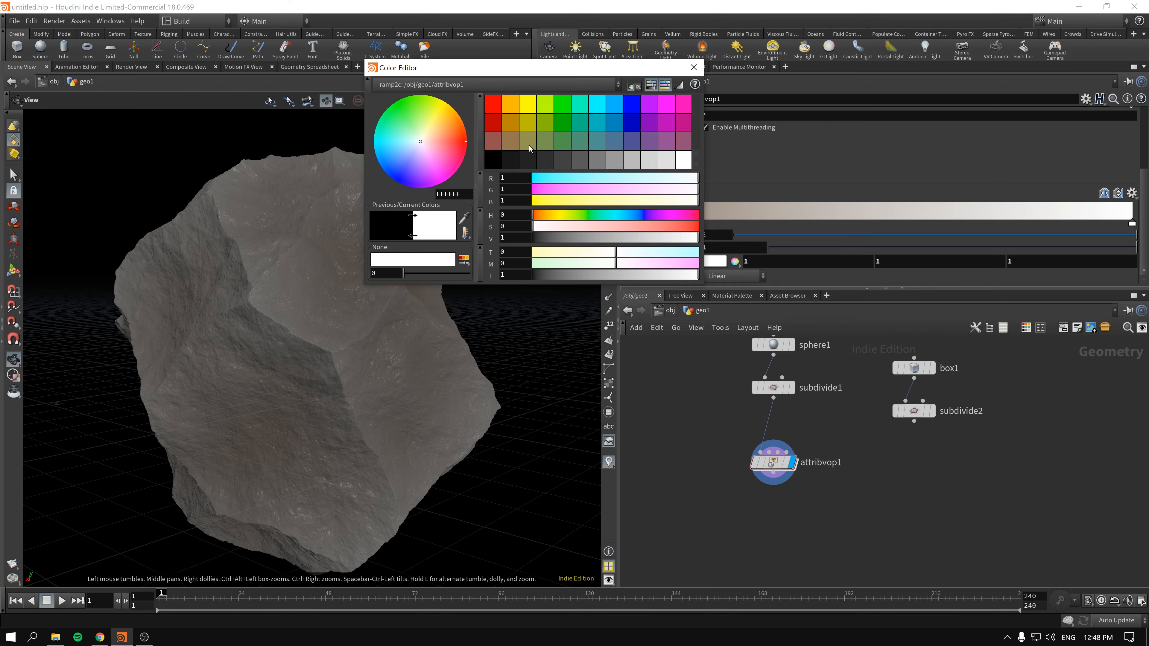
pyautogui.click(511, 143)
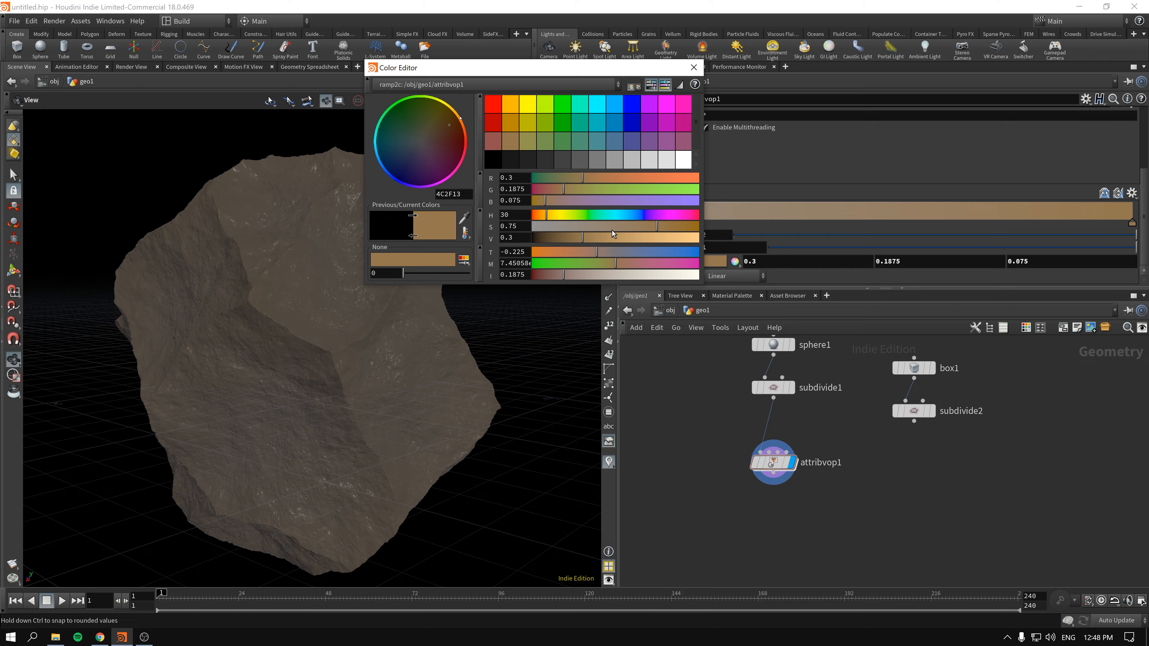
pyautogui.moveTo(583, 242); pyautogui.dragTo(550, 239)
pyautogui.click(694, 68)
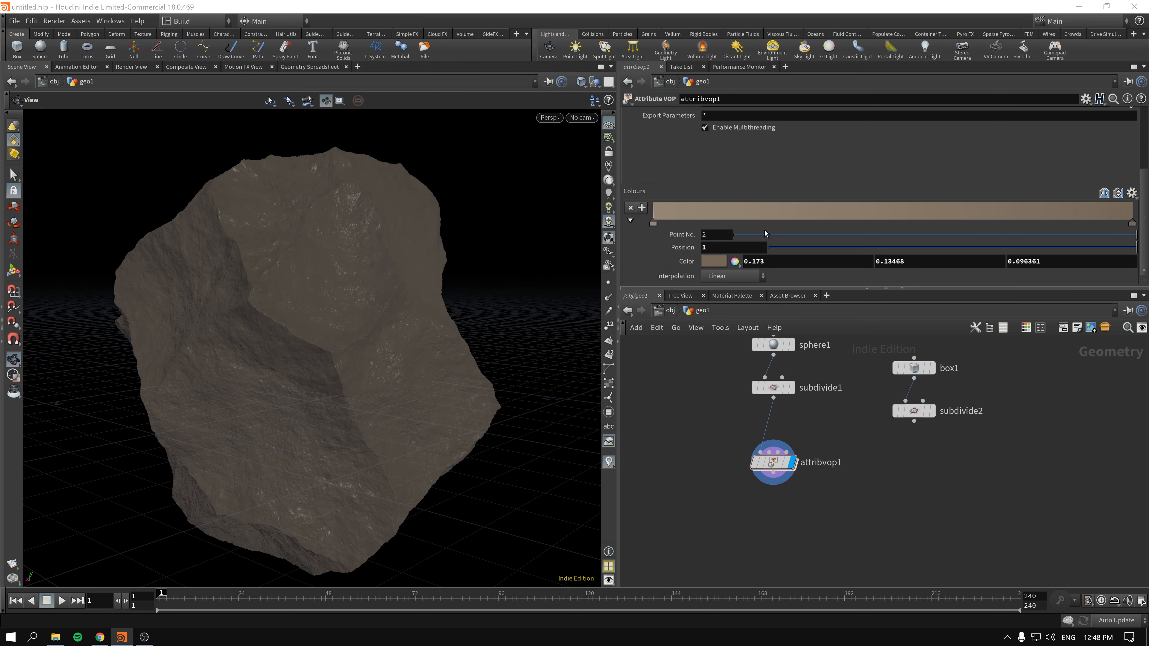
# - Add three points to the Colours ramp at positions of about 0.30, 0.24 and 0.17
pyautogui.click(797, 225)
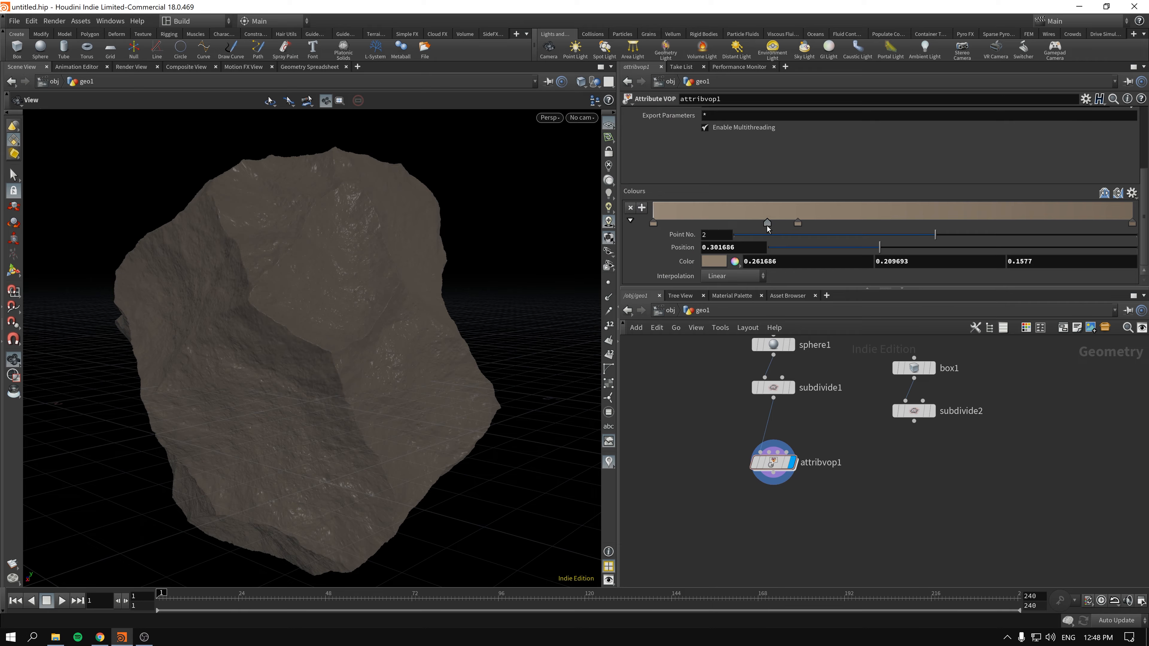
pyautogui.click(768, 225)
pyautogui.click(737, 218)
# - Try pure green (0, 1, 0) on the ramp point at position 0.237976
pyautogui.click(768, 225)
pyautogui.click(714, 261)
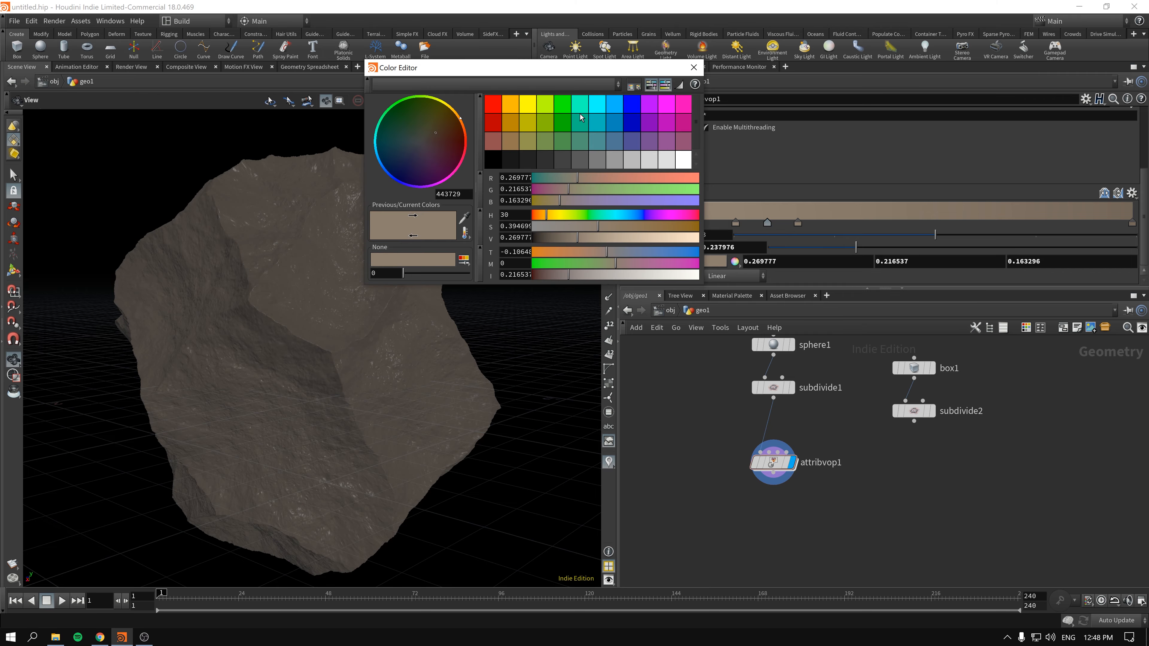
pyautogui.click(569, 107)
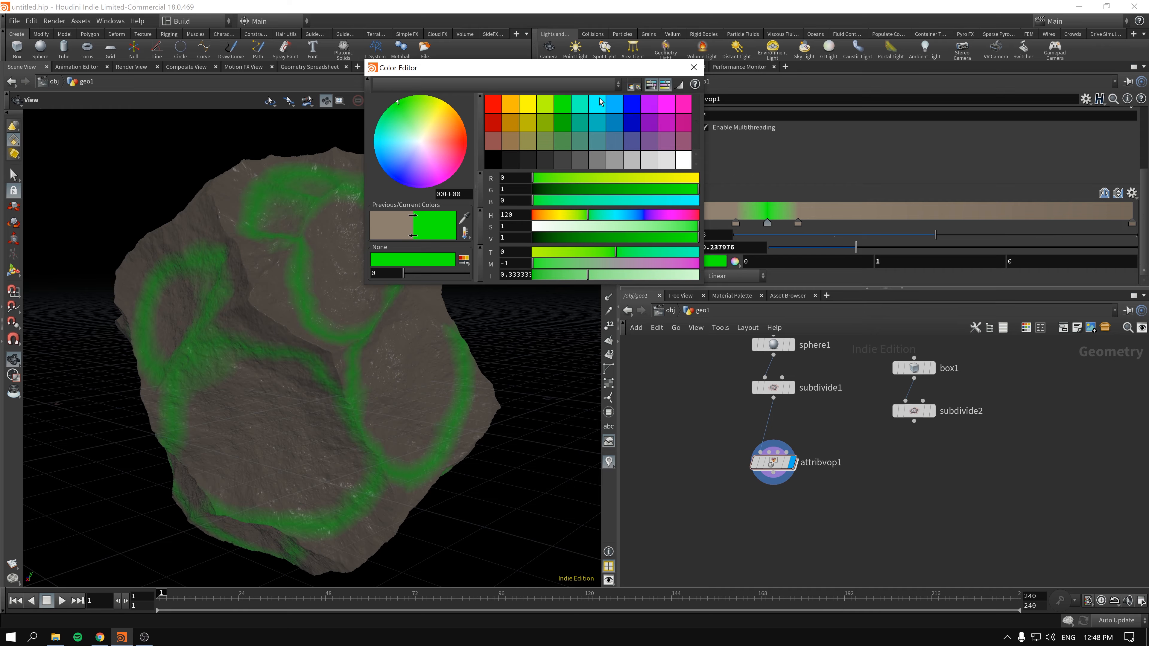
pyautogui.click(695, 68)
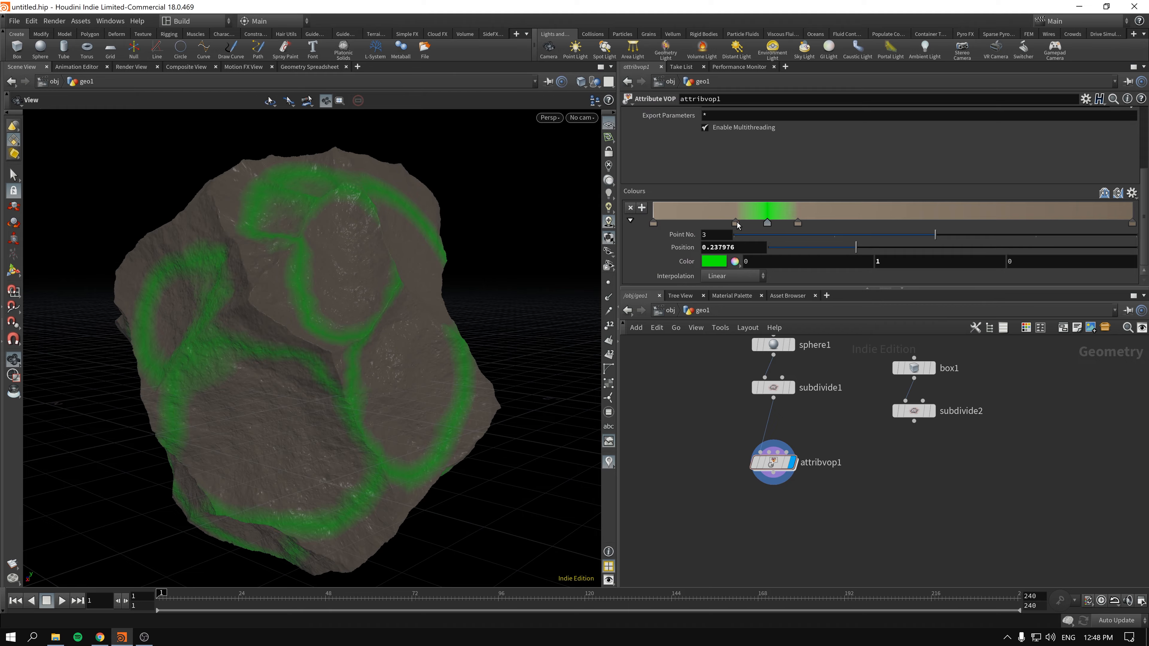
# - Try pure red (1, 0, 0) on the ramp point at position 0.171768
pyautogui.click(736, 222)
pyautogui.click(715, 261)
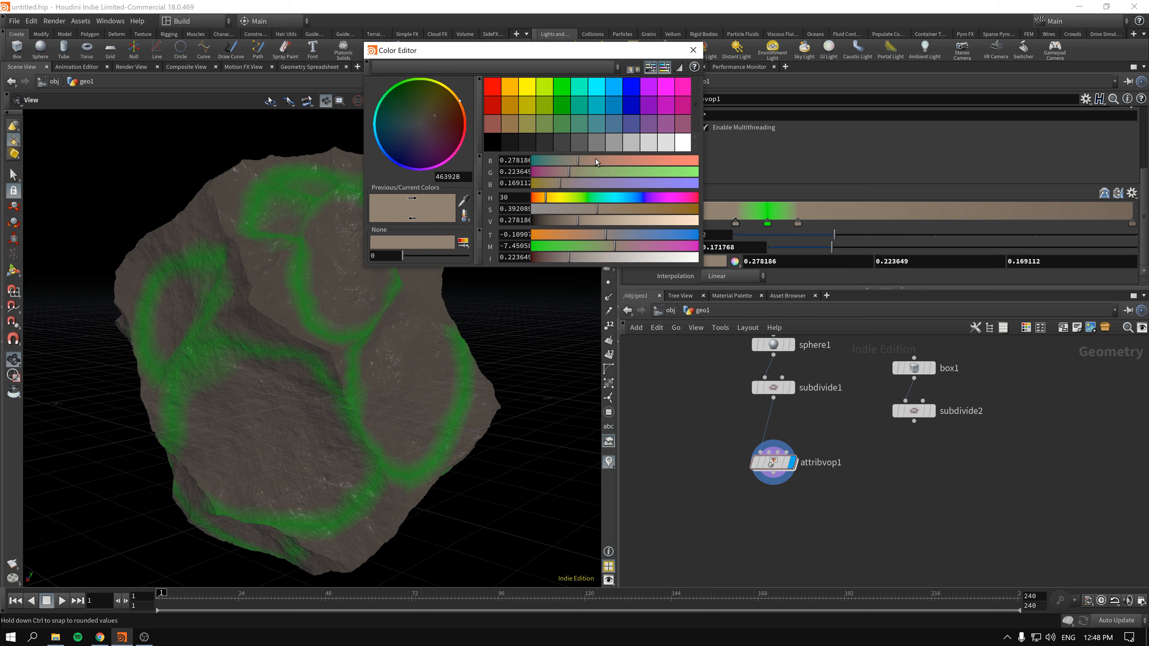
pyautogui.click(491, 92)
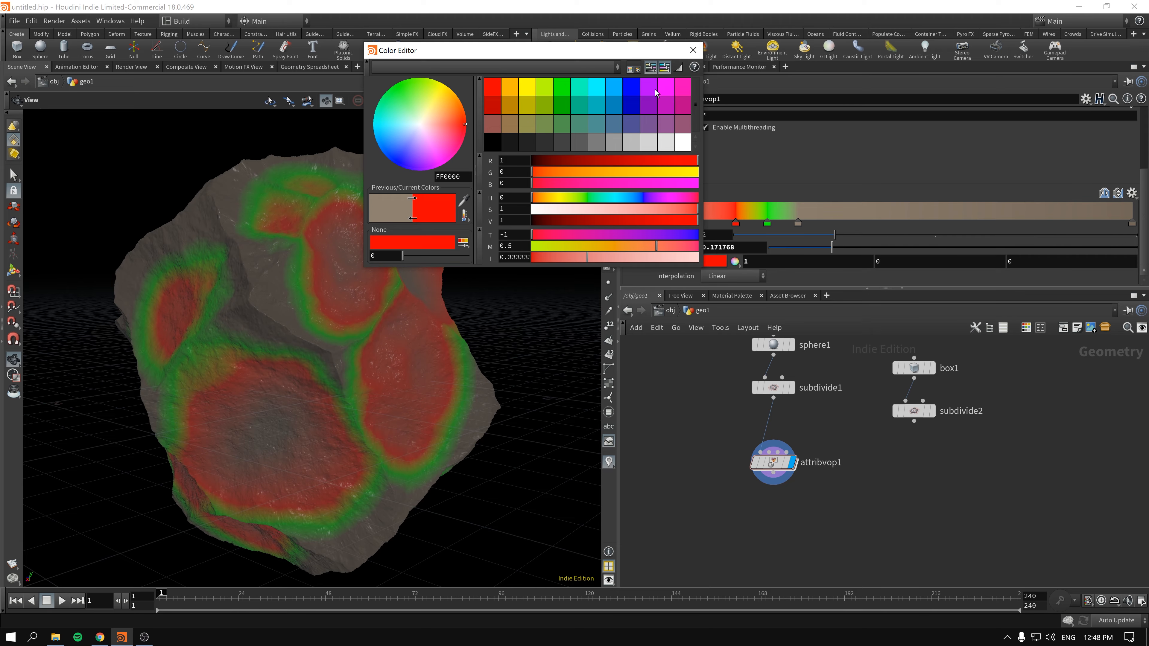
pyautogui.click(693, 50)
# - Recolour the ramp point at position 0.171768 to a muted dark brown with hue 30 and saturation 0.454
pyautogui.click(715, 263)
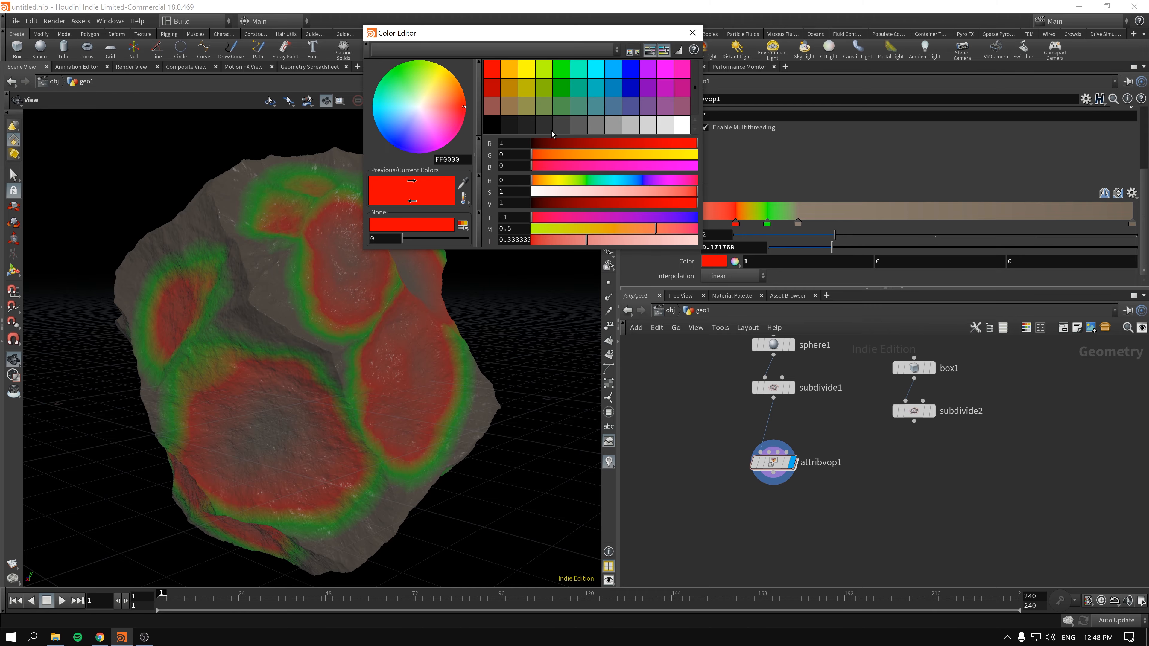
pyautogui.click(513, 105)
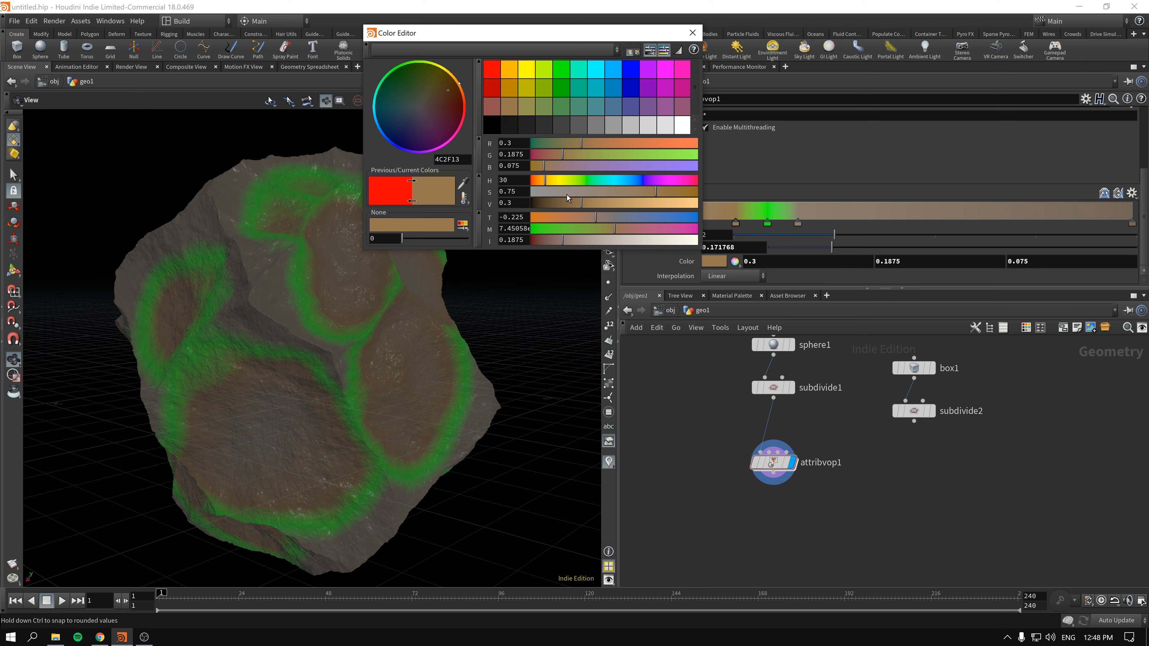
pyautogui.click(561, 205)
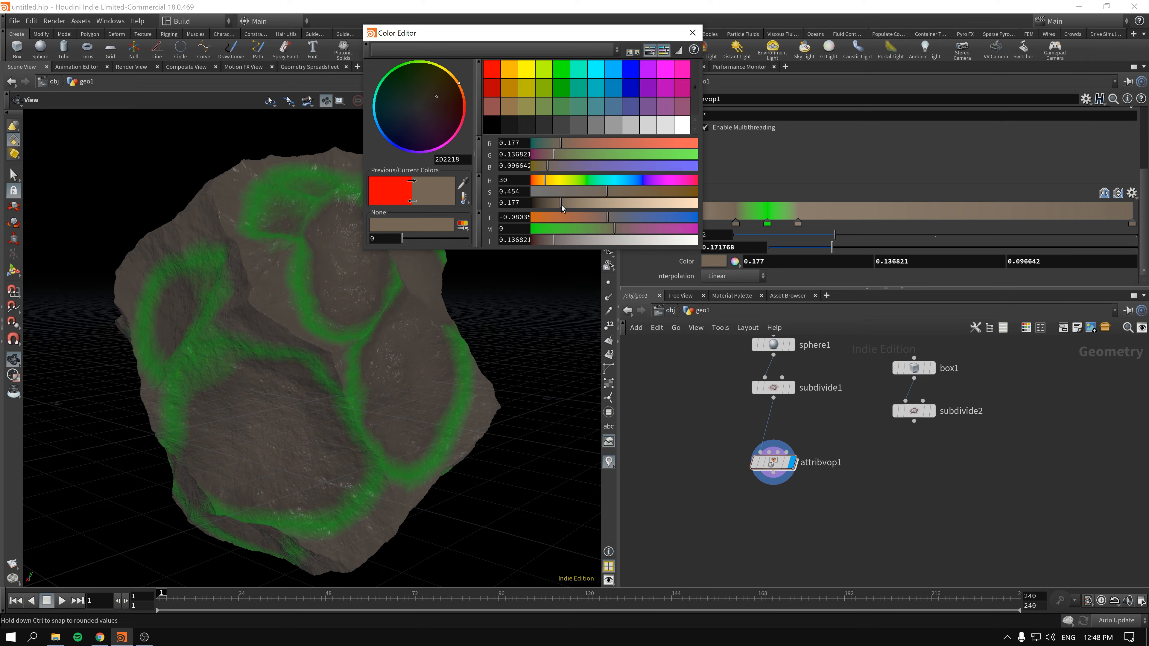
pyautogui.moveTo(561, 205); pyautogui.dragTo(567, 206)
# - Recolour the green ramp point to a dark olive with saturation 0.393 and value 0.213, raising its red to 0.24
pyautogui.click(767, 223)
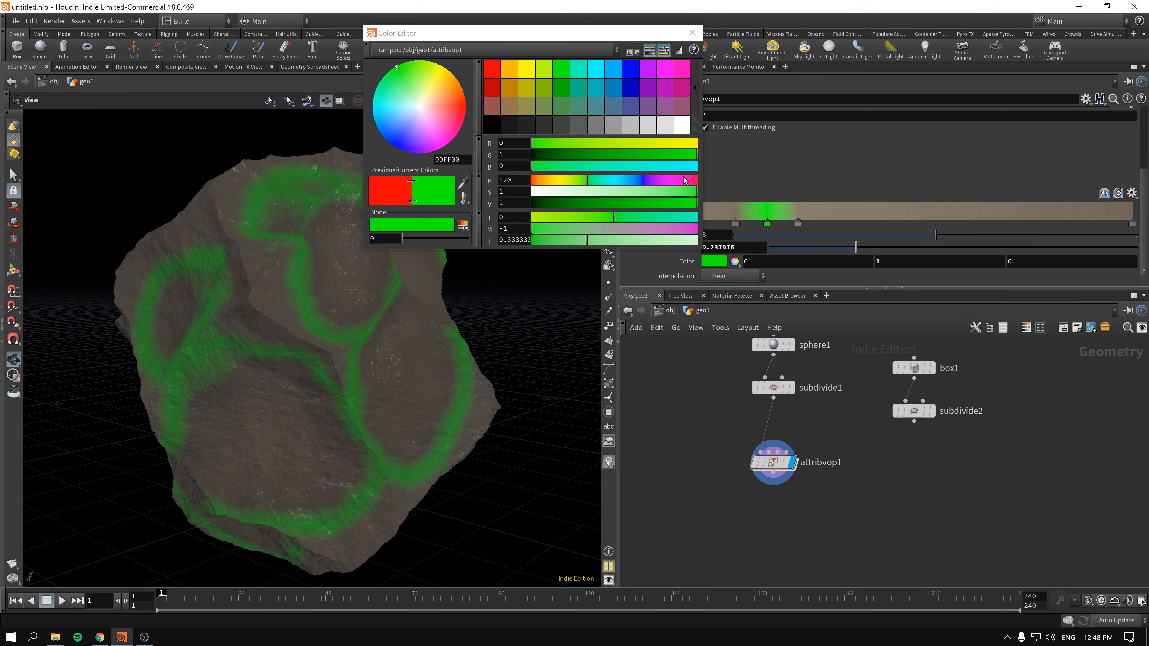
pyautogui.click(533, 109)
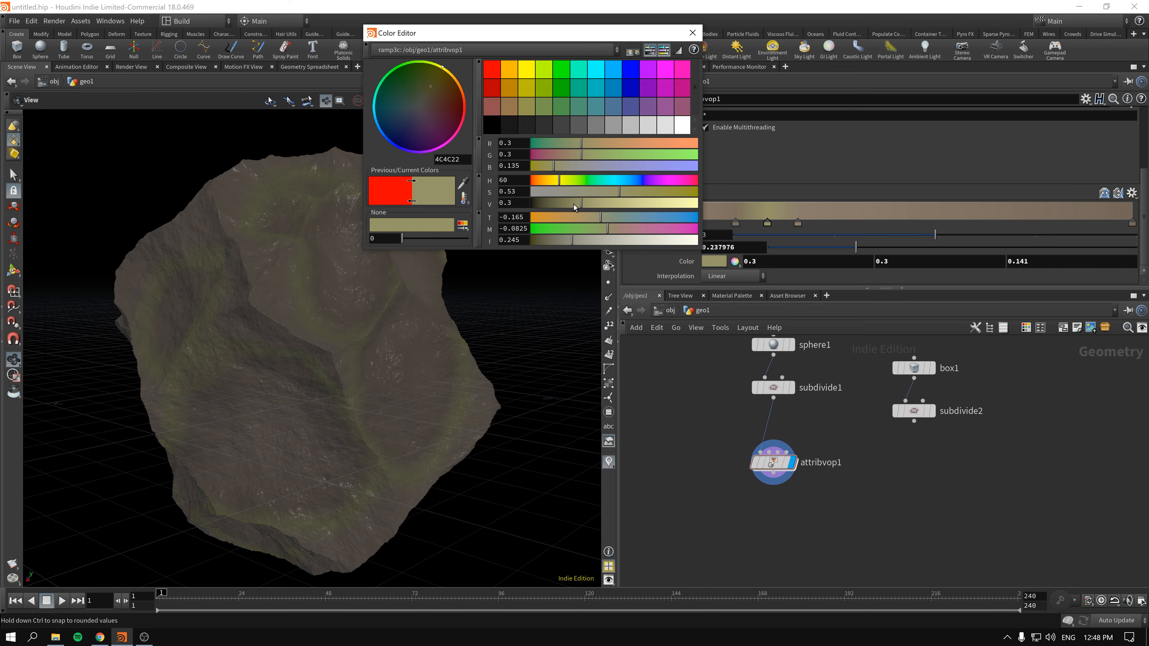
pyautogui.moveTo(574, 204); pyautogui.dragTo(565, 203)
pyautogui.click(597, 193)
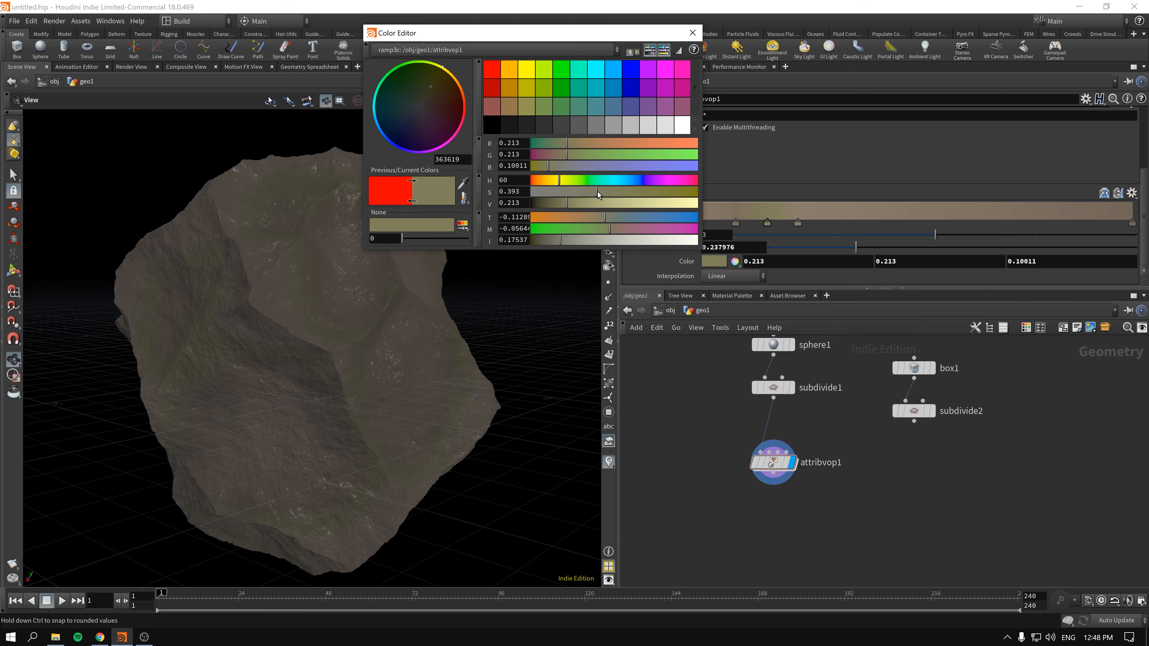
pyautogui.click(572, 144)
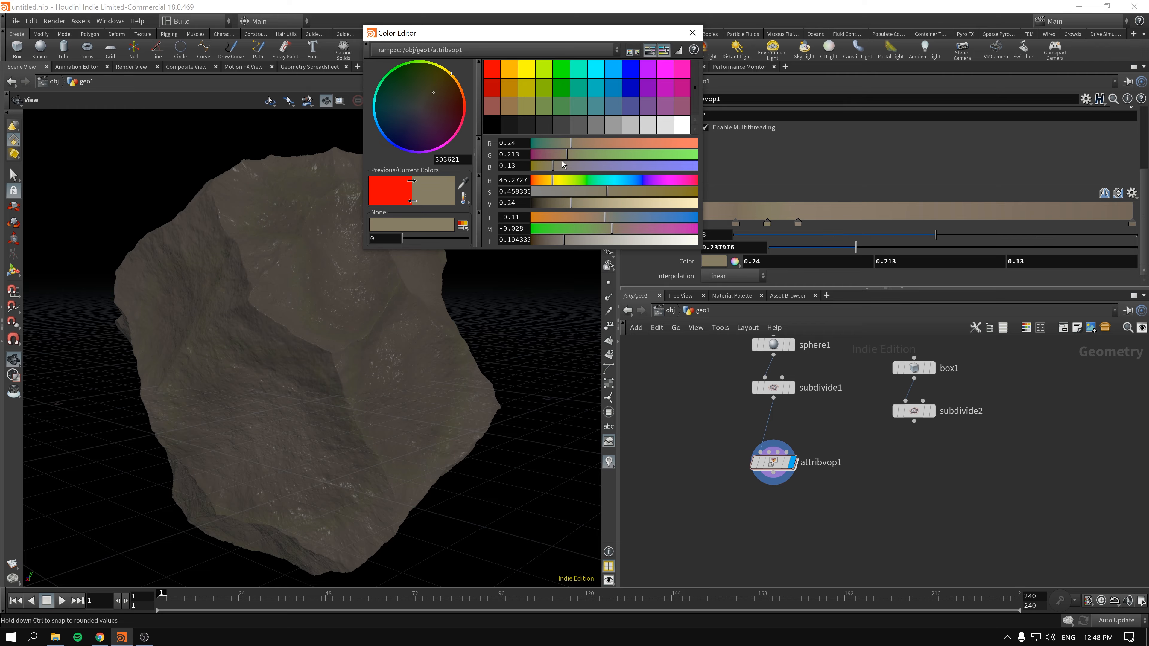
# - At object level, enable envlight1 and turn on its environment display in the viewport
pyautogui.click(692, 33)
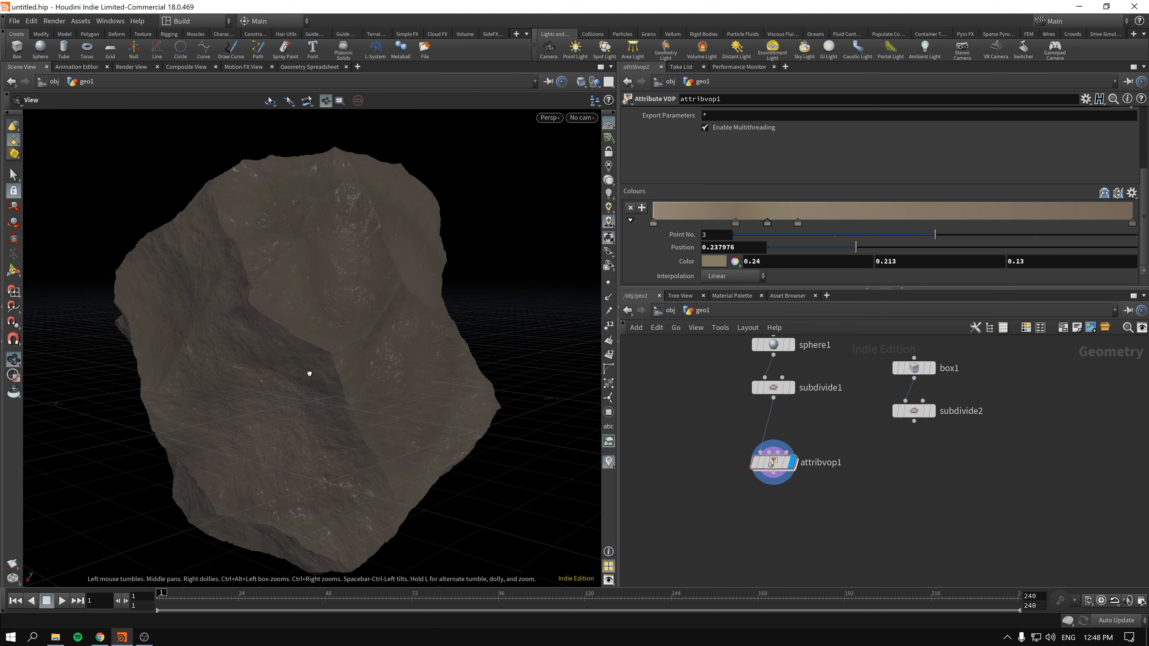
pyautogui.moveTo(308, 375); pyautogui.dragTo(312, 342)
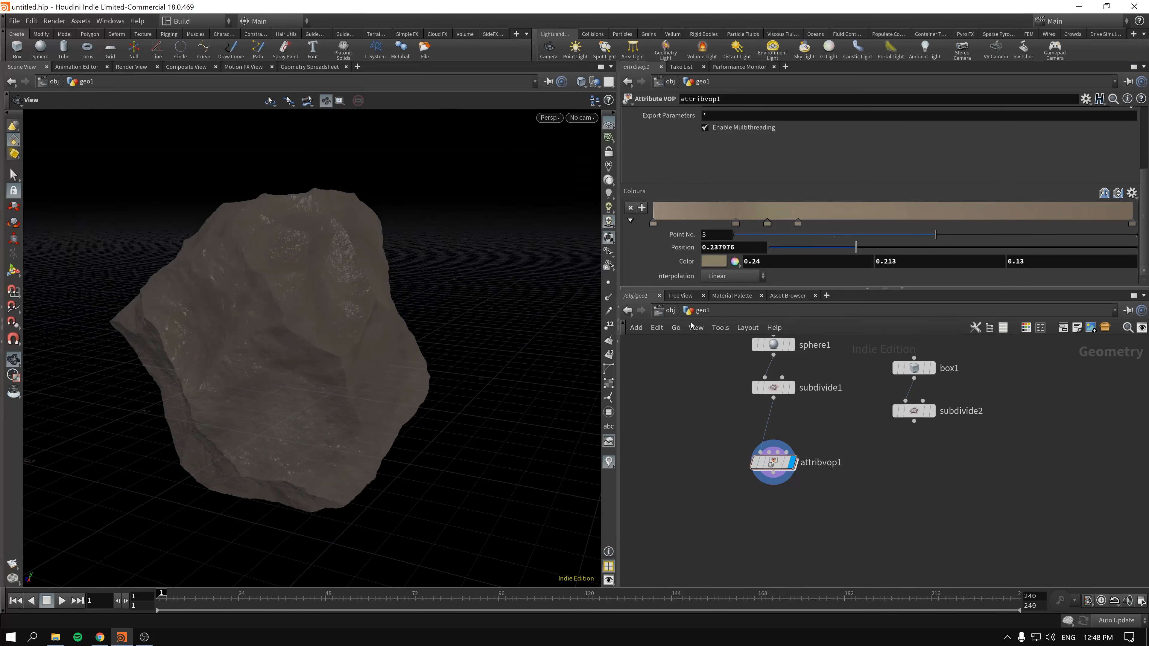
pyautogui.click(673, 314)
pyautogui.click(793, 374)
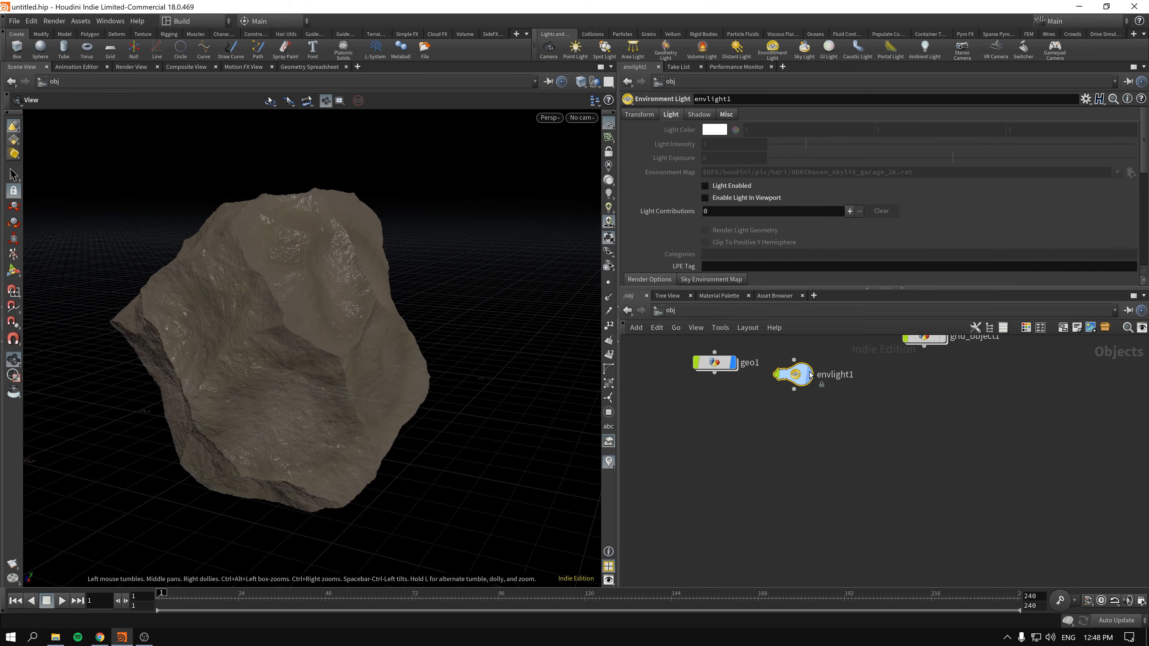
pyautogui.click(733, 186)
pyautogui.click(732, 199)
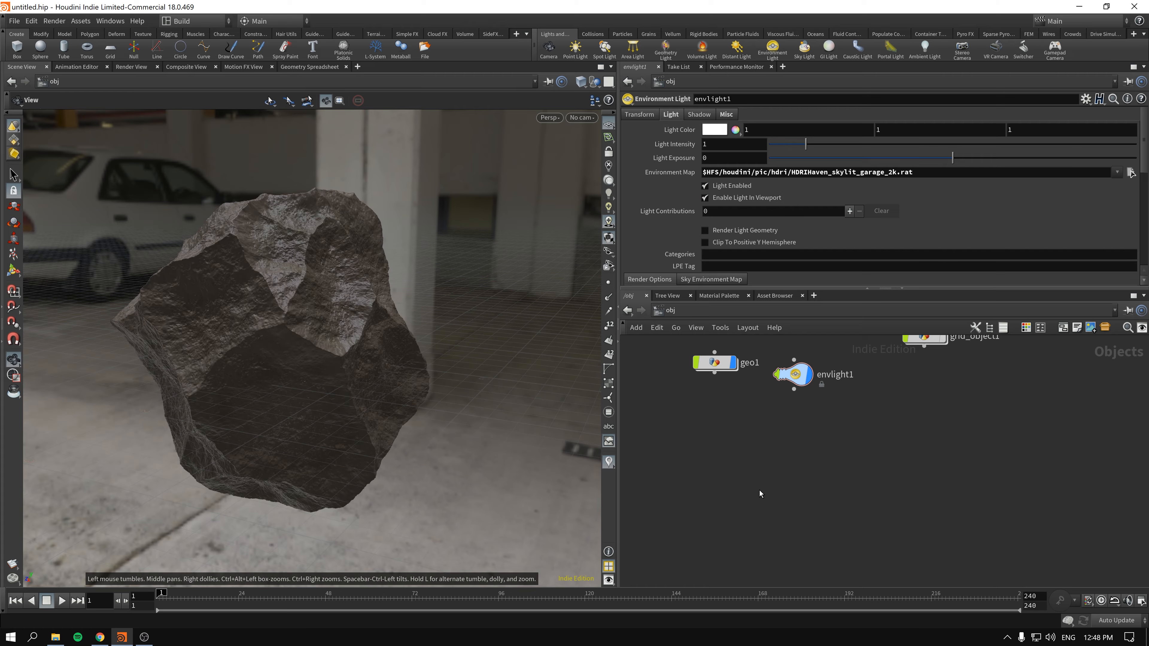
# - Turn on the display of grid_object1 as the ground beneath the rock
pyautogui.click(714, 362)
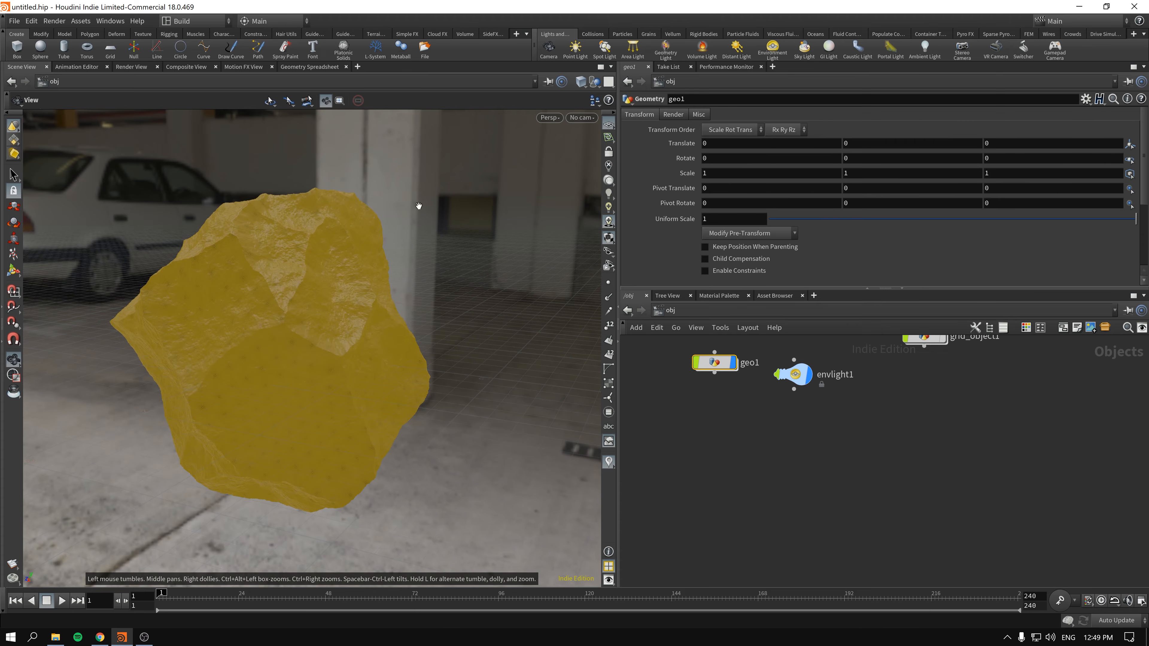
pyautogui.doubleClick(714, 362)
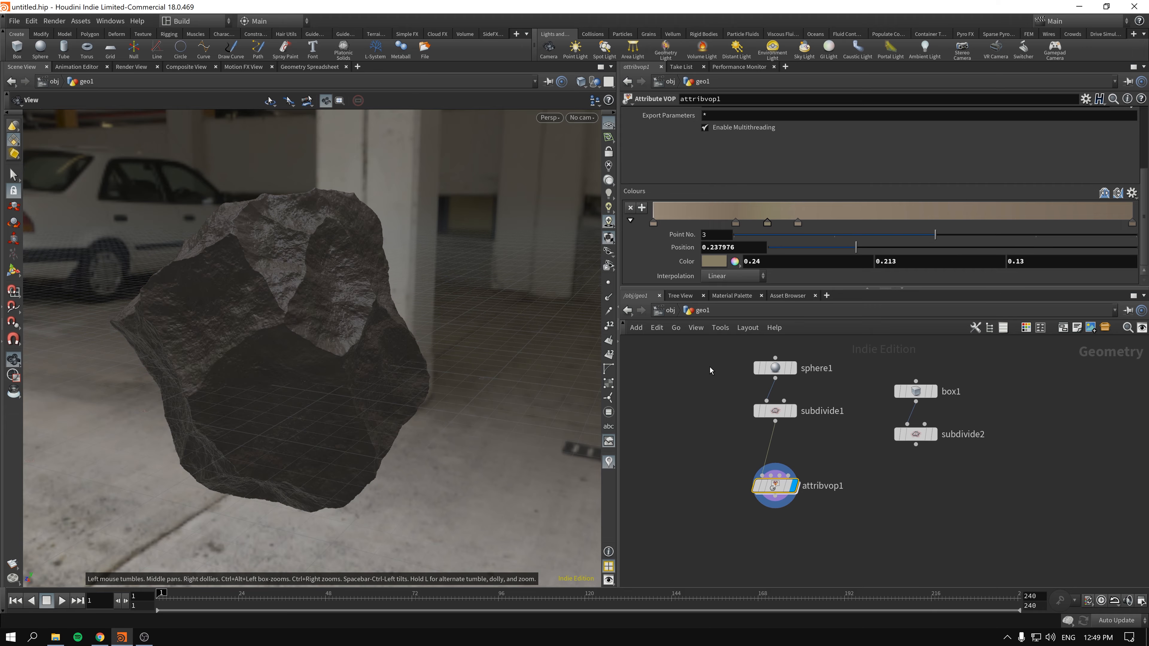
pyautogui.click(668, 311)
pyautogui.click(697, 434)
pyautogui.moveTo(950, 405); pyautogui.dragTo(939, 446, button='middle')
pyautogui.click(933, 376)
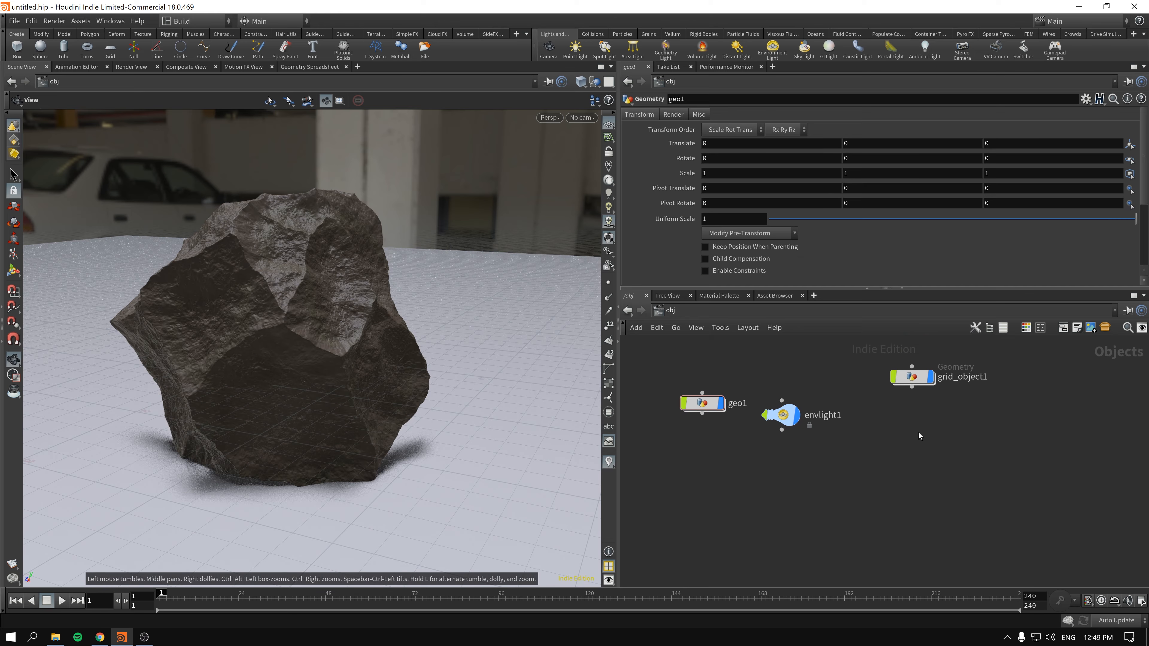
pyautogui.moveTo(802, 485); pyautogui.dragTo(876, 468, button='middle')
pyautogui.moveTo(327, 374); pyautogui.dragTo(452, 375)
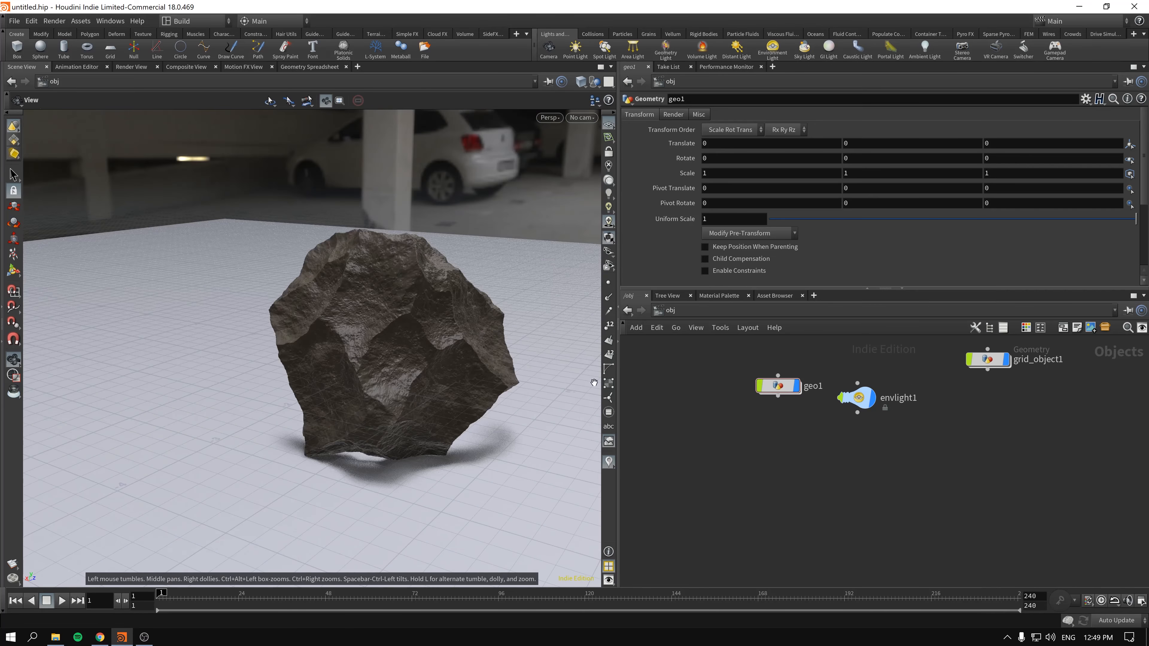
# - Inside geo1, set the Y radius of sphere1 to 0.9
pyautogui.doubleClick(778, 385)
pyautogui.click(762, 413)
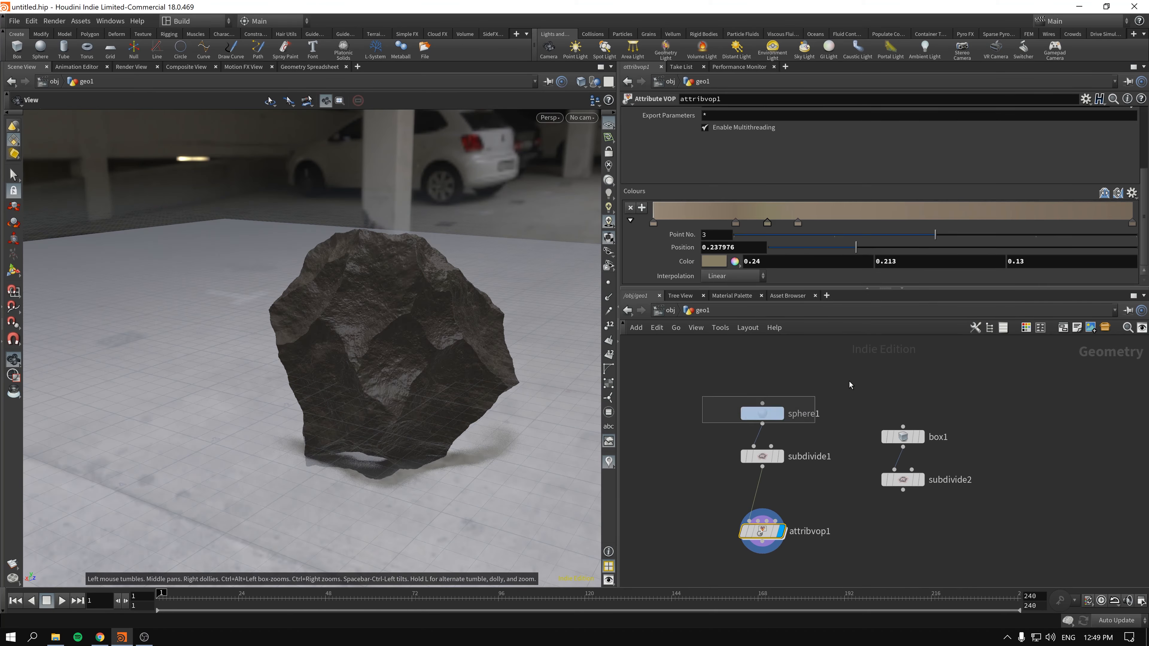
pyautogui.doubleClick(867, 147)
pyautogui.write('0.9')
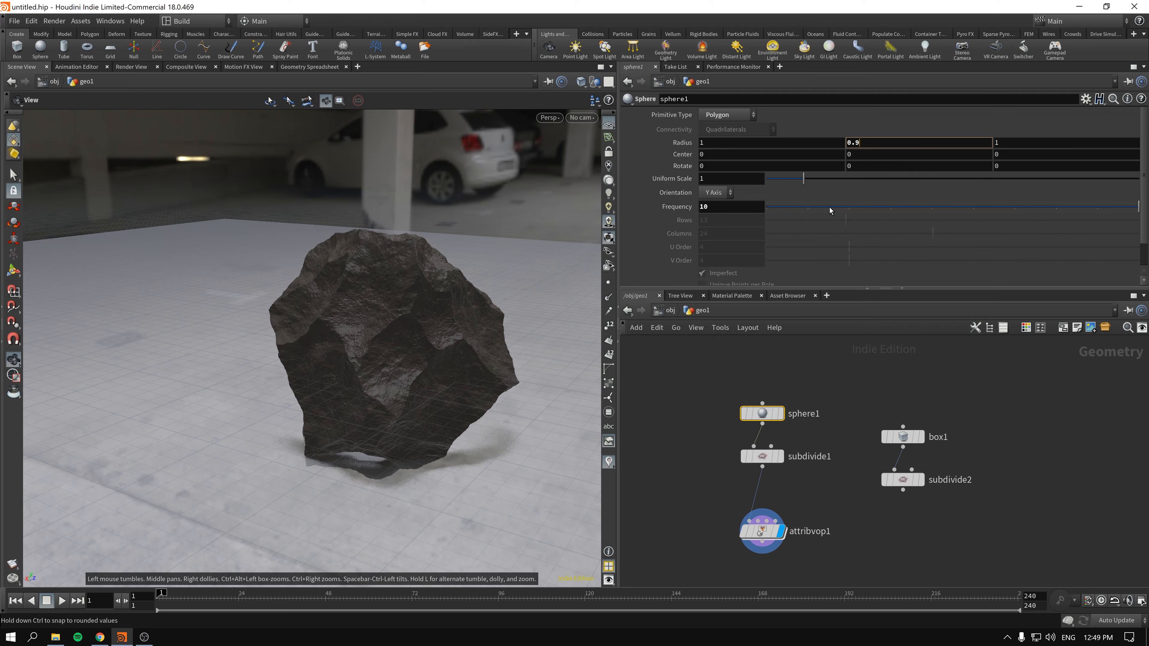
pyautogui.press('Return')
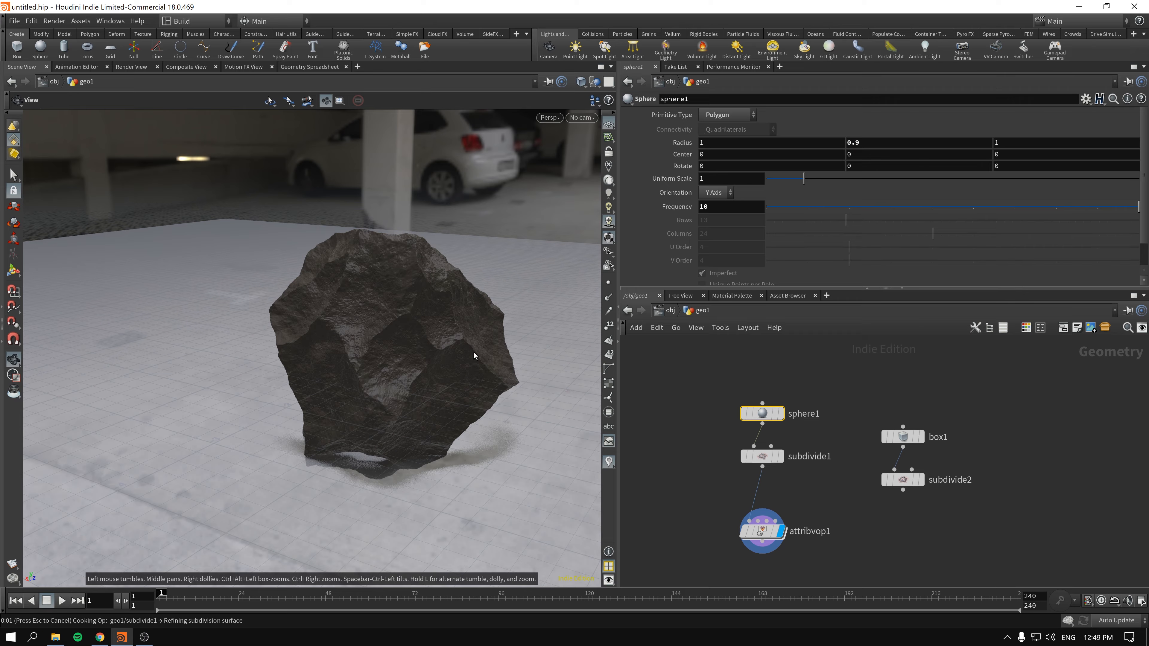
pyautogui.moveTo(408, 342); pyautogui.dragTo(438, 356)
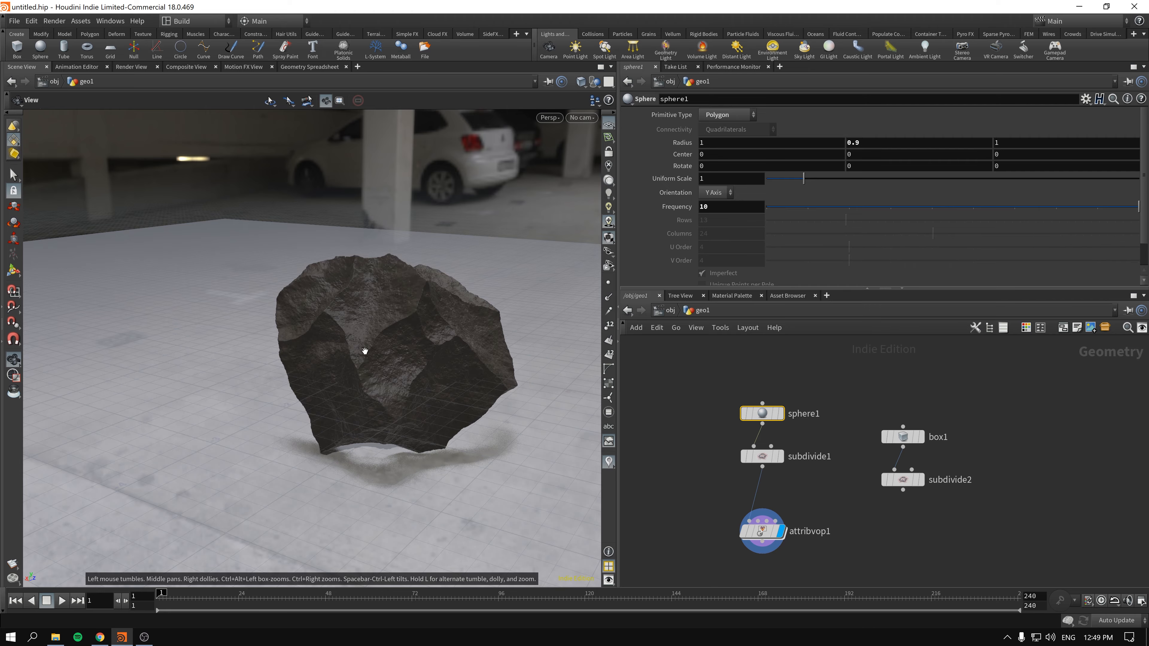
pyautogui.moveTo(367, 346); pyautogui.dragTo(387, 347)
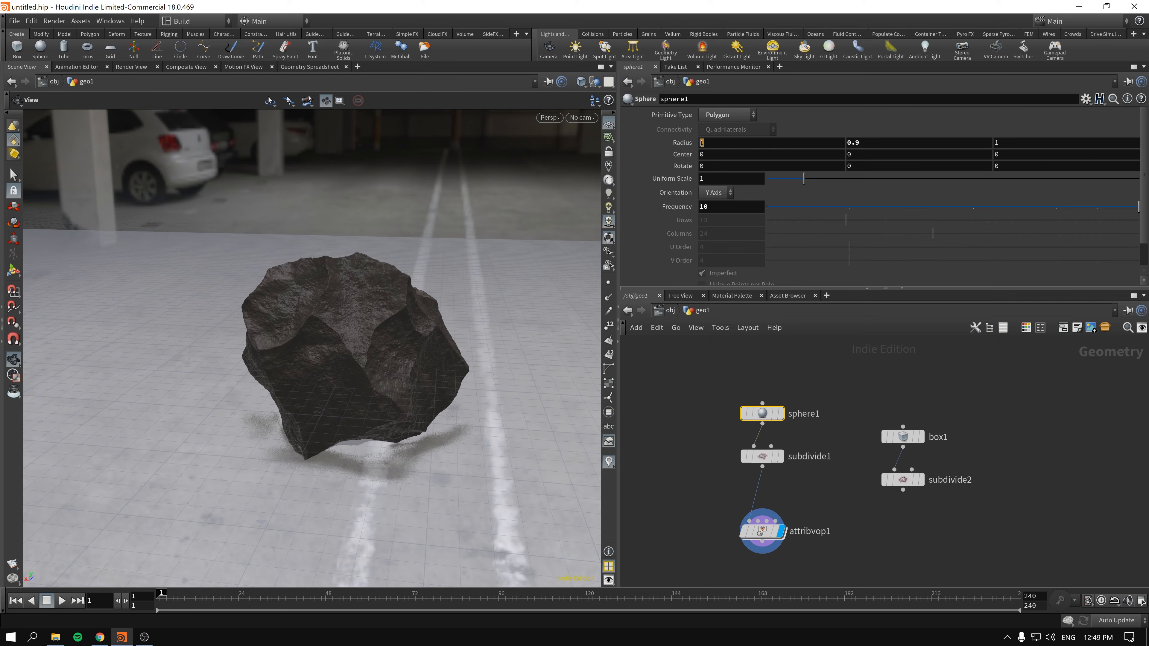
# - Set the X center of sphere1 to 1 and view the changed rock shape from another side
pyautogui.click(723, 154)
pyautogui.write('1')
pyautogui.press('Return')
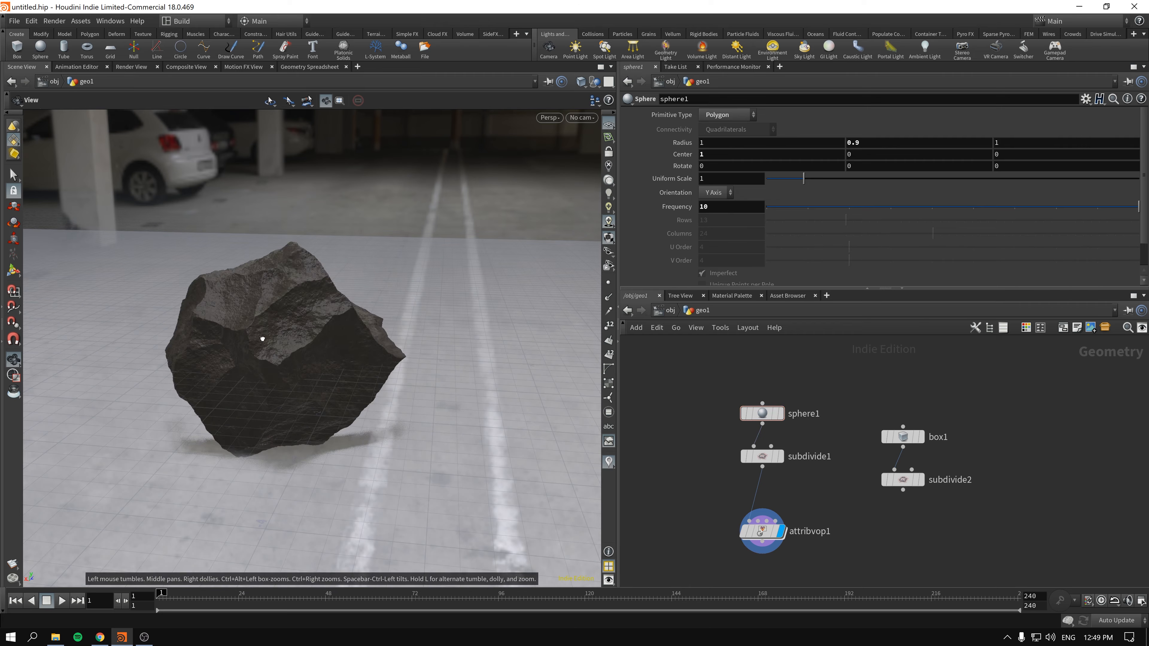
pyautogui.moveTo(259, 333); pyautogui.dragTo(188, 332)
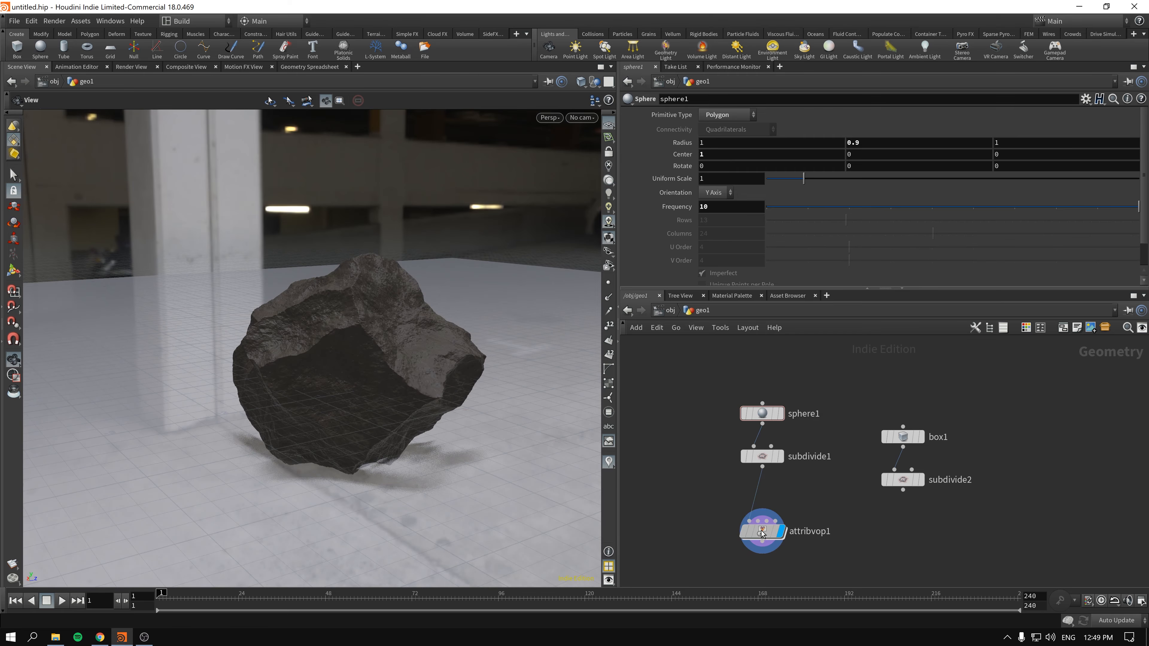
# - Inside attribvop1, promote the Frequency and Offset inputs of turbnoise2 to parameters of the VOP node
pyautogui.doubleClick(763, 531)
pyautogui.moveTo(976, 493); pyautogui.dragTo(1042, 462, button='middle')
pyautogui.moveTo(805, 390); pyautogui.dragTo(842, 455, button='middle')
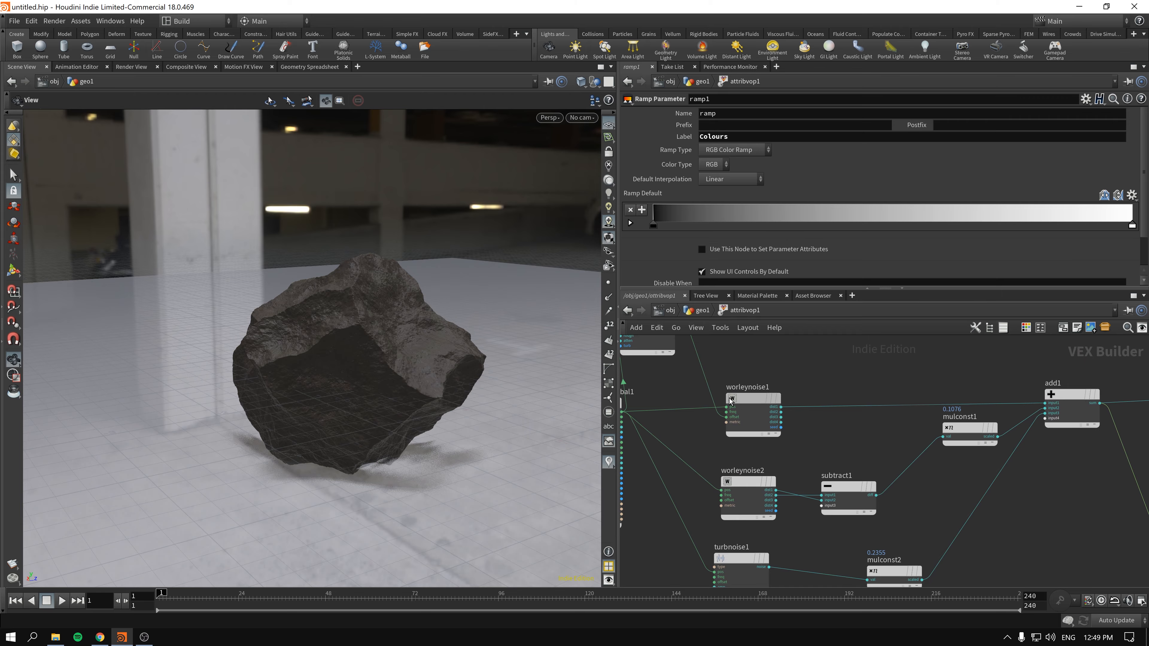
pyautogui.click(751, 401)
pyautogui.moveTo(821, 362); pyautogui.dragTo(916, 470, button='middle')
pyautogui.moveTo(730, 407); pyautogui.dragTo(766, 399)
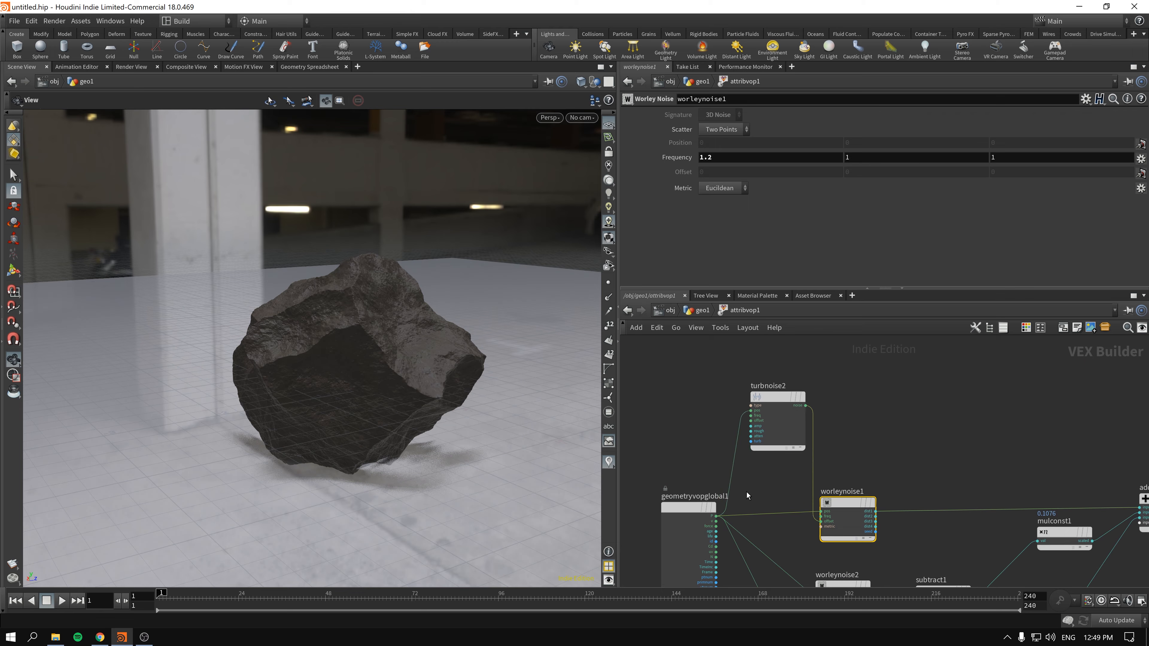
pyautogui.moveTo(748, 494); pyautogui.dragTo(704, 382, button='middle')
pyautogui.click(798, 466)
pyautogui.click(797, 476)
pyautogui.click(795, 478)
pyautogui.moveTo(860, 383); pyautogui.dragTo(867, 482, button='middle')
pyautogui.scroll(3, 732, 402)
pyautogui.click(726, 379)
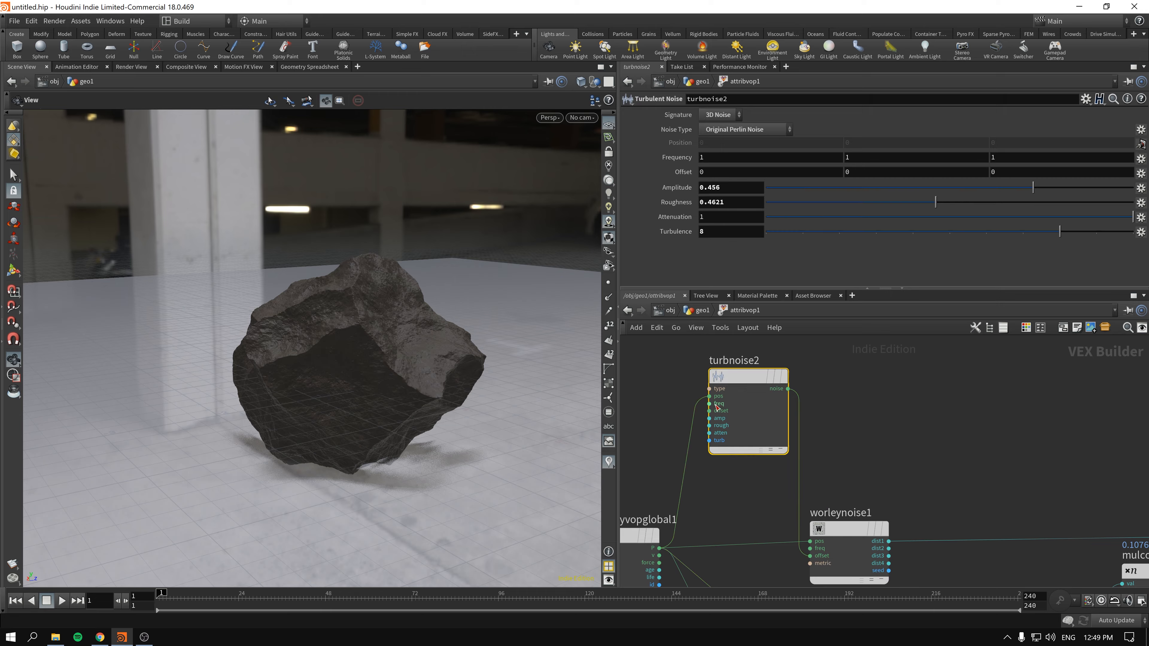
pyautogui.rightClick(720, 407)
pyautogui.click(724, 412)
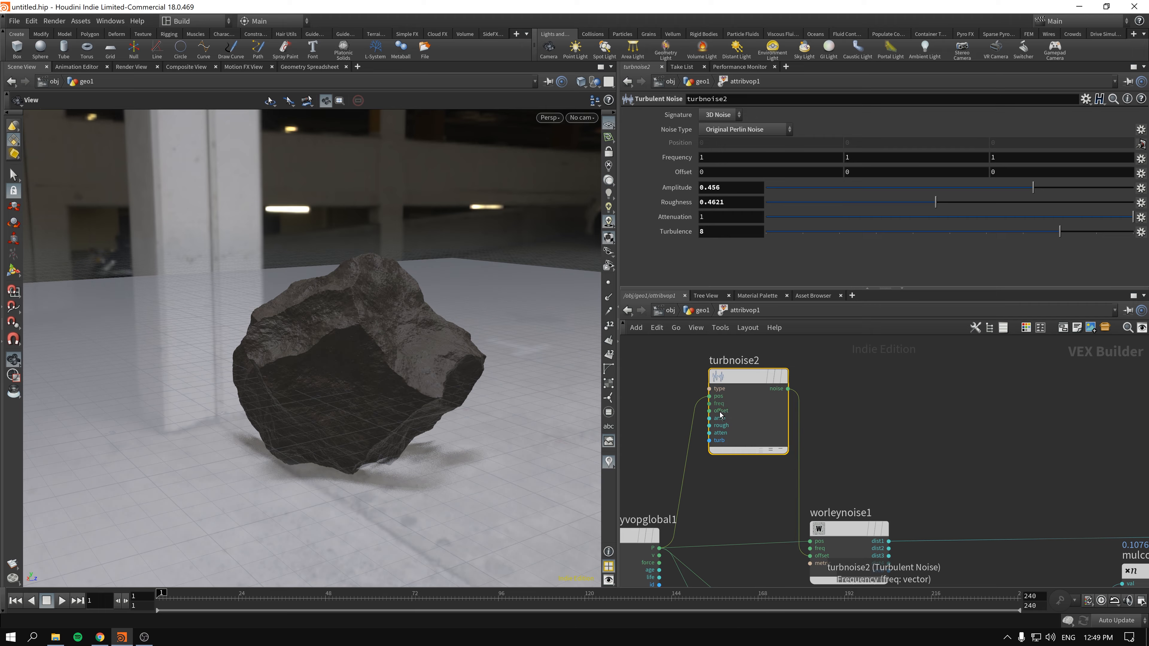
pyautogui.rightClick(715, 412)
pyautogui.click(730, 416)
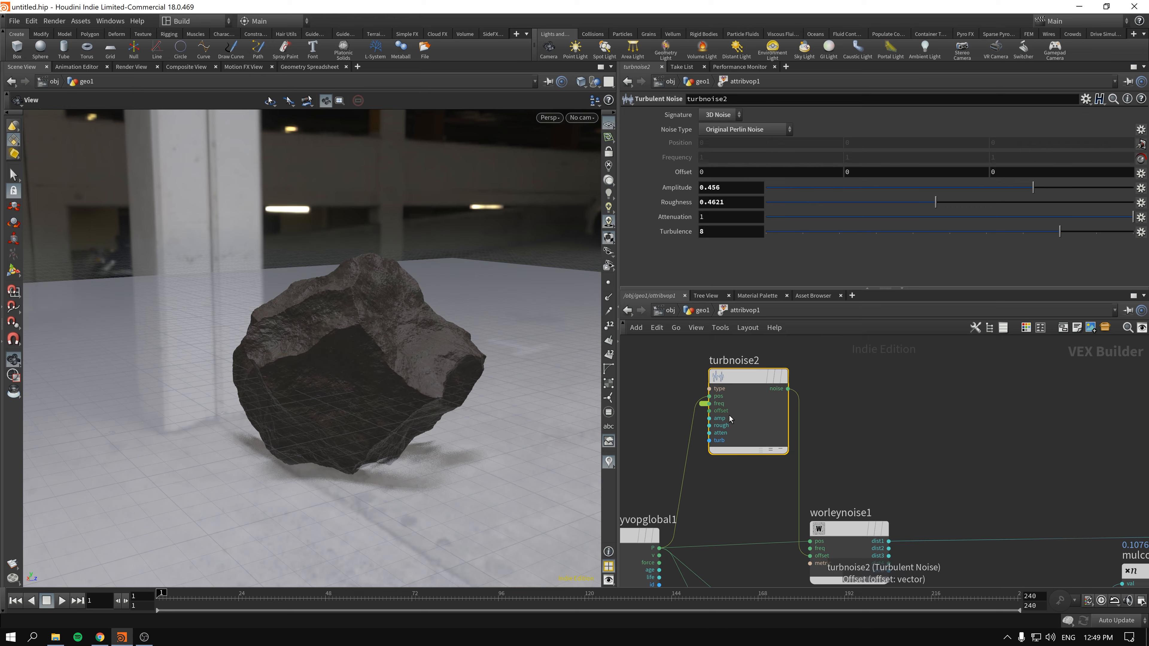
pyautogui.moveTo(950, 582); pyautogui.dragTo(892, 442, button='middle')
pyautogui.moveTo(804, 489); pyautogui.dragTo(826, 422, button='middle')
pyautogui.scroll(-2, 826, 422)
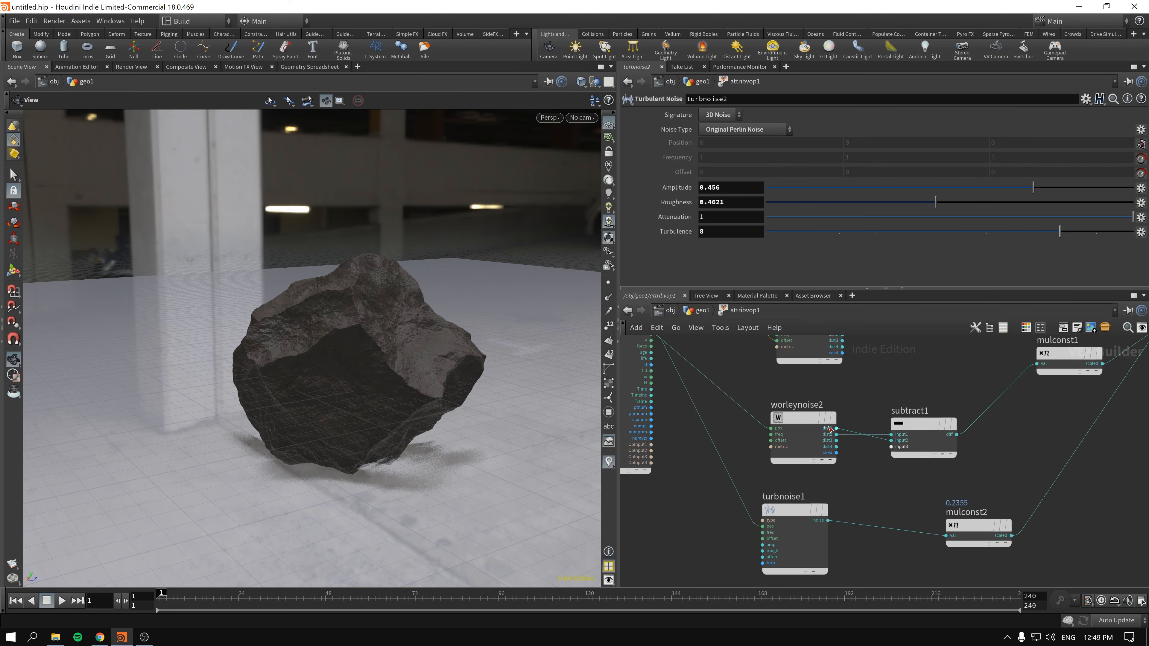
# - Back in geo1, set the first component of attribvop1's promoted Frequency to 3 and inspect the rock
pyautogui.click(691, 314)
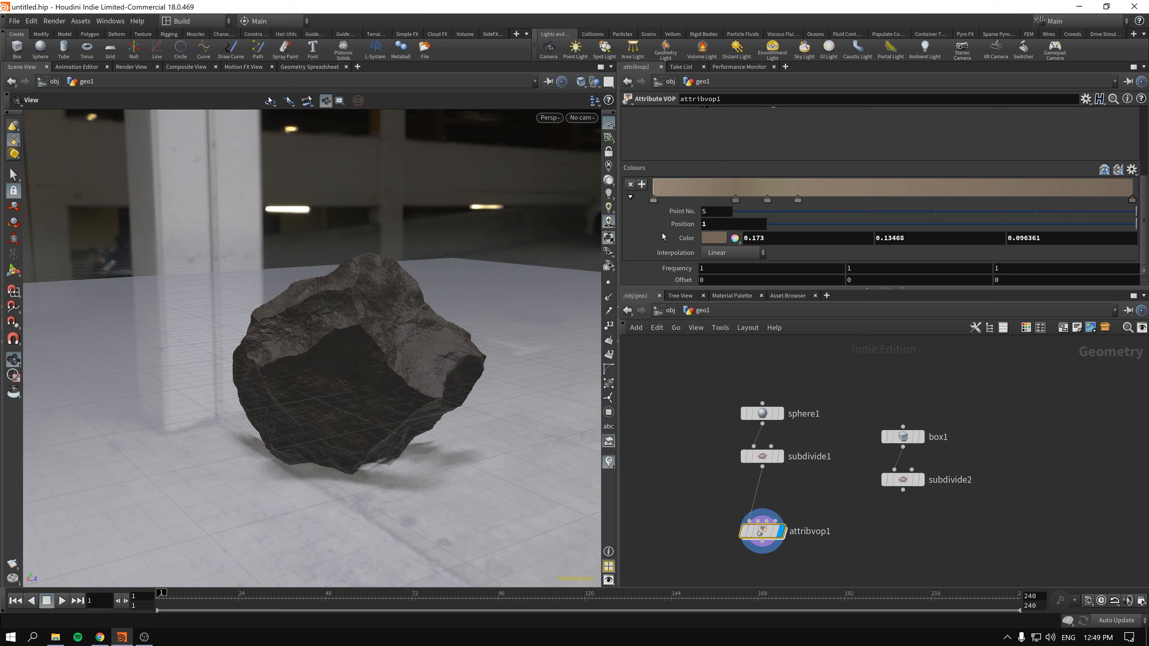
pyautogui.click(715, 268)
pyautogui.write('3')
pyautogui.press('Return')
pyautogui.moveTo(270, 306); pyautogui.dragTo(387, 322)
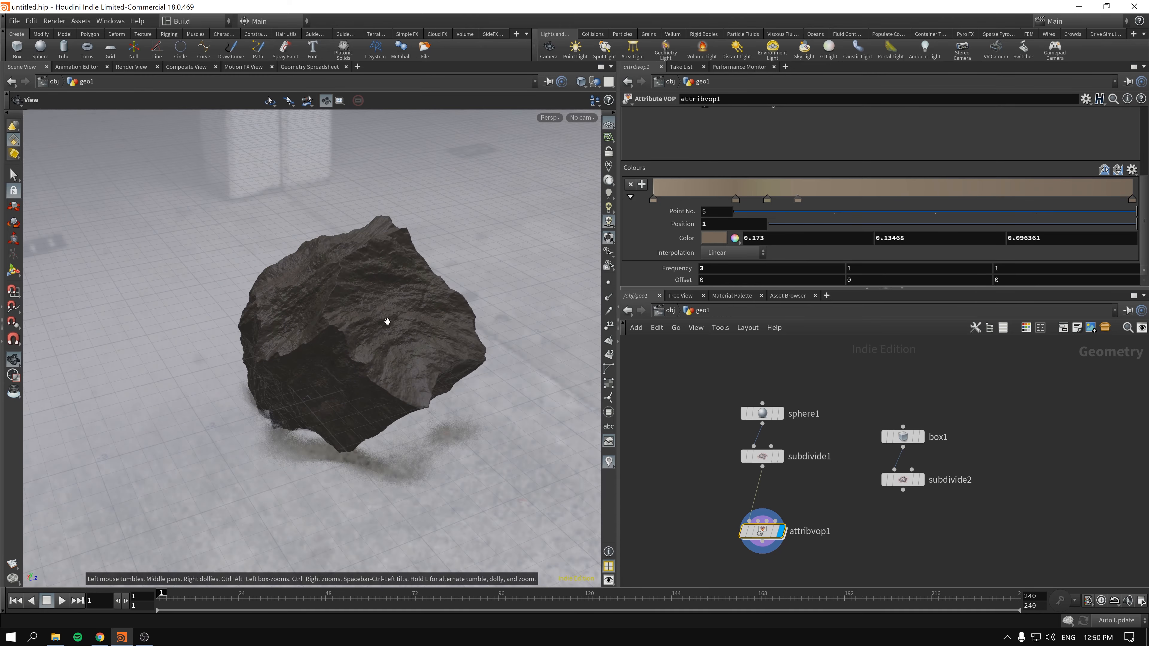
# - Delete the unused box1 and subdivide2 nodes from the geo1 network
pyautogui.moveTo(845, 528); pyautogui.dragTo(817, 503, button='middle')
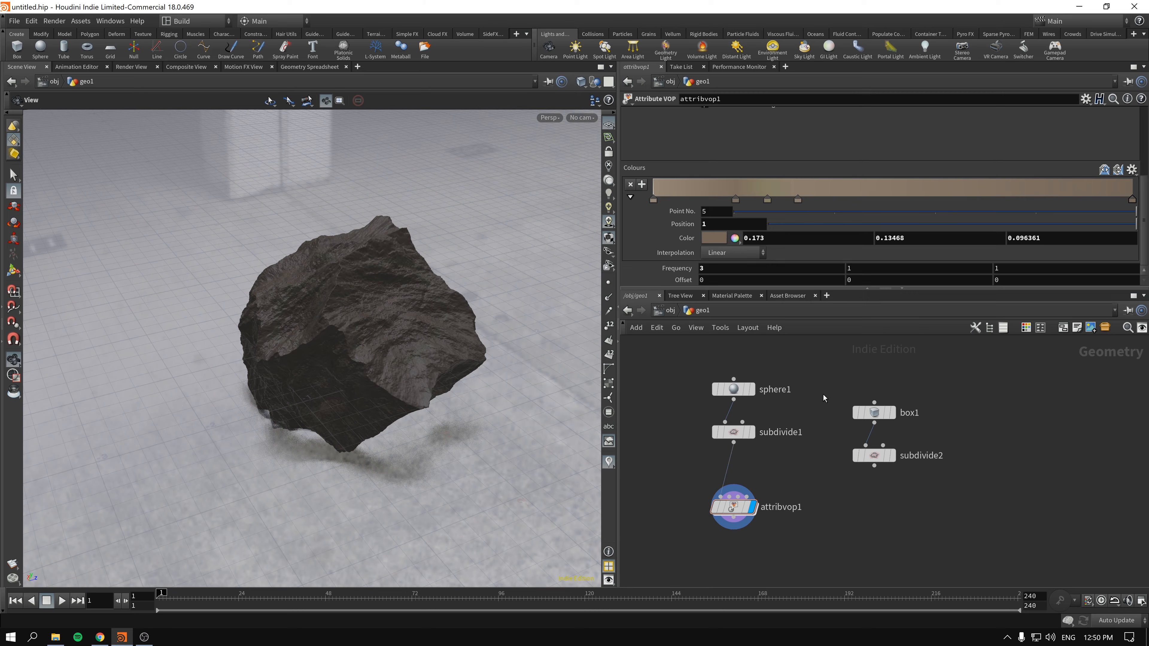
pyautogui.moveTo(823, 394); pyautogui.dragTo(936, 508)
pyautogui.press('Delete')
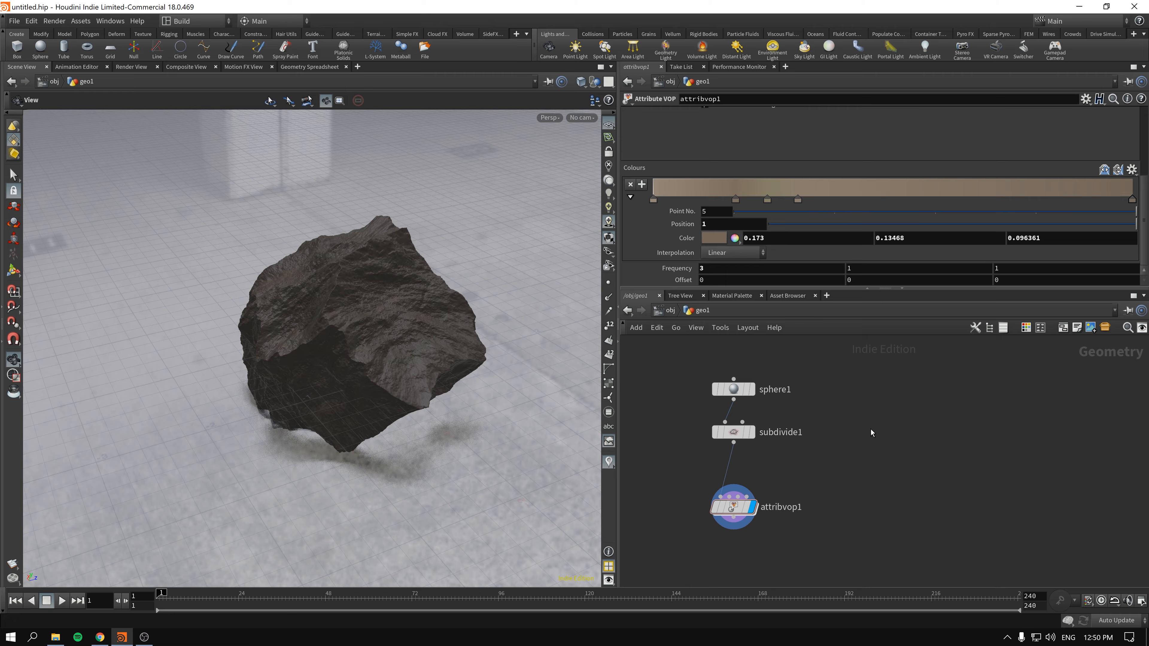
# - Add a new Box node beside the rock's node chain and place a copy of sphere1 next to it
pyautogui.press('Tab')
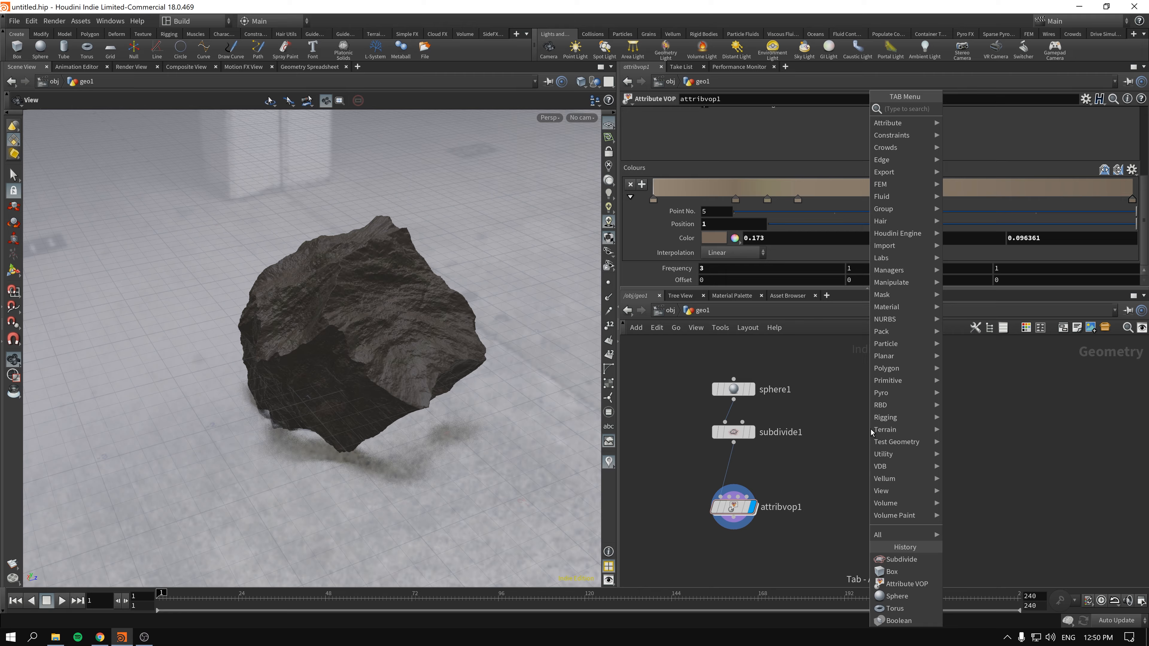
pyautogui.write('box')
pyautogui.press('Return')
pyautogui.press('Return')
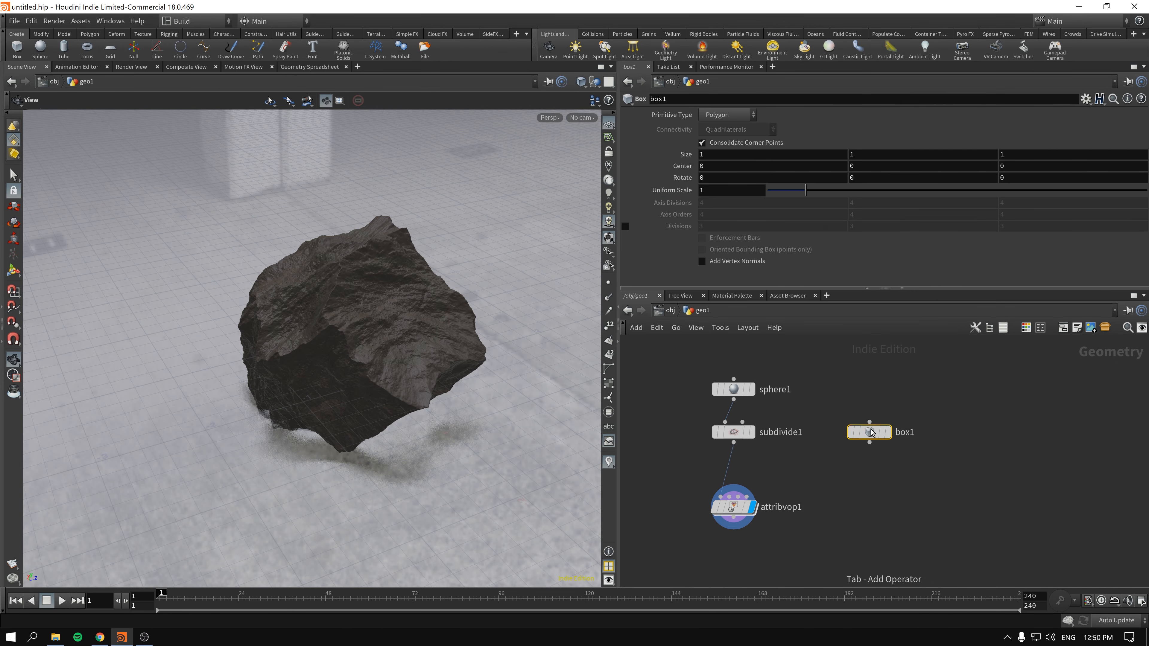
pyautogui.press('Tab')
pyautogui.write('sp')
pyautogui.press('Escape')
pyautogui.keyDown('alt'); pyautogui.moveTo(749, 391); pyautogui.dragTo(976, 412); pyautogui.keyUp('alt')
# - Line up sphere2 with box1 and show each of them in turn in the viewport
pyautogui.click(869, 432)
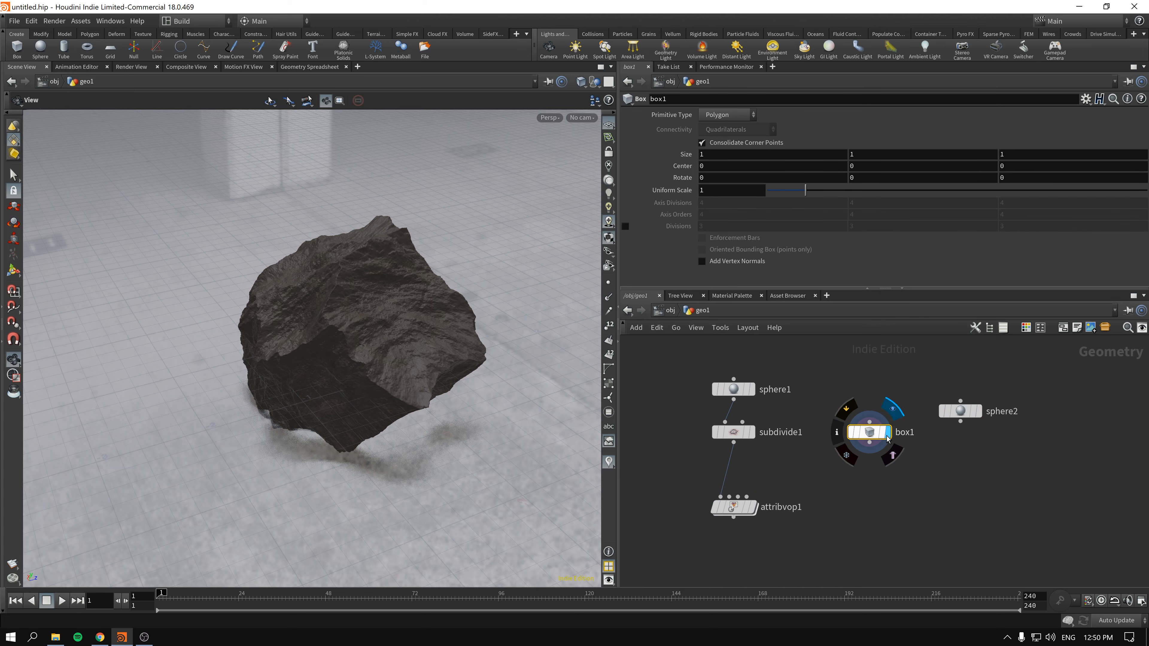
pyautogui.click(887, 432)
pyautogui.click(979, 412)
pyautogui.moveTo(979, 413); pyautogui.dragTo(981, 434)
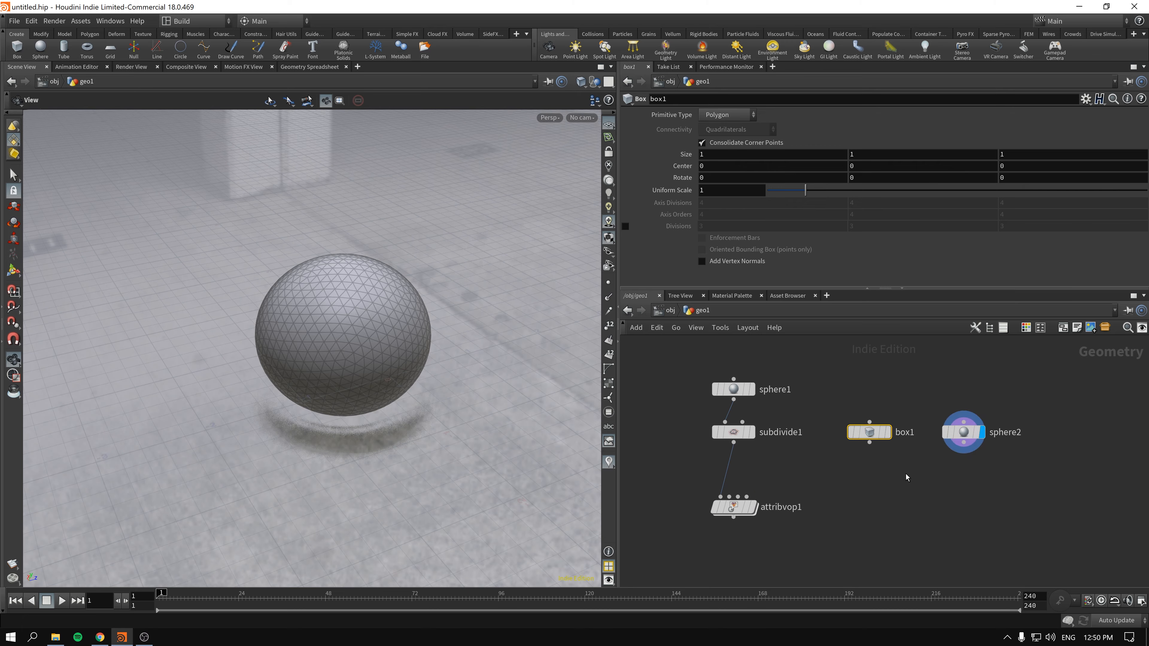
pyautogui.click(888, 432)
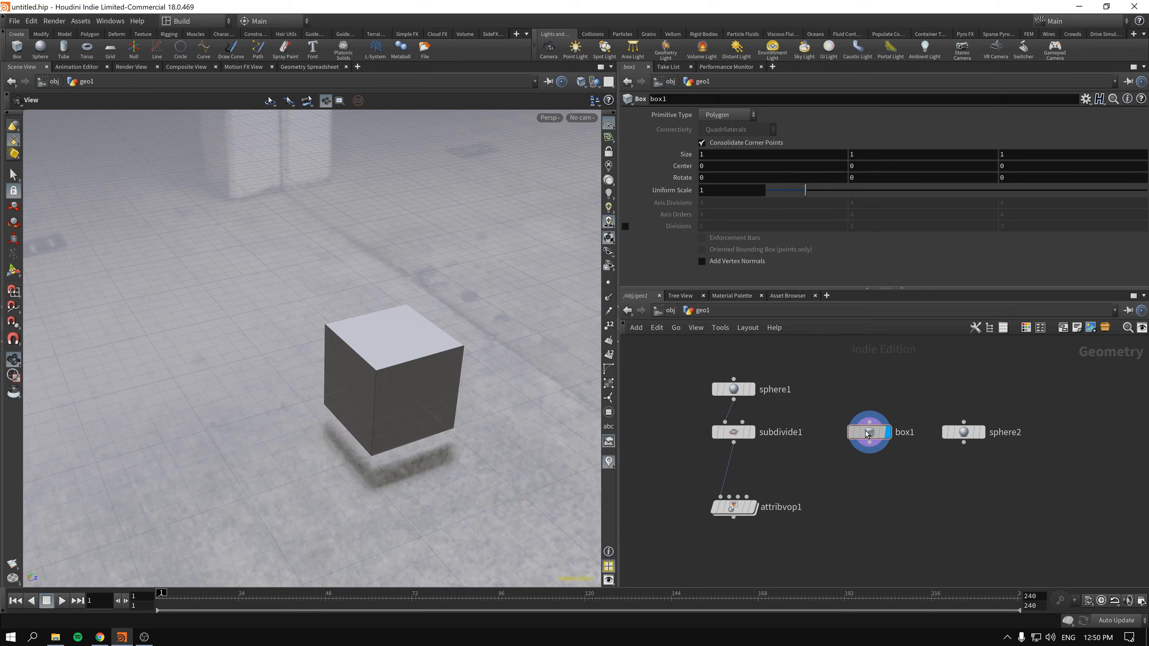
# - Add a Boolean node below sphere2, taking sphere2 as its first input
pyautogui.moveTo(998, 500); pyautogui.dragTo(840, 412)
pyautogui.press('Tab')
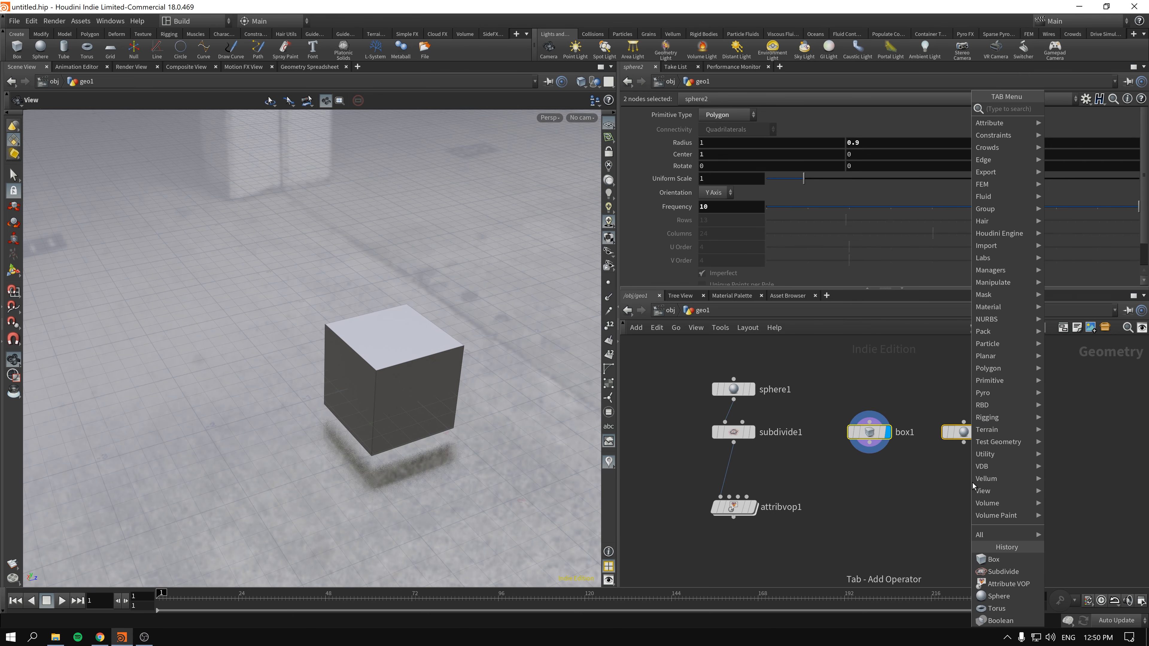
pyautogui.write('bol')
pyautogui.press('BackSpace')
pyautogui.press('BackSpace')
pyautogui.press('BackSpace')
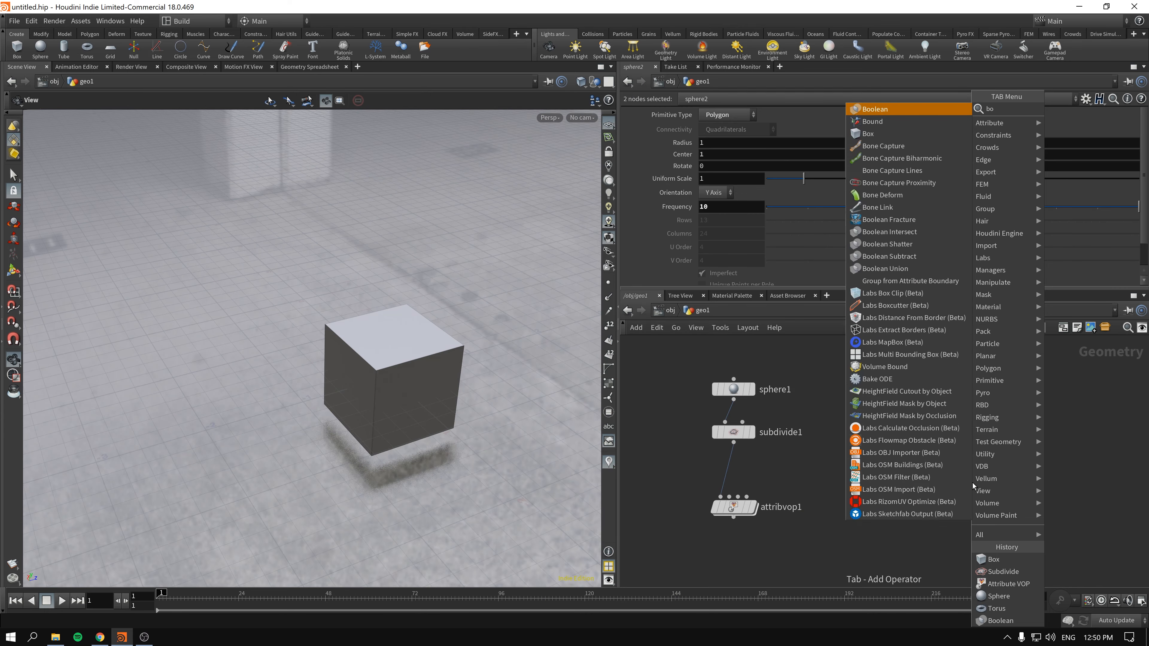
pyautogui.press('Escape')
pyautogui.press('Return')
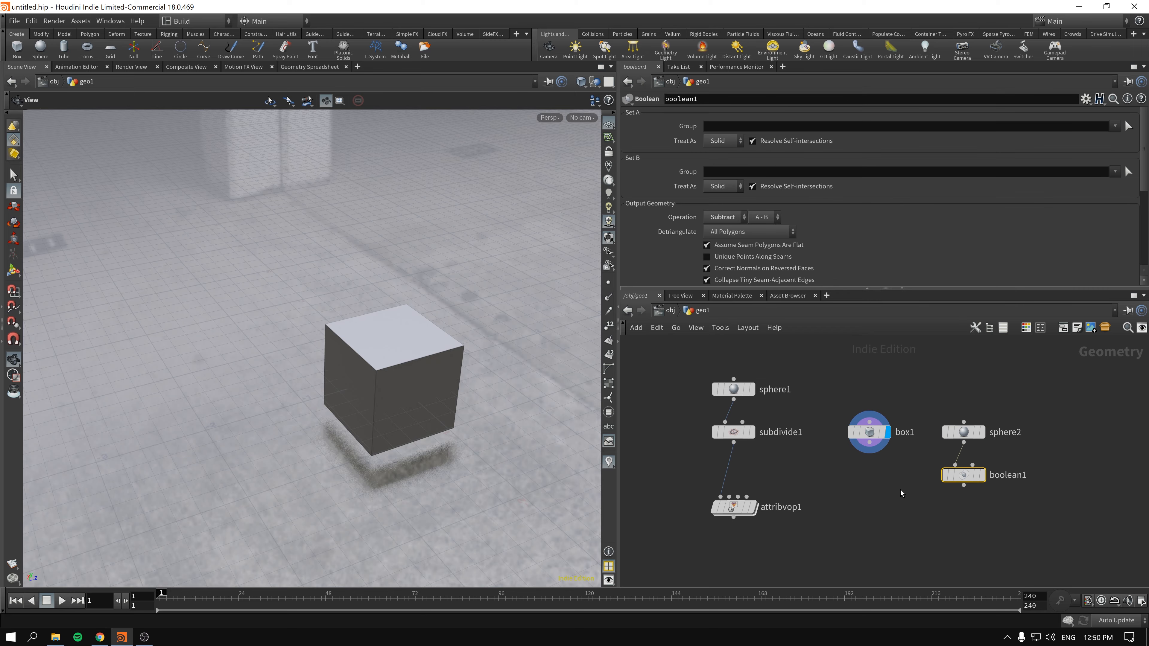
# - Connect box1 as the displayed Boolean node's second input and set its operation to Union
pyautogui.moveTo(869, 444); pyautogui.dragTo(972, 465)
pyautogui.click(982, 475)
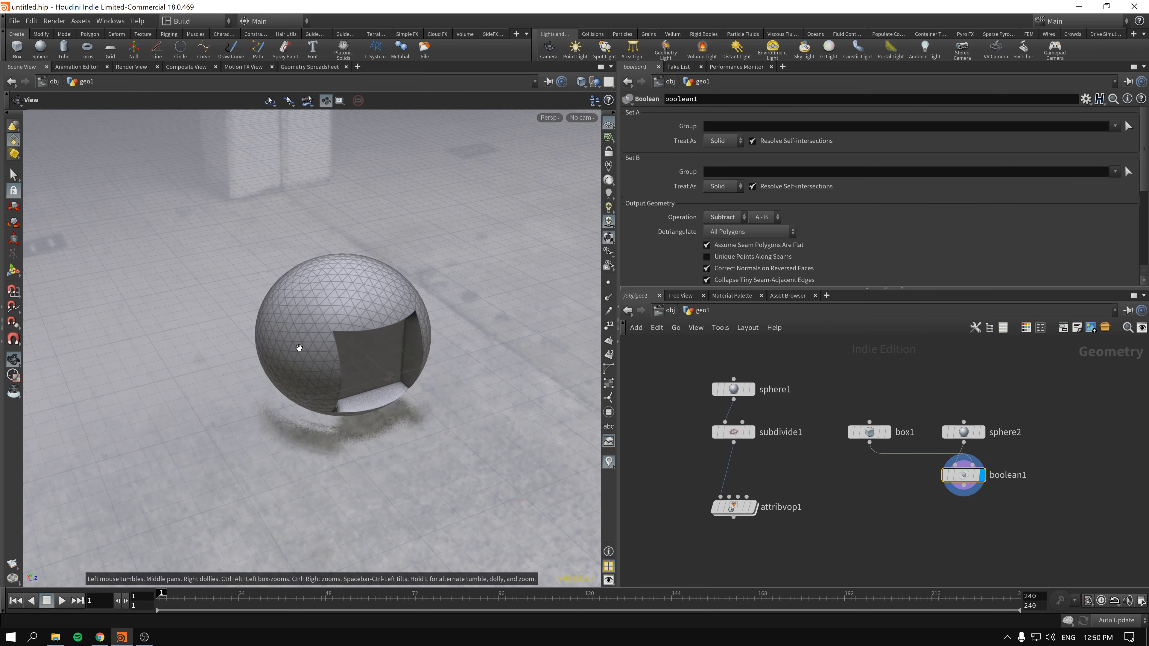
pyautogui.click(742, 217)
pyautogui.click(724, 226)
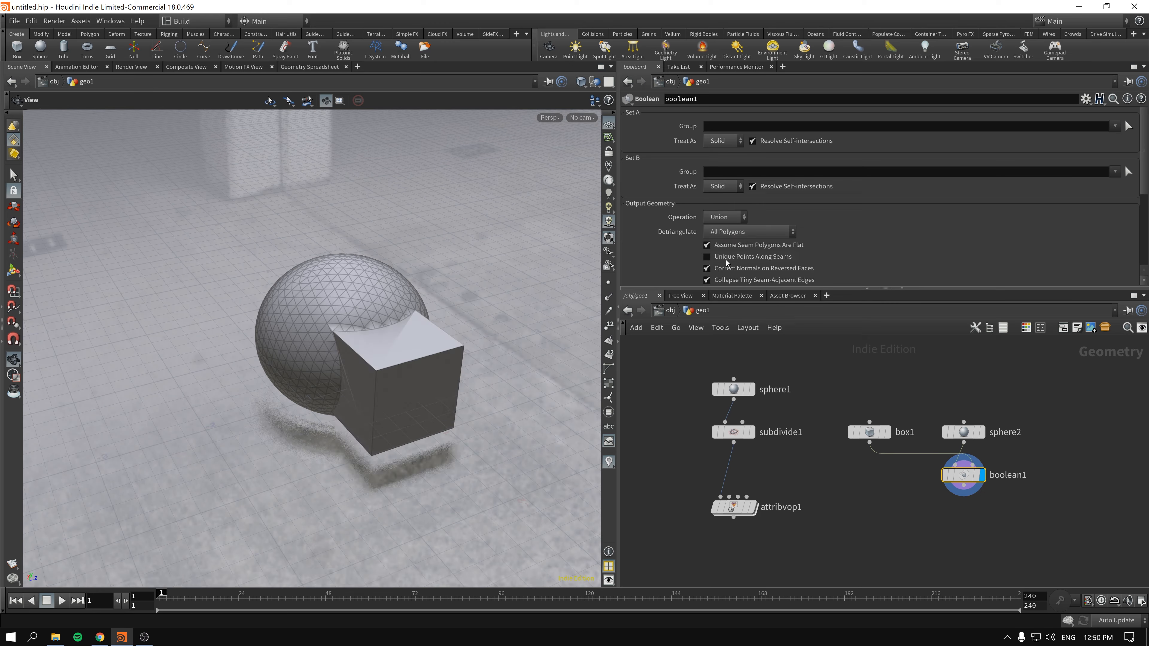
# - Add a displayed Subdivide node below boolean1
pyautogui.moveTo(917, 511); pyautogui.dragTo(882, 476, button='middle')
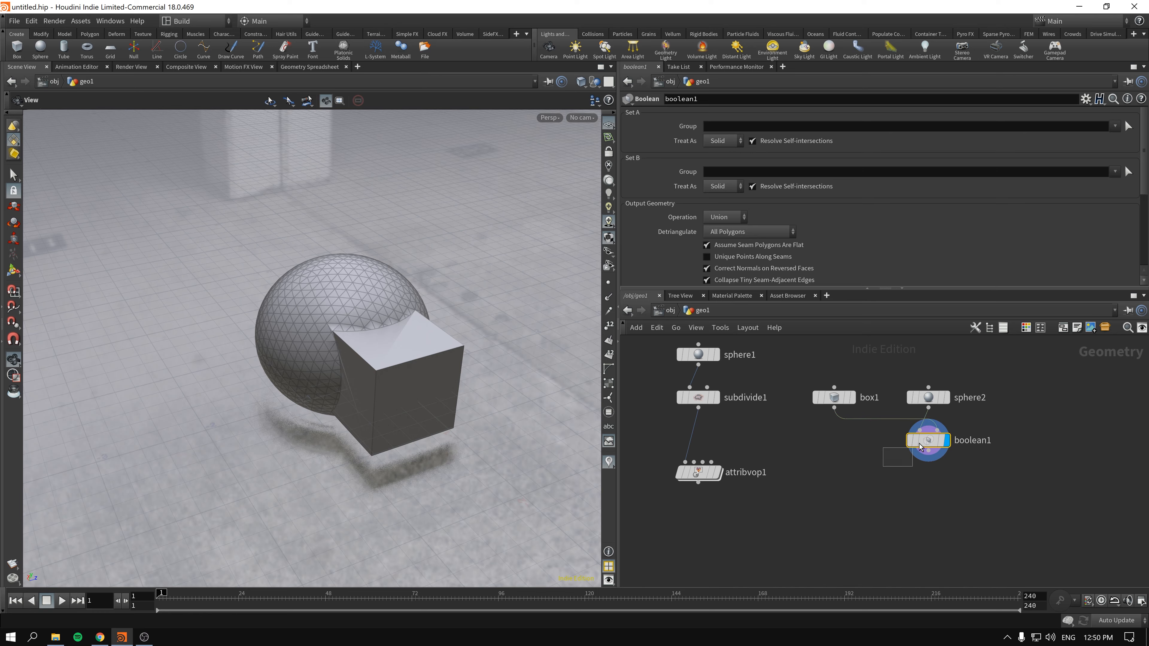
pyautogui.press('Tab')
pyautogui.write('subd')
pyautogui.press('Return')
pyautogui.press('Return')
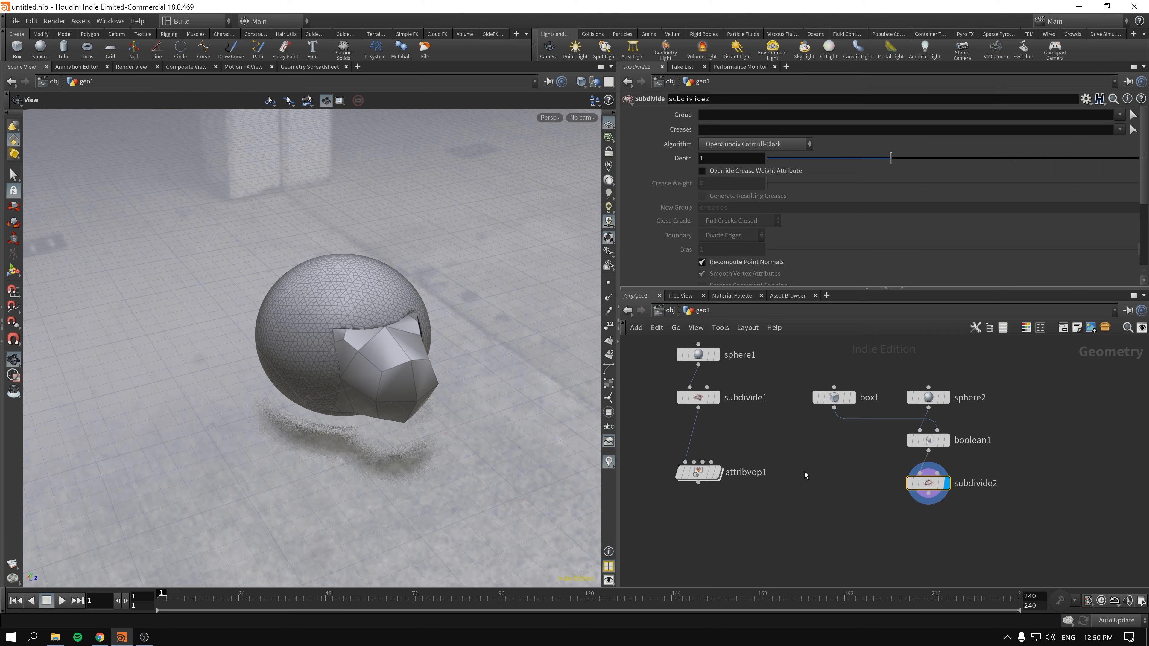
# - Set subdivide2's depth to 3 and inspect how the sphere and box blend at their junction
pyautogui.moveTo(338, 341); pyautogui.dragTo(403, 376)
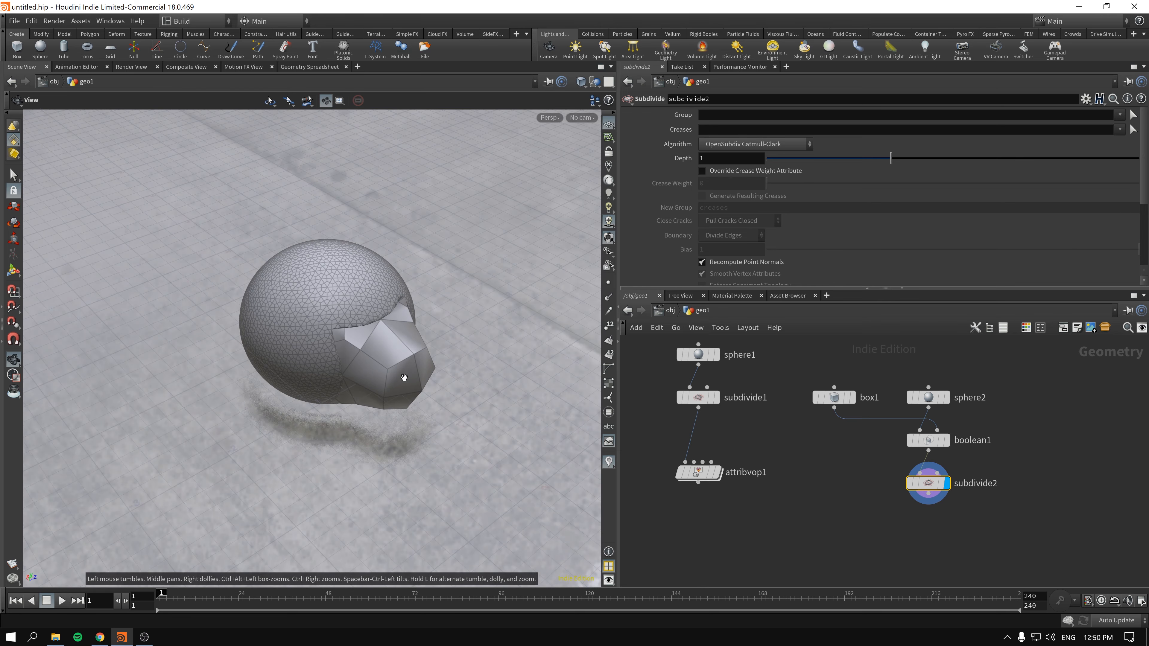
pyautogui.moveTo(850, 524); pyautogui.dragTo(813, 491, button='middle')
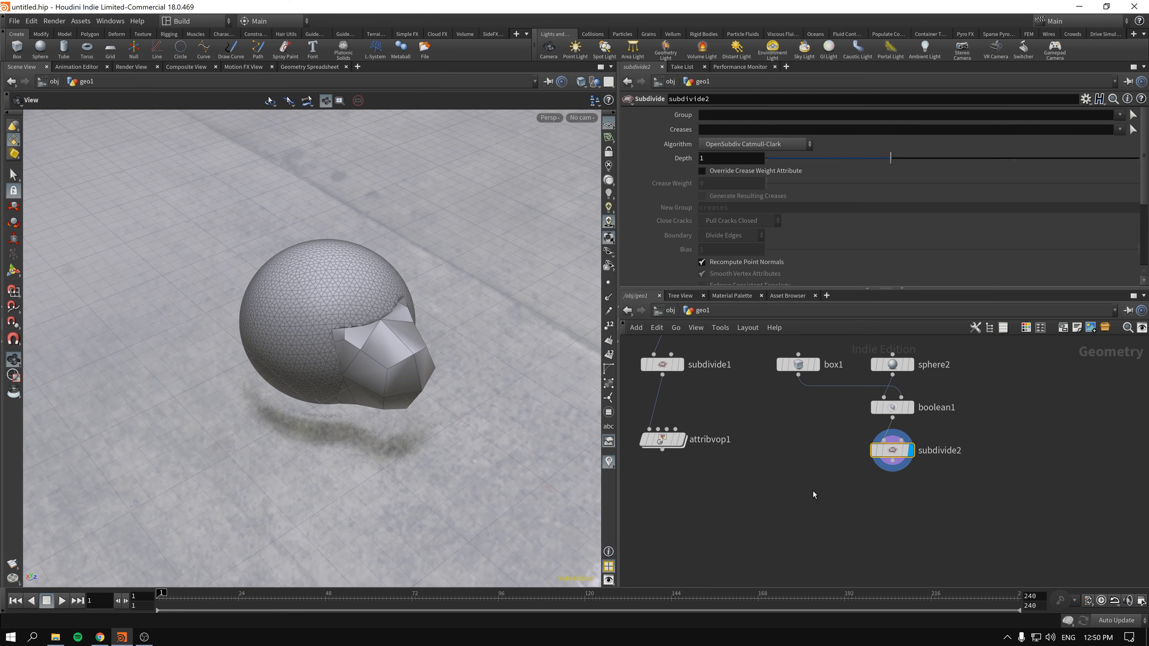
pyautogui.click(663, 439)
pyautogui.click(890, 447)
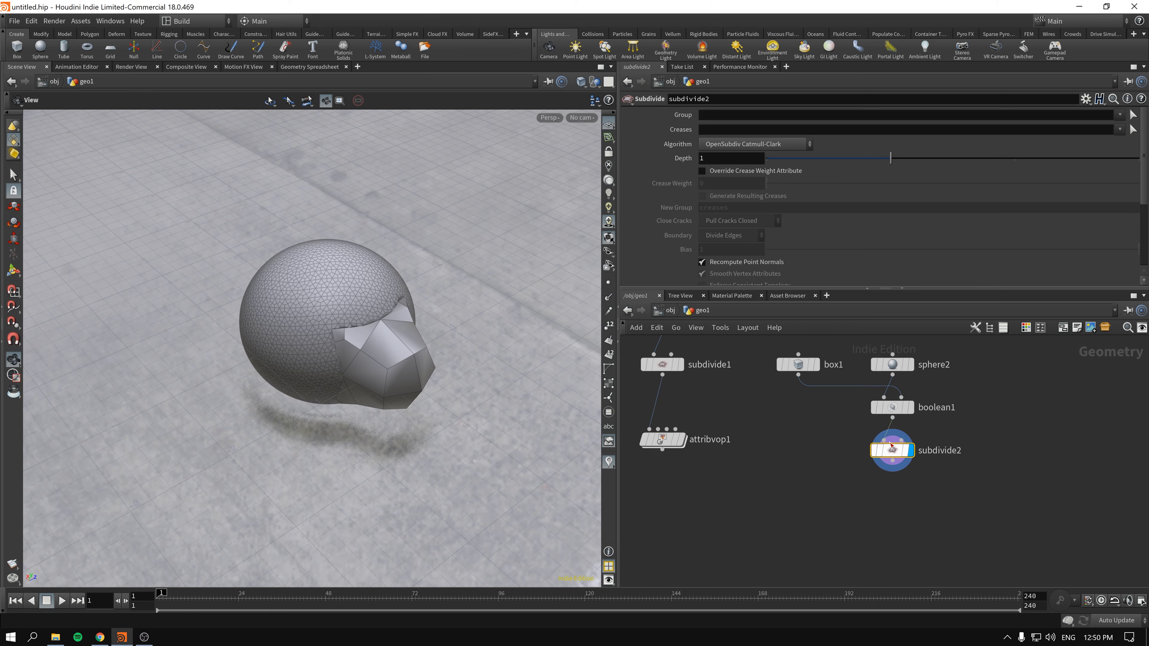
pyautogui.click(1079, 158)
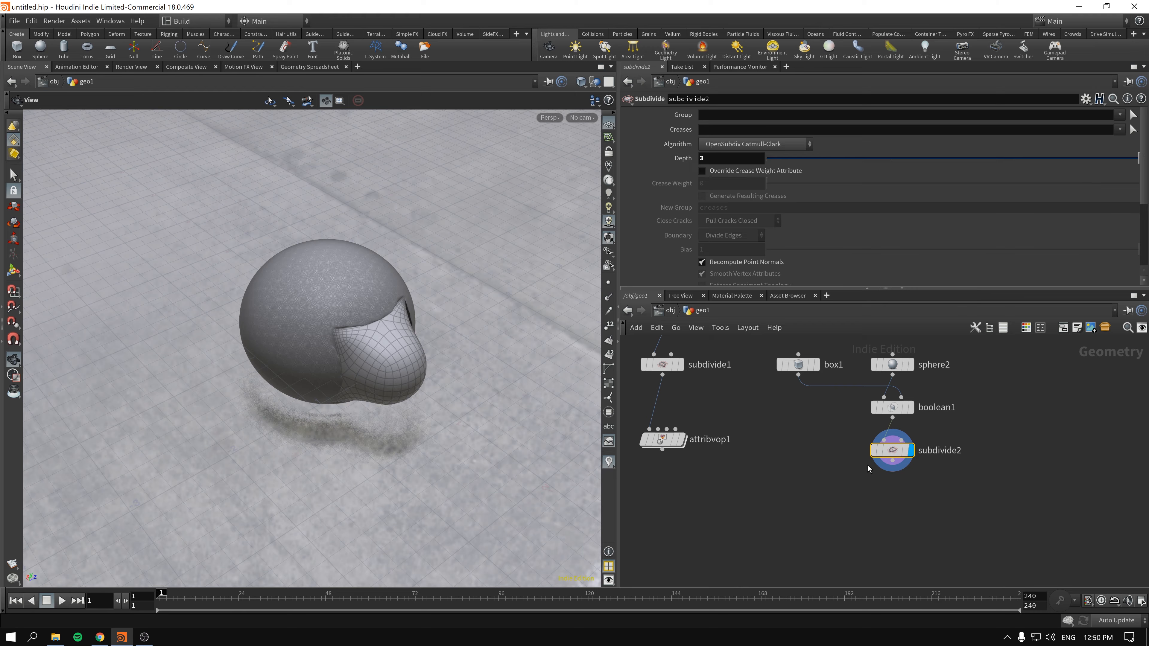
pyautogui.moveTo(314, 331); pyautogui.dragTo(449, 337, button='right')
pyautogui.moveTo(449, 338); pyautogui.dragTo(372, 346)
pyautogui.moveTo(521, 376); pyautogui.dragTo(425, 354, button='right')
pyautogui.moveTo(535, 378); pyautogui.dragTo(367, 354, button='middle')
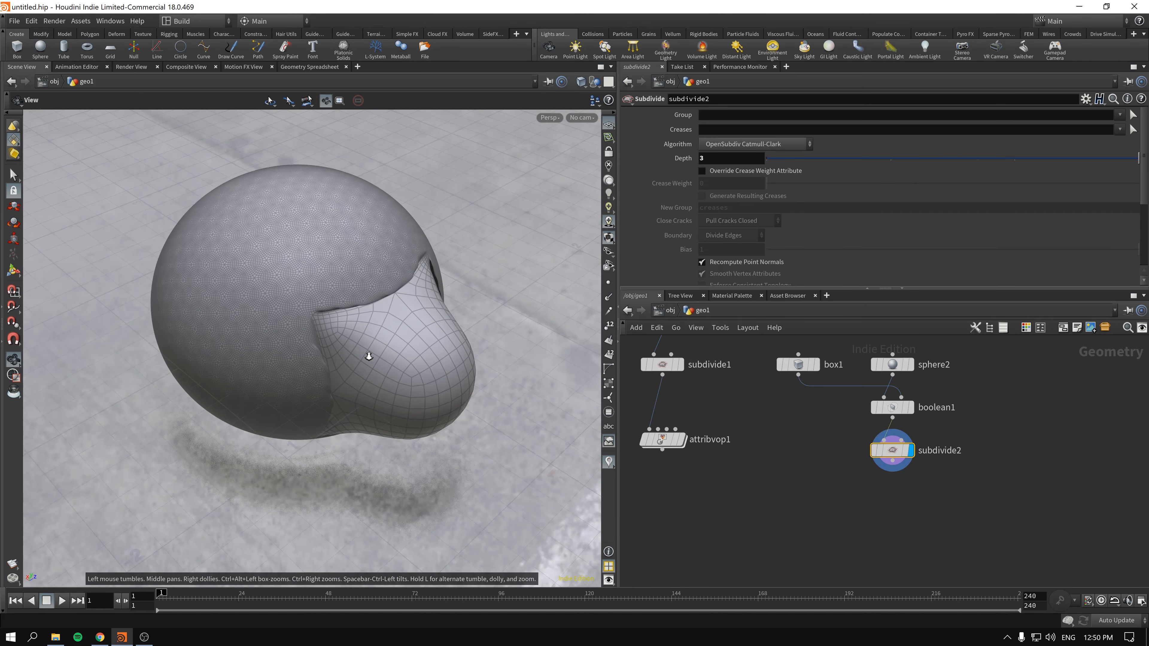
pyautogui.moveTo(367, 355); pyautogui.dragTo(290, 337, button='right')
# - Replace the Subdivide node below boolean1 with a Labs Voxel Mesh node
pyautogui.moveTo(845, 505); pyautogui.dragTo(839, 406)
pyautogui.press('Delete')
pyautogui.press('Tab')
pyautogui.write('b')
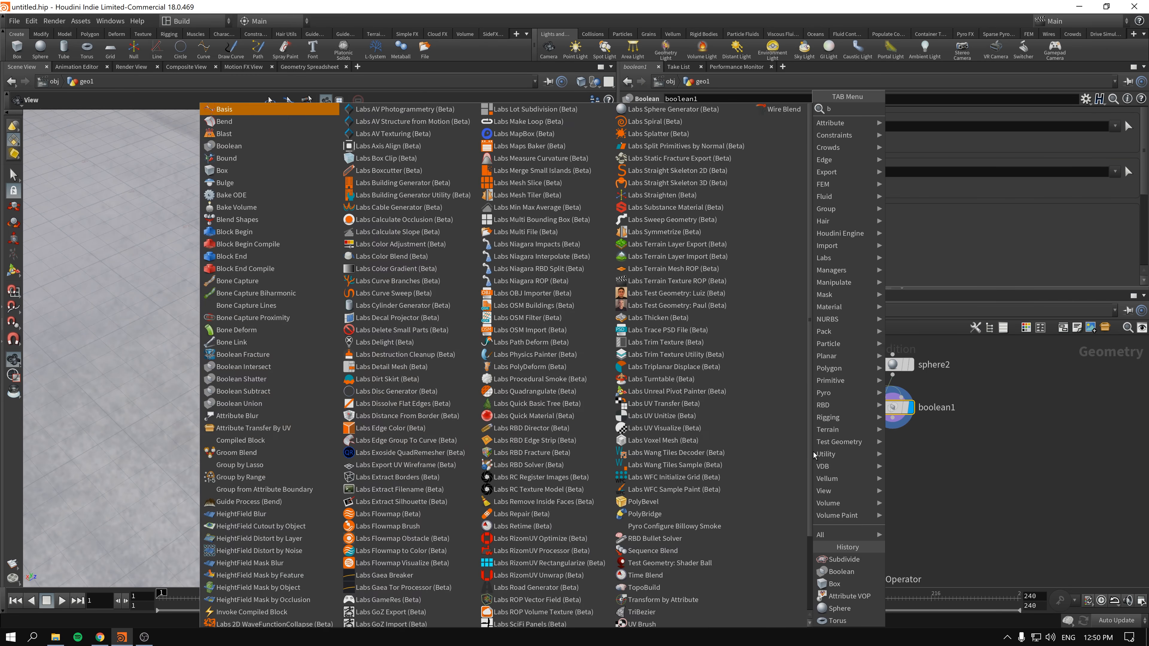
pyautogui.press('BackSpace')
pyautogui.write('vox')
pyautogui.press('Return')
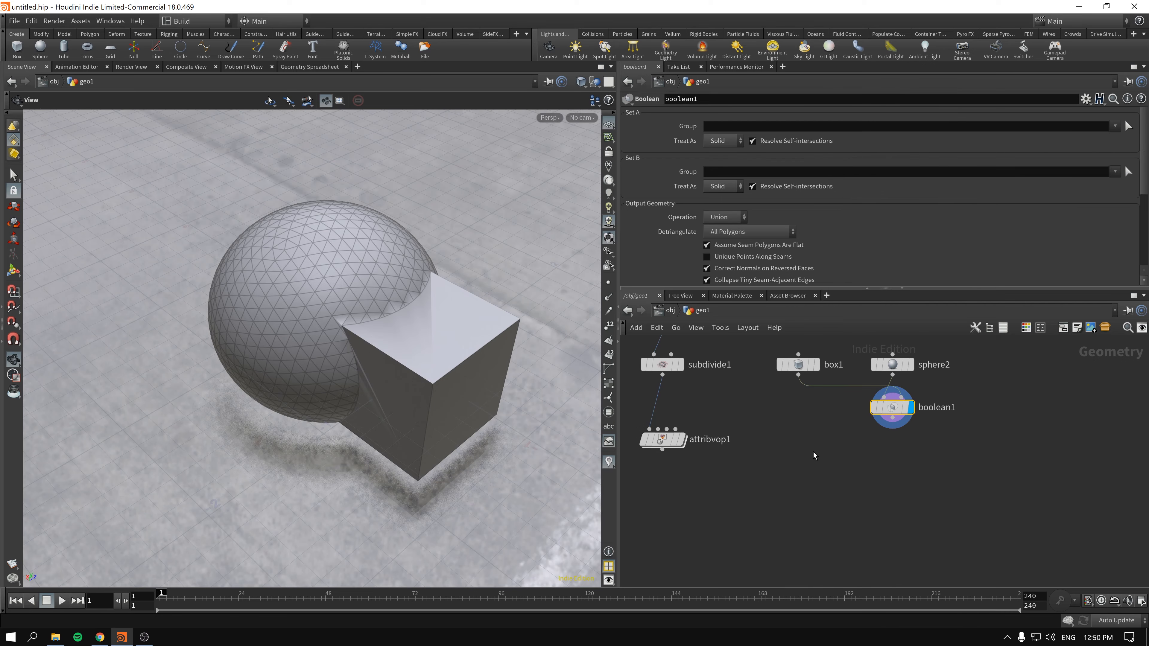
pyautogui.press('Return')
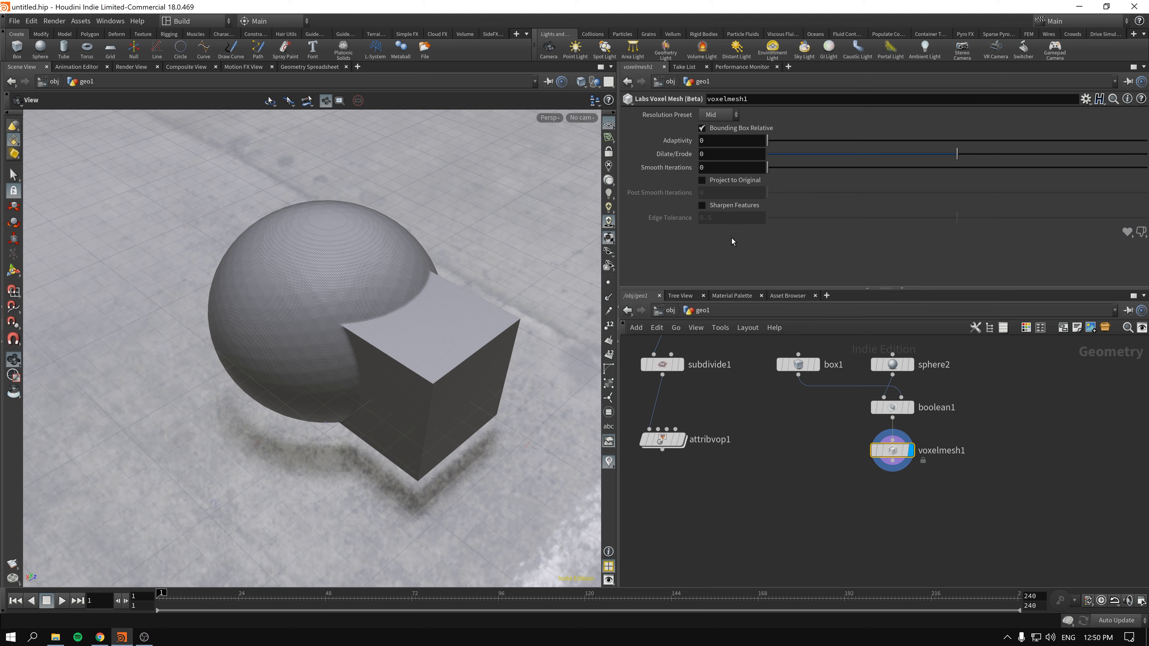
# - Inspect the voxel mesh up close and try out its Smooth Iterations setting
pyautogui.click(868, 477)
pyautogui.moveTo(324, 344); pyautogui.dragTo(272, 324)
pyautogui.scroll(3, 438, 322)
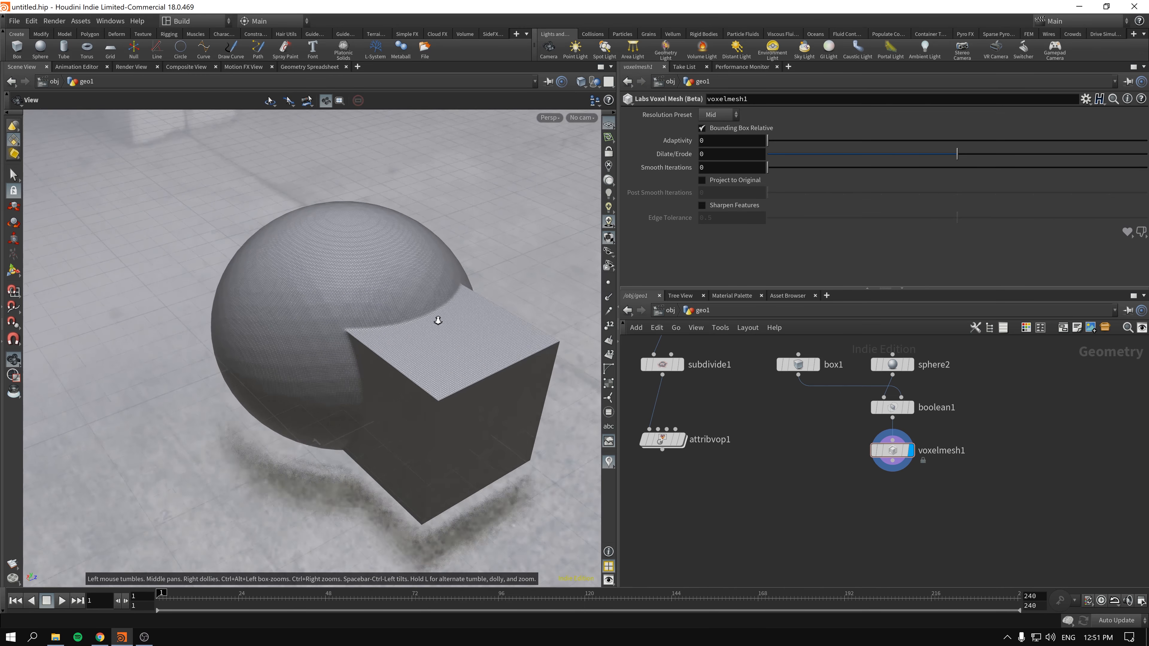
pyautogui.scroll(-1, 392, 364)
pyautogui.scroll(1, 391, 364)
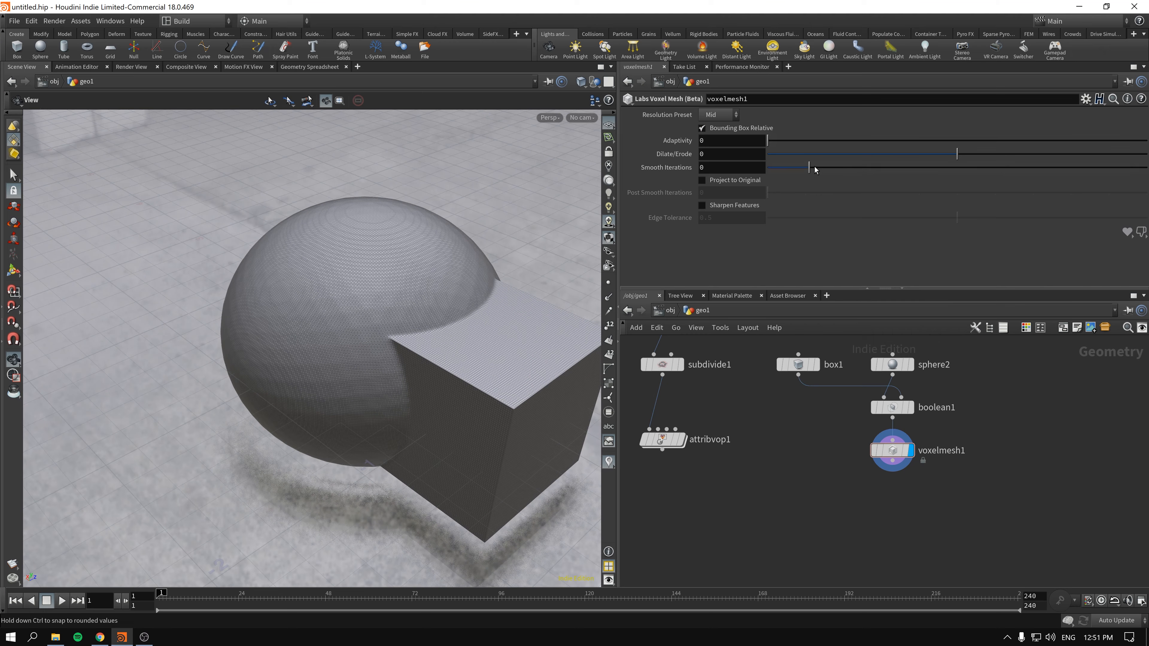
pyautogui.moveTo(814, 169); pyautogui.dragTo(768, 170)
# - Move voxelmesh1 aside and add a displayed VDB from Polygons node fed by boolean1
pyautogui.moveTo(993, 464); pyautogui.dragTo(881, 460, button='middle')
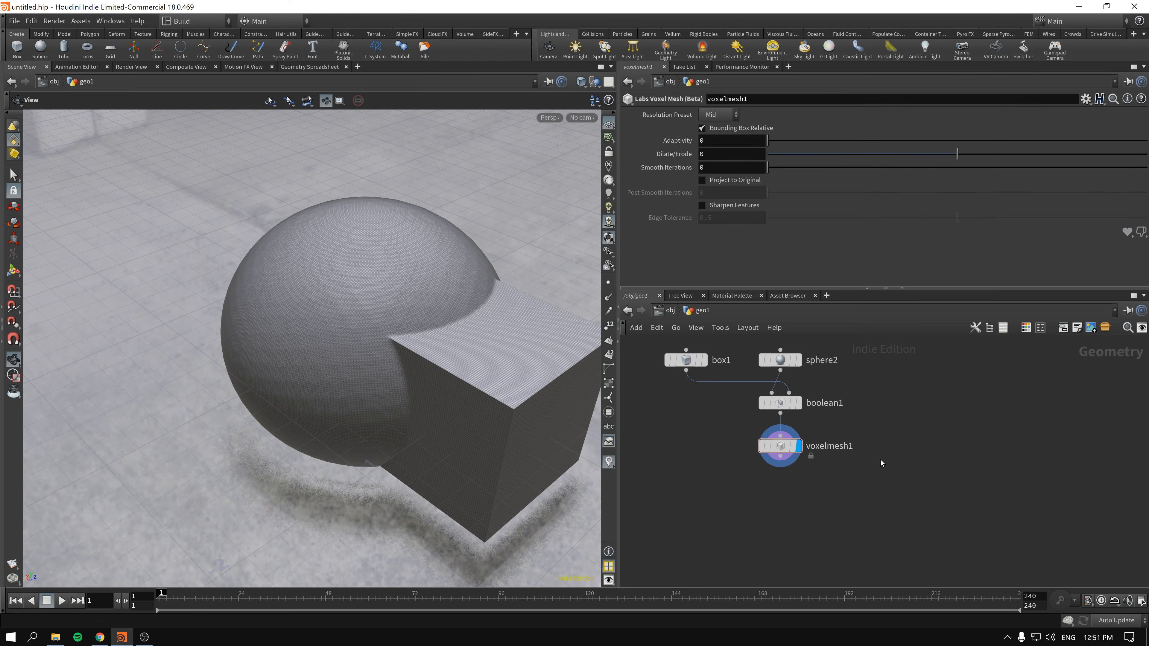
pyautogui.moveTo(771, 454); pyautogui.dragTo(681, 466)
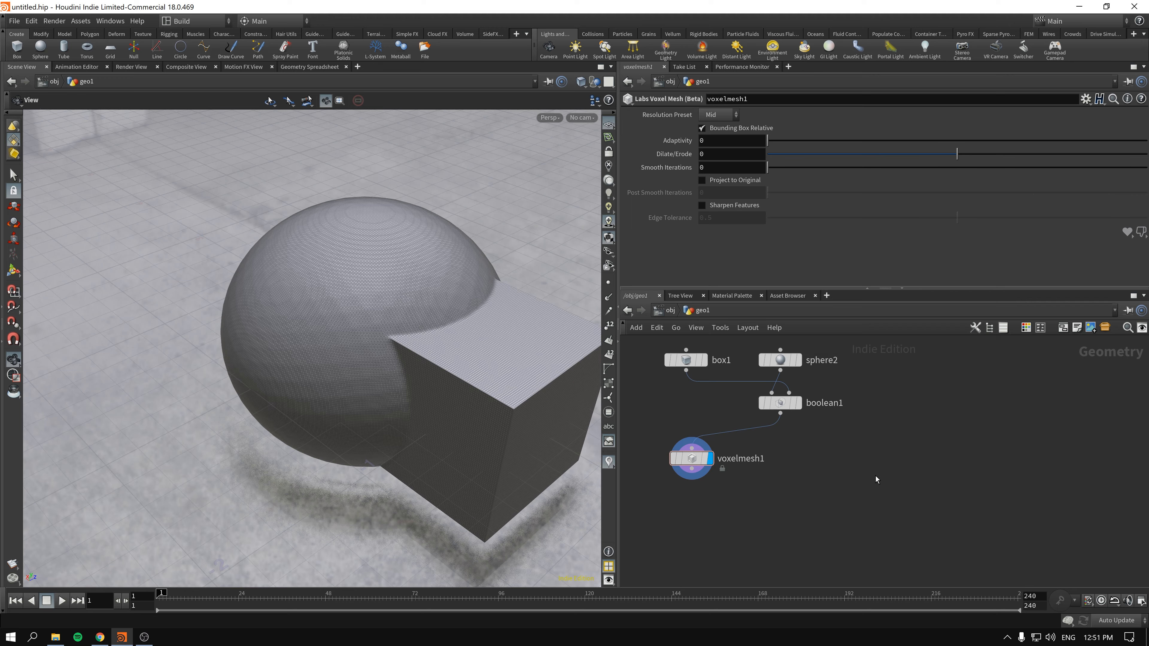
pyautogui.press('Tab')
pyautogui.write('vdbfp')
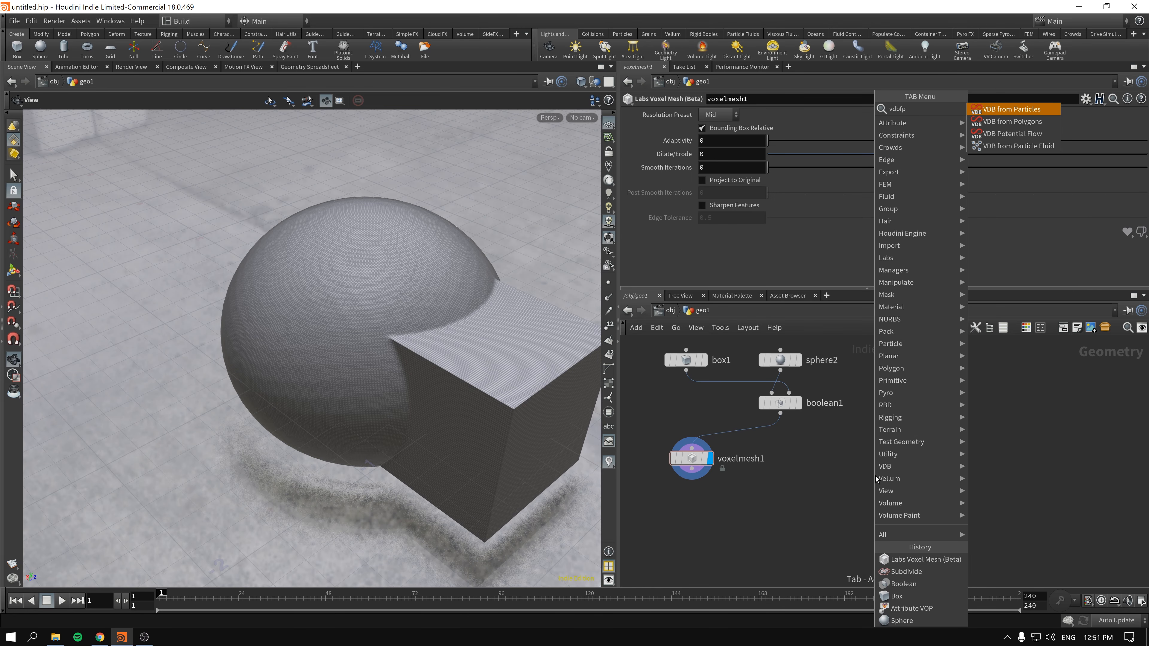
pyautogui.press('Down')
pyautogui.press('Return')
pyautogui.click(854, 470)
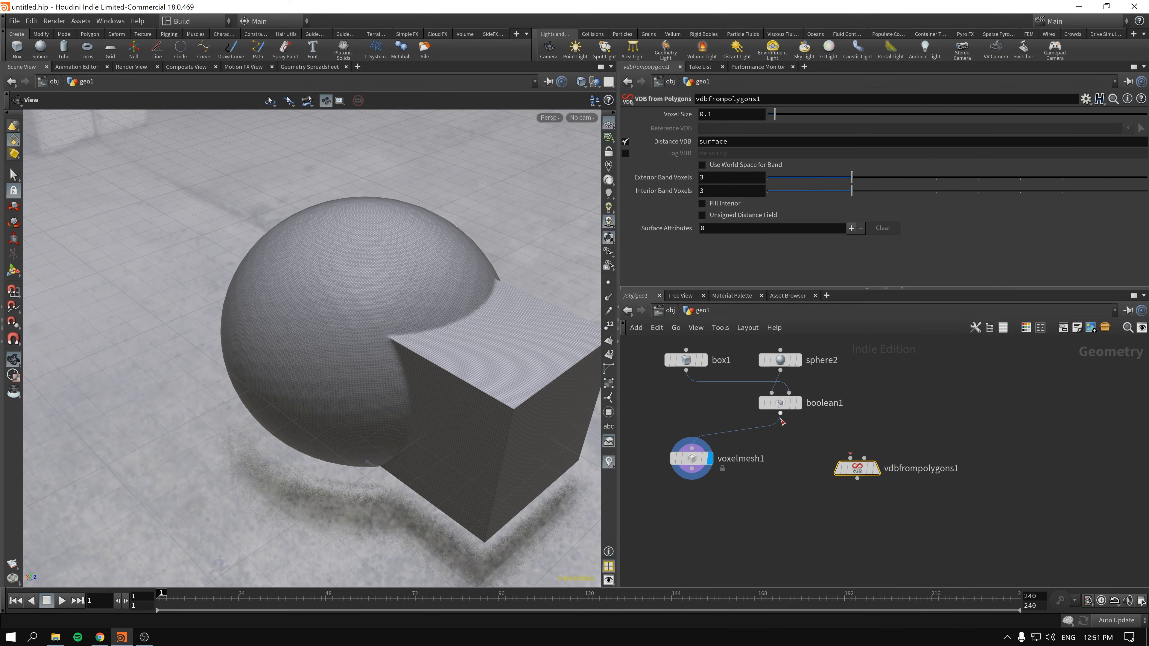
pyautogui.moveTo(780, 413); pyautogui.dragTo(853, 461)
pyautogui.click(880, 448)
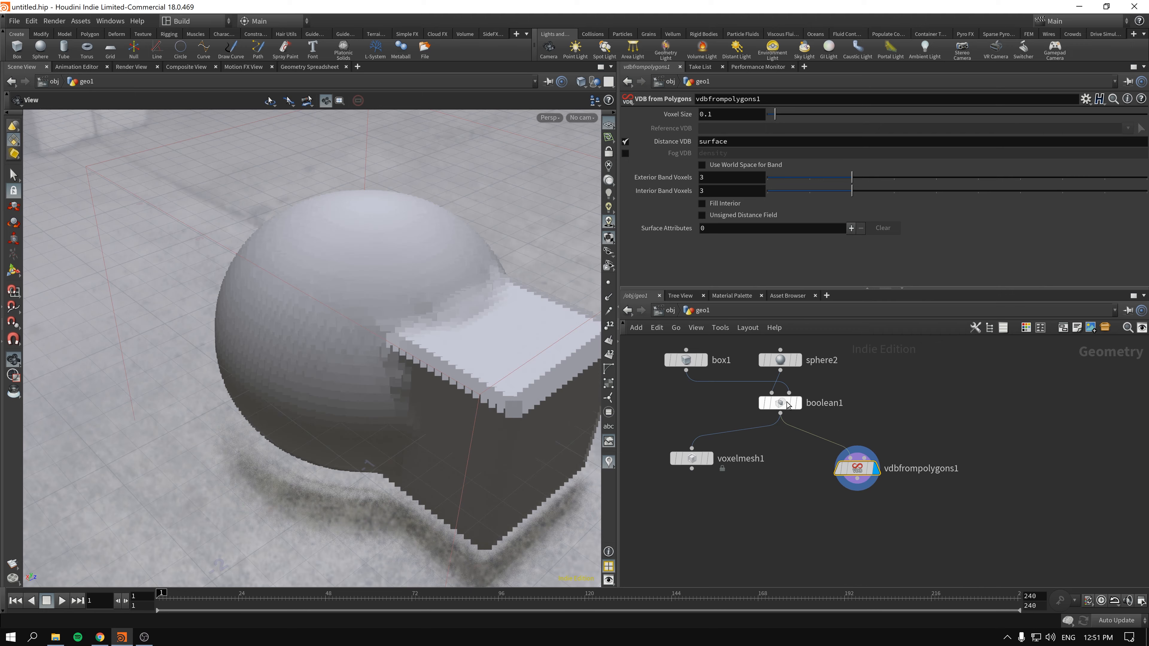
# - Add a displayed Convert VDB node below vdbfrompolygons1 and set it to convert to Polygons
pyautogui.moveTo(819, 453); pyautogui.dragTo(801, 447)
pyautogui.press('Tab')
pyautogui.write('vvdb')
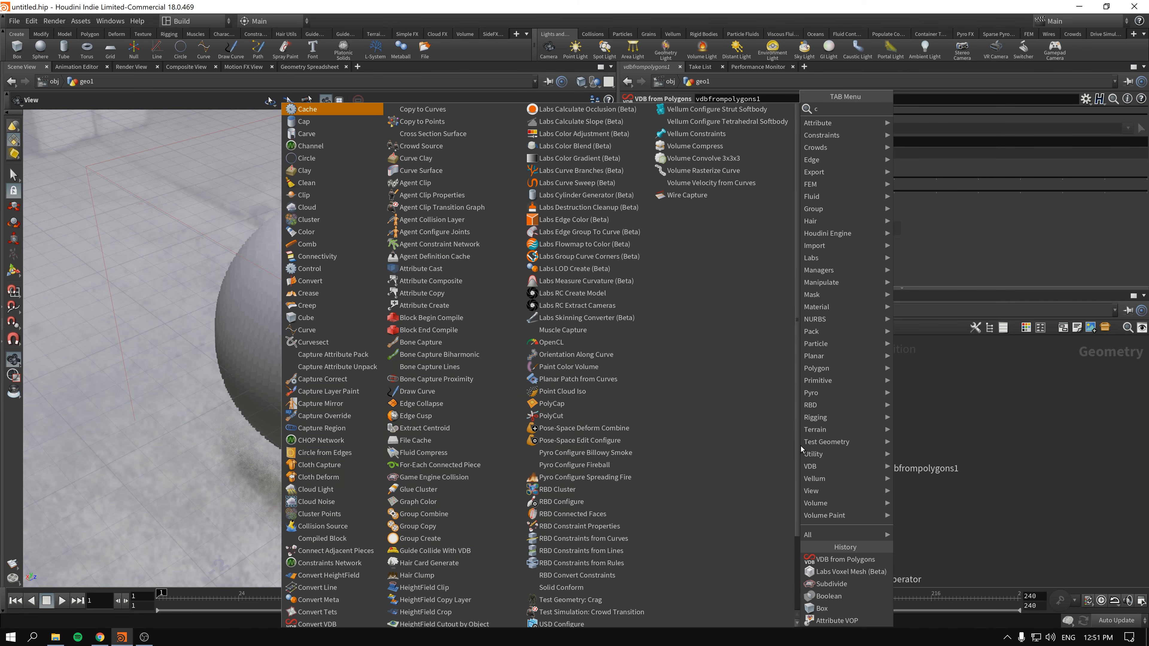
pyautogui.press('Return')
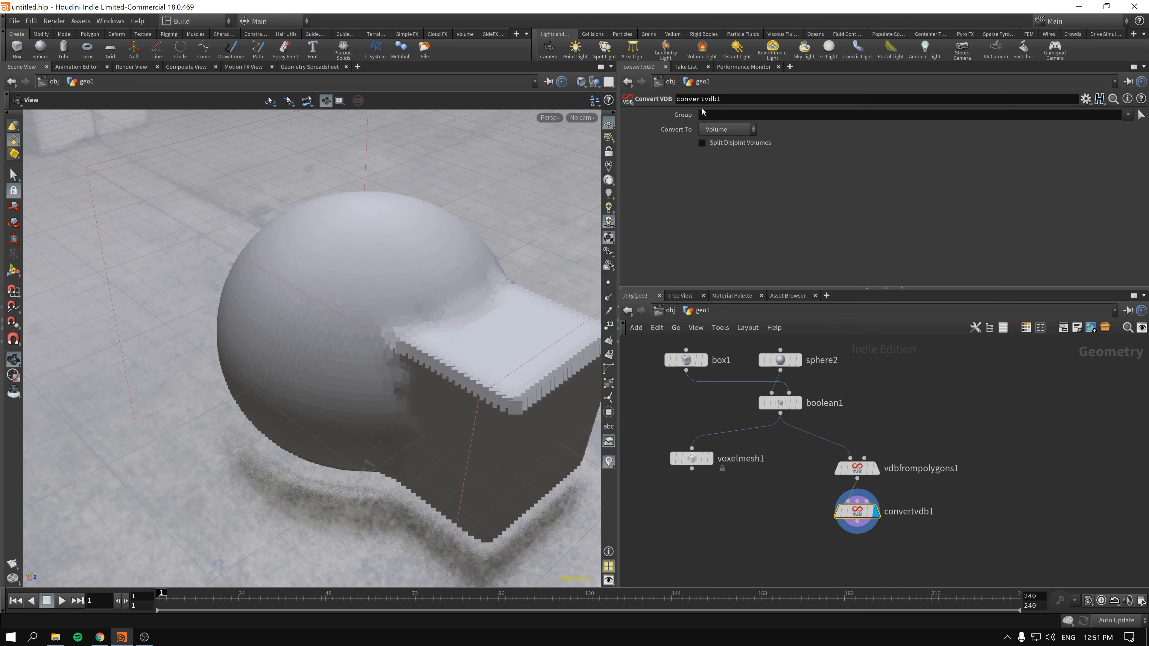
pyautogui.click(724, 129)
pyautogui.click(729, 166)
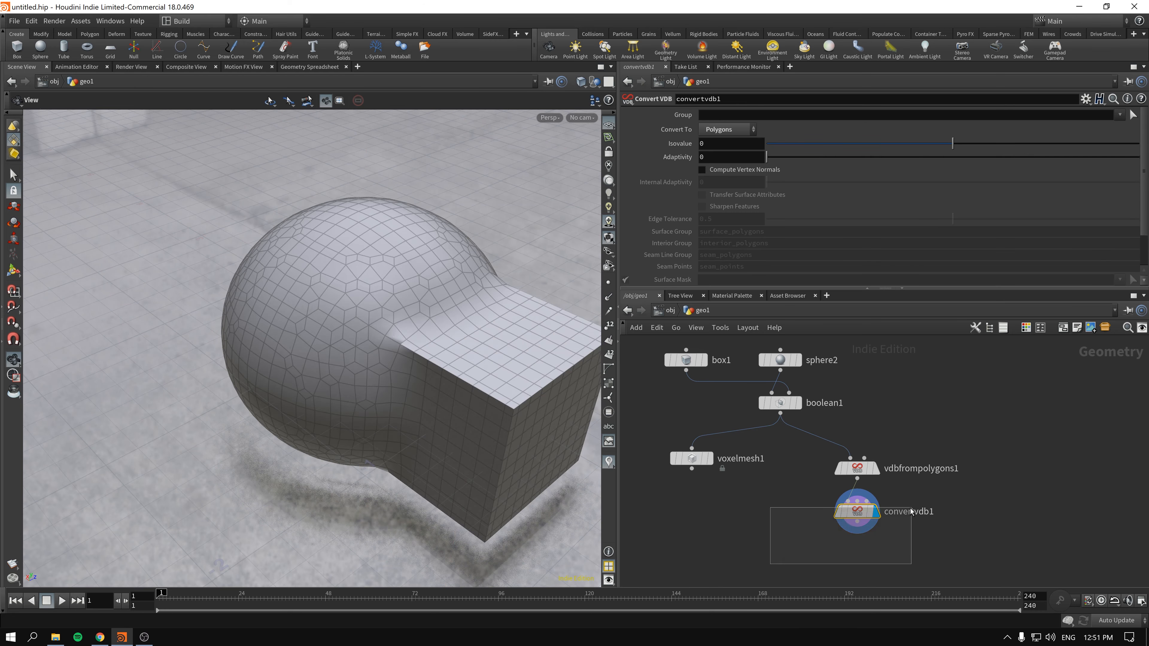
# - Reduce the voxel size of vdbfrompolygons1 to 0.026 and check the denser mesh
pyautogui.click(858, 468)
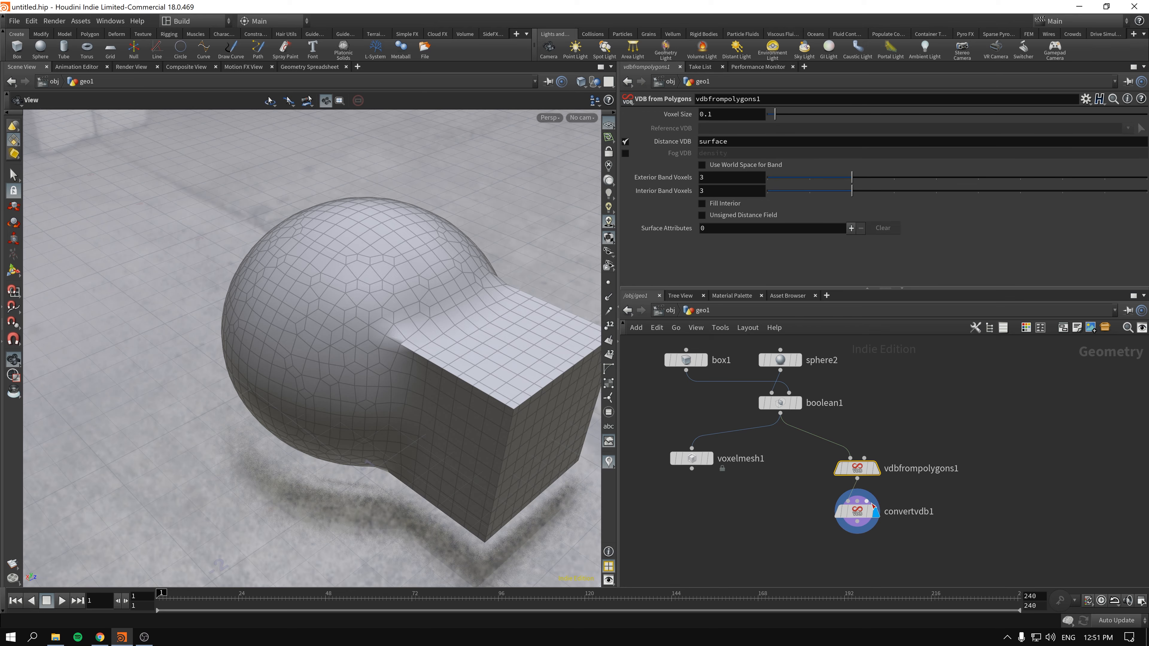
pyautogui.moveTo(750, 113); pyautogui.dragTo(386, 159, button='middle')
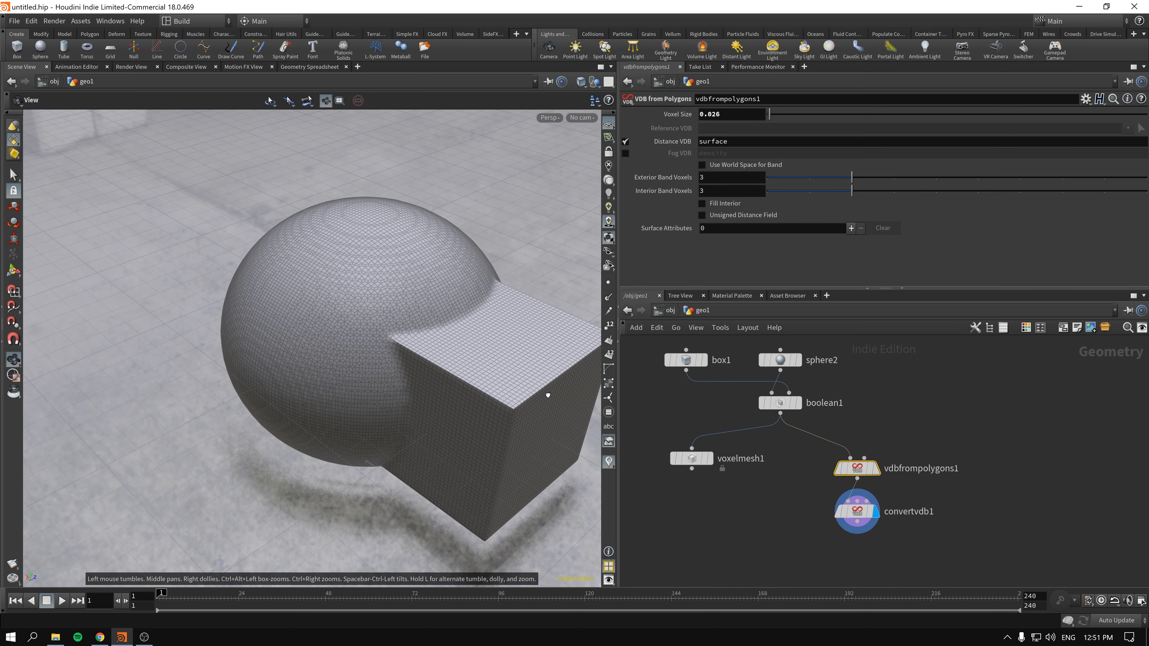
pyautogui.moveTo(546, 393); pyautogui.dragTo(505, 410)
# - Move convertvdb1 down and insert a VDB Smooth node between it and vdbfrompolygons1
pyautogui.click(858, 511)
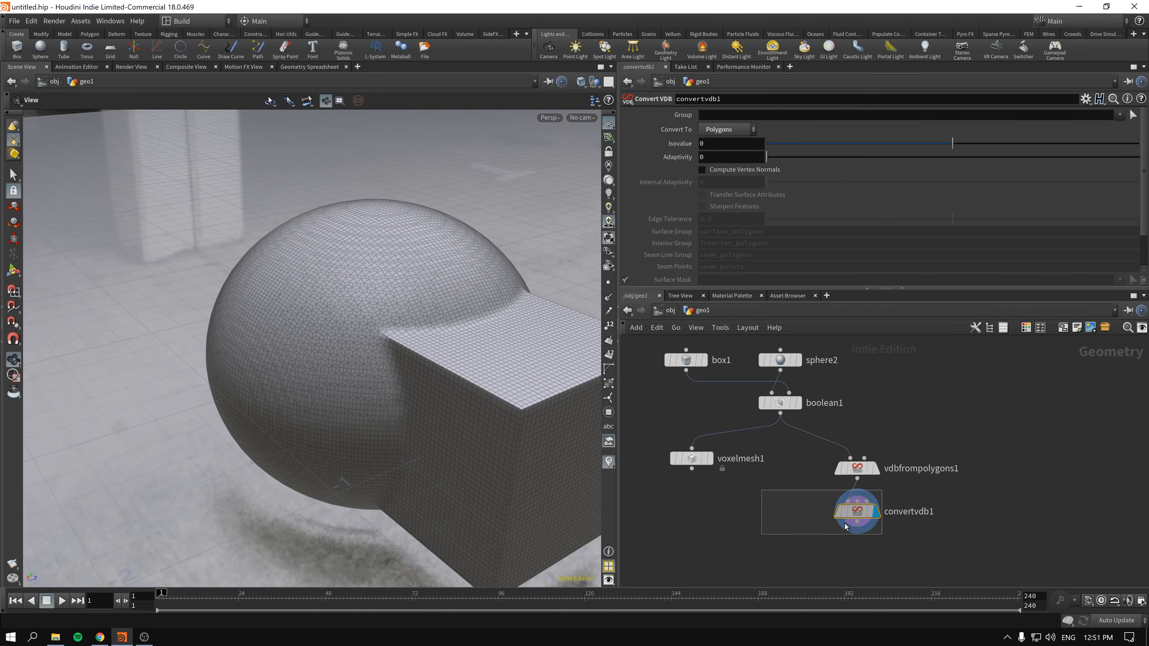
pyautogui.click(877, 471)
pyautogui.moveTo(858, 512); pyautogui.dragTo(857, 562)
pyautogui.moveTo(763, 532); pyautogui.dragTo(730, 484, button='middle')
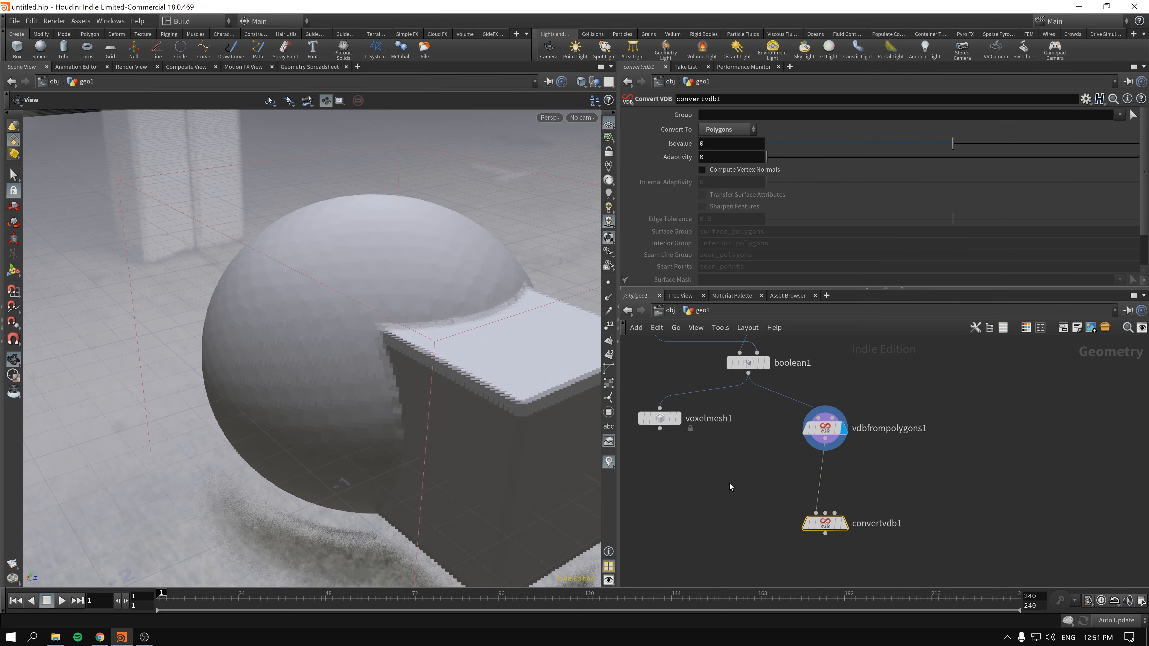
pyautogui.press('Tab')
pyautogui.write('vdbs')
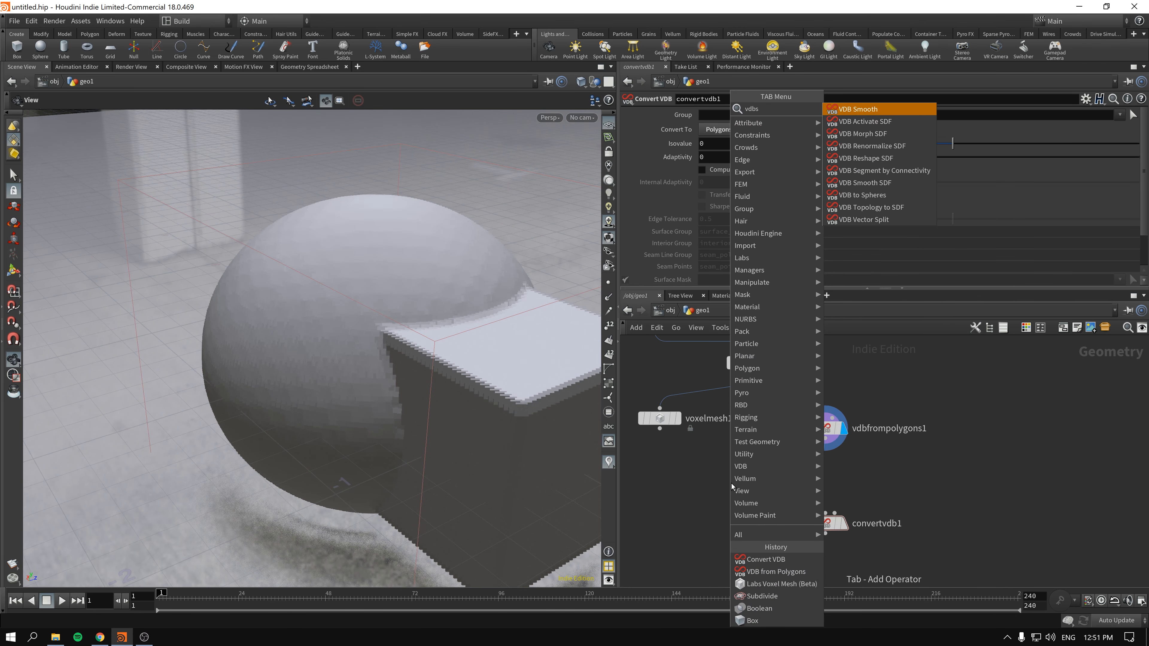
pyautogui.press('Return')
pyautogui.click(820, 469)
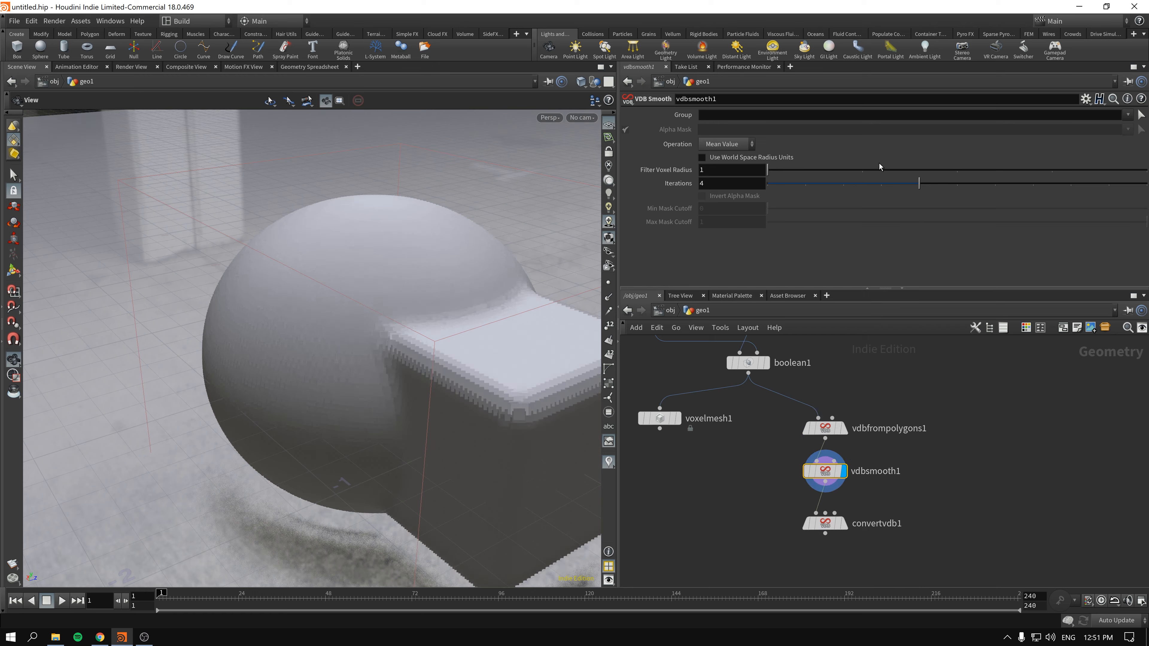
# - Set the VDB Smooth iterations to 8 and display convertvdb1
pyautogui.moveTo(1010, 186); pyautogui.dragTo(1071, 183)
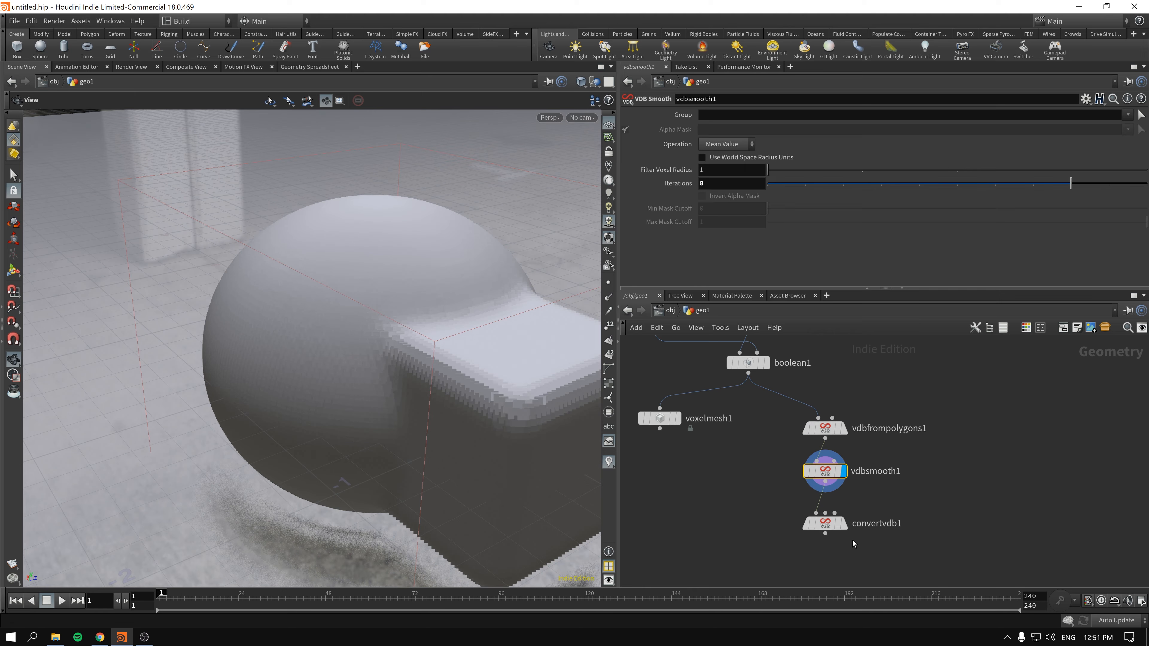
pyautogui.click(812, 520)
pyautogui.click(813, 520)
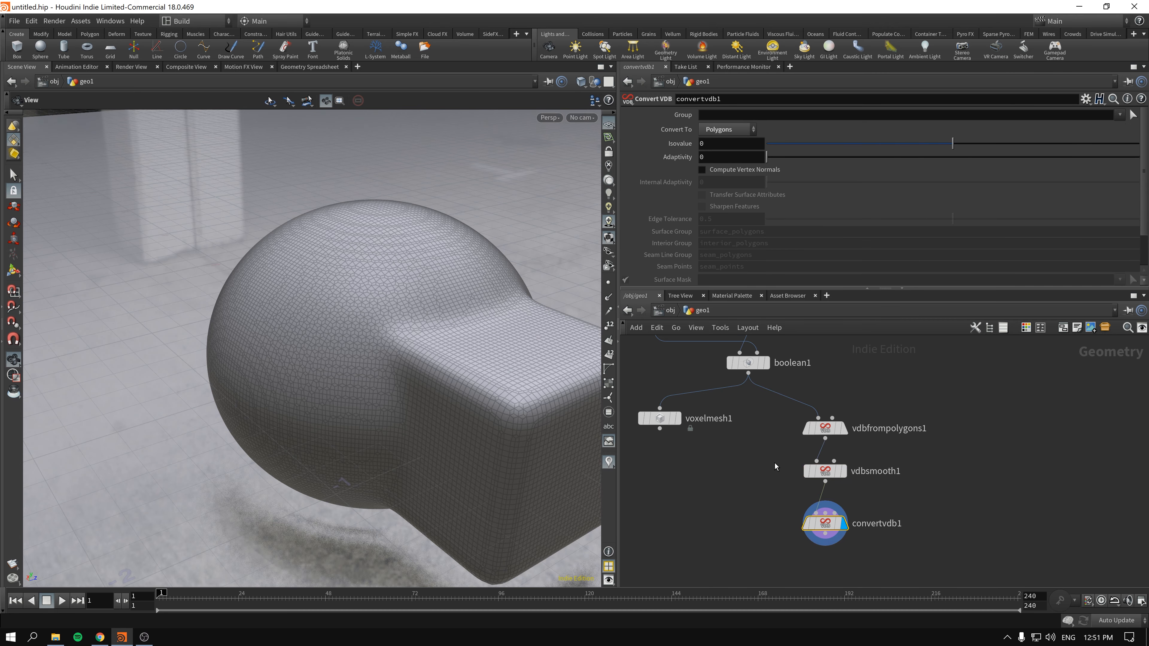
# - Set the voxel size of vdbfrompolygons1 to 0.015 and select convertvdb1 again
pyautogui.click(824, 429)
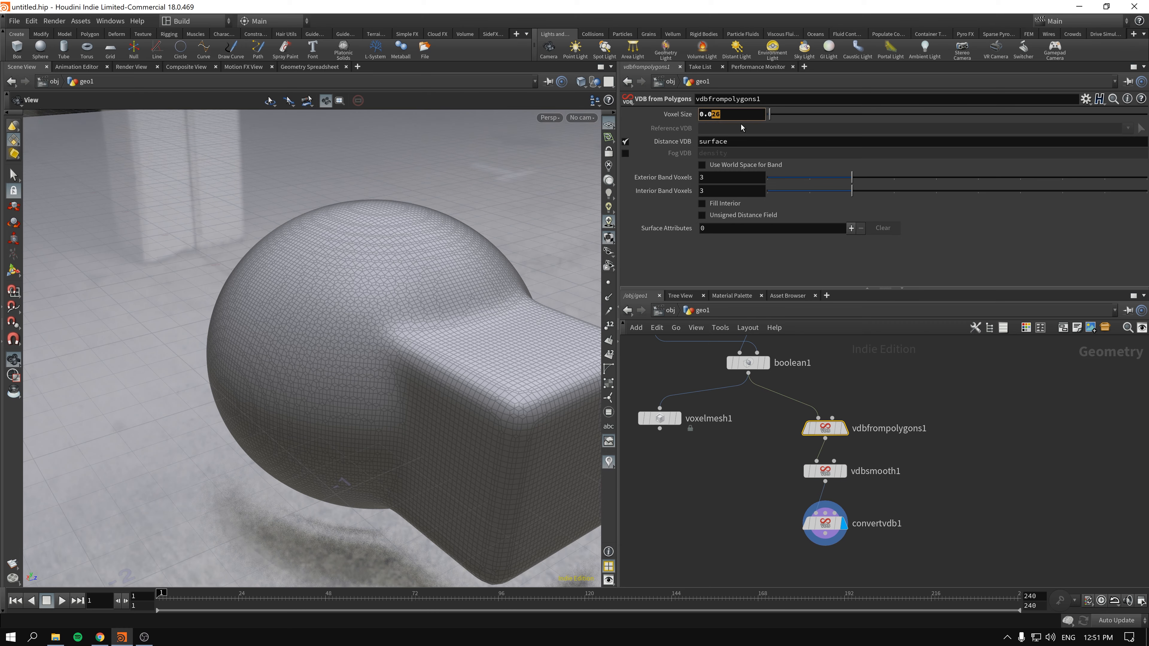
pyautogui.press('Return')
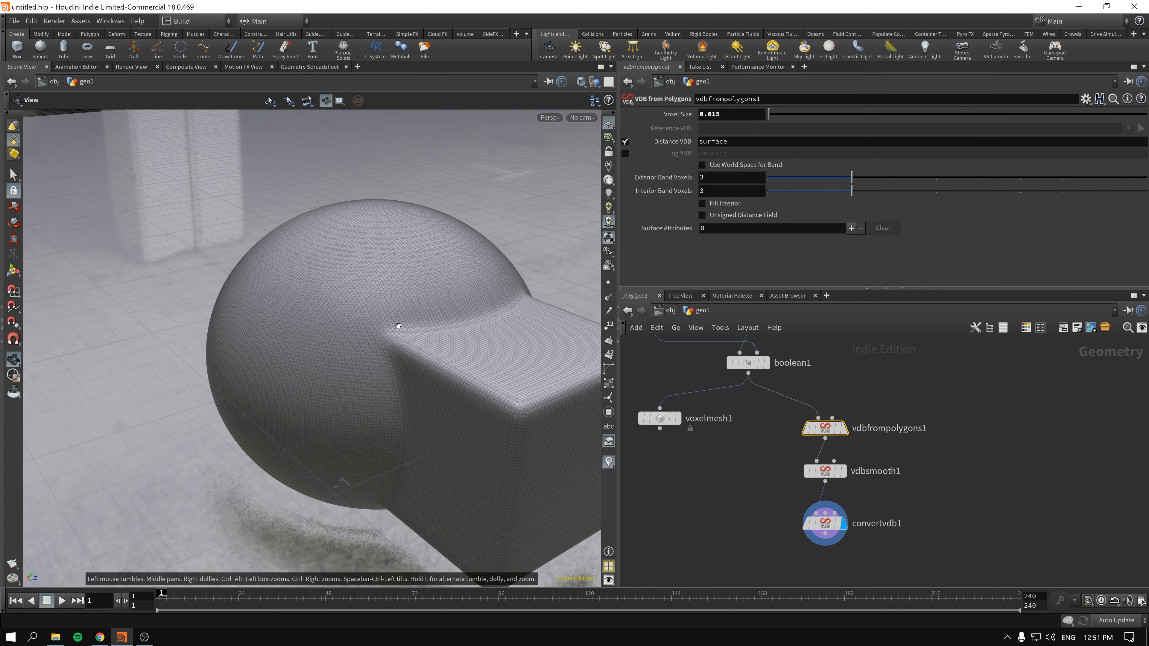
pyautogui.moveTo(398, 325); pyautogui.dragTo(432, 342)
pyautogui.click(819, 523)
pyautogui.scroll(-3, 770, 468)
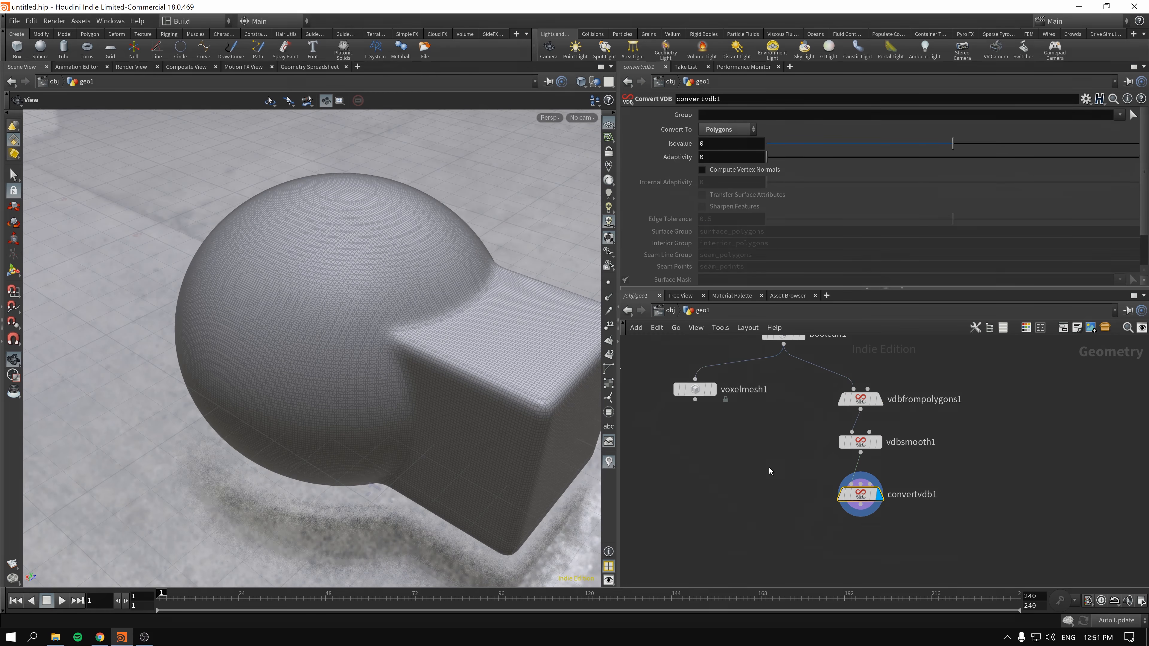
# - Move attribvop1 lower in the network, slightly below the level of convertvdb1
pyautogui.moveTo(733, 484); pyautogui.dragTo(823, 515, button='middle')
pyautogui.scroll(2, 835, 515)
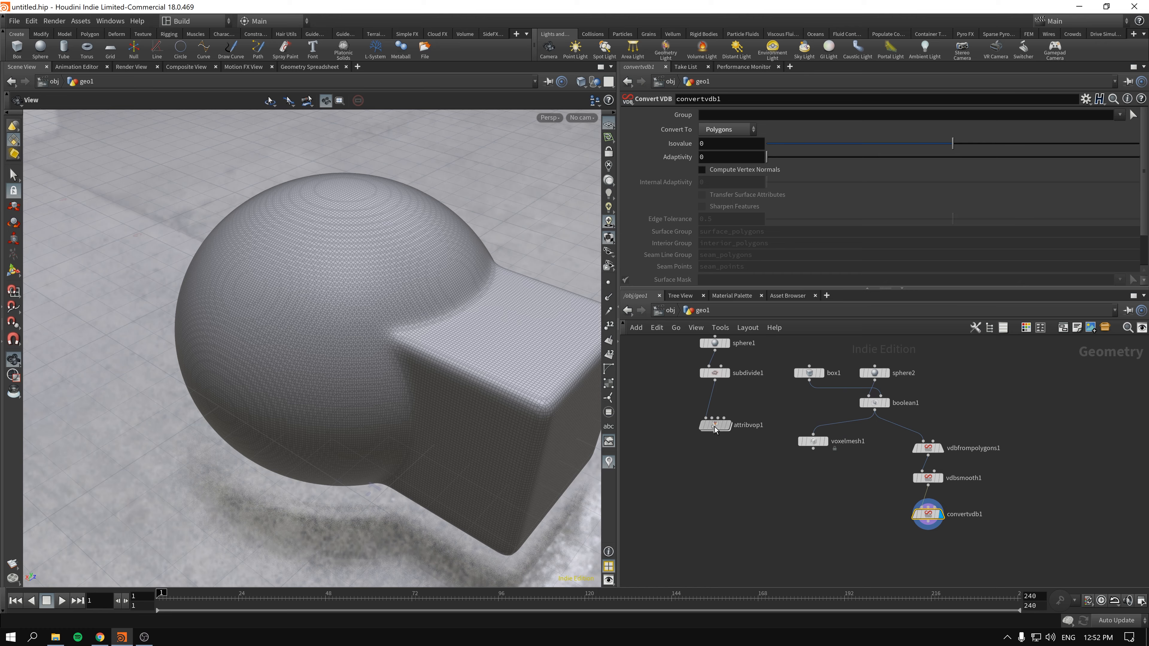
pyautogui.moveTo(715, 429); pyautogui.dragTo(734, 538)
pyautogui.moveTo(841, 534); pyautogui.dragTo(835, 505, button='middle')
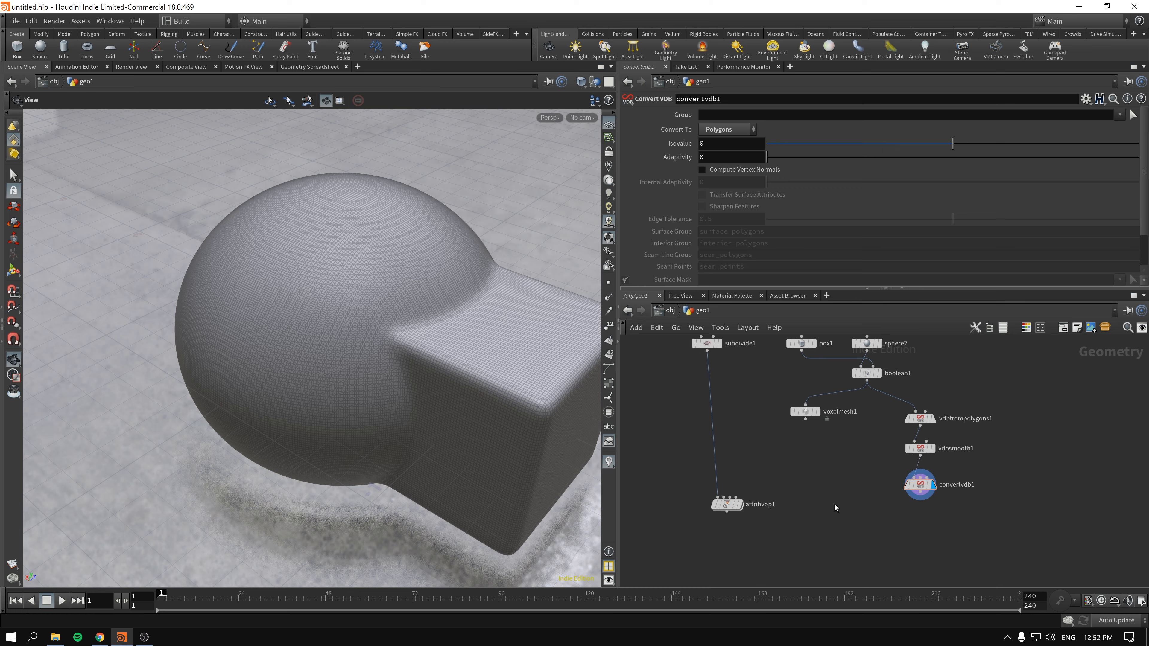
# - Add a Subdivide node, wire it between convertvdb1 and attribvop1, and display attribvop1
pyautogui.press('Tab')
pyautogui.write('subd')
pyautogui.press('Return')
pyautogui.click(836, 491)
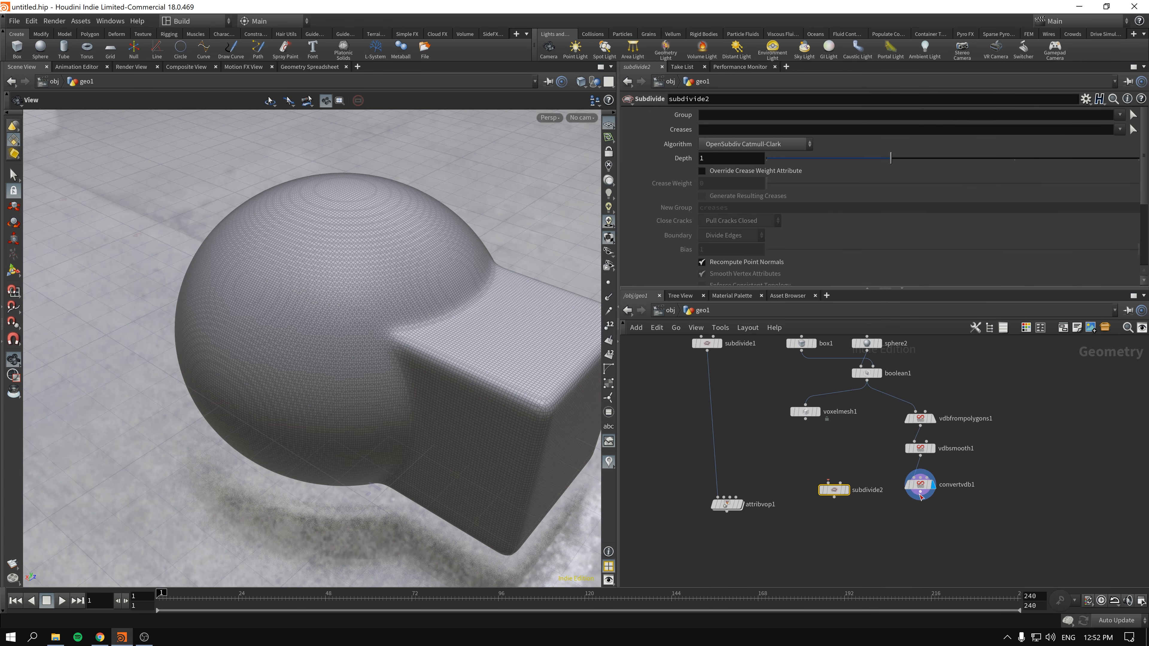
pyautogui.moveTo(921, 498); pyautogui.dragTo(724, 501)
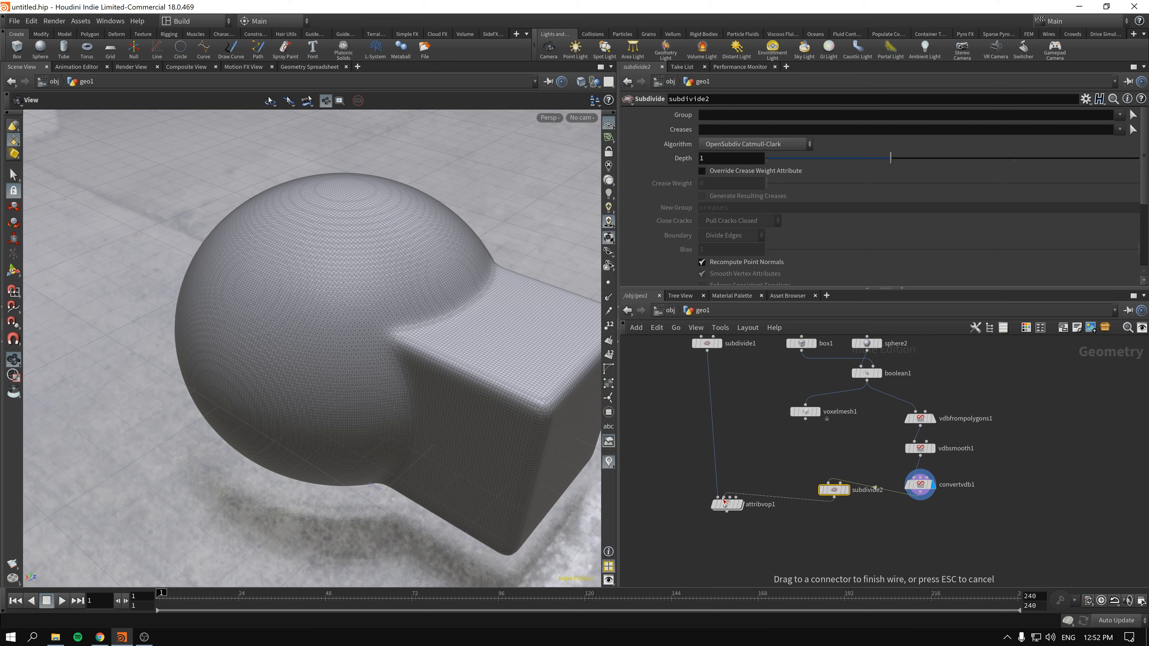
pyautogui.click(724, 501)
pyautogui.click(740, 504)
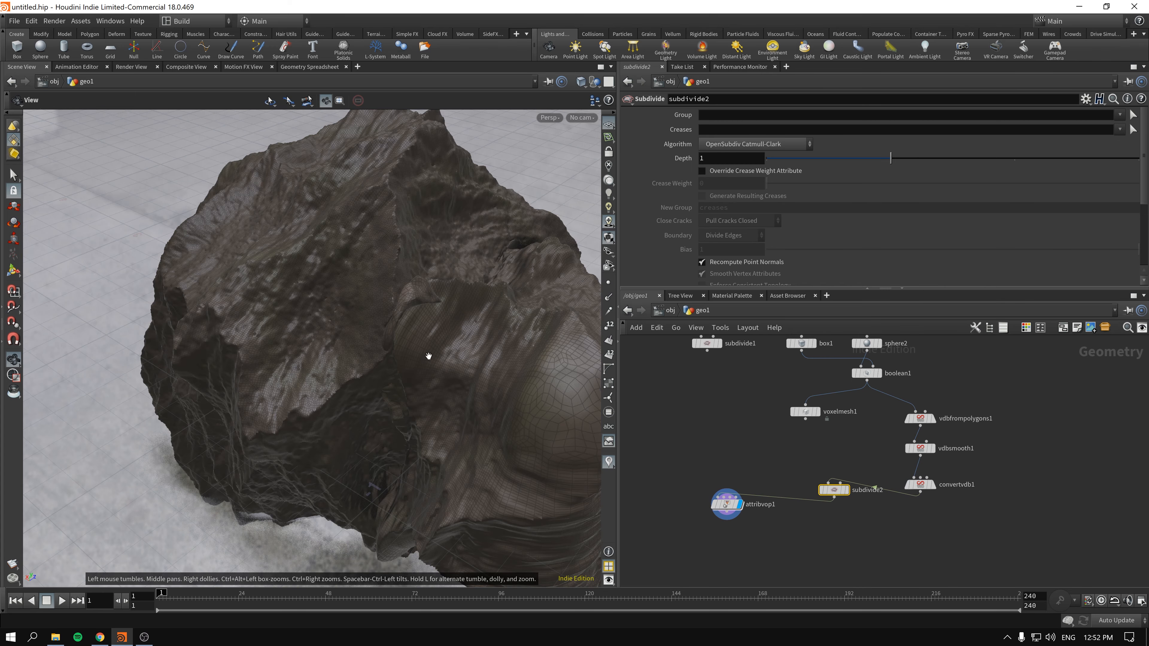
pyautogui.scroll(-3, 423, 353)
pyautogui.moveTo(431, 355); pyautogui.dragTo(589, 384)
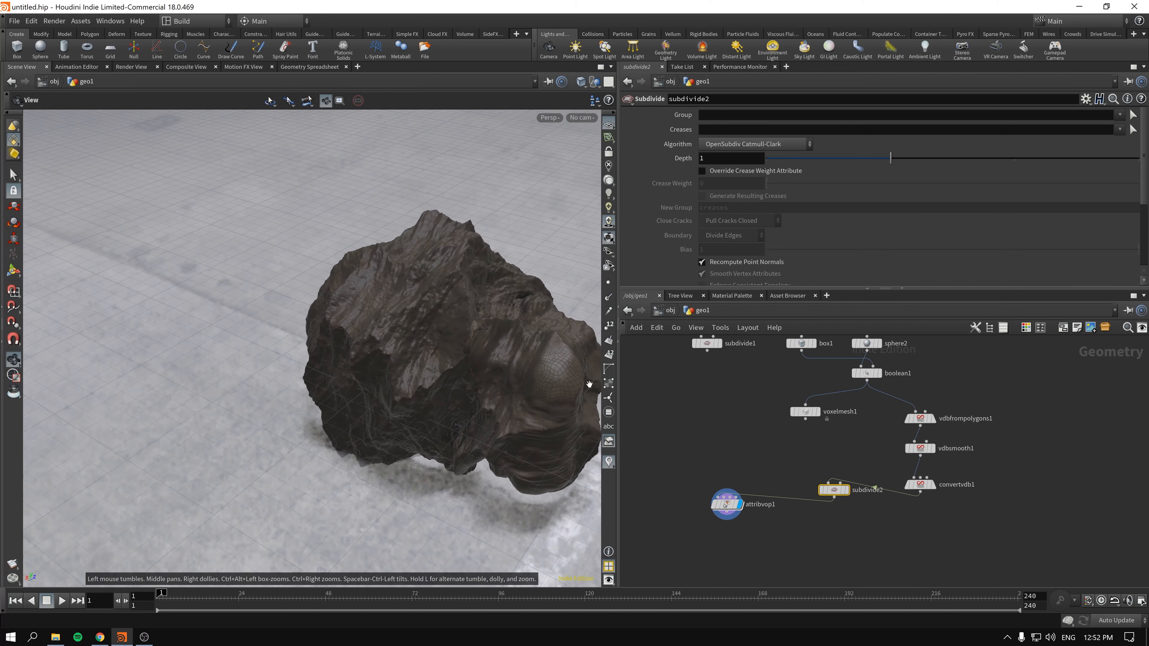
pyautogui.moveTo(593, 382); pyautogui.dragTo(526, 380, button='middle')
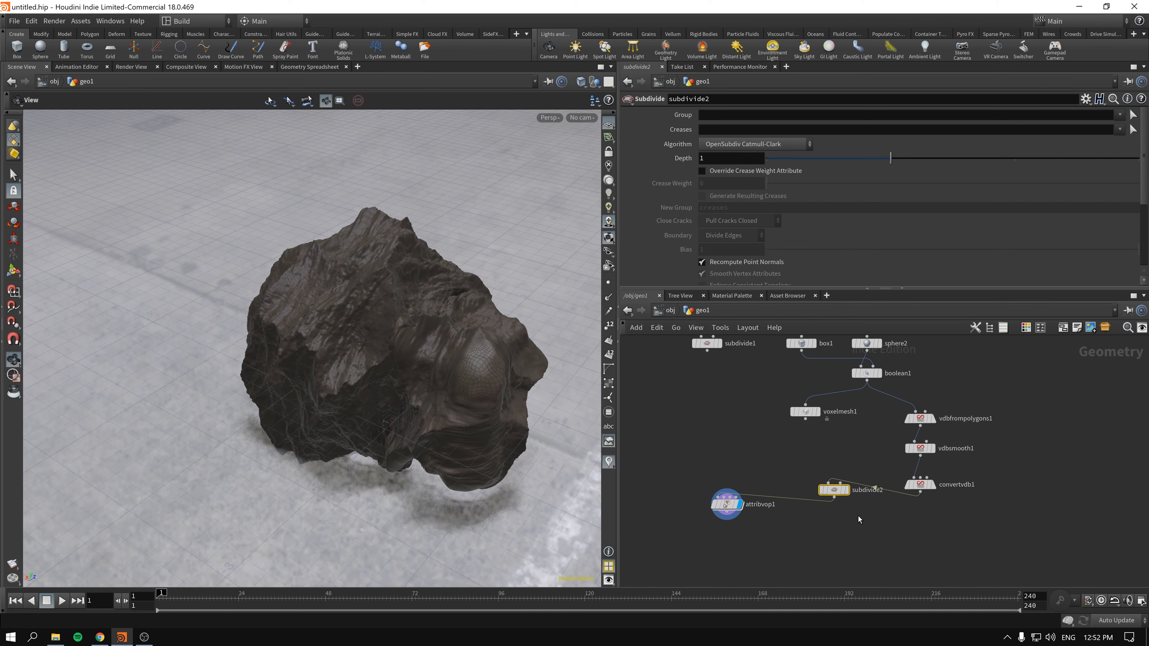
# - Set the iterations of vdbsmooth1 to 25
pyautogui.click(958, 450)
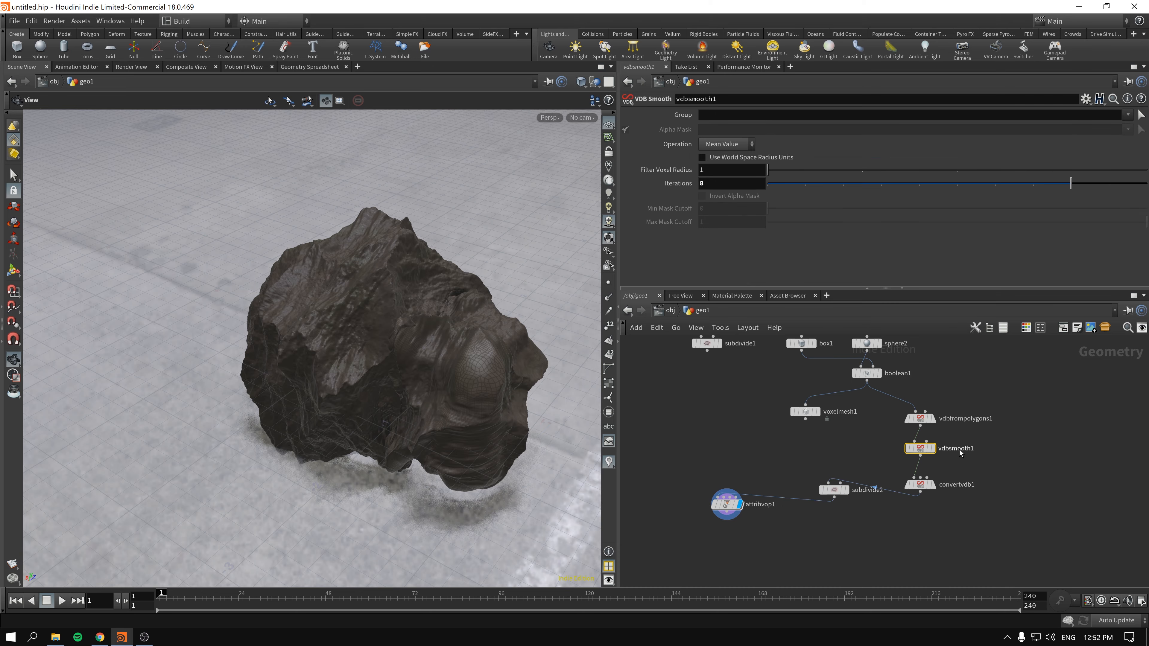
pyautogui.doubleClick(720, 185)
pyautogui.write('25')
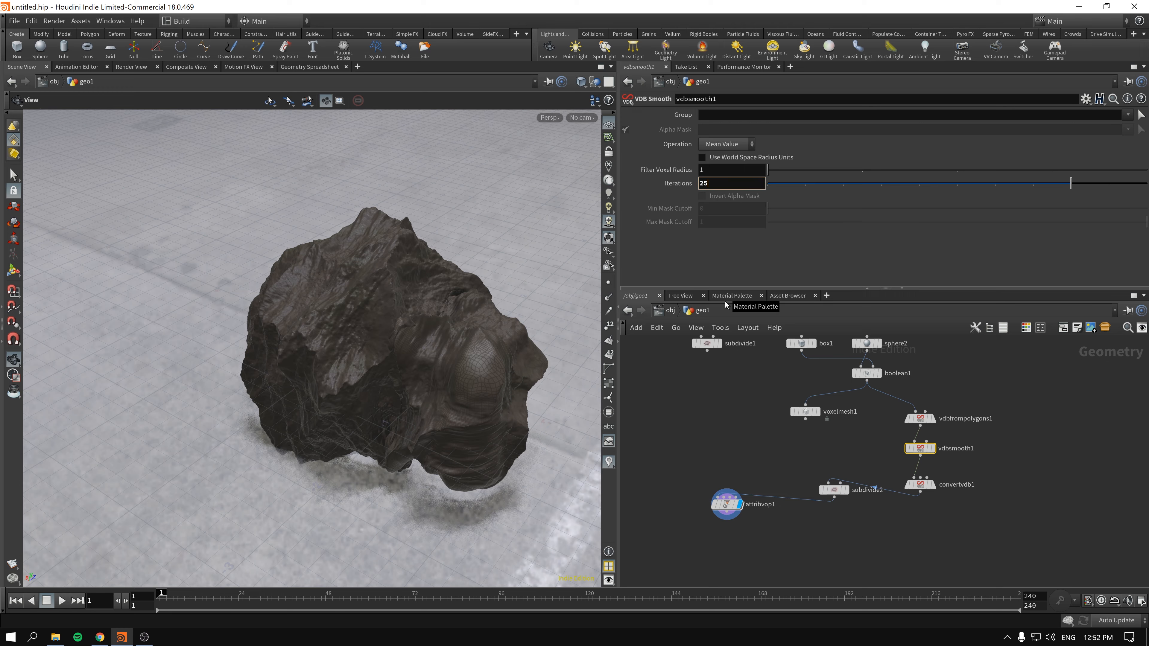
pyautogui.press('Return')
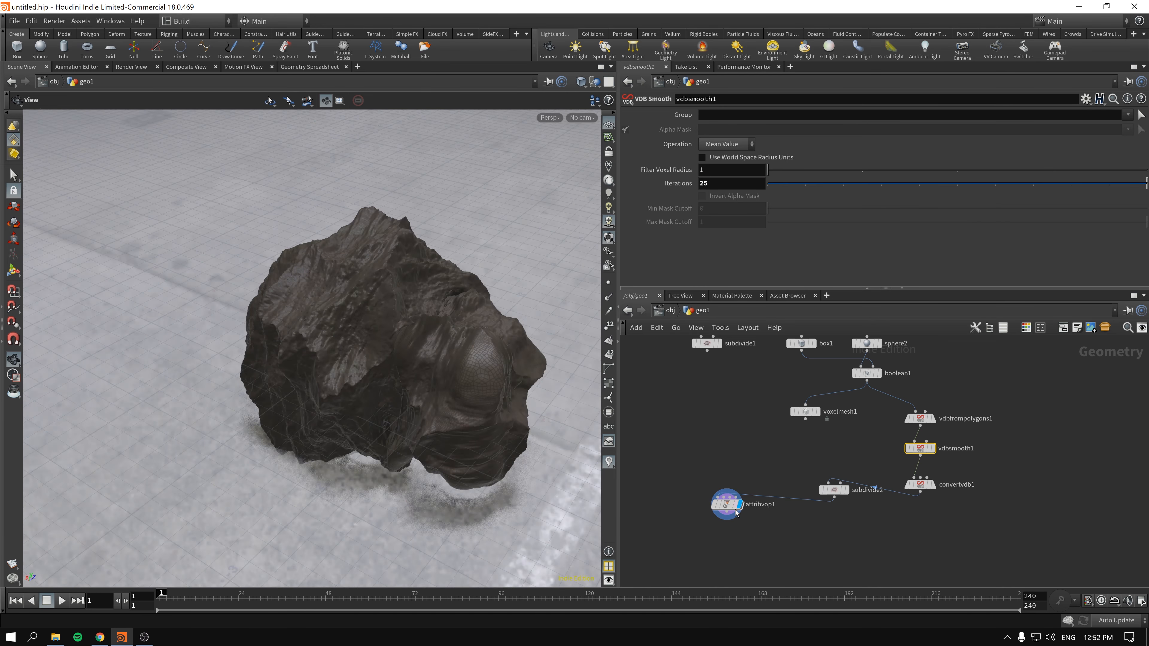
# - Promote the Scale parameter of the Displace Along Normal node inside attribvop1 and set it to 0.759 on attribvop1
pyautogui.doubleClick(727, 505)
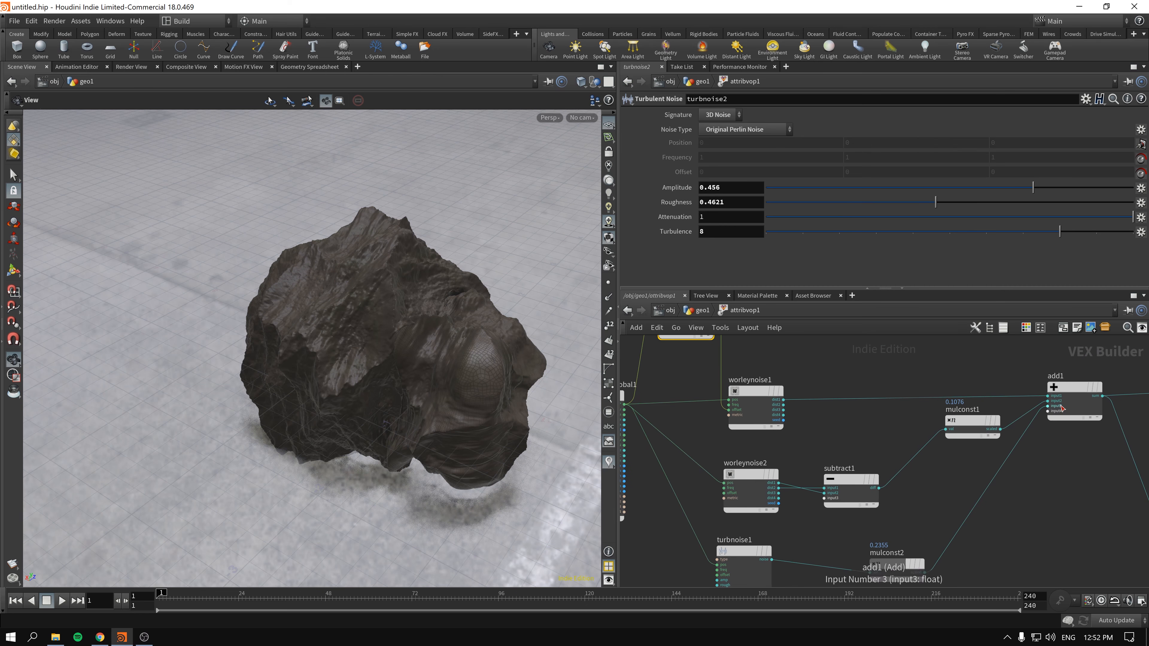
pyautogui.moveTo(1122, 396); pyautogui.dragTo(841, 456, button='middle')
pyautogui.click(884, 437)
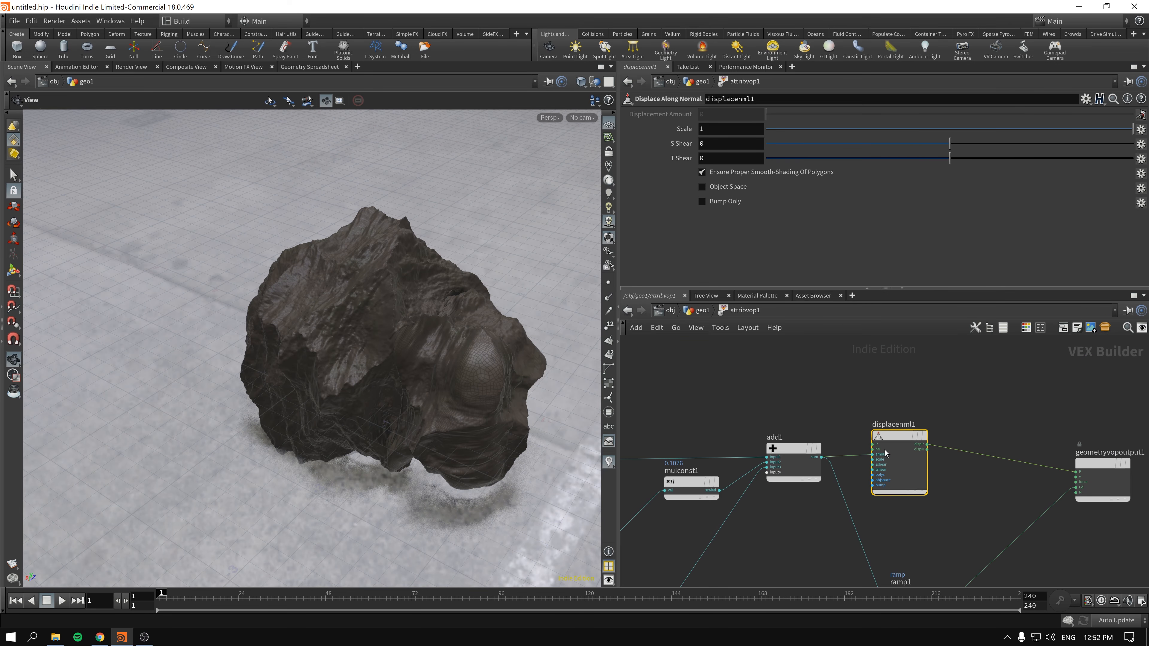
pyautogui.scroll(4, 885, 453)
pyautogui.rightClick(857, 464)
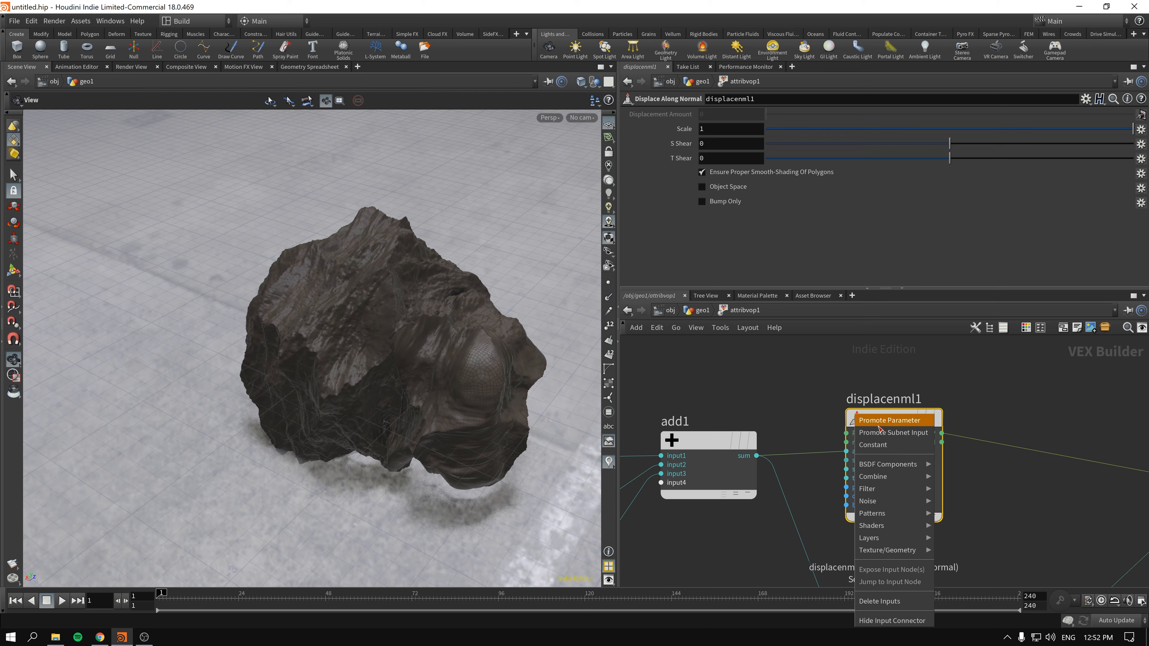
pyautogui.click(878, 429)
pyautogui.press('u')
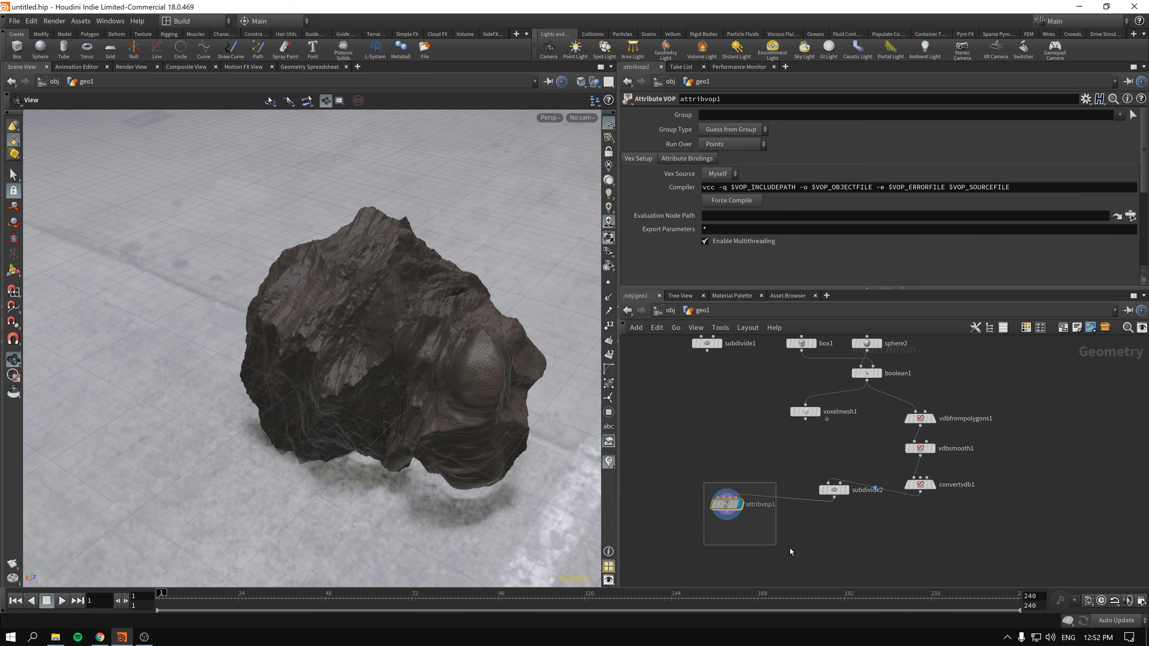
pyautogui.scroll(-6, 727, 203)
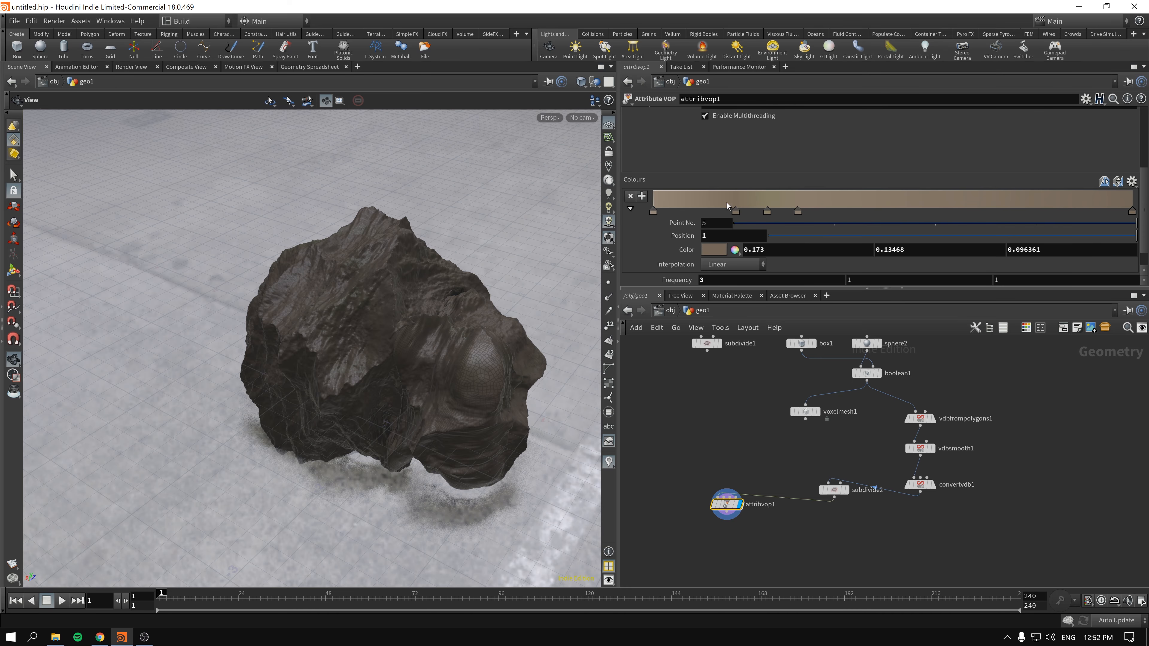
pyautogui.moveTo(1066, 281); pyautogui.dragTo(1095, 283)
# - Wire subdivide1 into the first input of attribvop1 in place of subdivide2
pyautogui.moveTo(709, 471); pyautogui.dragTo(760, 493, button='middle')
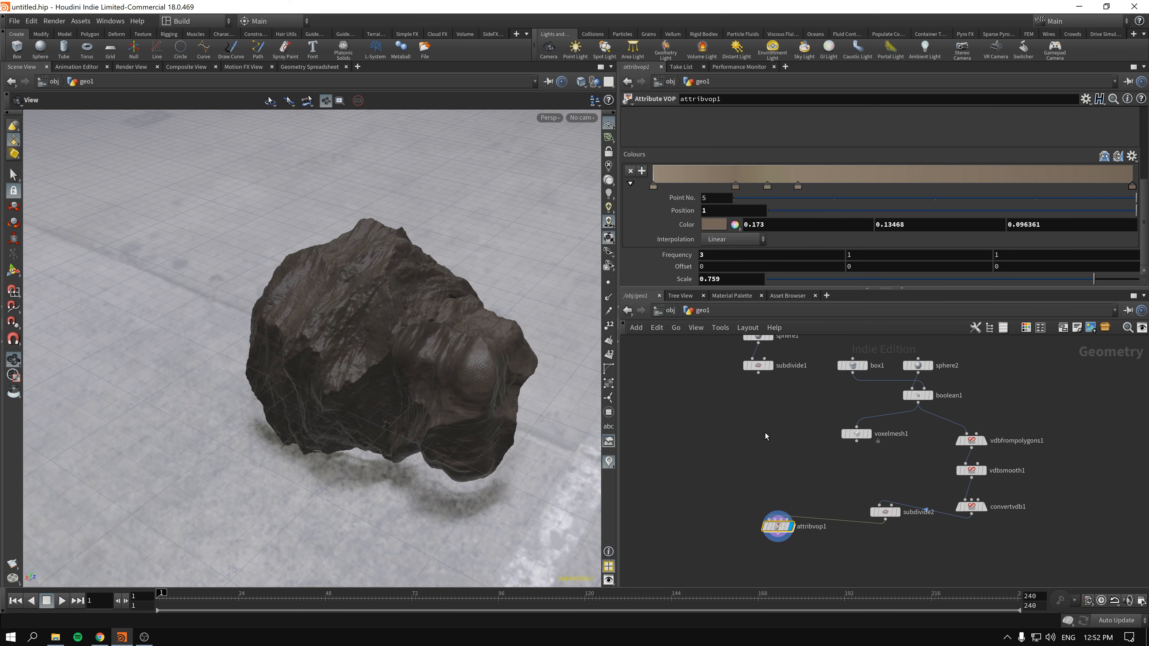
pyautogui.moveTo(760, 377); pyautogui.dragTo(769, 518)
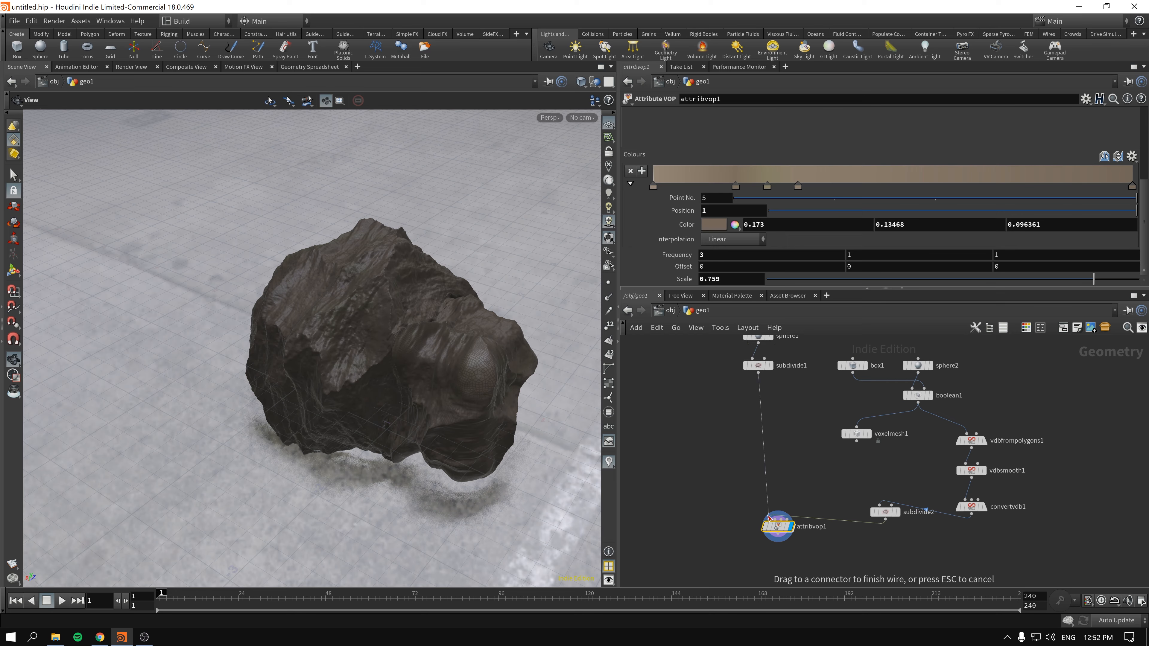
pyautogui.moveTo(723, 560); pyautogui.dragTo(724, 559)
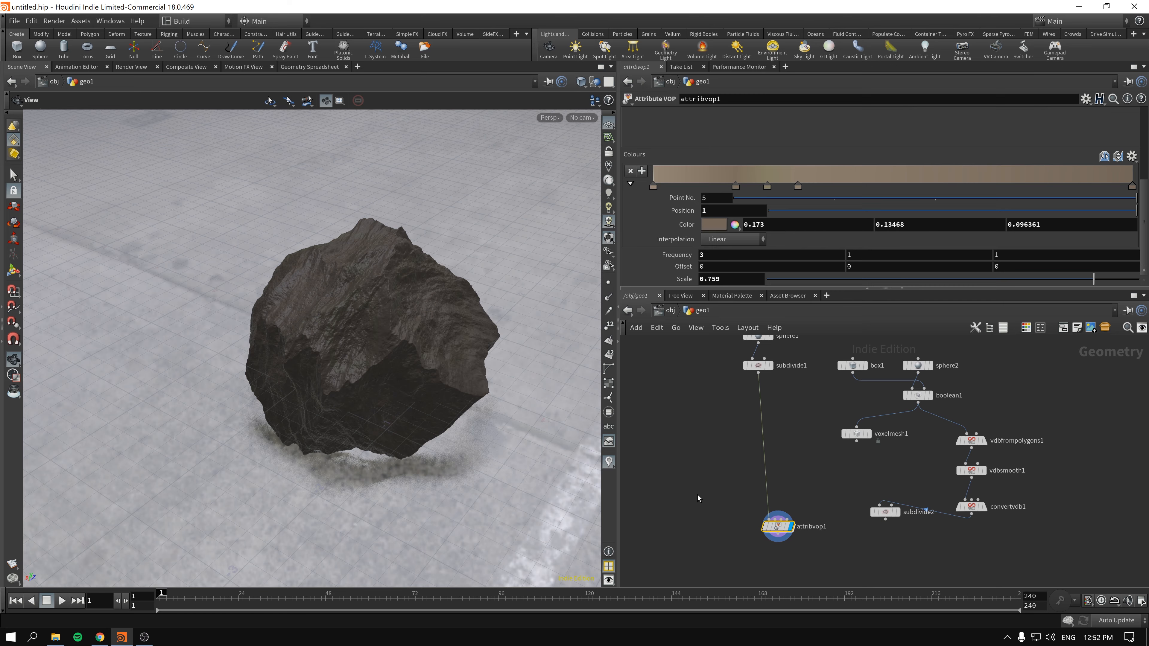
# - Go up to the object level, examine the rock from several angles, and return inside geo1
pyautogui.click(667, 312)
pyautogui.click(737, 474)
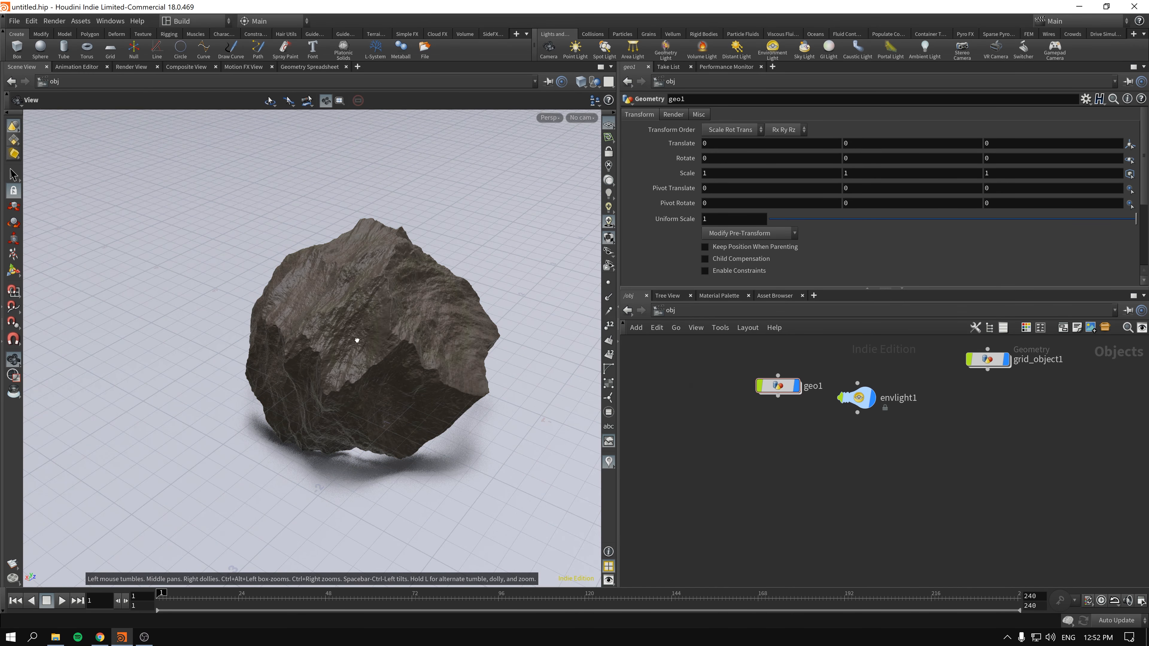
pyautogui.moveTo(356, 338); pyautogui.dragTo(393, 342)
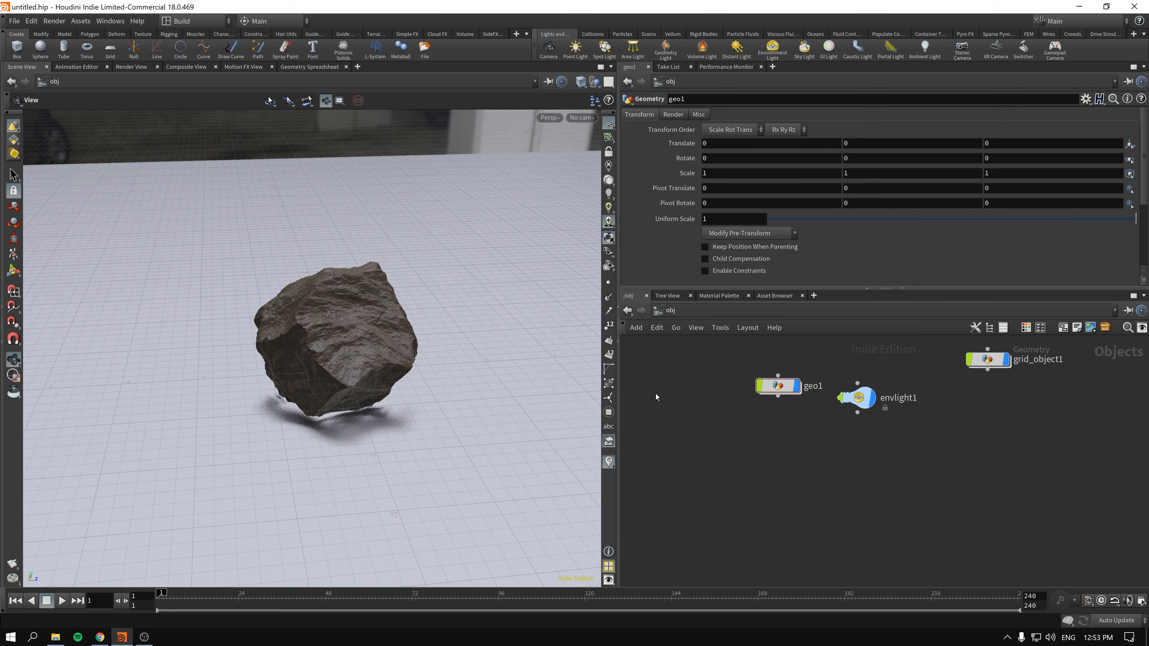
pyautogui.moveTo(334, 334)
pyautogui.mouseDown()
pyautogui.moveTo(298, 385)
pyautogui.moveTo(349, 352)
pyautogui.moveTo(328, 350)
pyautogui.mouseUp()
pyautogui.moveTo(358, 339); pyautogui.dragTo(400, 326, button='right')
pyautogui.moveTo(400, 326); pyautogui.dragTo(372, 384)
pyautogui.doubleClick(778, 386)
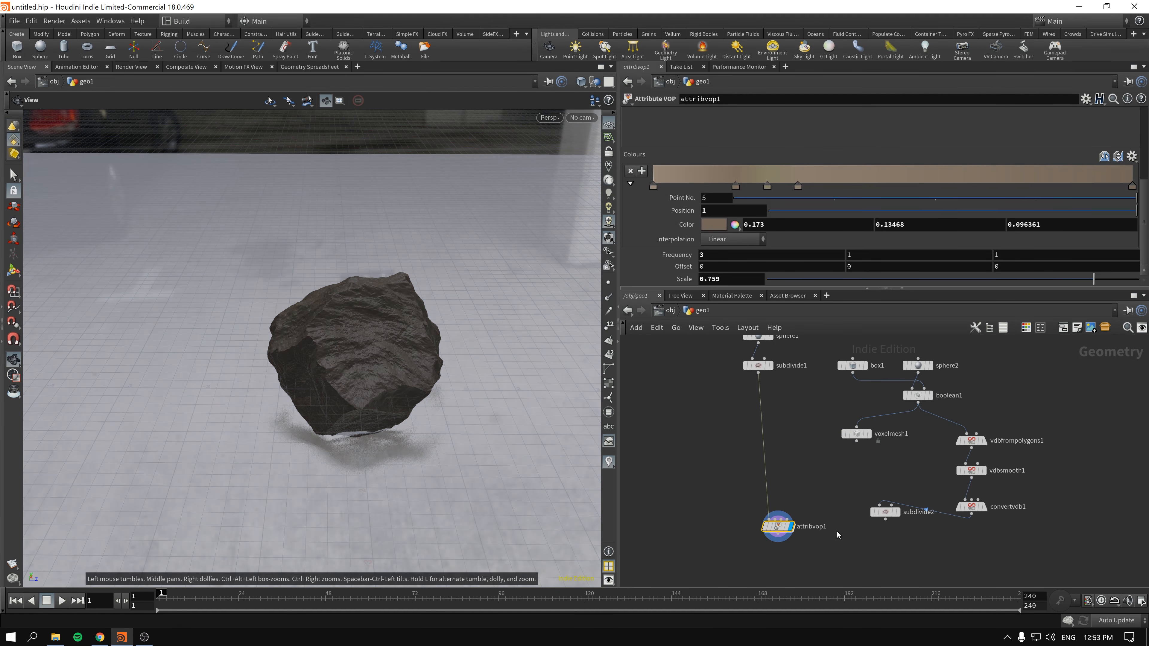
# - Try lower depths of 3 and 2 on subdivide1 and examine the rock's surface detail
pyautogui.click(759, 366)
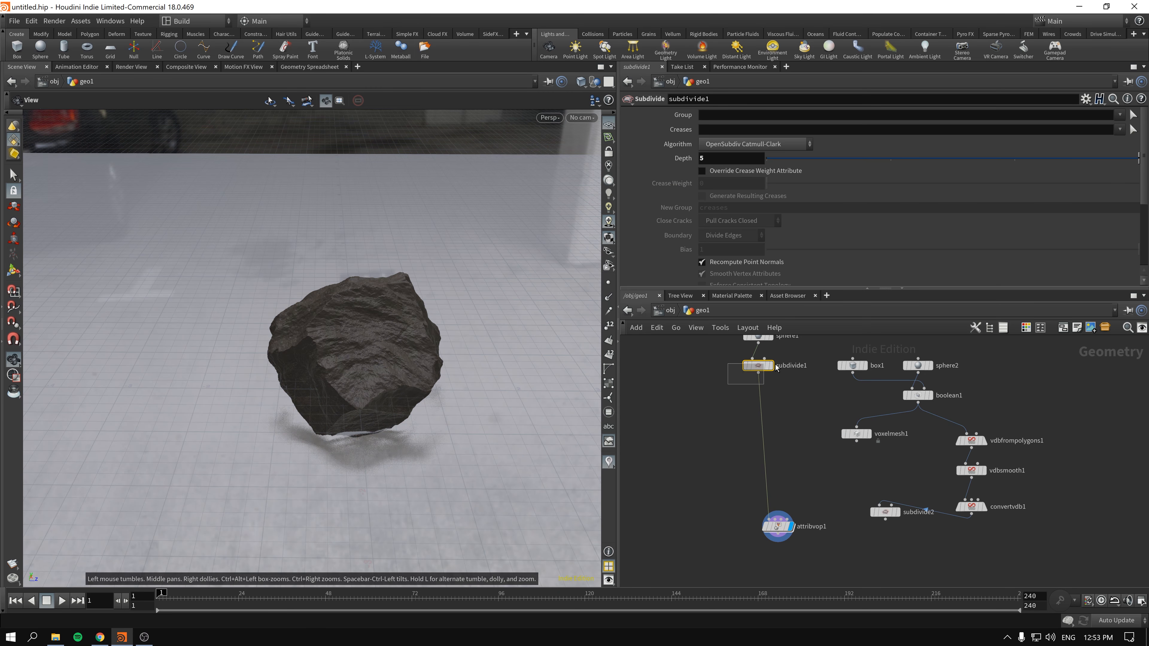
pyautogui.press('Return')
pyautogui.write('3')
pyautogui.press('Return')
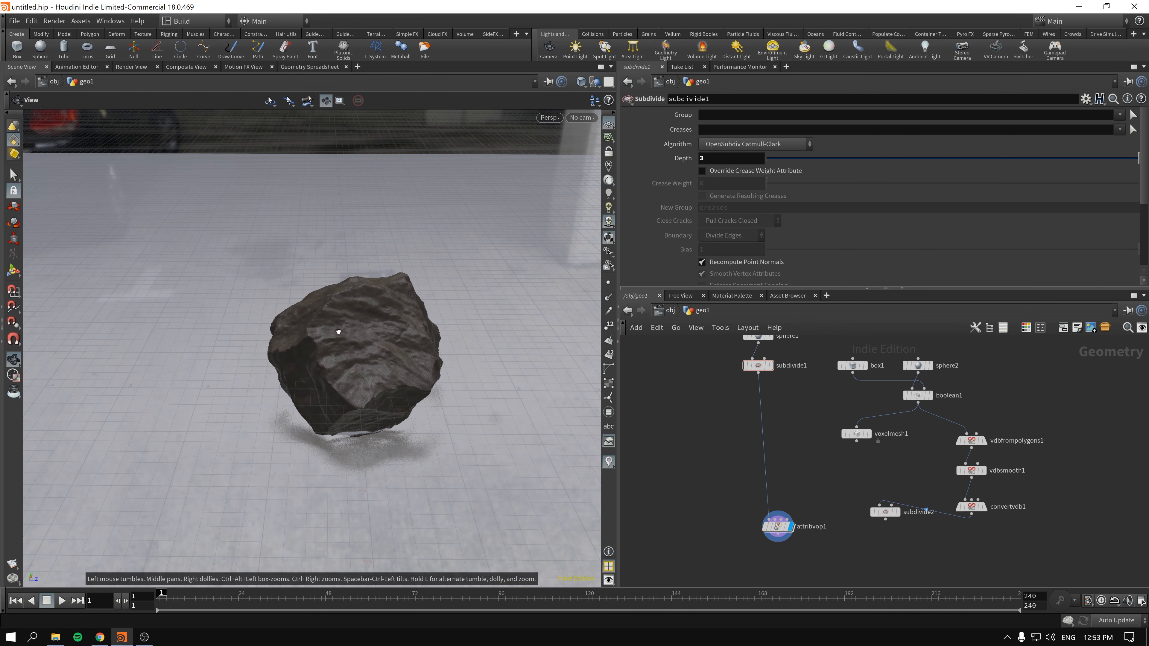
pyautogui.moveTo(335, 326); pyautogui.dragTo(592, 320)
pyautogui.moveTo(353, 349)
pyautogui.mouseDown(button='right')
pyautogui.moveTo(531, 329)
pyautogui.moveTo(334, 347)
pyautogui.mouseUp(button='right')
pyautogui.moveTo(334, 347); pyautogui.dragTo(455, 331)
pyautogui.moveTo(455, 331); pyautogui.dragTo(343, 318, button='middle')
pyautogui.scroll(-4, 346, 318)
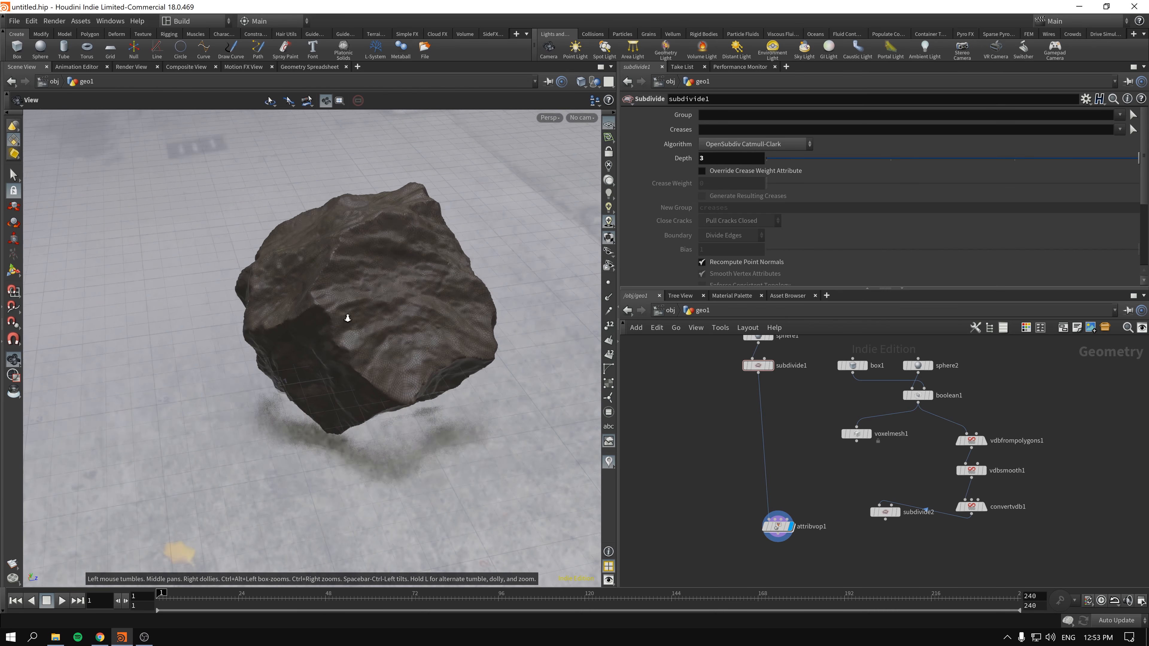
pyautogui.moveTo(720, 158)
pyautogui.mouseDown(button='middle')
pyautogui.moveTo(710, 159)
pyautogui.moveTo(724, 158)
pyautogui.mouseUp(button='middle')
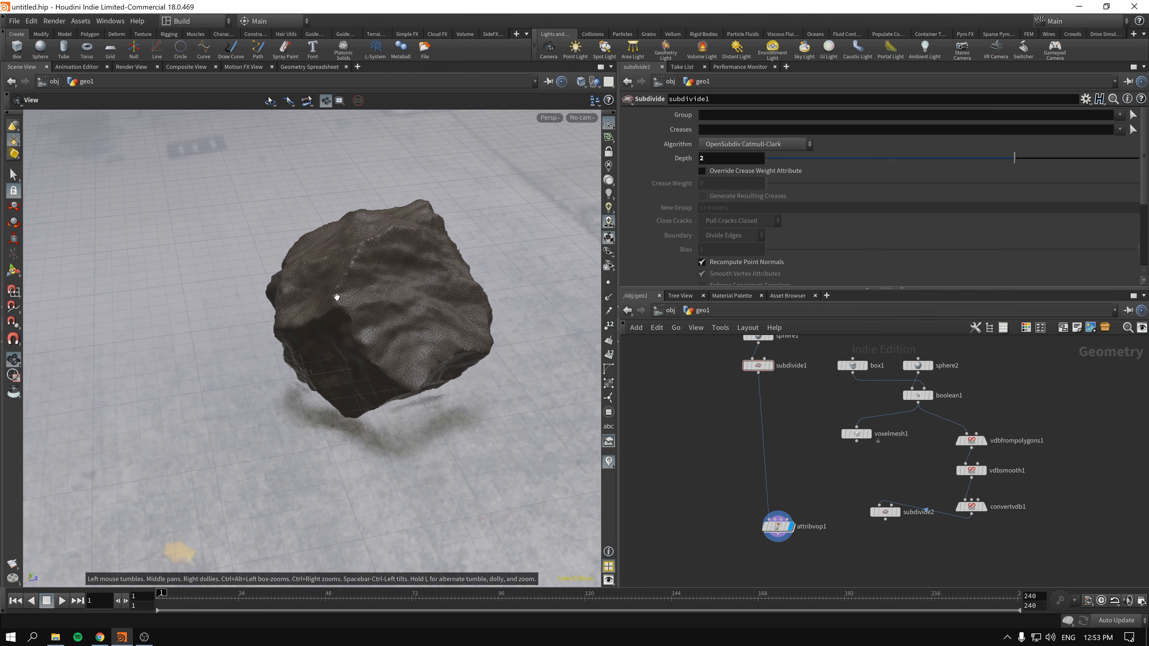
pyautogui.moveTo(336, 296); pyautogui.dragTo(402, 308)
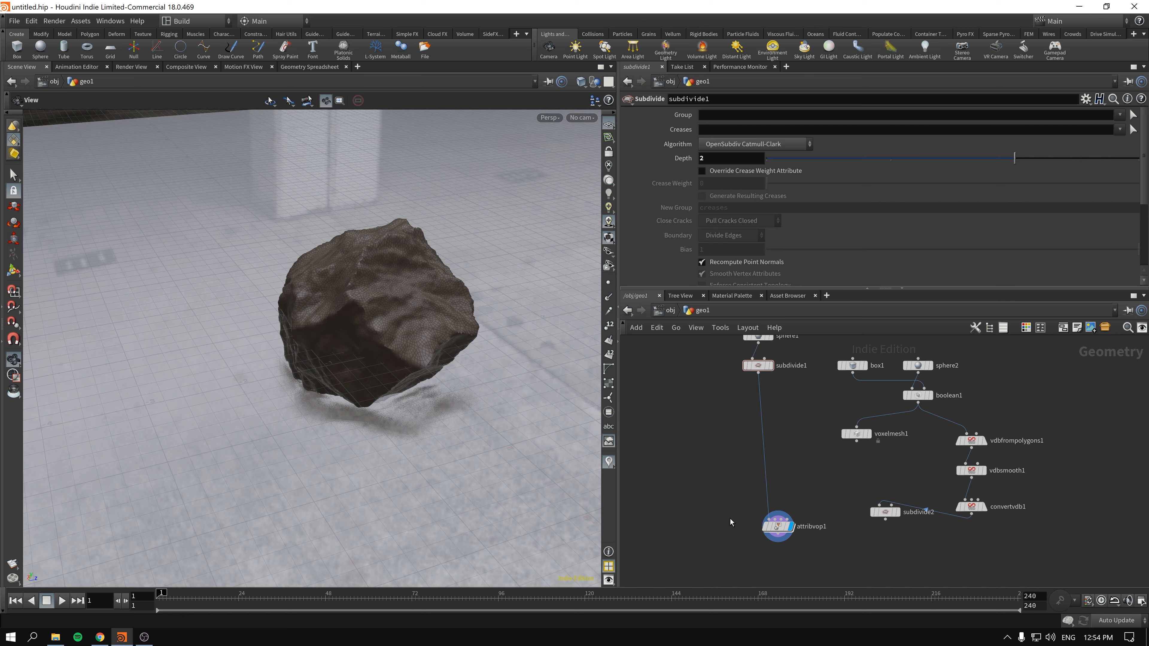
# - Move attribvop1 up in the network, closer to subdivide1
pyautogui.moveTo(778, 526); pyautogui.dragTo(761, 470)
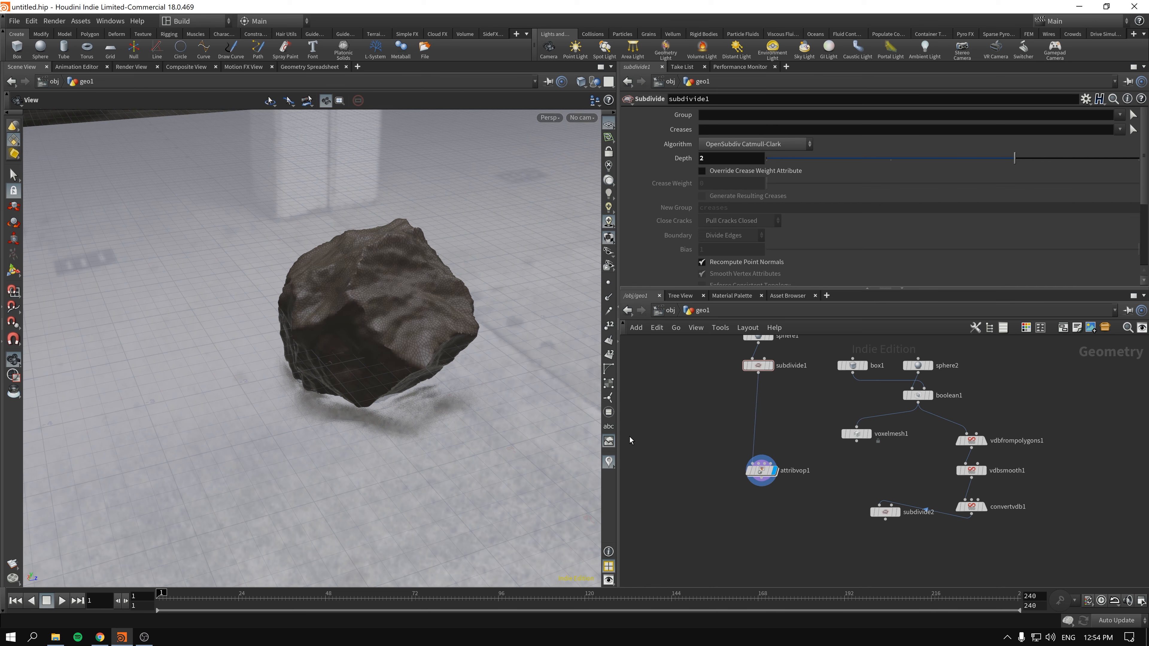
pyautogui.moveTo(323, 312); pyautogui.dragTo(371, 319)
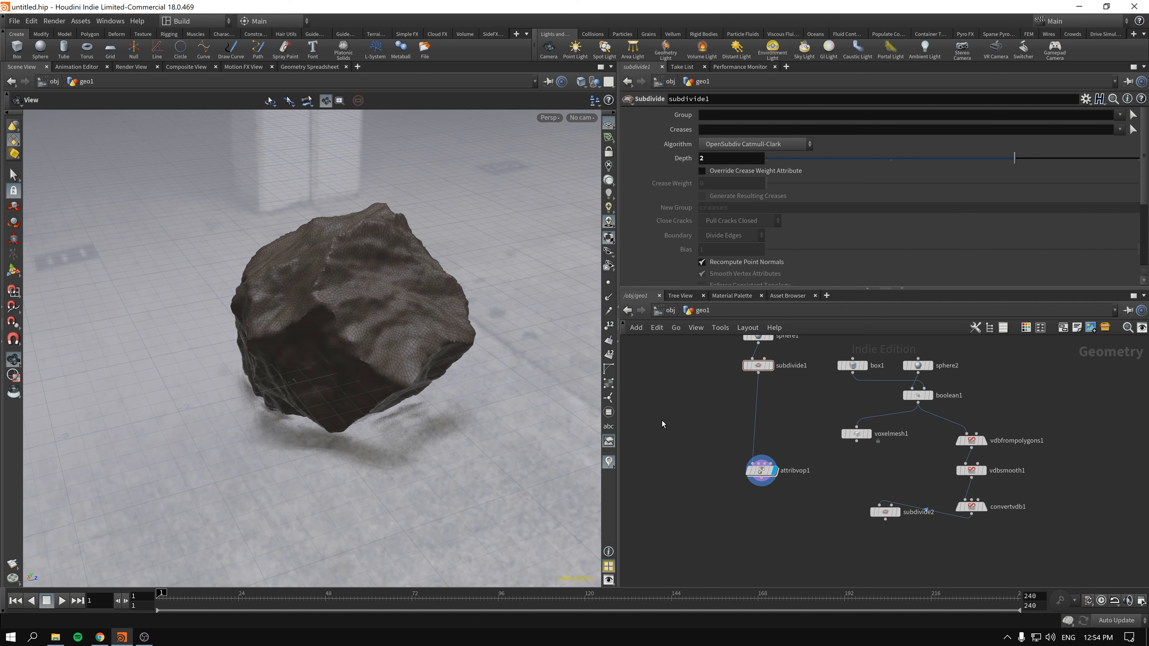
pyautogui.moveTo(664, 433); pyautogui.dragTo(776, 512)
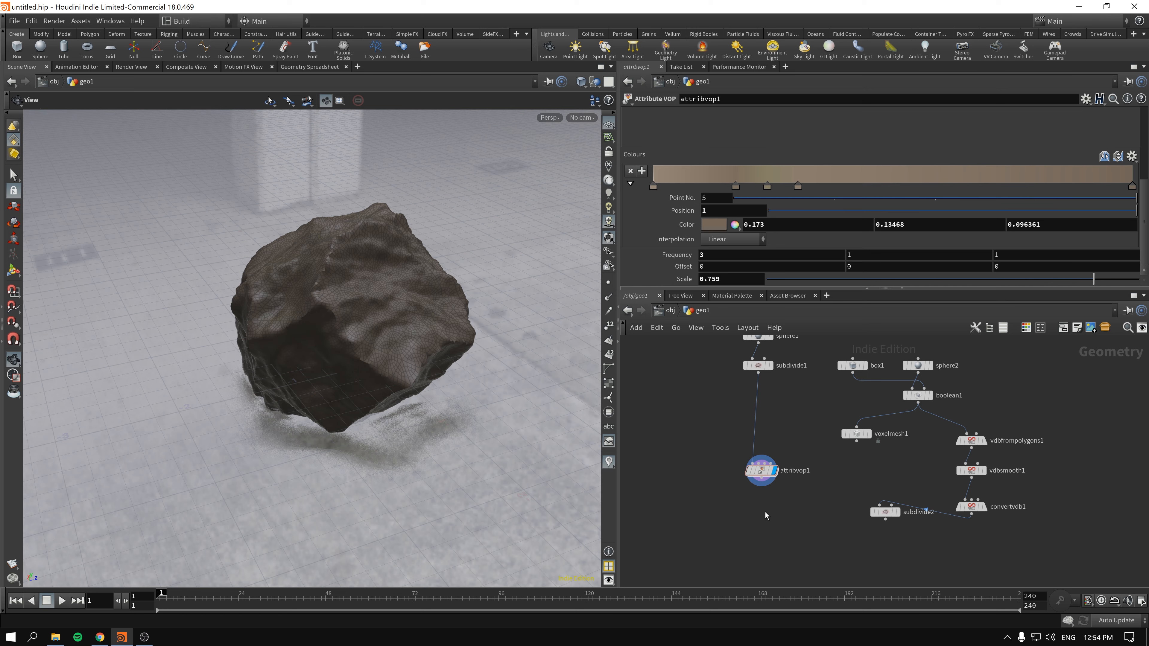
pyautogui.moveTo(343, 303); pyautogui.dragTo(370, 301)
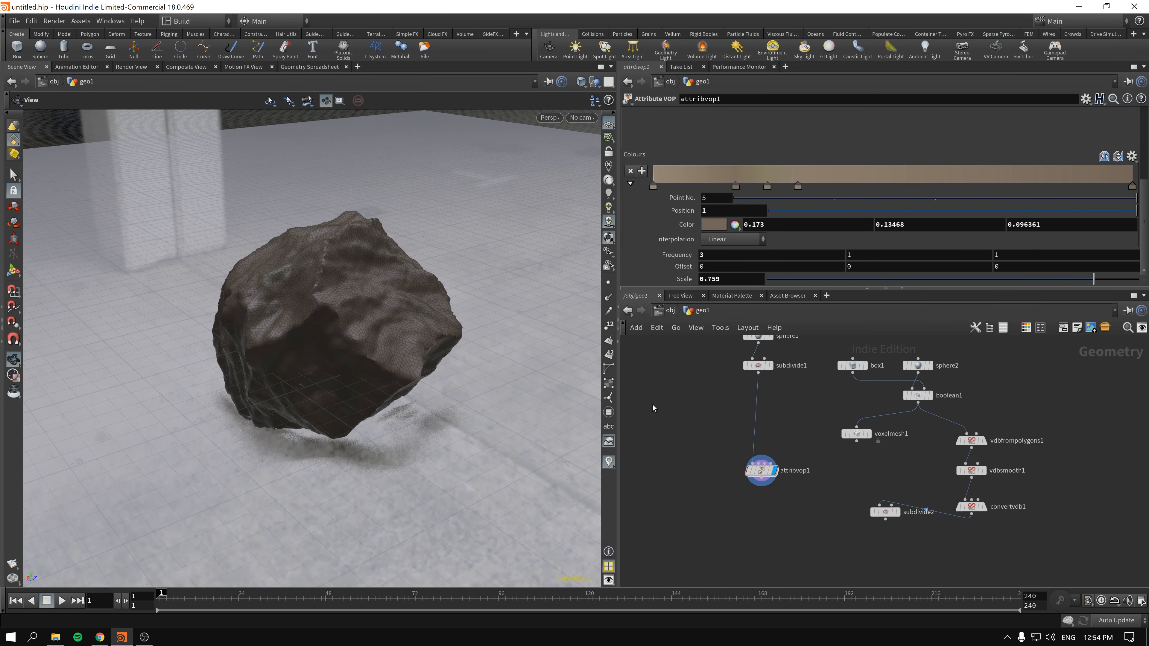
# - Set the depth of subdivide1 to 5
pyautogui.click(712, 469)
pyautogui.click(762, 471)
pyautogui.click(759, 365)
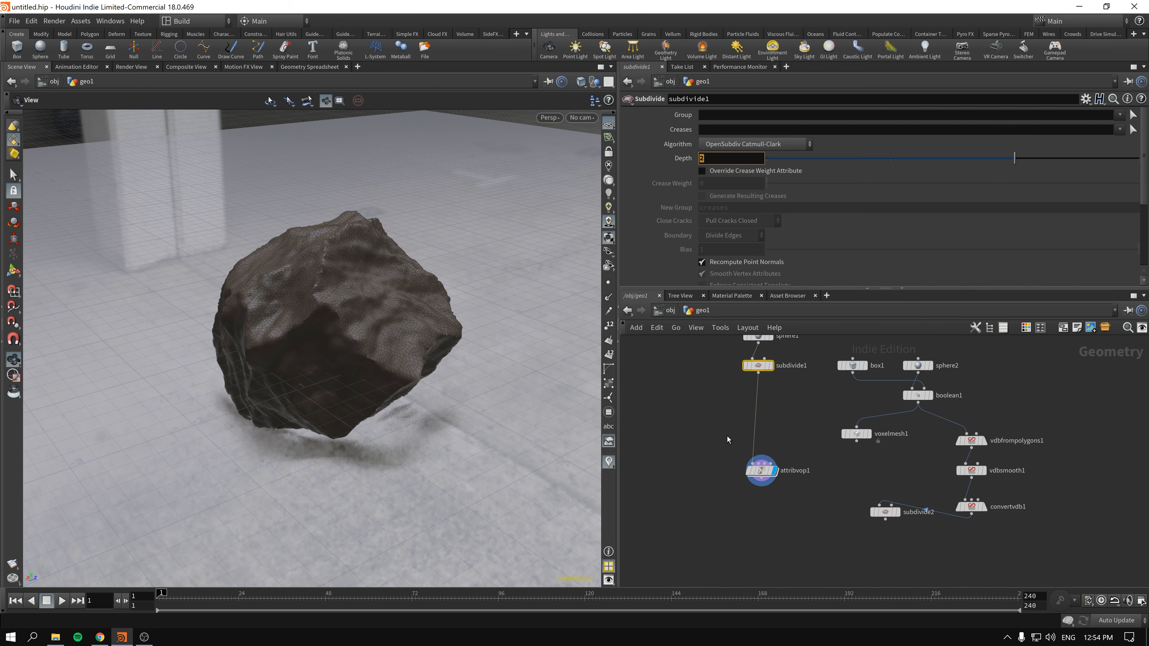
pyautogui.write('5')
pyautogui.press('Return')
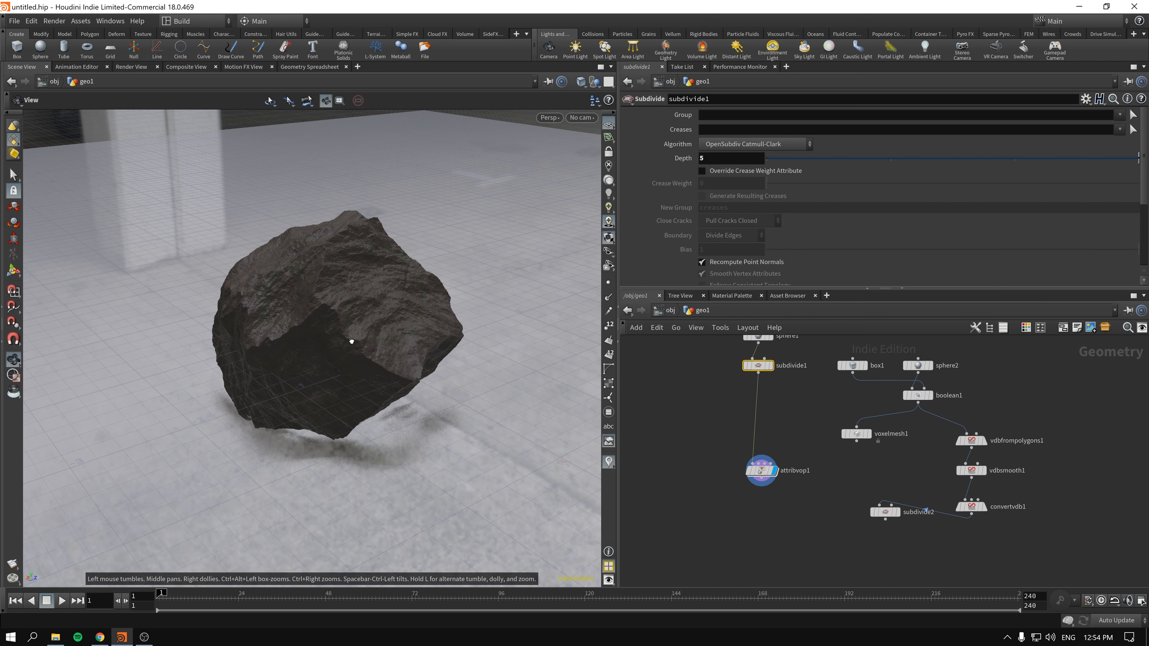
# - Look at the material palette, then review the whole VOP network inside attribvop1 and return to geo1
pyautogui.click(740, 295)
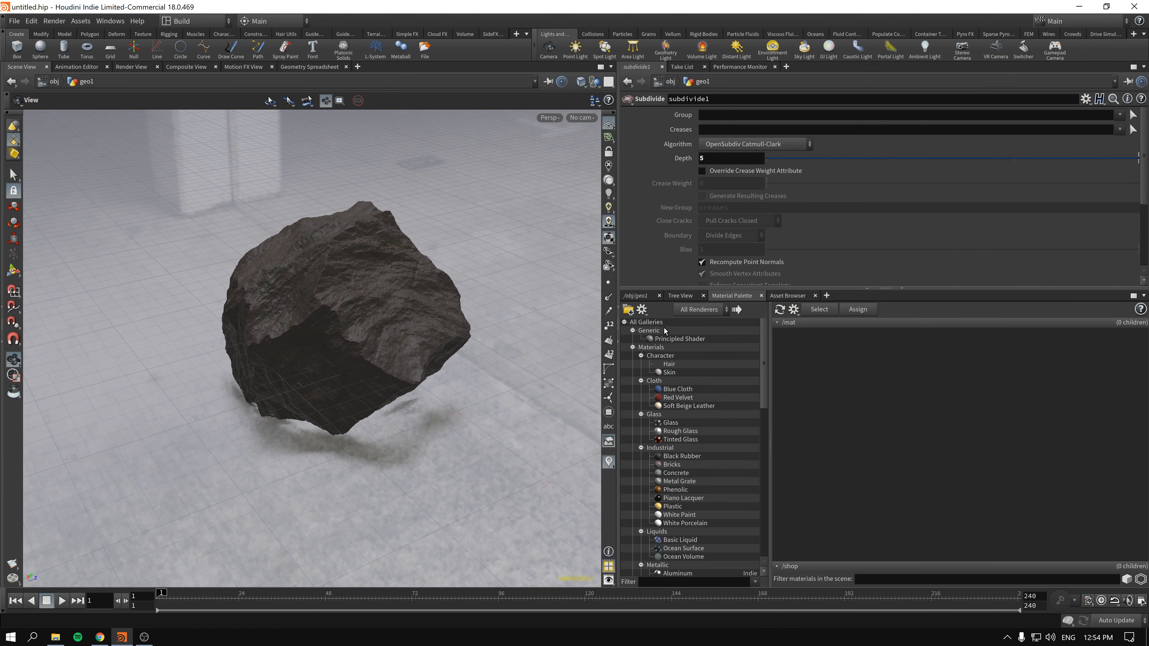
pyautogui.click(637, 295)
pyautogui.click(752, 471)
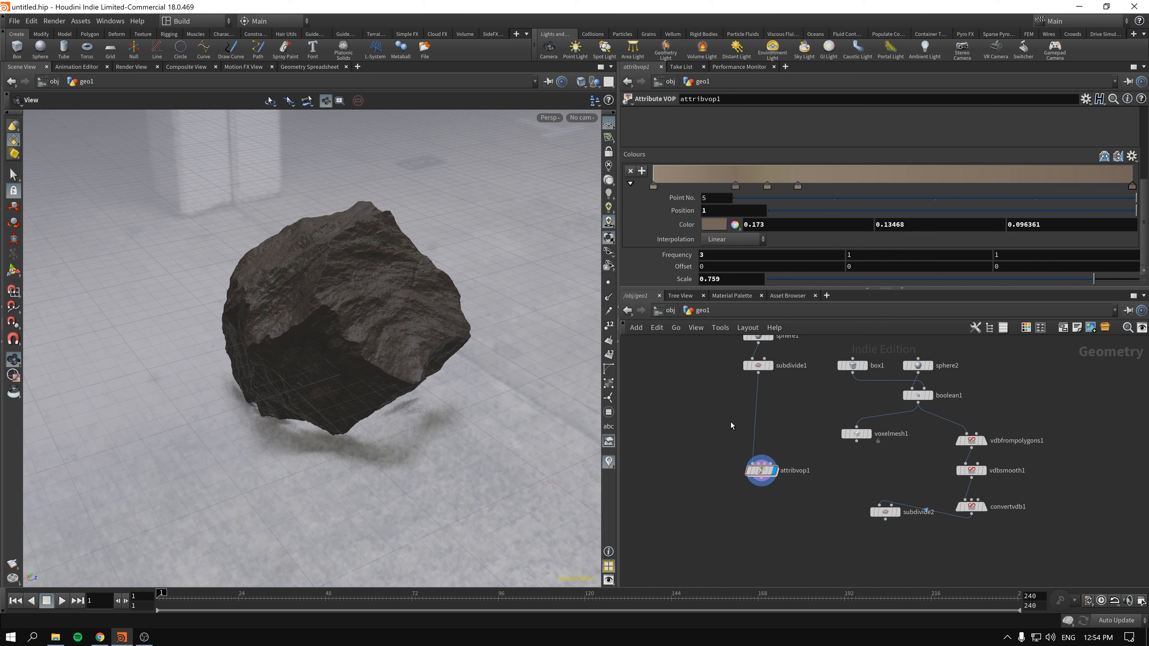
pyautogui.scroll(4, 724, 430)
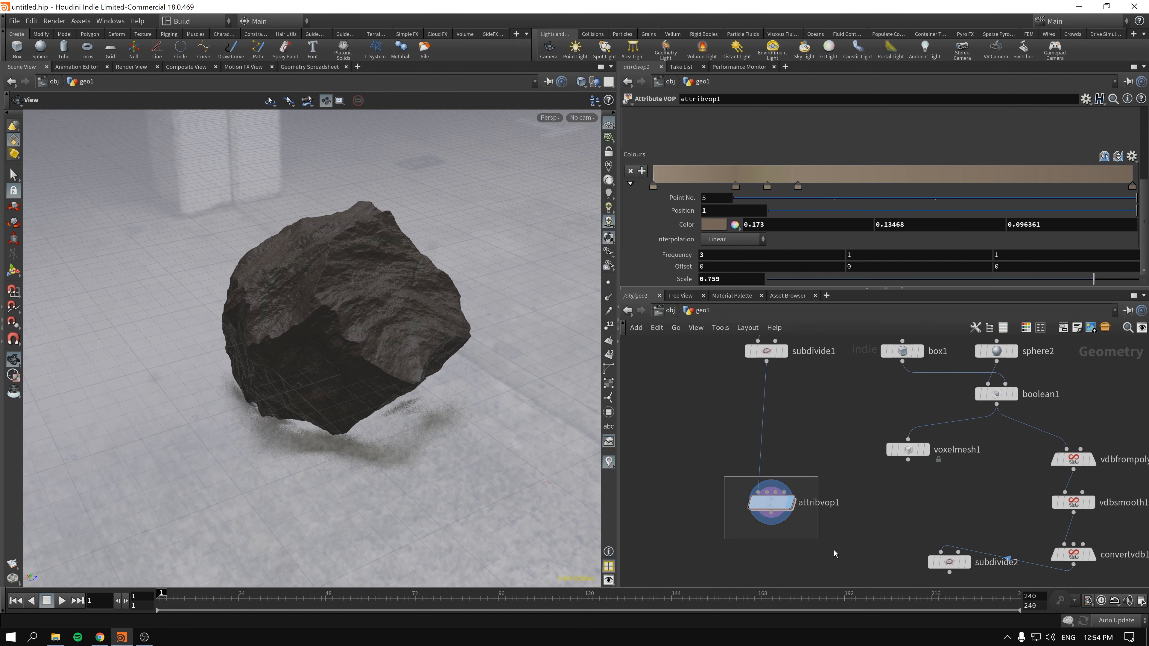
pyautogui.doubleClick(771, 507)
pyautogui.scroll(-6, 765, 510)
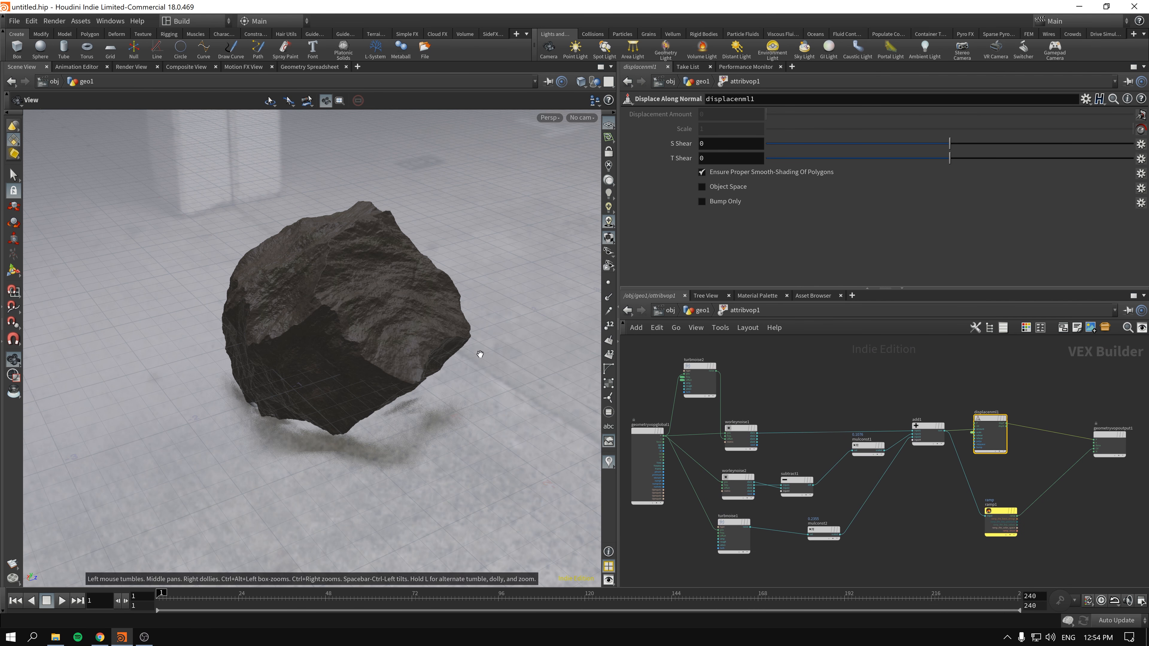
pyautogui.press('u')
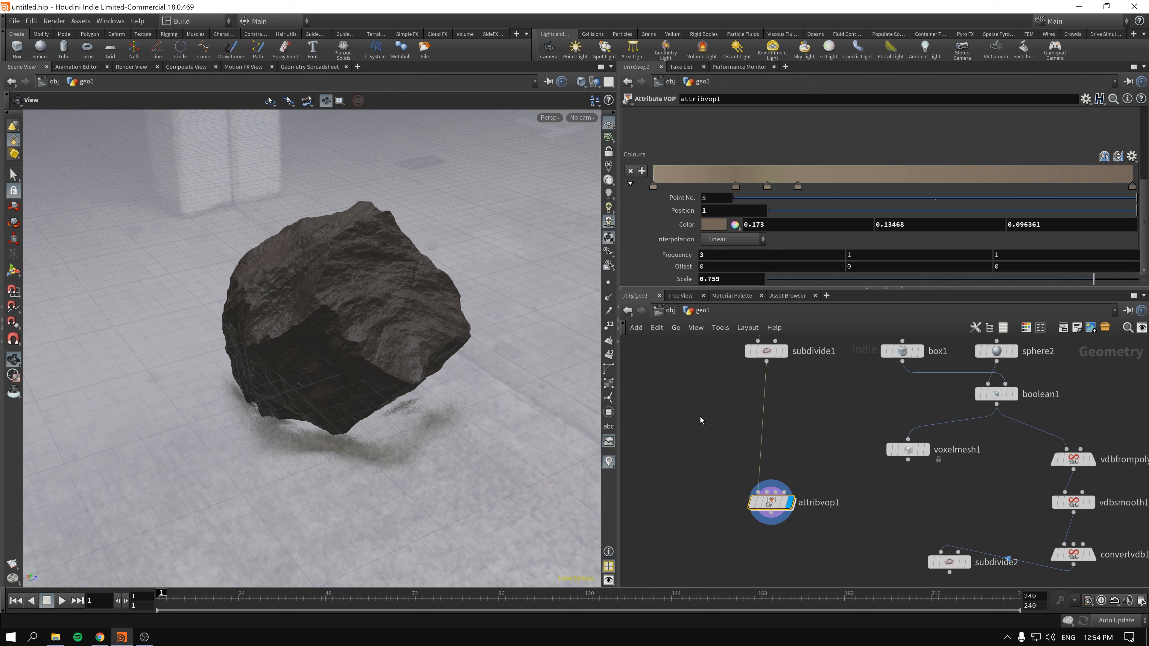
# - Open the VOP network inside attribvop1 and search the available nodes for "noise" to review the noise operators
pyautogui.doubleClick(772, 503)
pyautogui.press('Tab')
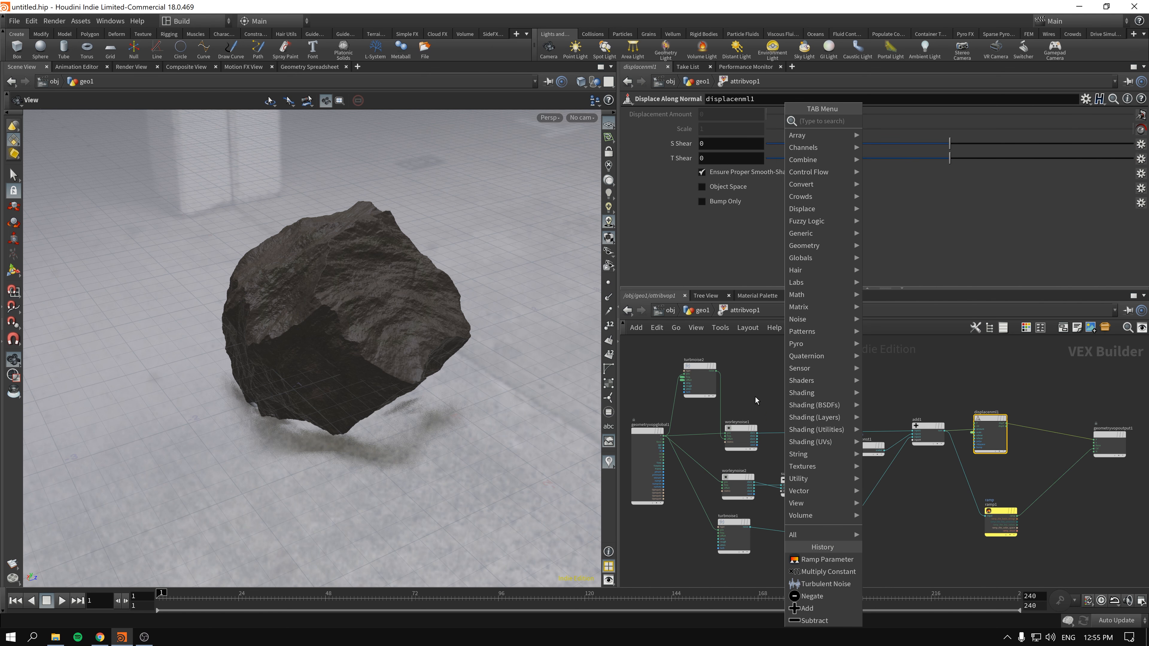
pyautogui.write('noise')
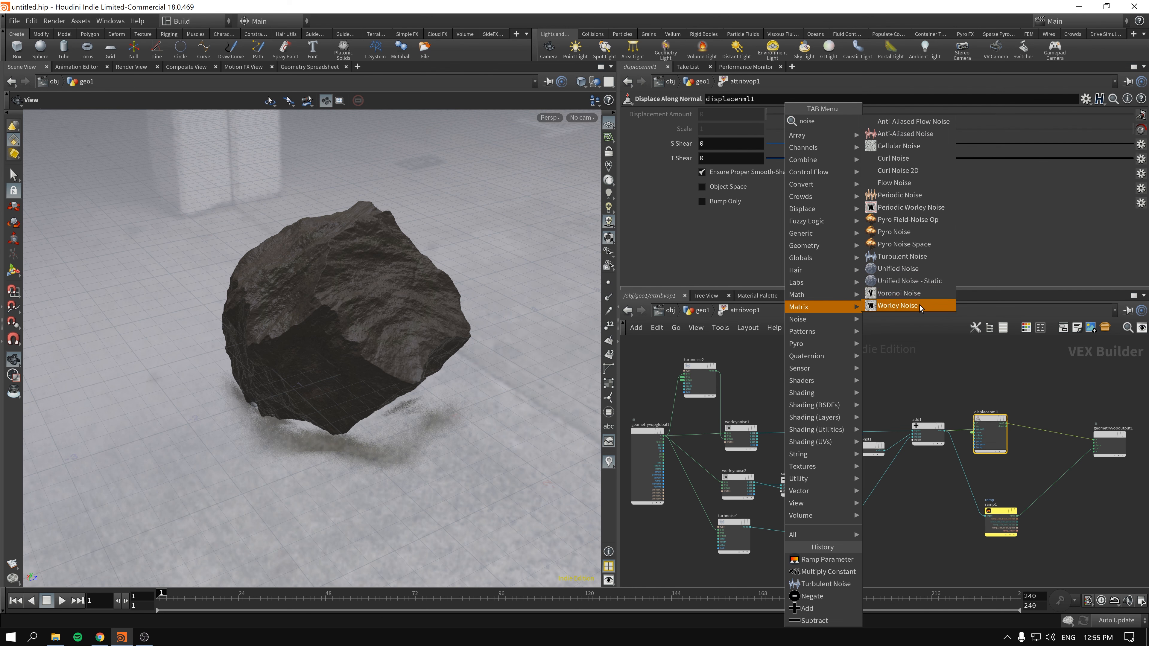
pyautogui.click(914, 372)
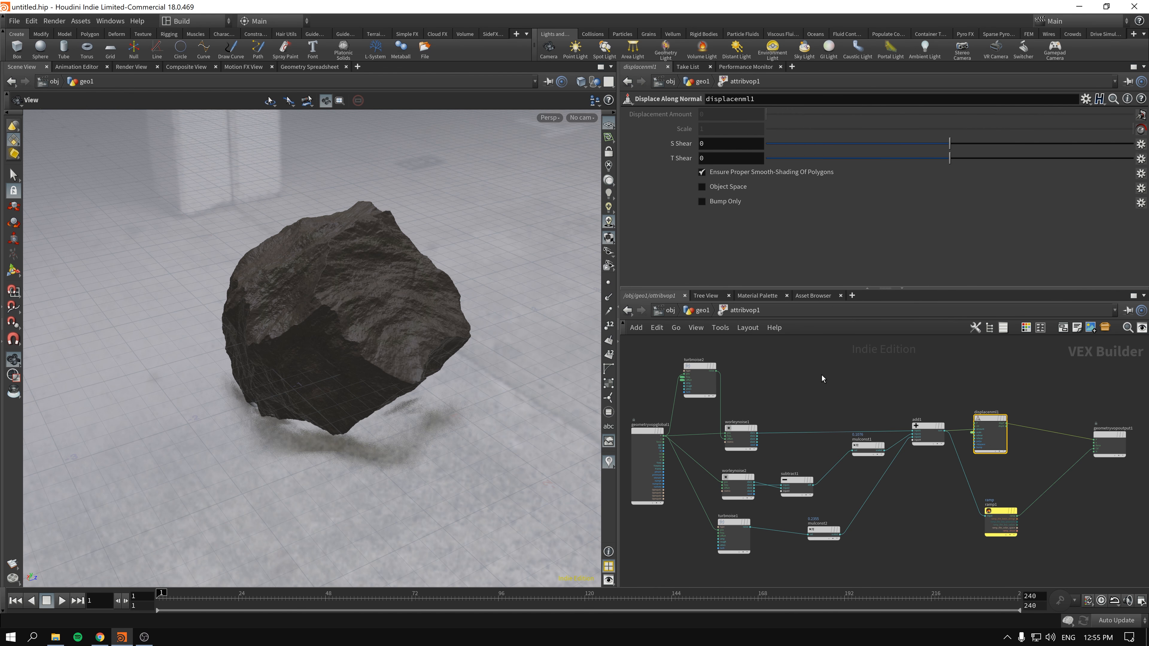
# - Examine the noise type options of turbnoise2 and return to the geo1 network
pyautogui.scroll(2, 689, 379)
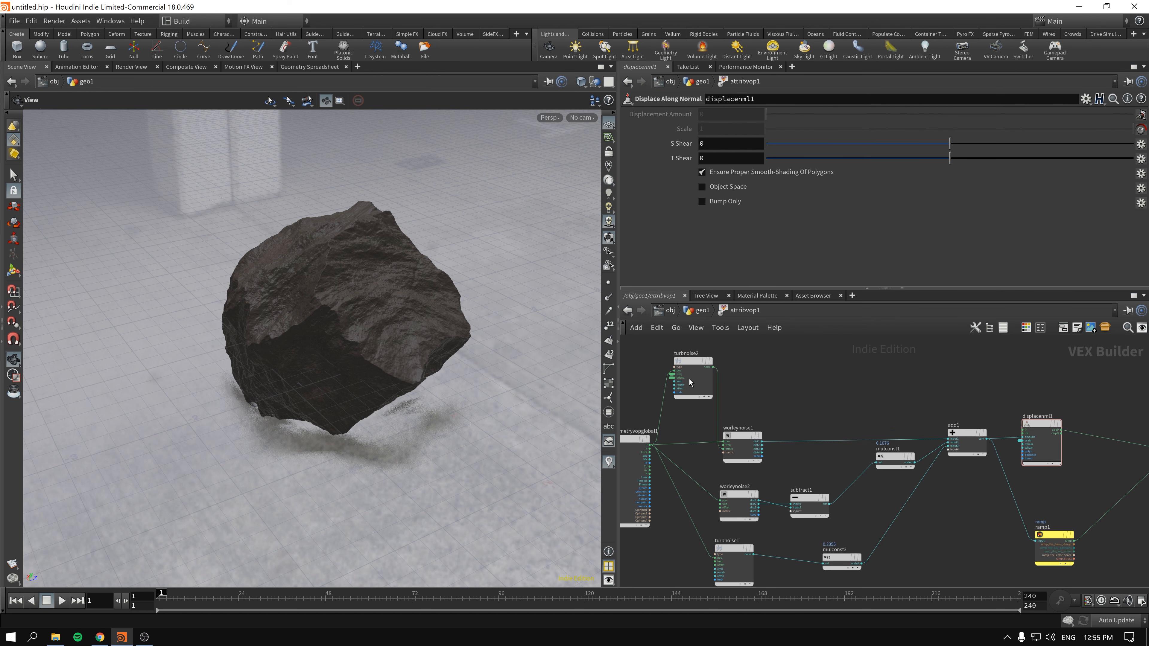
pyautogui.click(685, 361)
pyautogui.click(734, 131)
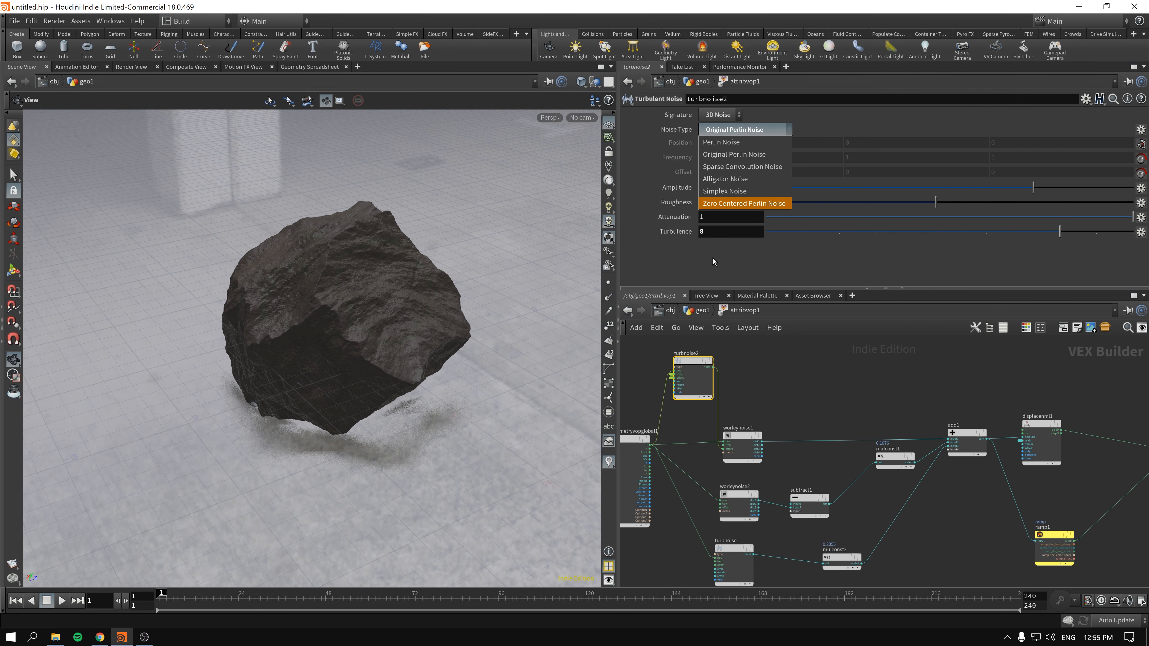
pyautogui.click(742, 130)
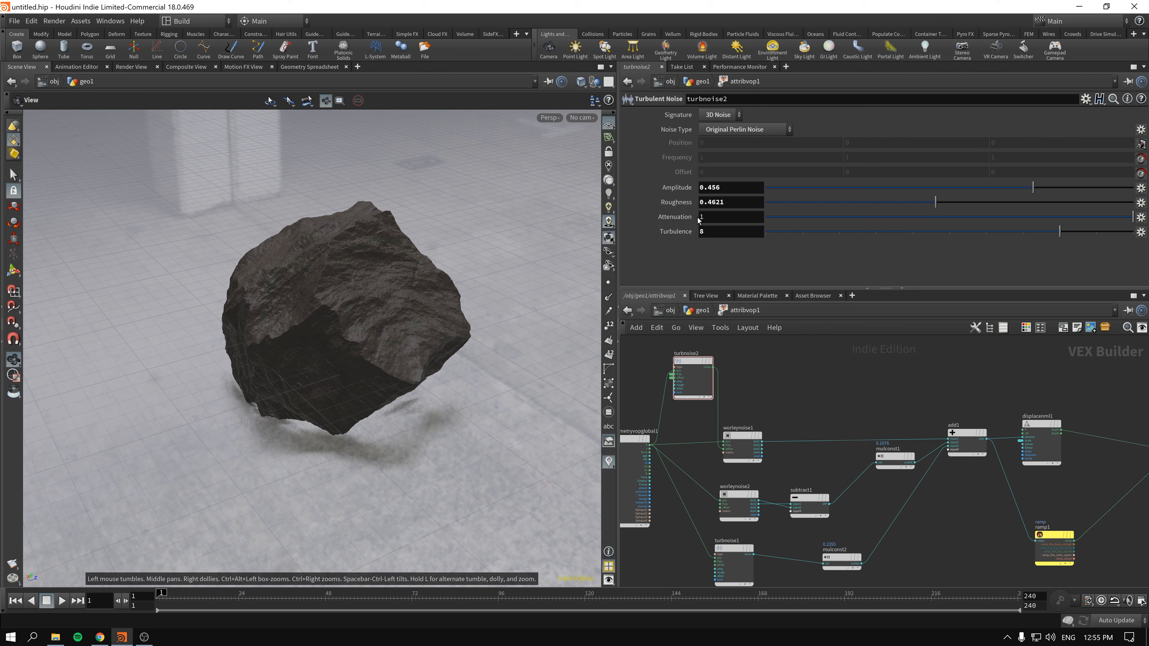
pyautogui.click(700, 311)
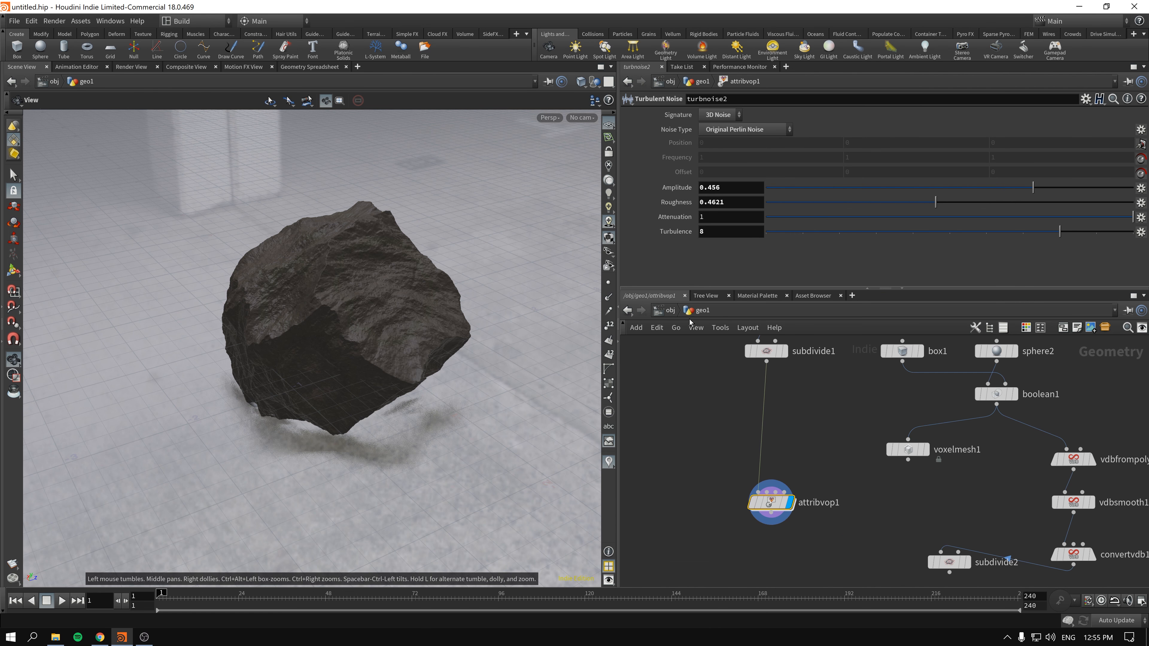